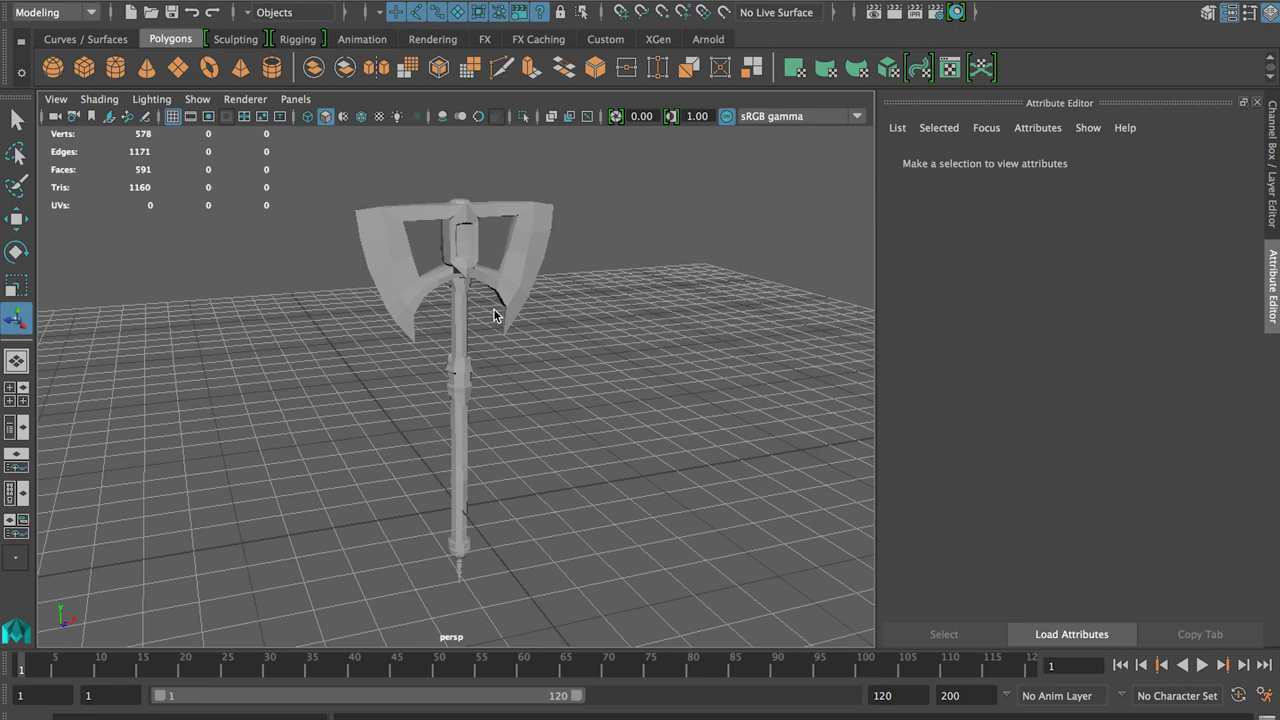
Select the whole axe mesh and apply Soften Edge to its normals
click(485, 270)
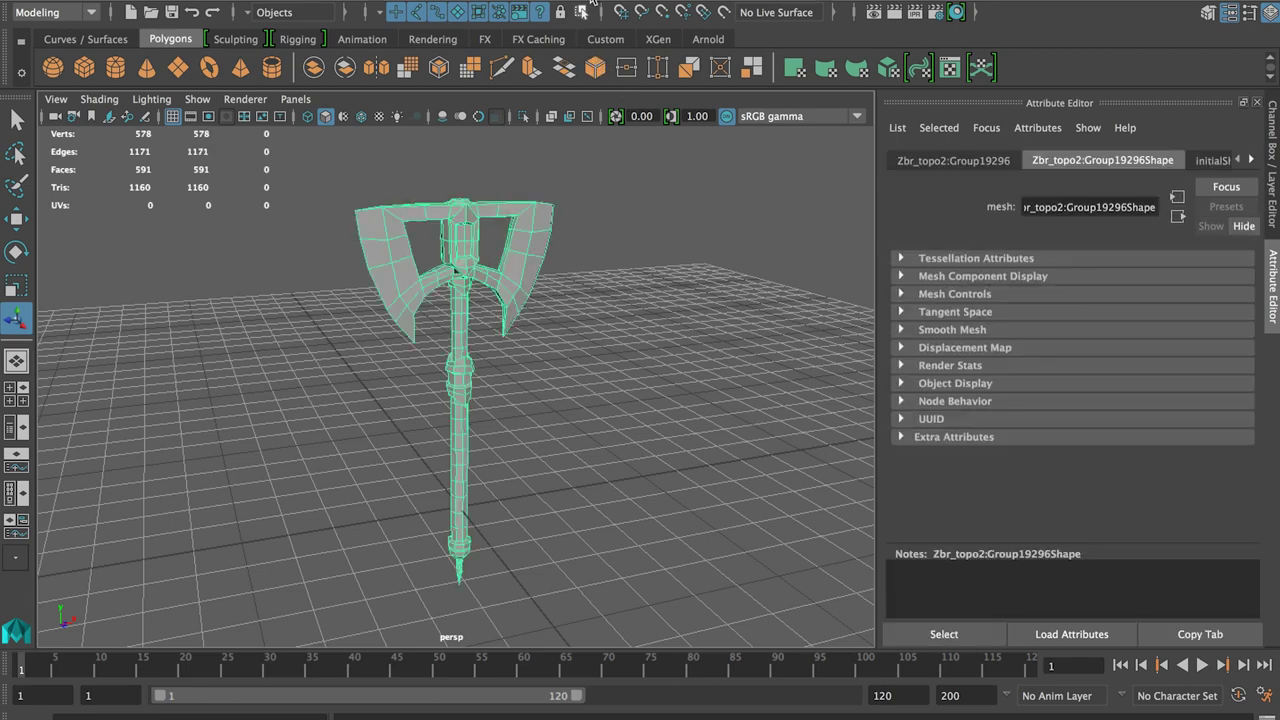
click(705, 1)
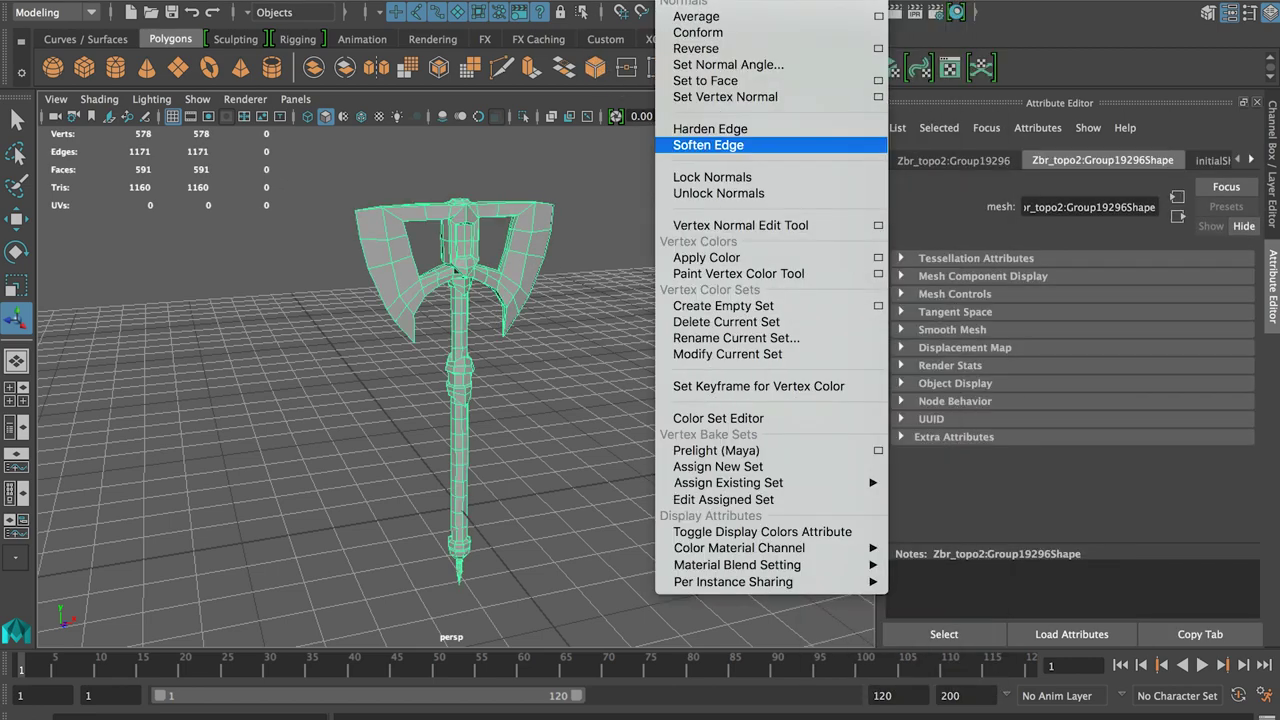
click(735, 145)
click(587, 380)
alt+drag(587, 380, 601, 350)
click(541, 259)
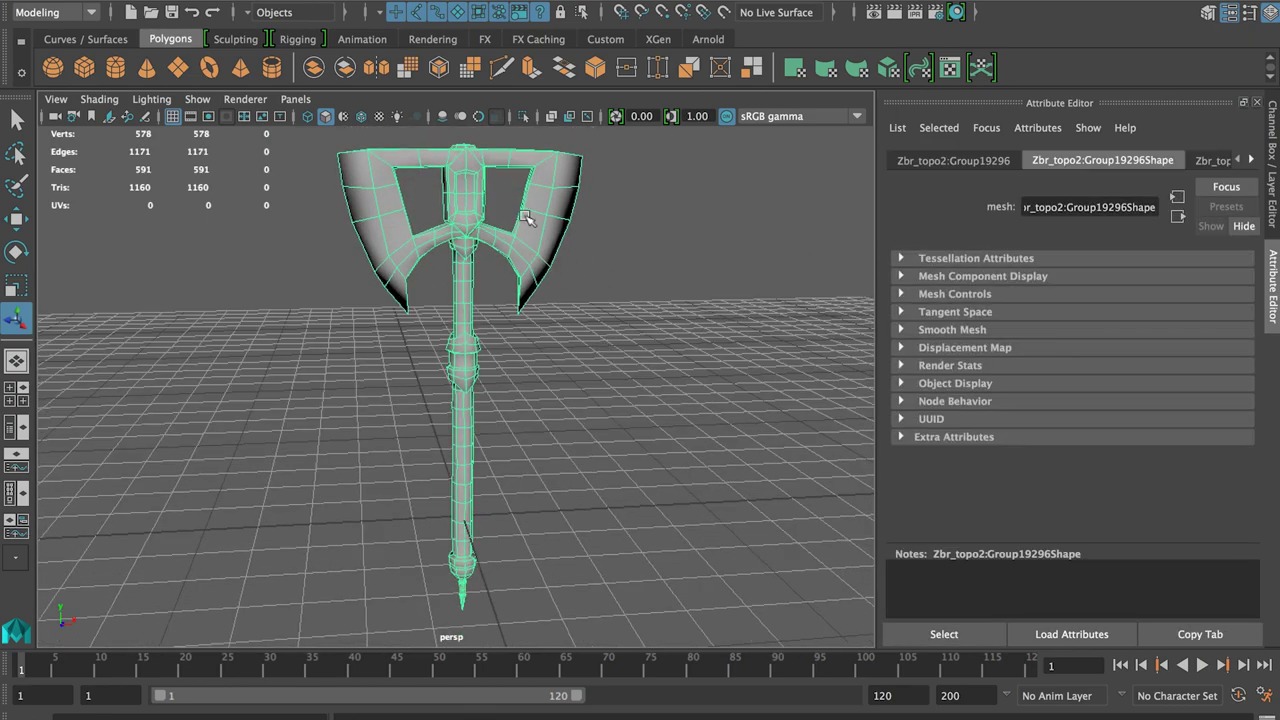
Apply a planar UV projection from the Z axis to the whole axe, fitted to its bounding box
click(950, 1)
click(1140, 178)
click(950, 1)
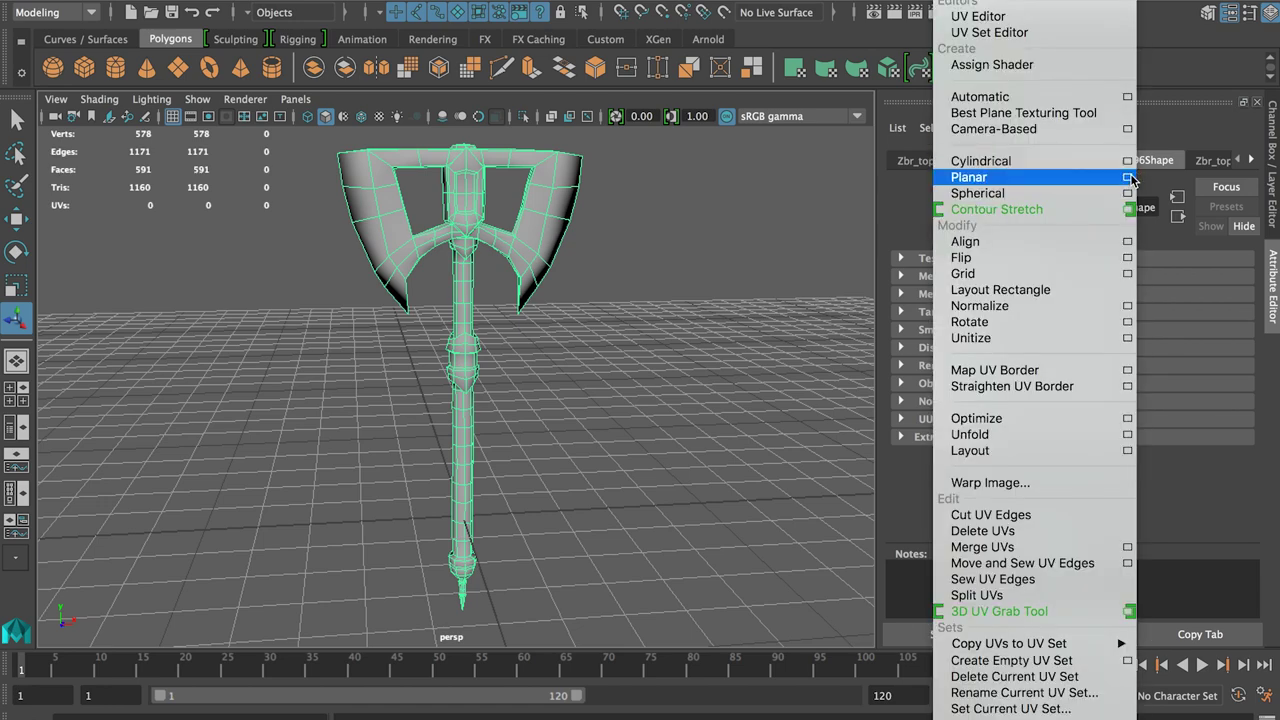
click(1128, 177)
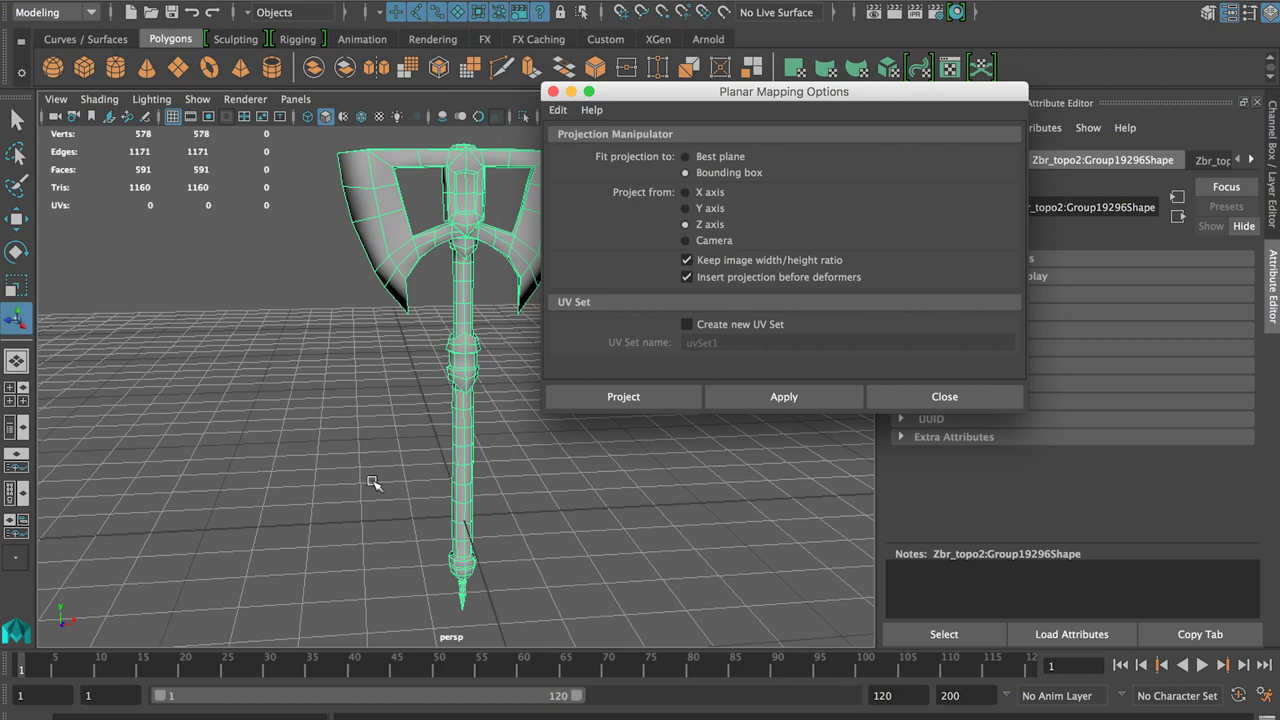
alt+drag(424, 226, 365, 532)
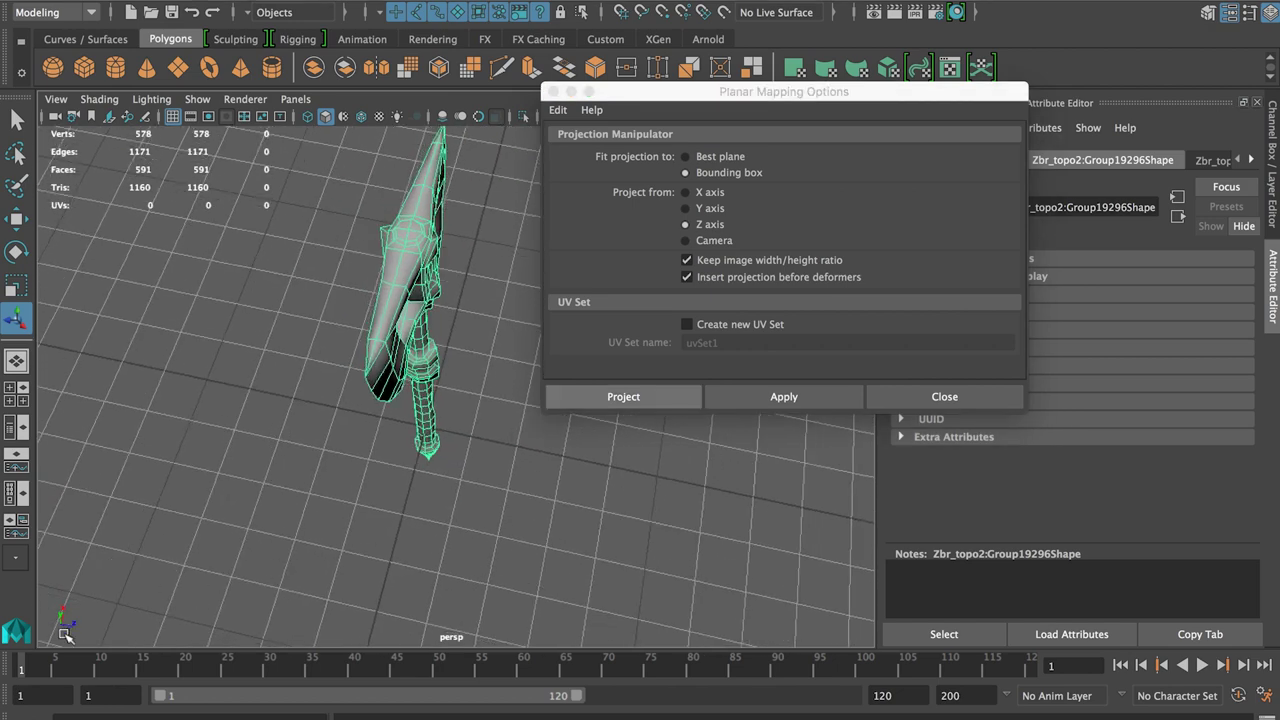
click(784, 396)
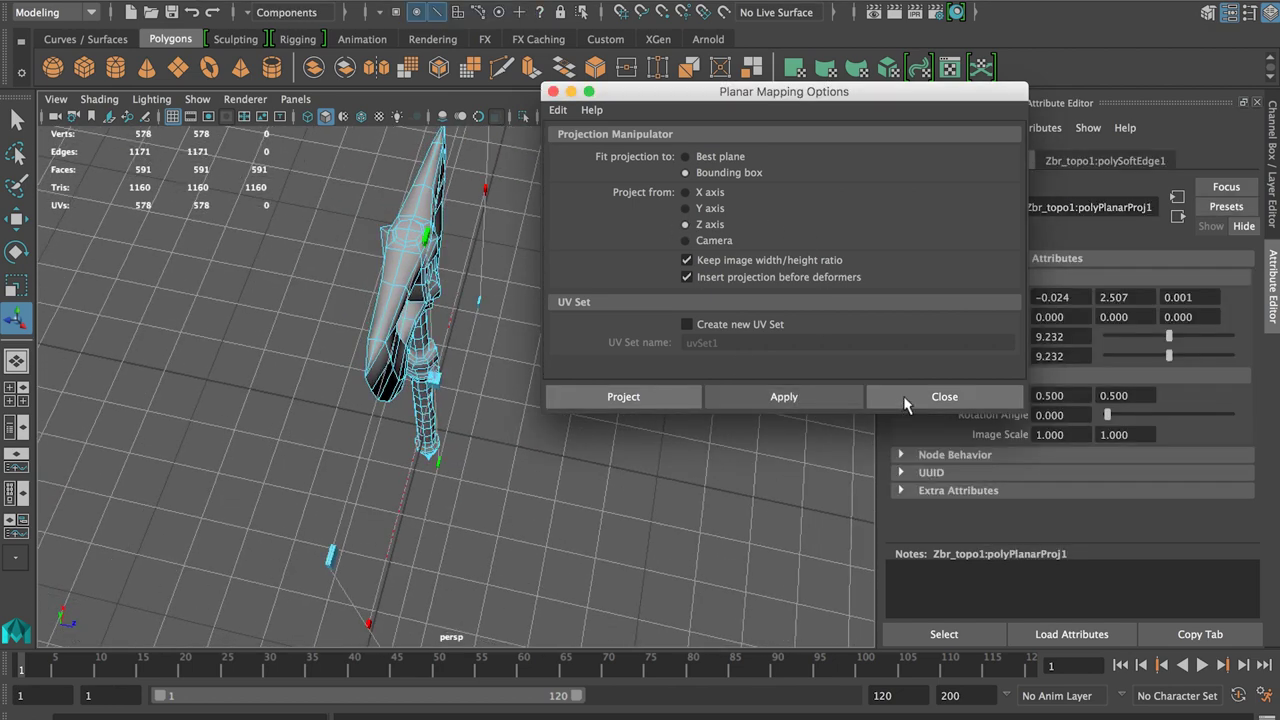
click(944, 396)
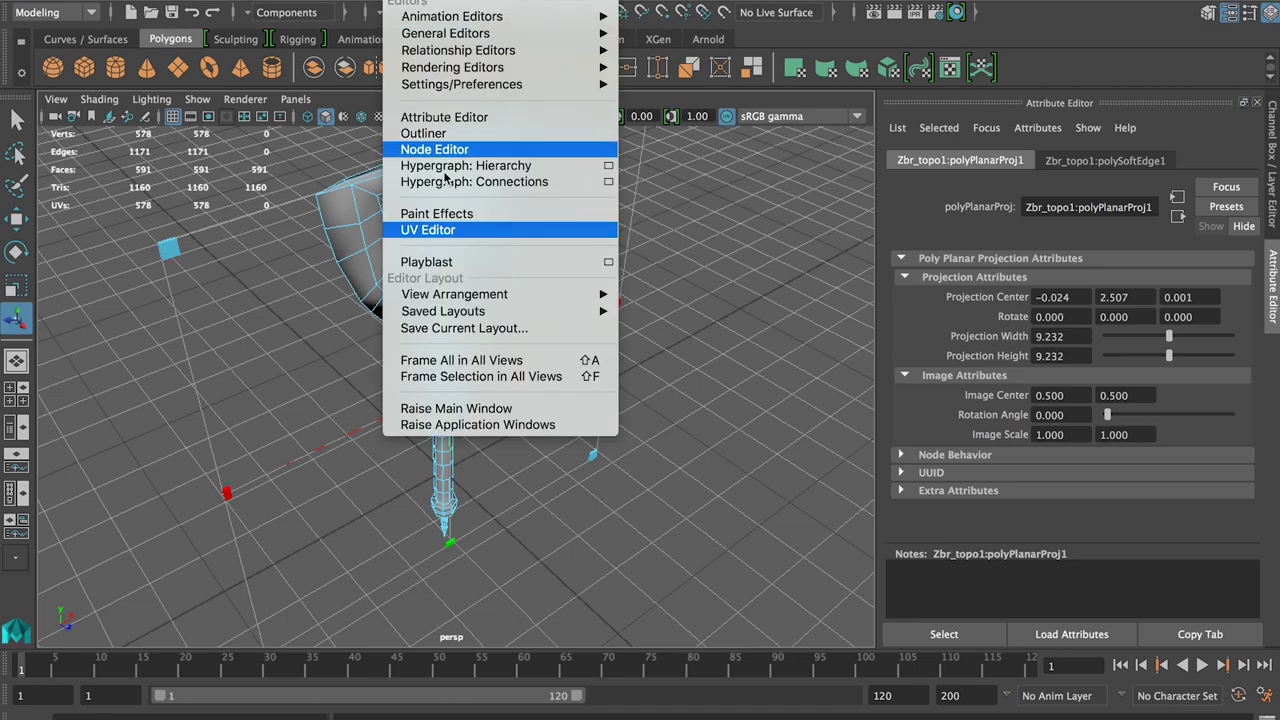
Open the UV Editor beside the viewport and leave the projection manipulator, keeping the axe's UV layout displayed
click(465, 228)
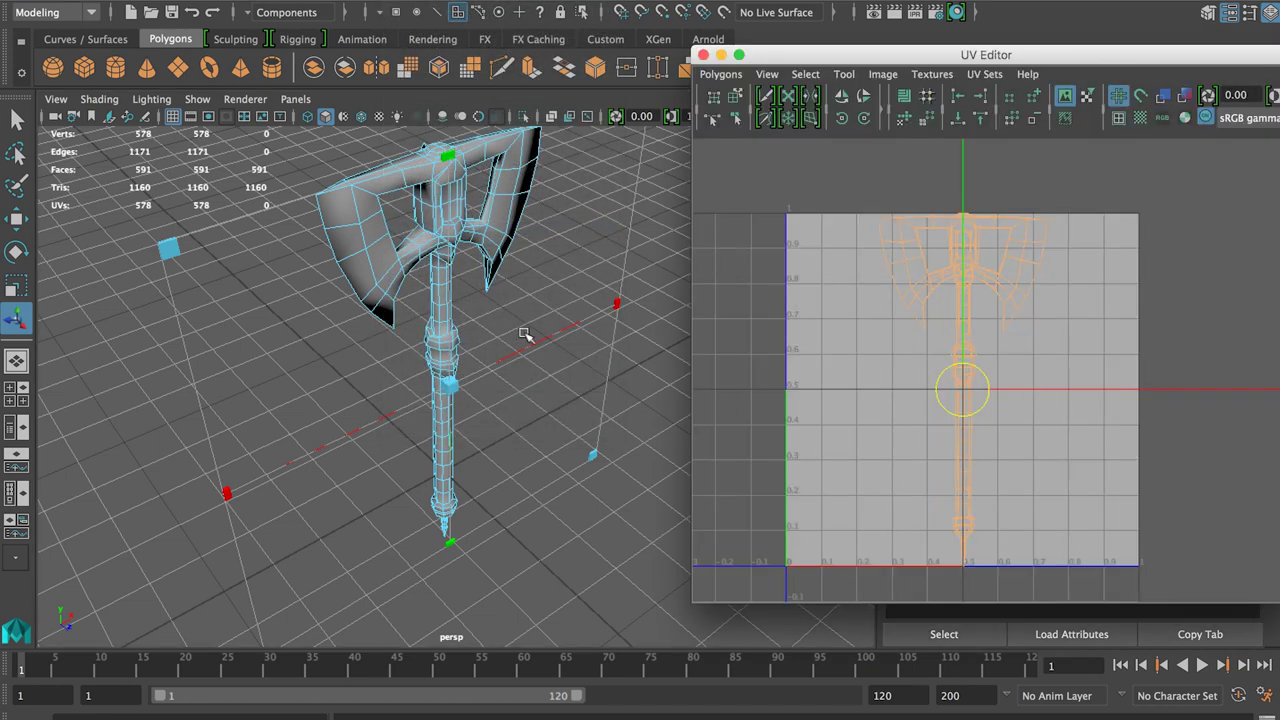
alt+drag(527, 336, 645, 390)
alt+right_drag(492, 296, 369, 283)
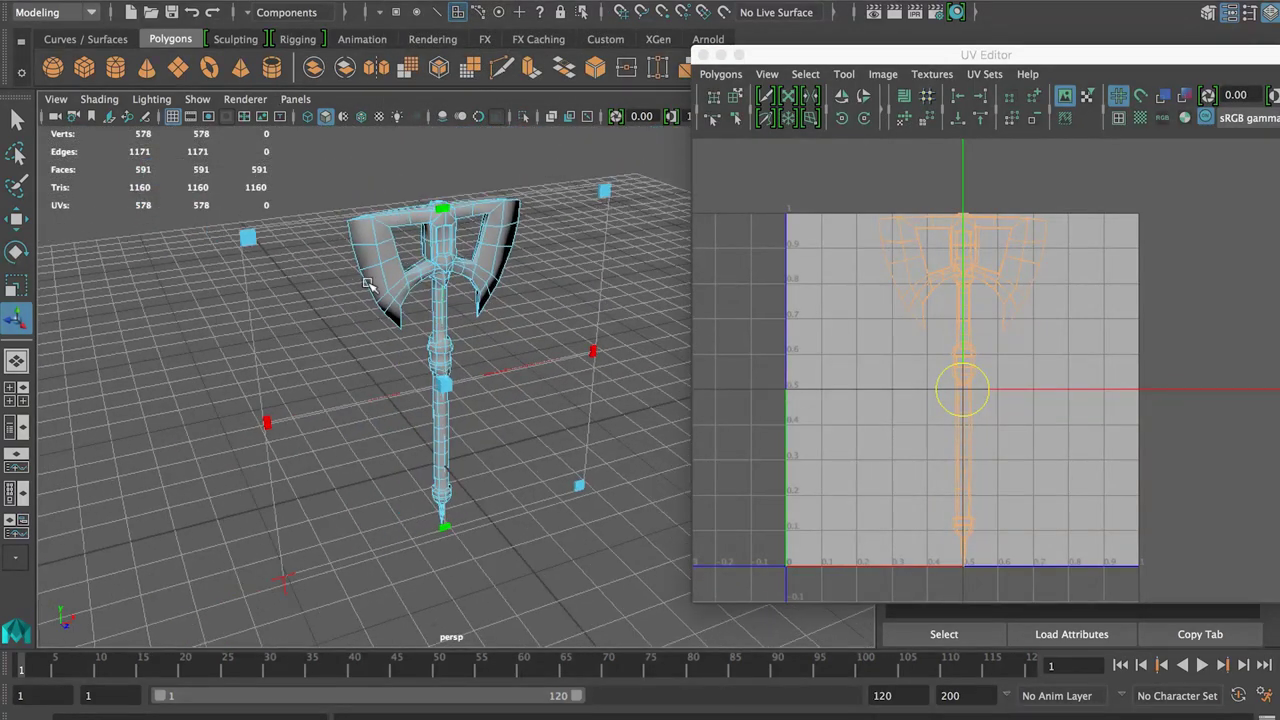
mouse_move(550, 385)
alt+mouse_down()
mouse_move(611, 431)
mouse_move(555, 394)
alt+mouse_up()
click(611, 431)
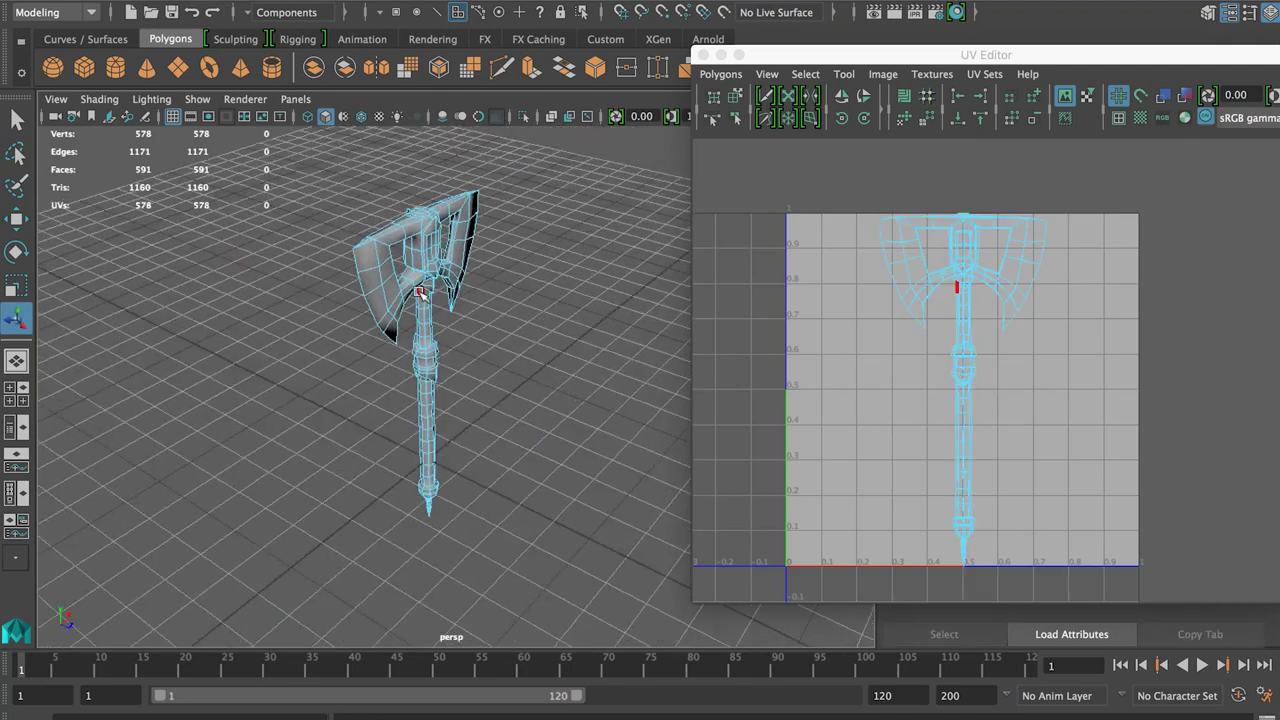
Switch to edge selection and select the outer cutting-edge line of the first axe blade
alt+right_drag(352, 246, 382, 258)
alt+middle_drag(382, 258, 398, 345)
alt+right_drag(398, 345, 480, 345)
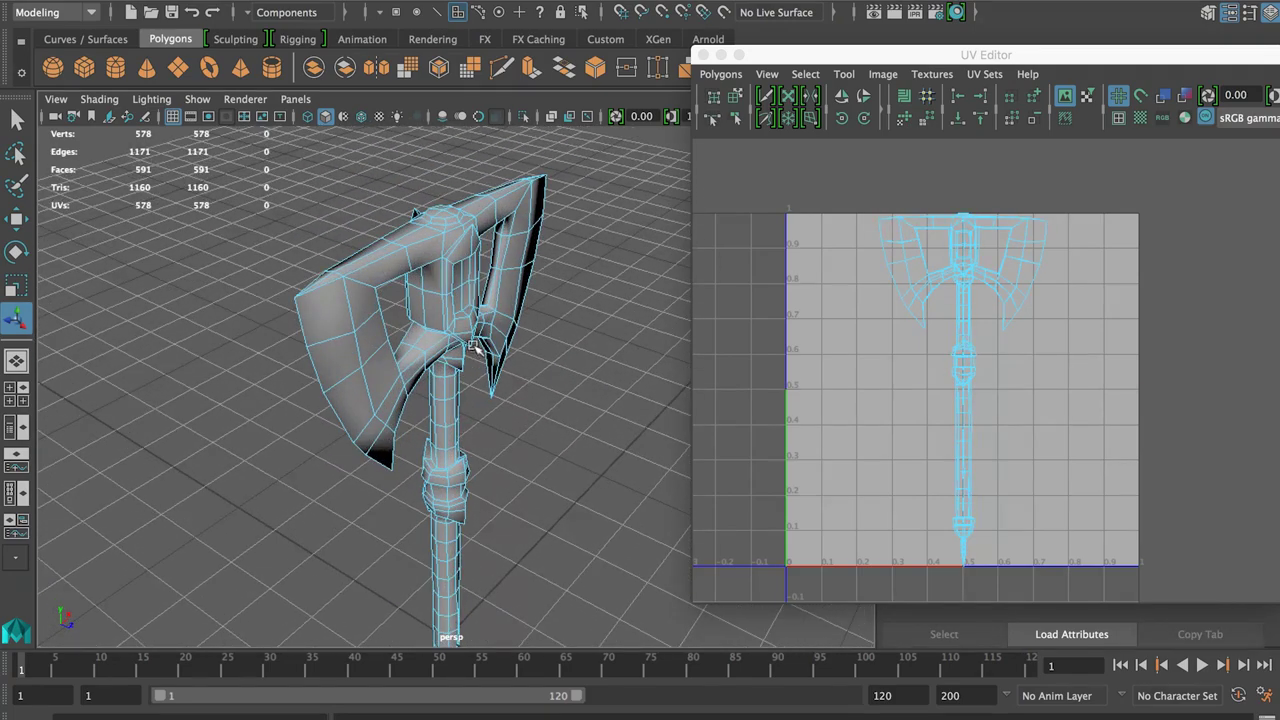
alt+drag(480, 345, 423, 314)
right_drag(341, 284, 337, 205)
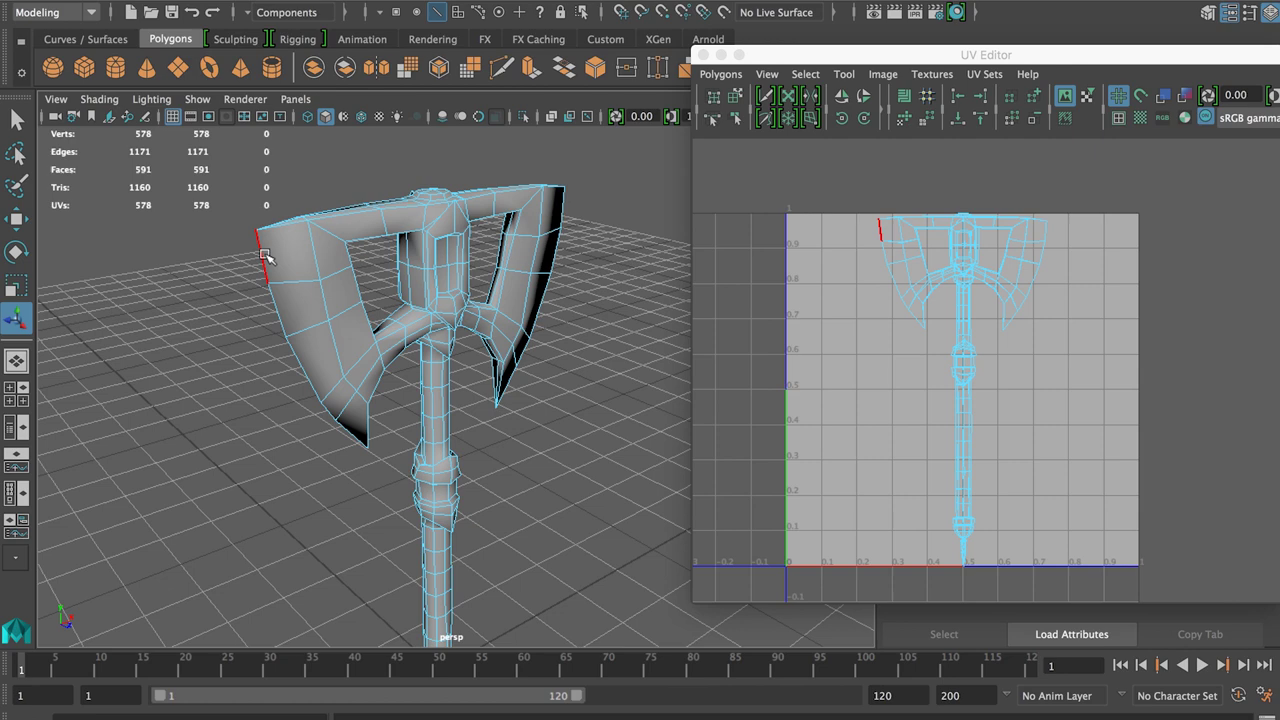
click(266, 256)
shift+click(287, 330)
shift+click(312, 384)
Add the opposite blade's outer cutting edges to the selection and cut the UVs along both blades
alt+drag(317, 390, 491, 423)
shift+click(503, 378)
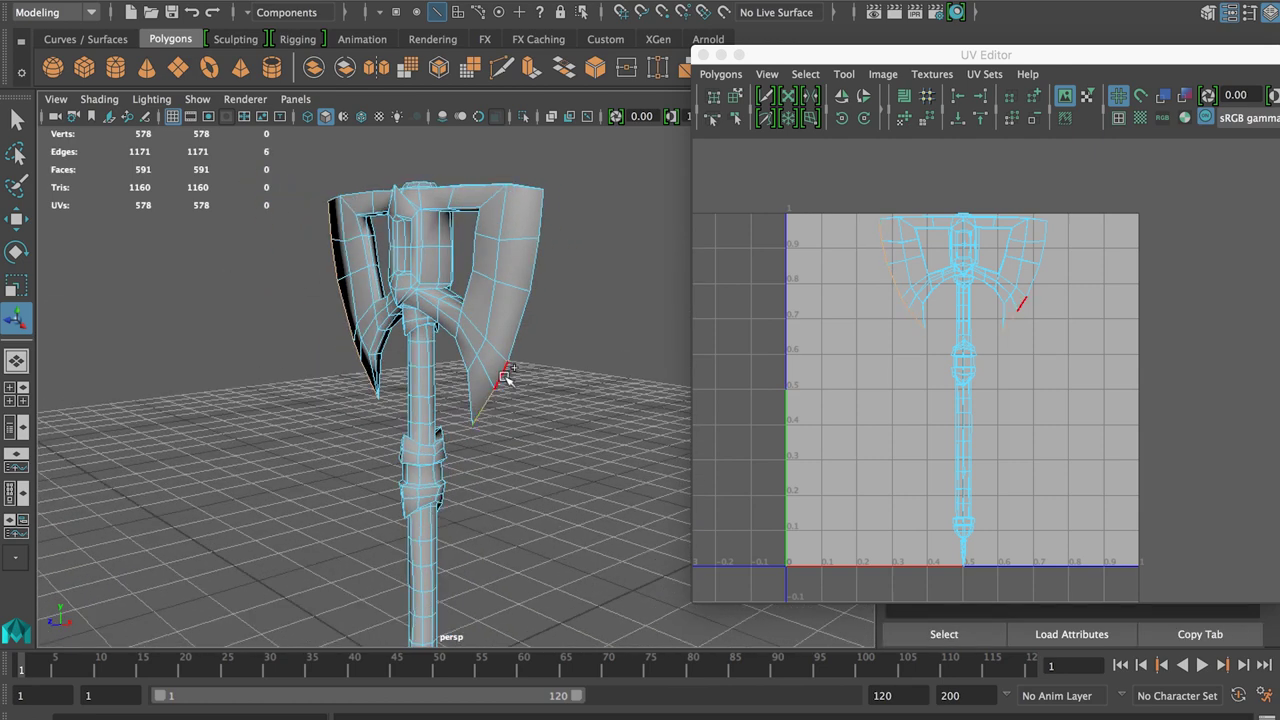
shift+click(529, 303)
shift+click(532, 259)
shift+click(541, 217)
alt+drag(541, 218, 607, 267)
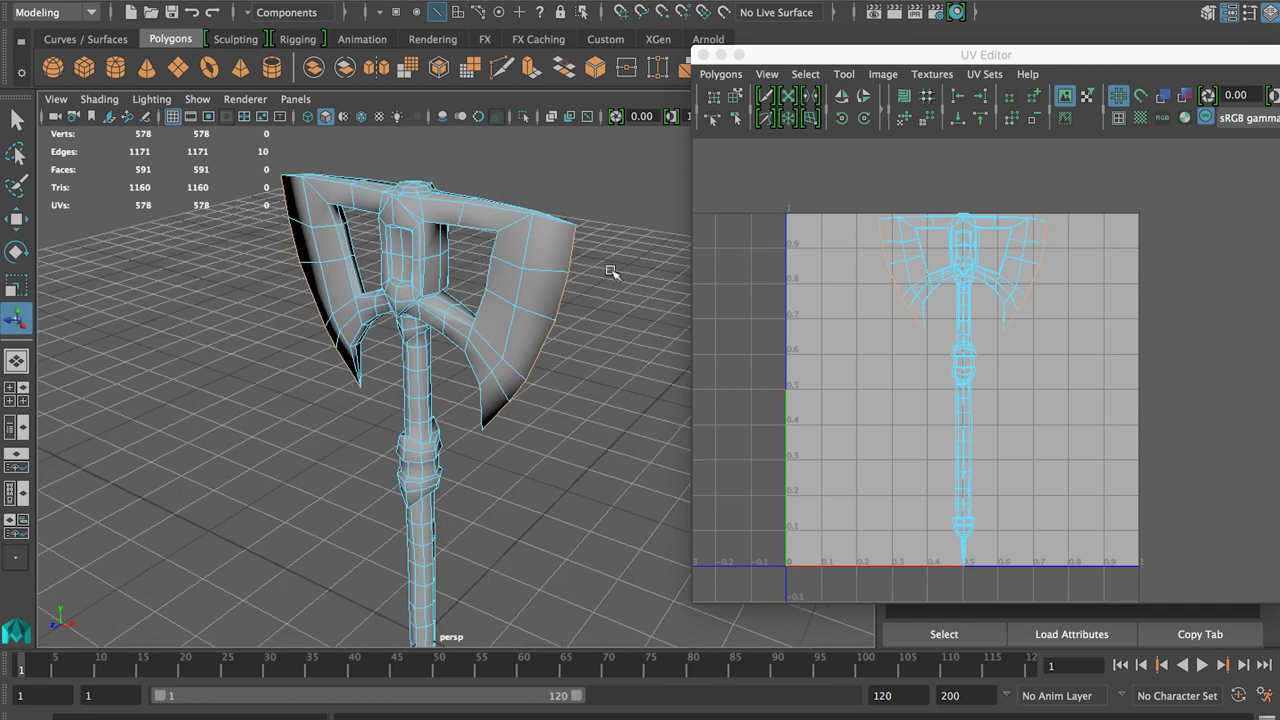
shift+right_drag(829, 280, 698, 298)
alt+drag(620, 330, 854, 329)
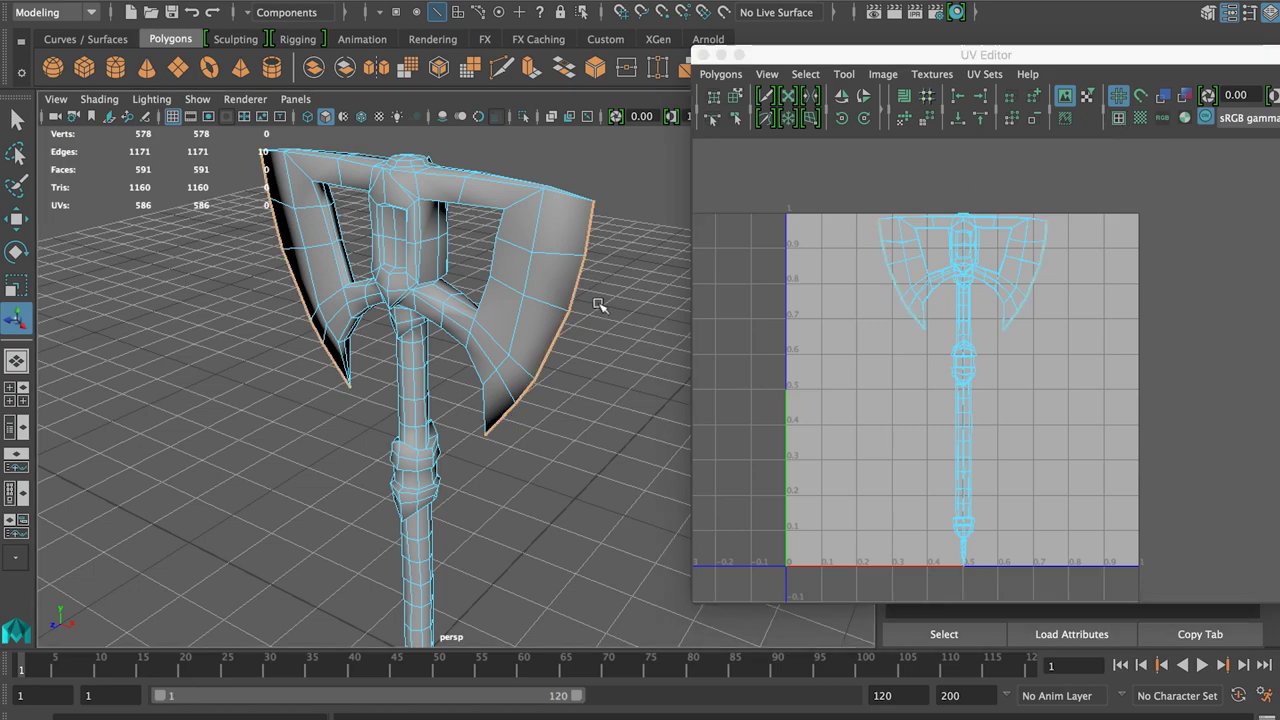
Select the edges across the upper bar where the first blade meets the central hub
alt+drag(600, 300, 334, 337)
alt+drag(490, 312, 343, 347)
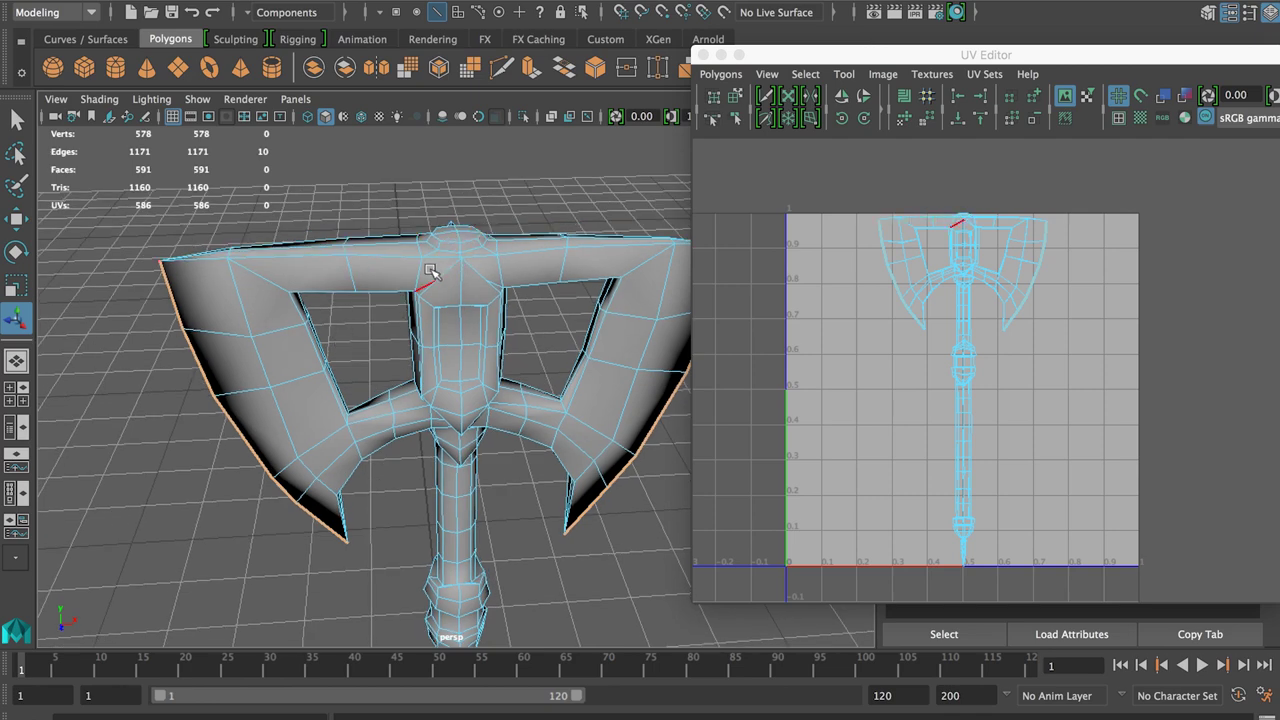
alt+drag(430, 277, 466, 314)
click(115, 361)
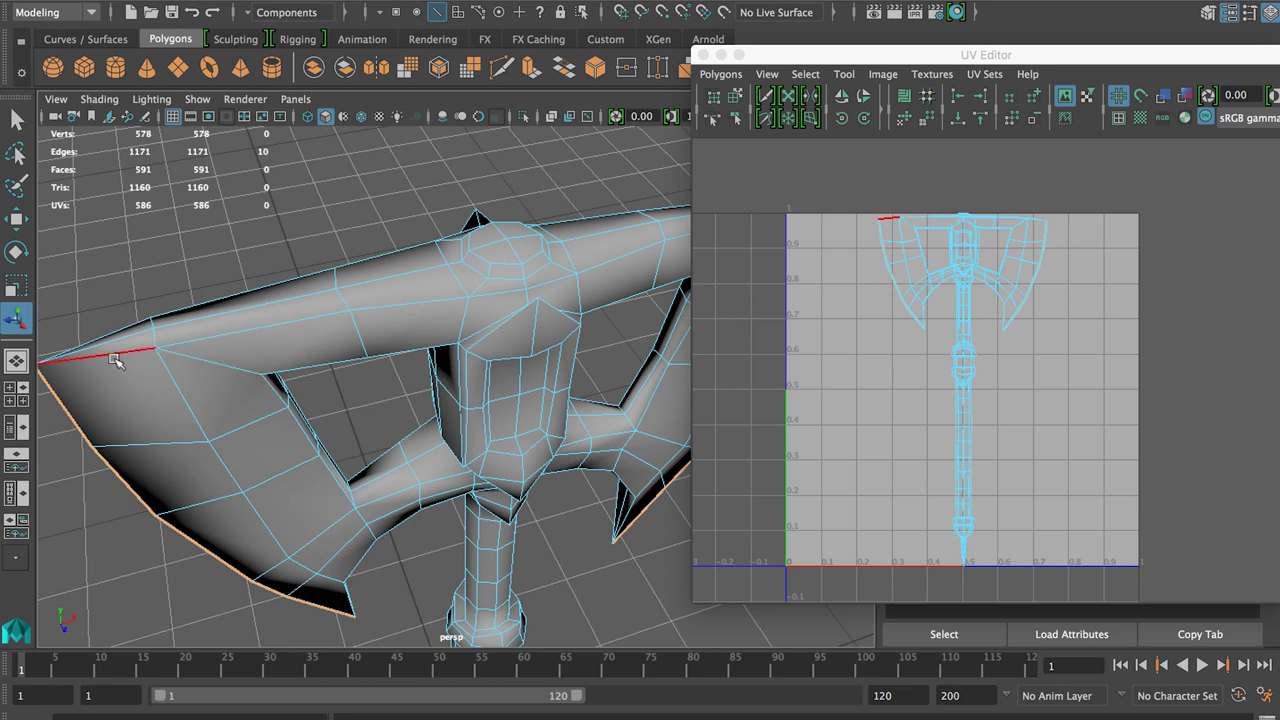
click(392, 272)
click(441, 247)
shift+click(483, 287)
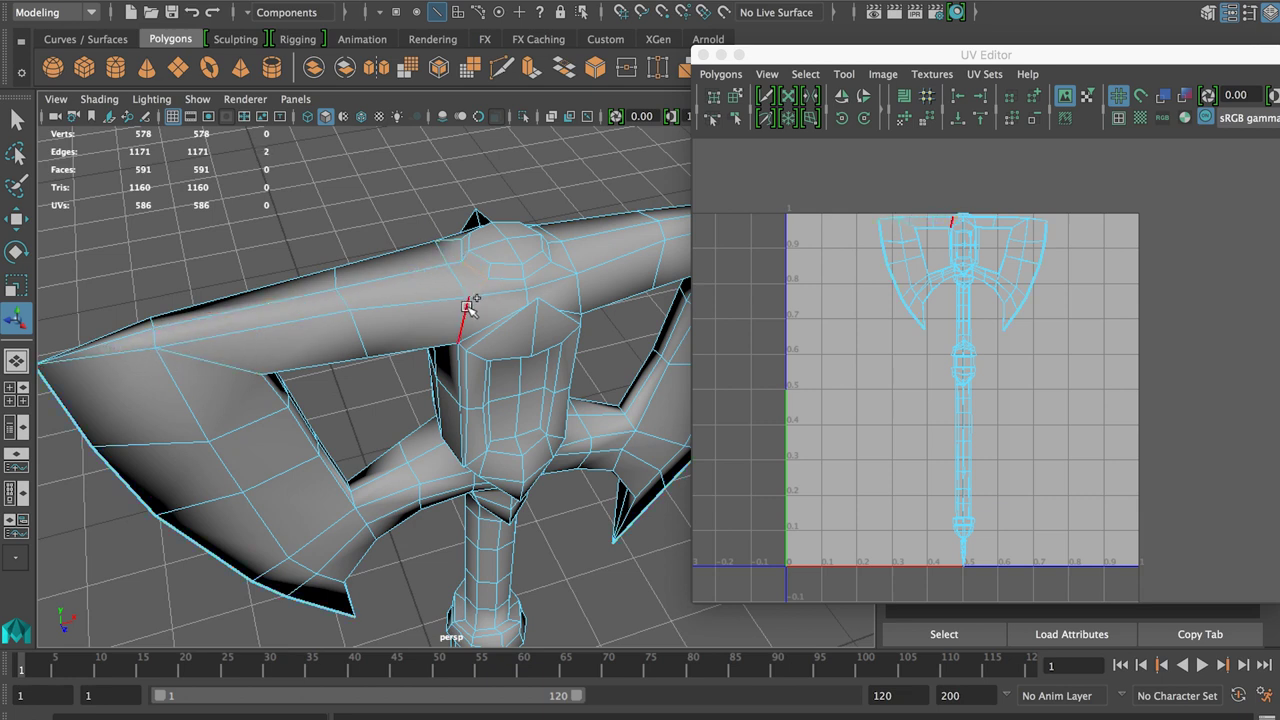
shift+click(469, 304)
Extend the seam selection with the inner edges running around the openings of both blades
alt+drag(474, 332, 489, 277)
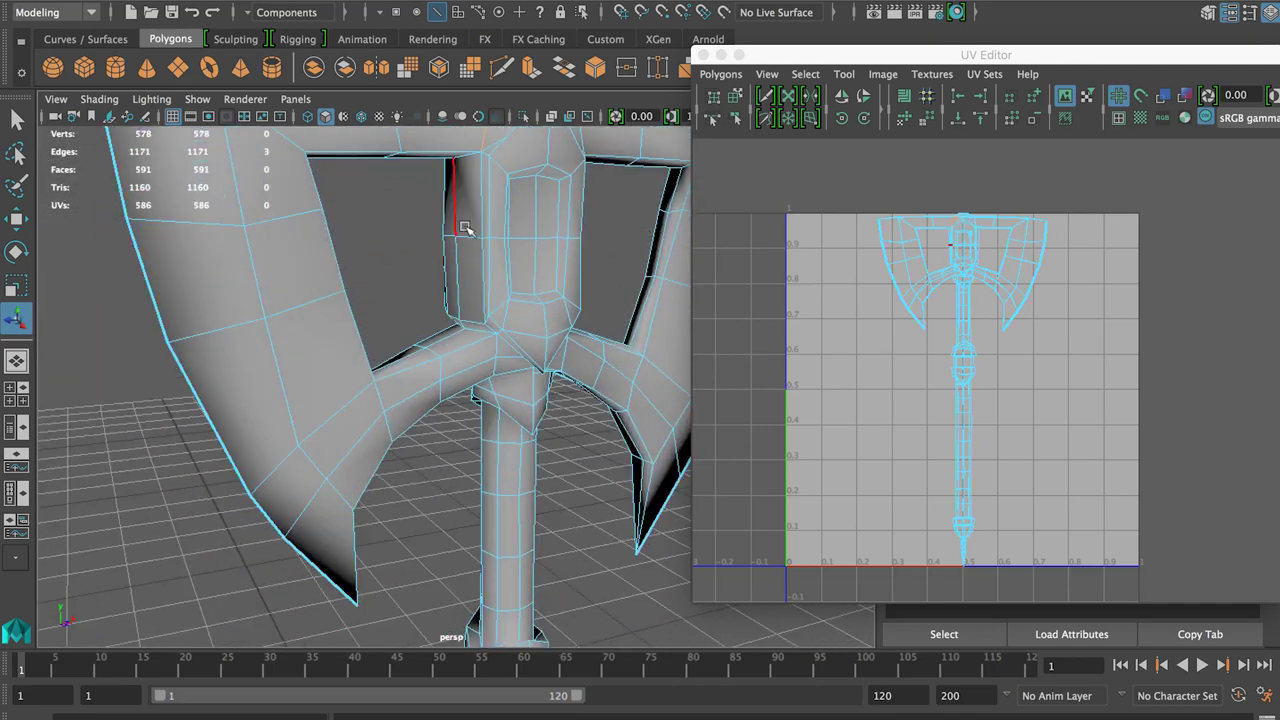
alt+middle_drag(466, 228, 460, 334)
alt+right_drag(460, 334, 497, 317)
alt+drag(497, 317, 462, 262)
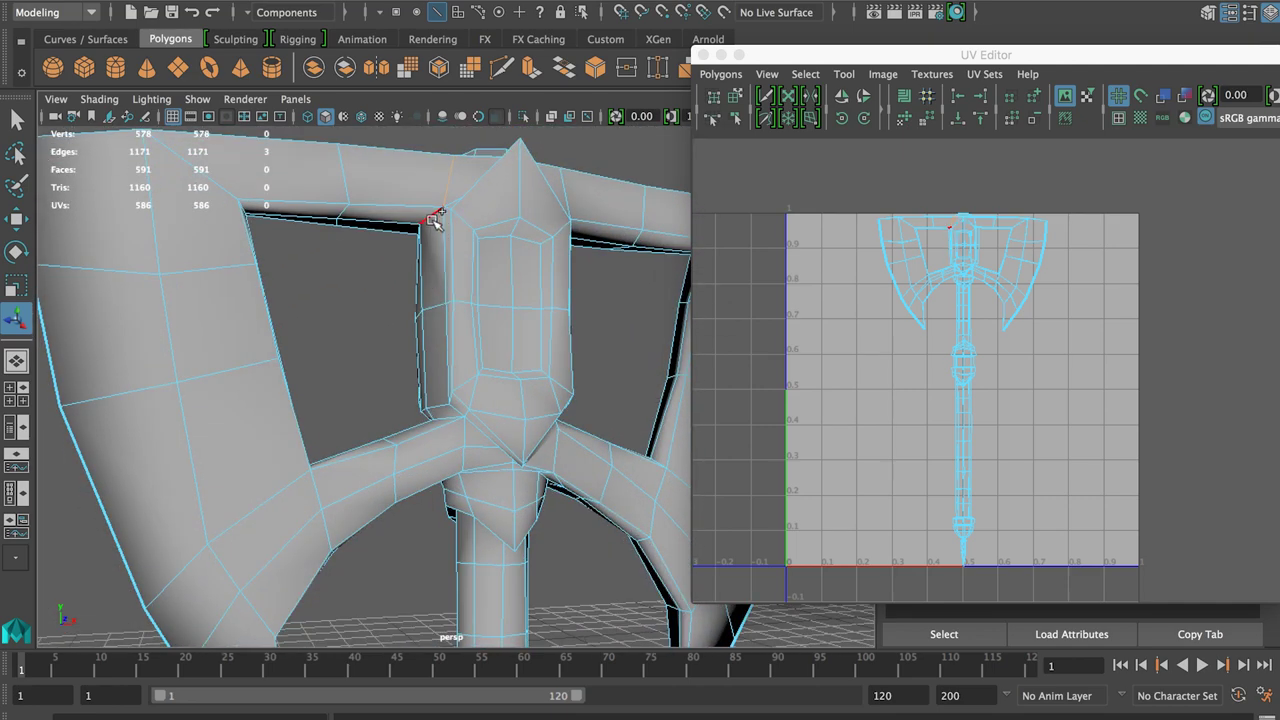
shift+click(434, 217)
alt+drag(398, 222, 272, 400)
shift+click(370, 236)
shift+click(347, 206)
shift+click(327, 447)
shift+click(344, 427)
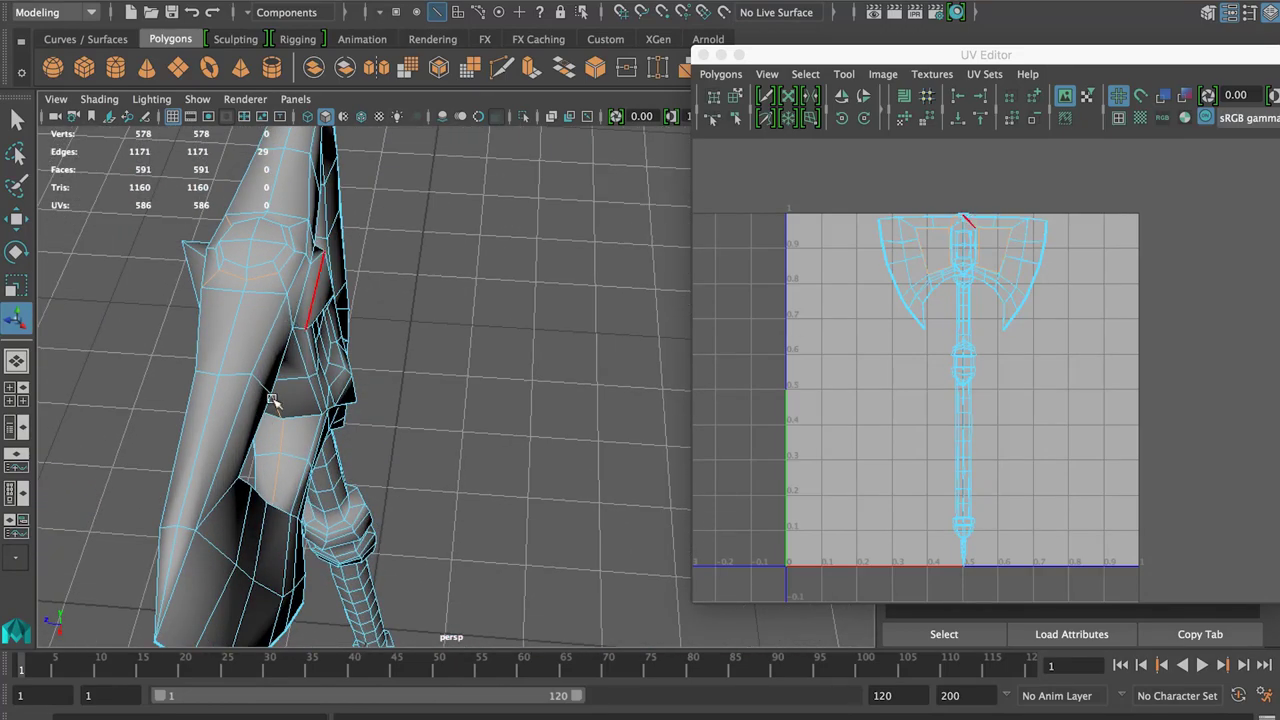
Add the edges where the upper bar meets the central hub on the axe's other side
shift+click(281, 284)
alt+drag(281, 284, 397, 305)
shift+click(394, 281)
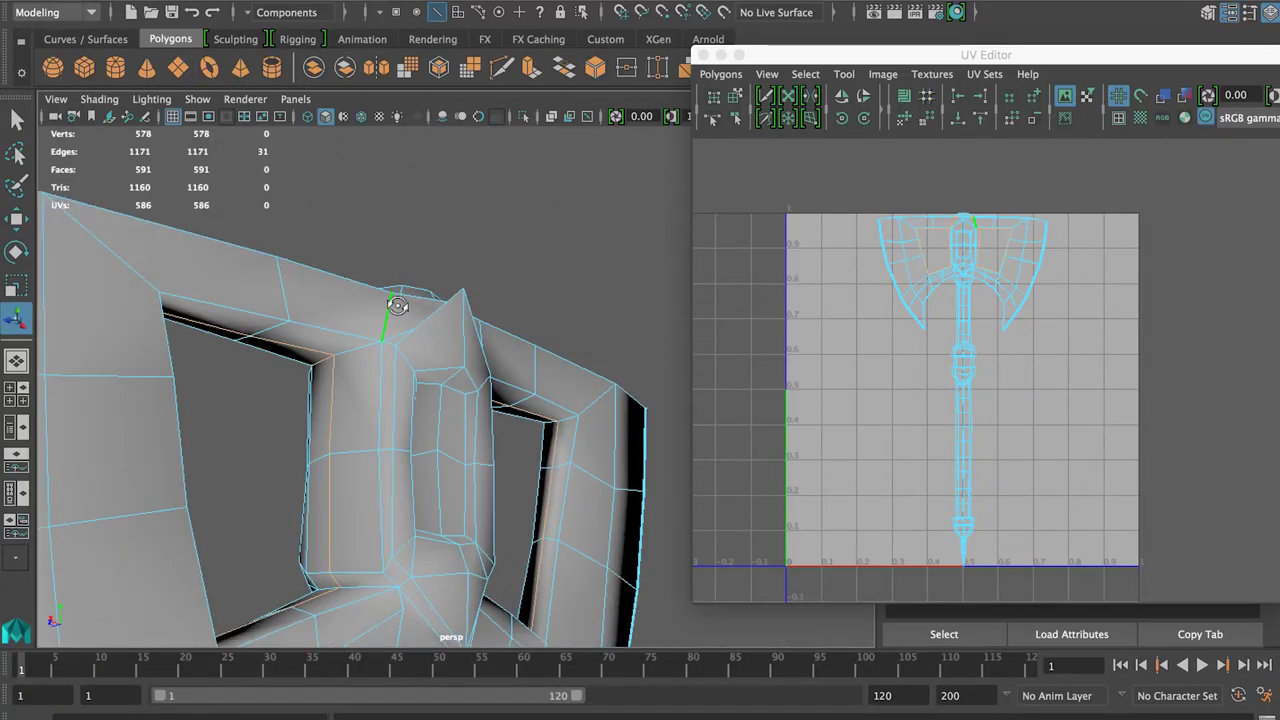
shift+click(360, 350)
Remove the vertical edges along the central hub's sides from the seam selection
mouse_move(360, 350)
alt+mouse_down()
mouse_move(394, 346)
mouse_move(357, 354)
mouse_move(400, 403)
mouse_move(388, 318)
mouse_move(329, 391)
mouse_move(342, 343)
alt+mouse_up()
alt+drag(437, 412, 362, 417)
alt+drag(400, 492, 468, 430)
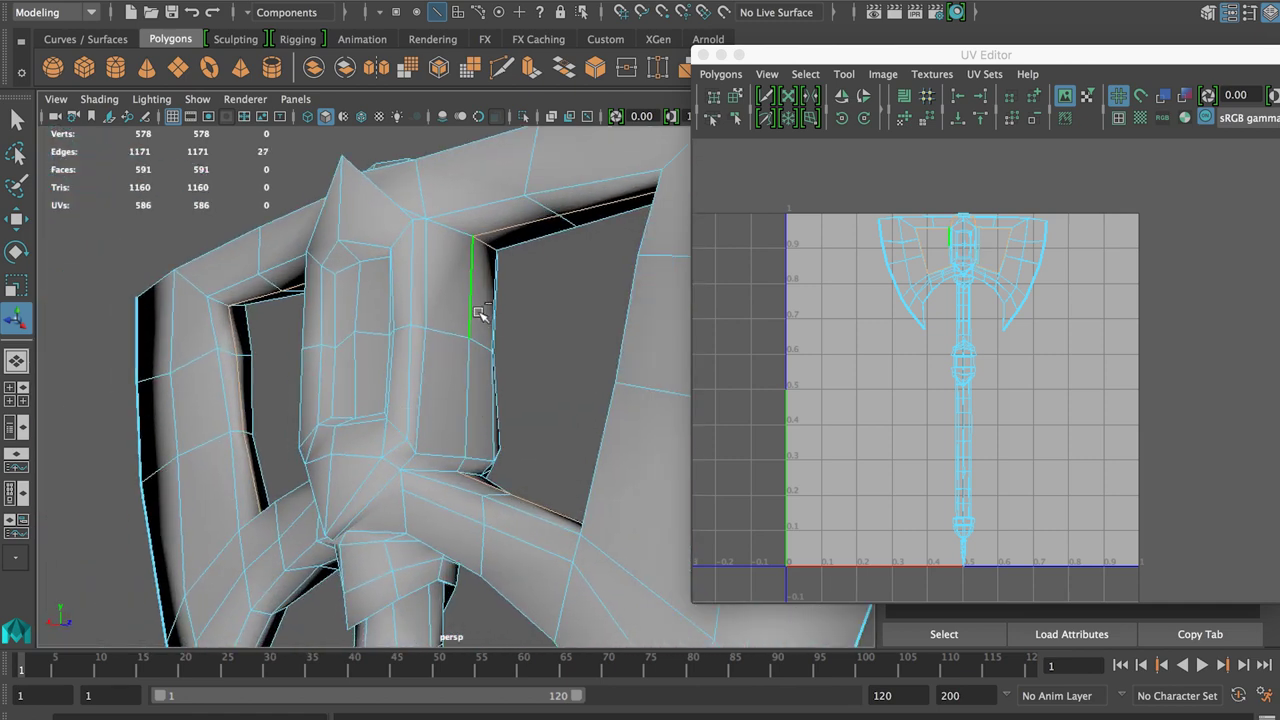
alt+drag(446, 304, 418, 345)
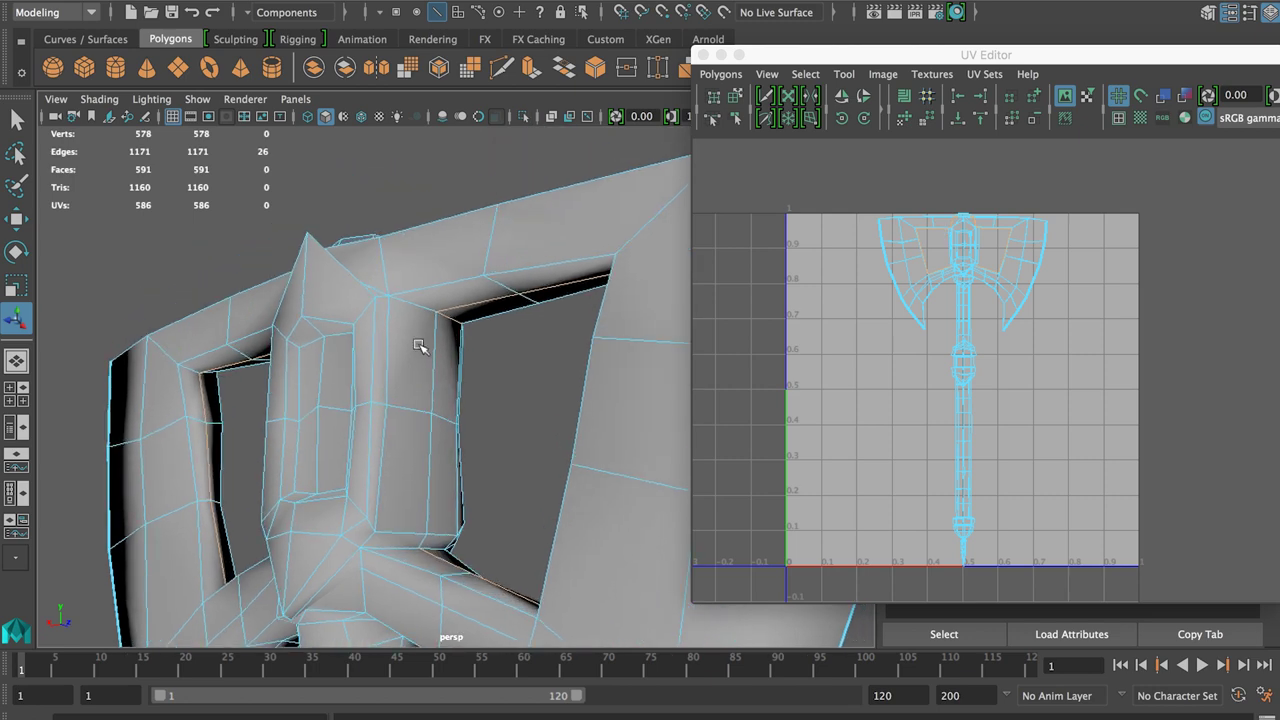
Add the missing edges around the hub's top cap and cut the UVs along the selected seam
alt+drag(404, 283, 392, 318)
shift+click(401, 281)
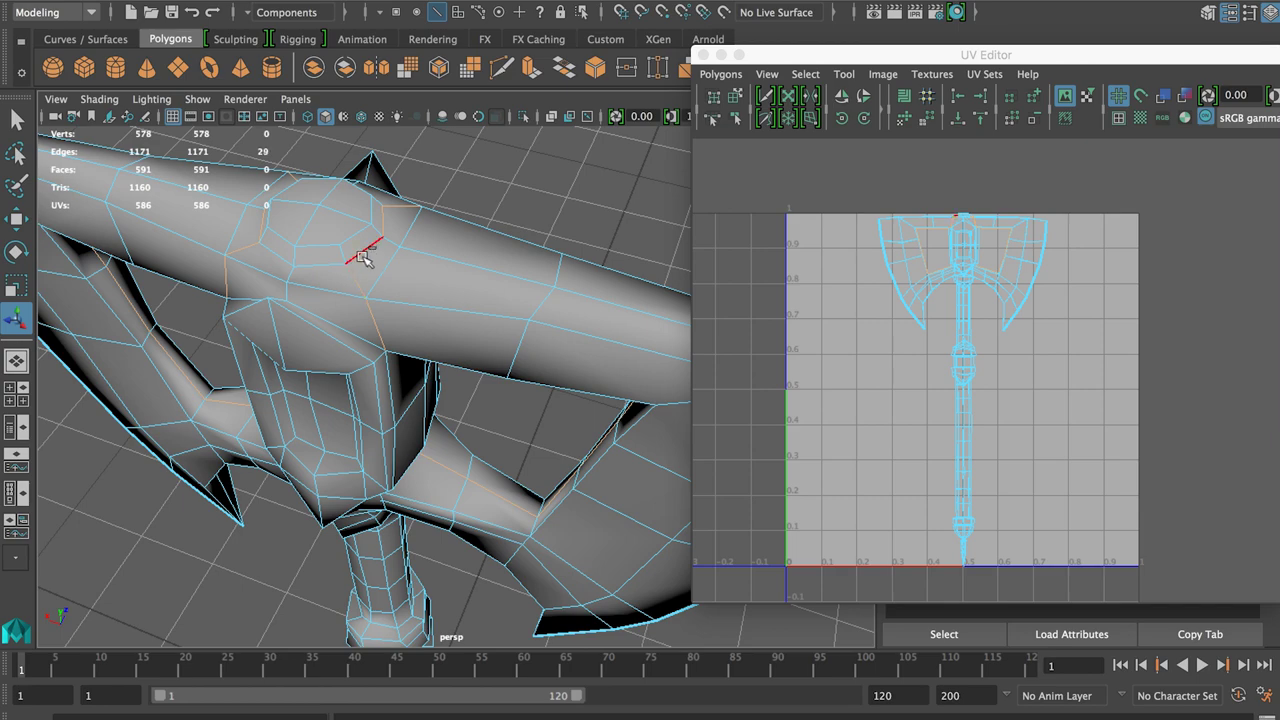
shift+click(362, 257)
alt+drag(362, 257, 520, 350)
shift+right_drag(939, 293, 855, 295)
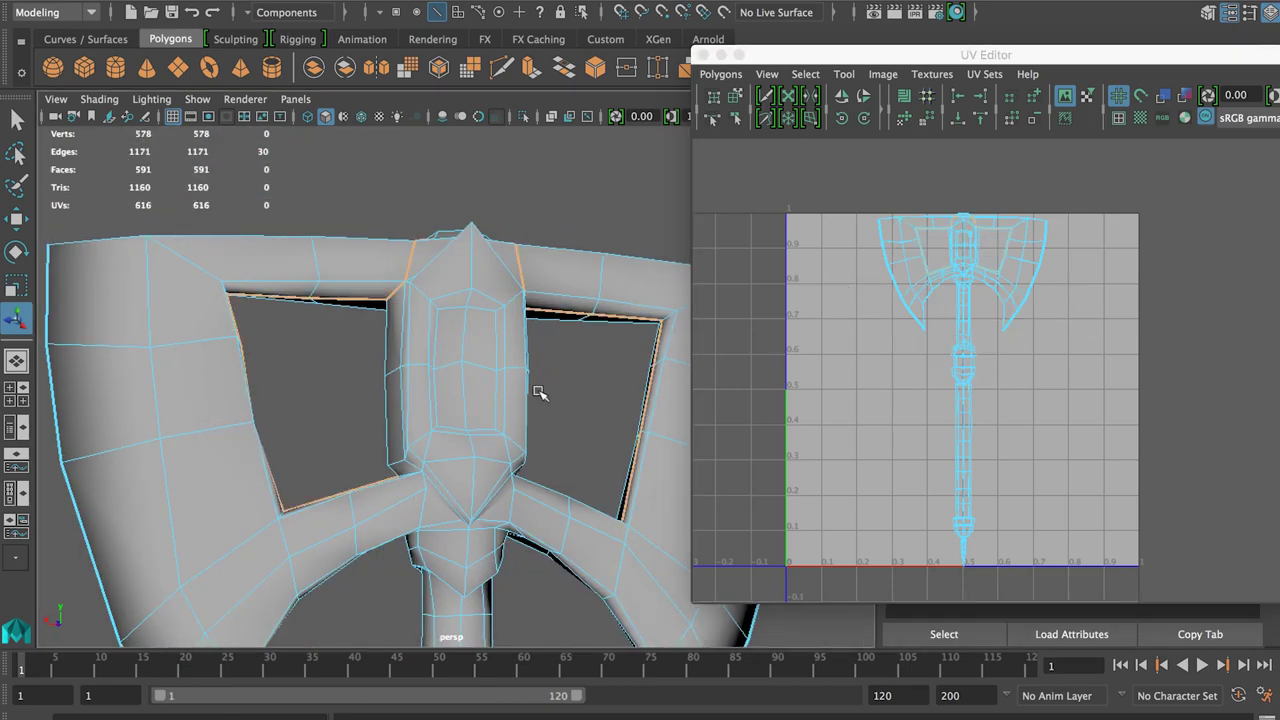
Select the edges along the inner underside of one blade, from its lower tip toward the supporting arm
alt+drag(537, 392, 391, 429)
alt+middle_drag(391, 429, 426, 354)
alt+drag(426, 354, 367, 450)
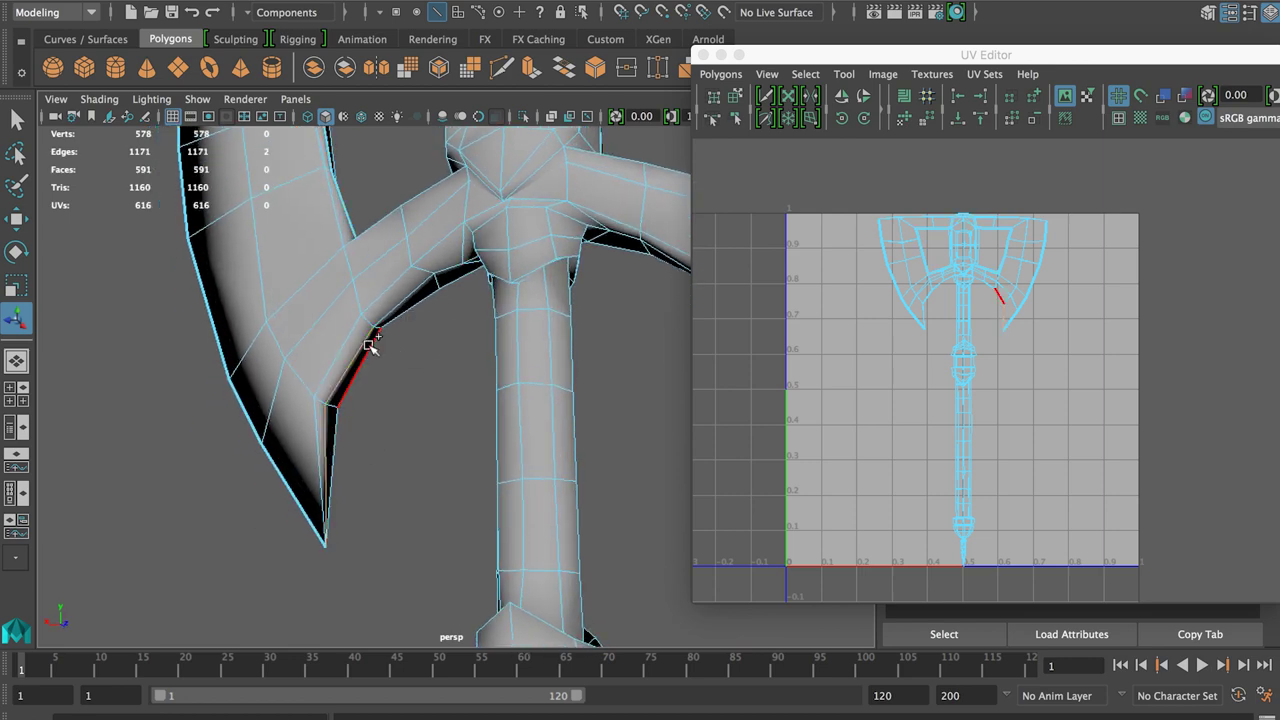
shift+click(387, 314)
alt+drag(392, 314, 443, 296)
alt+right_drag(443, 296, 306, 314)
alt+drag(306, 314, 385, 390)
alt+right_drag(385, 390, 282, 384)
alt+drag(281, 383, 257, 212)
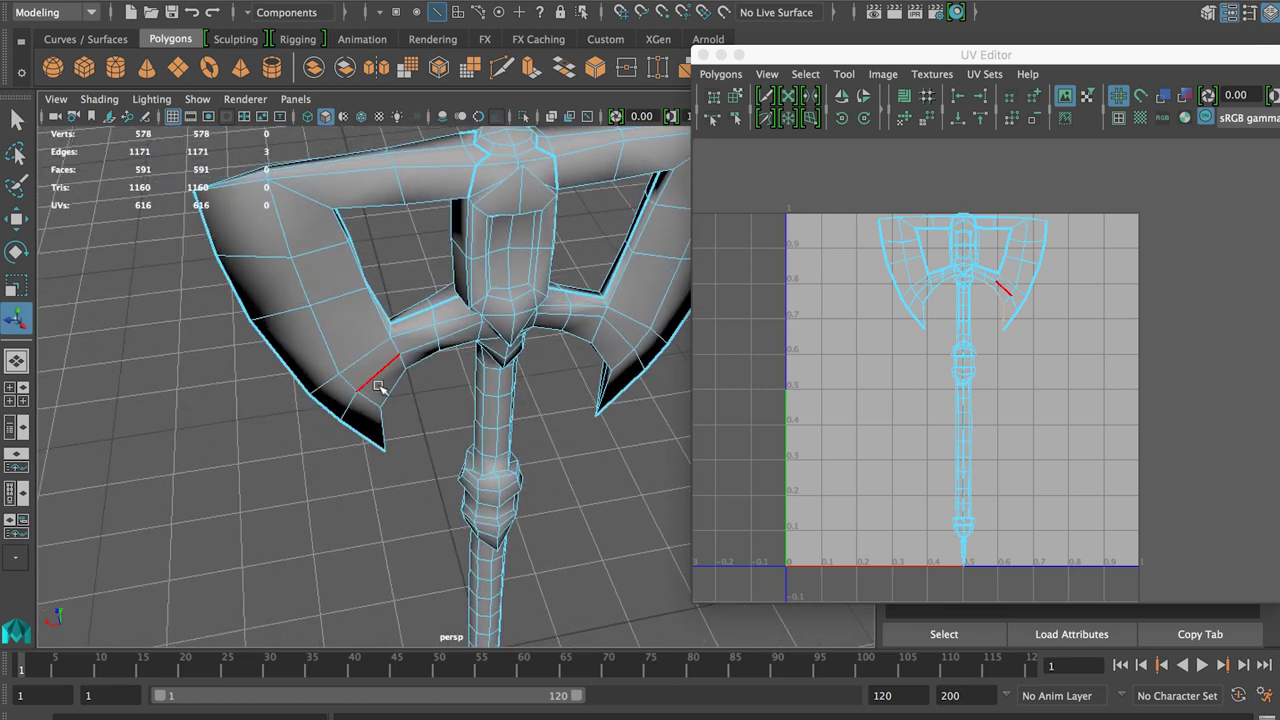
mouse_move(410, 405)
alt+mouse_down()
mouse_move(323, 297)
mouse_move(410, 398)
alt+mouse_up()
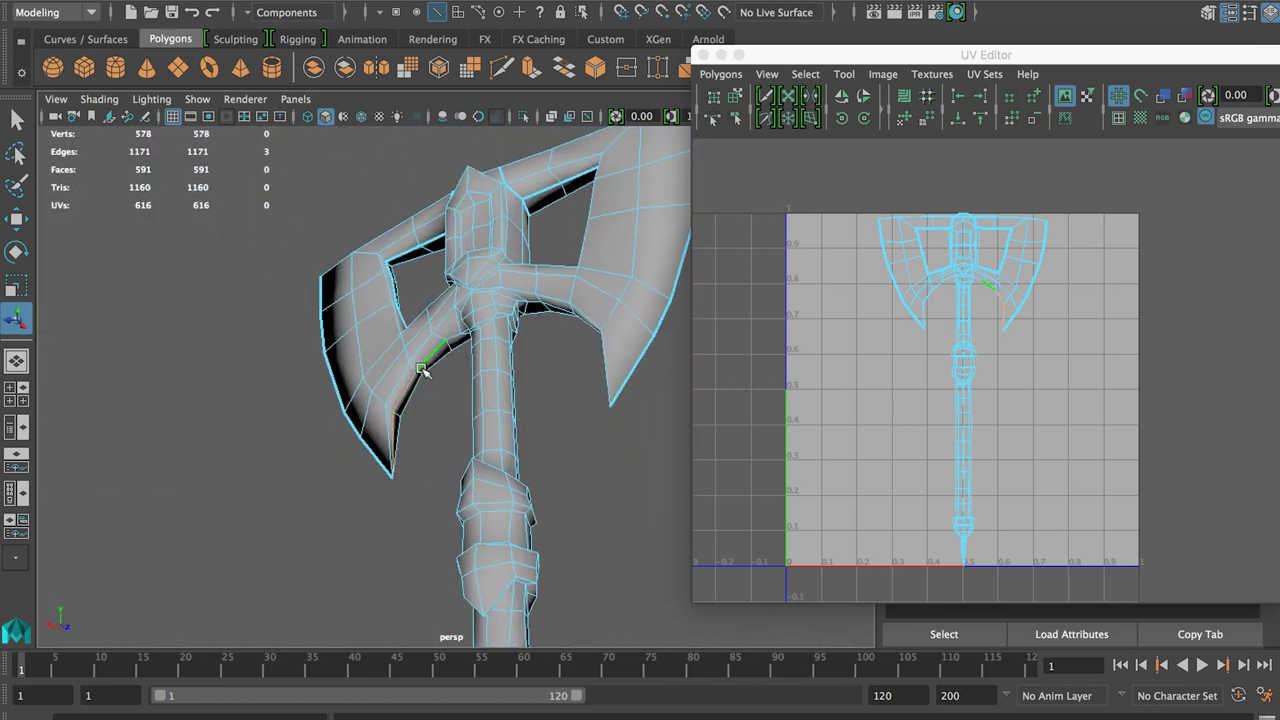
alt+drag(391, 211, 418, 314)
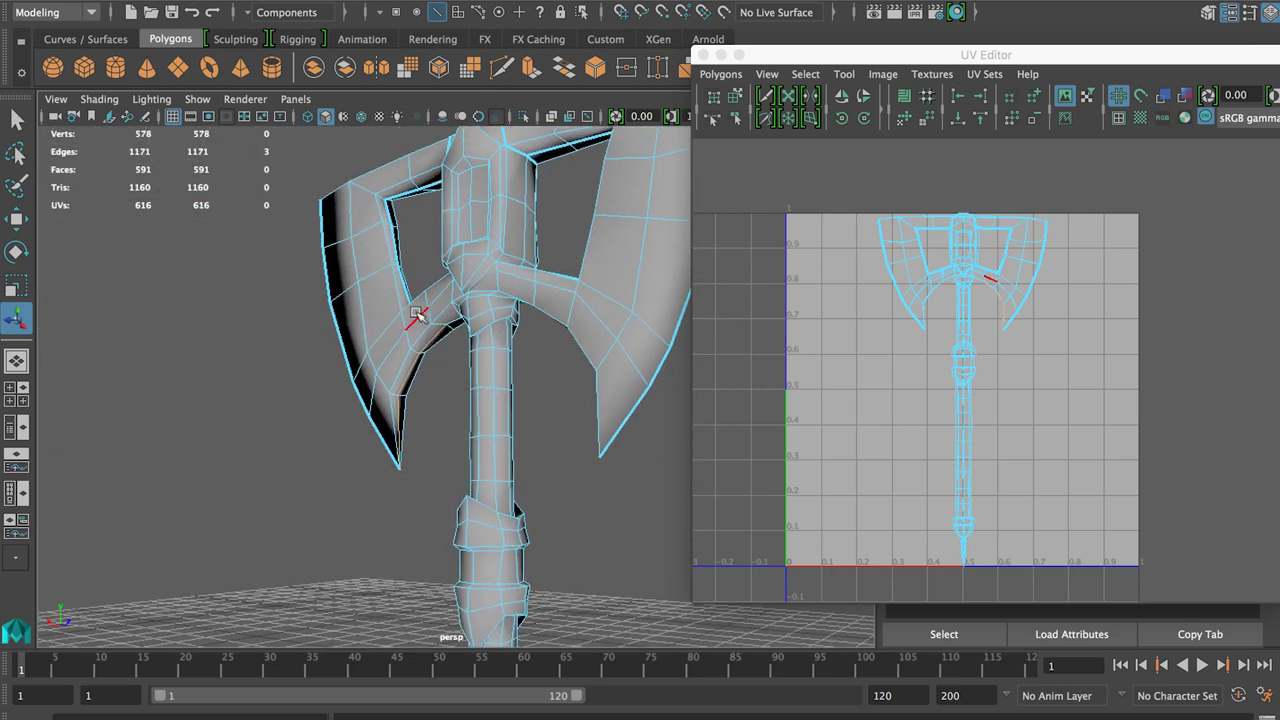
Continue the seam selection along the curved undersides of both supporting arms to the opposite blade
alt+drag(421, 385, 500, 331)
shift+click(447, 318)
shift+click(603, 316)
alt+drag(603, 316, 428, 372)
shift+click(564, 410)
alt+middle_drag(428, 372, 523, 400)
alt+right_drag(523, 400, 573, 347)
alt+drag(573, 347, 490, 330)
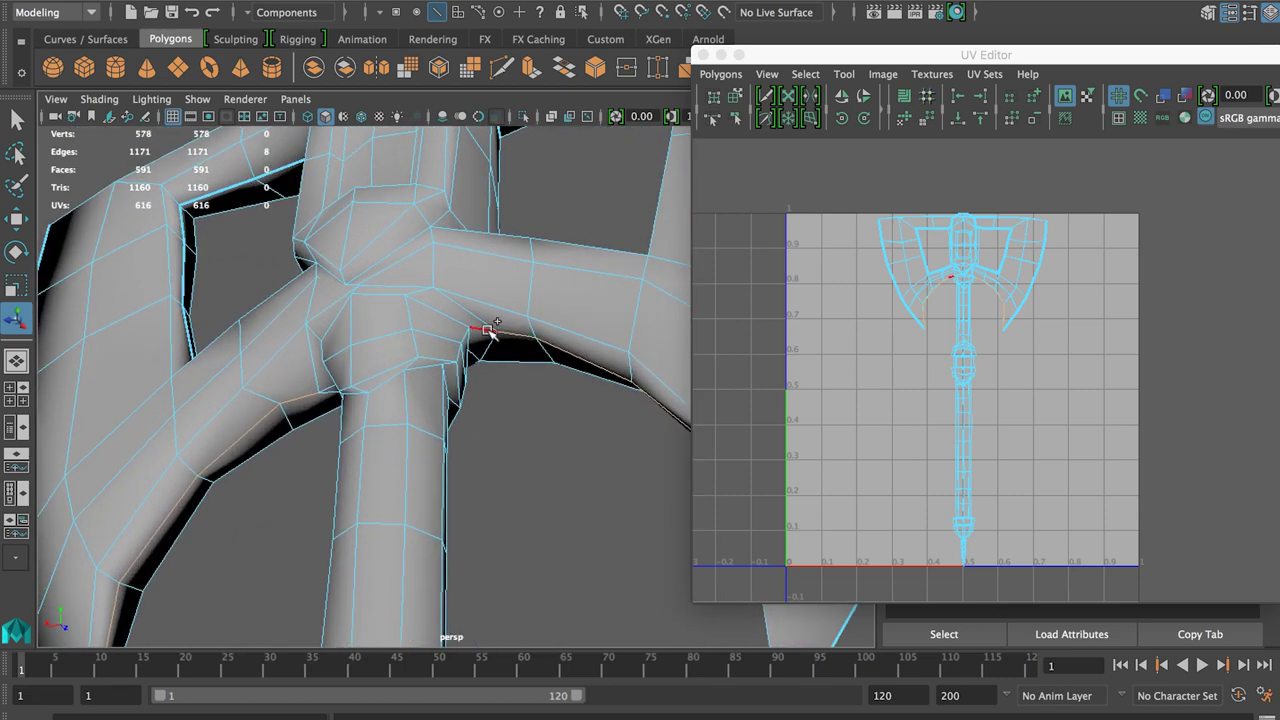
Add the edges around the collar beneath the hub to join the underside seams of both arms
alt+drag(419, 396, 334, 334)
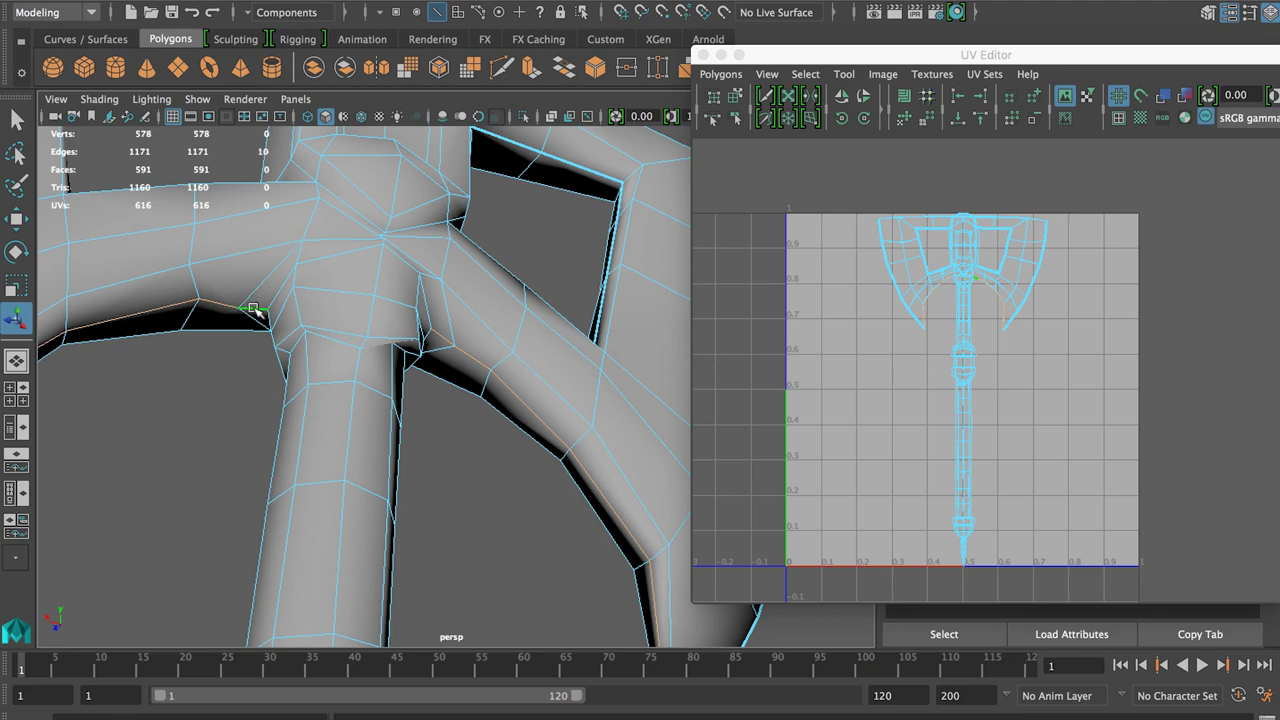
alt+drag(254, 309, 303, 300)
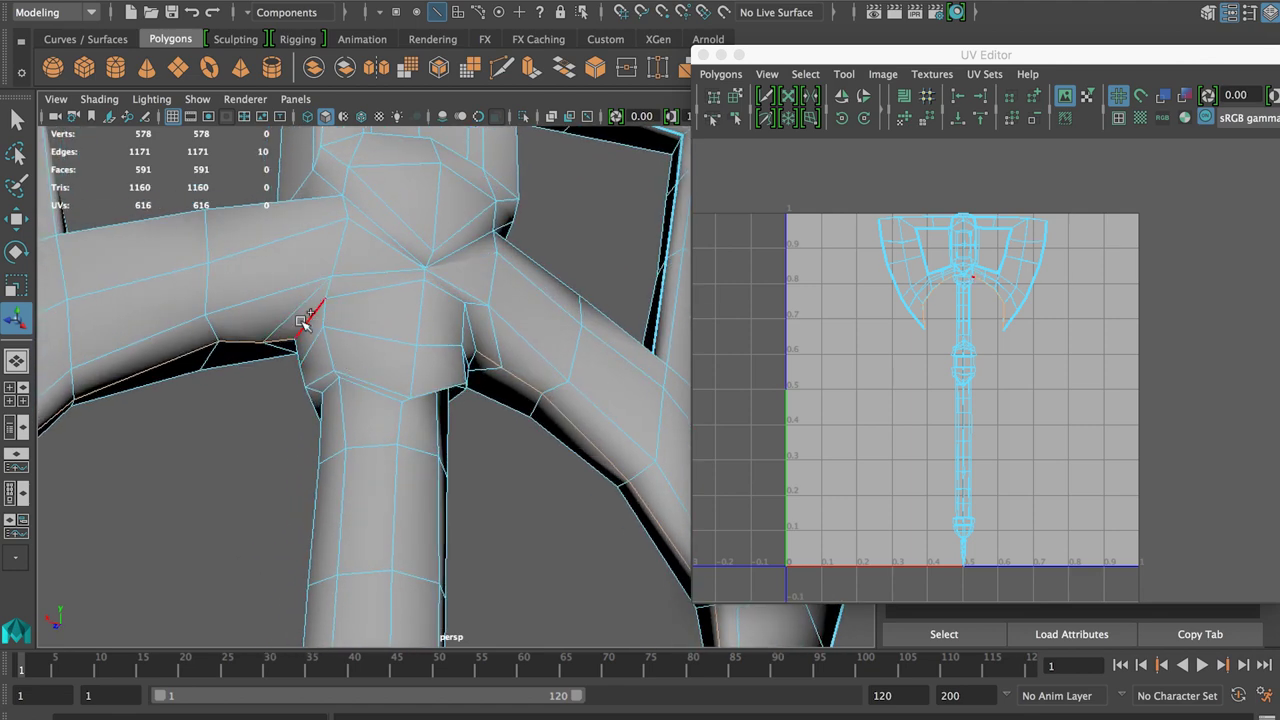
alt+drag(403, 347, 380, 334)
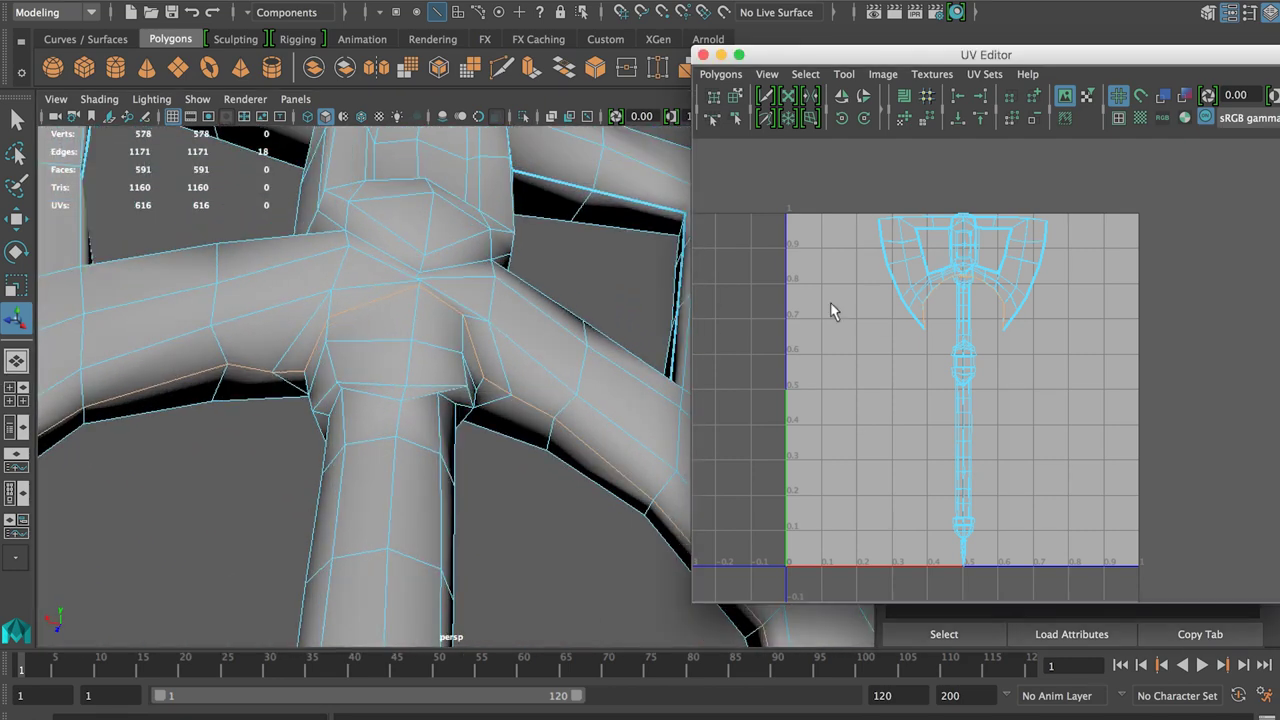
Cut the UVs along the selected underside seam and along the V-shaped edges at the hub's lower end on one side
shift+right_drag(829, 305, 777, 320)
alt+drag(329, 357, 544, 410)
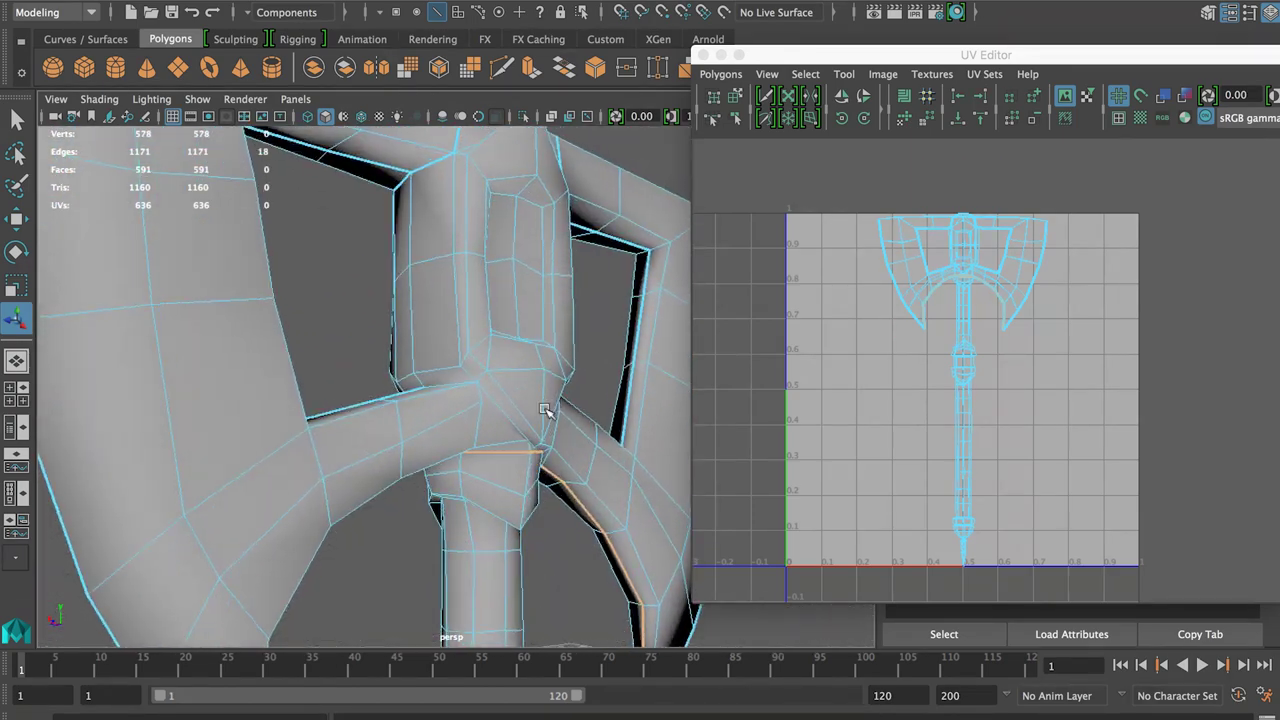
alt+drag(470, 336, 499, 368)
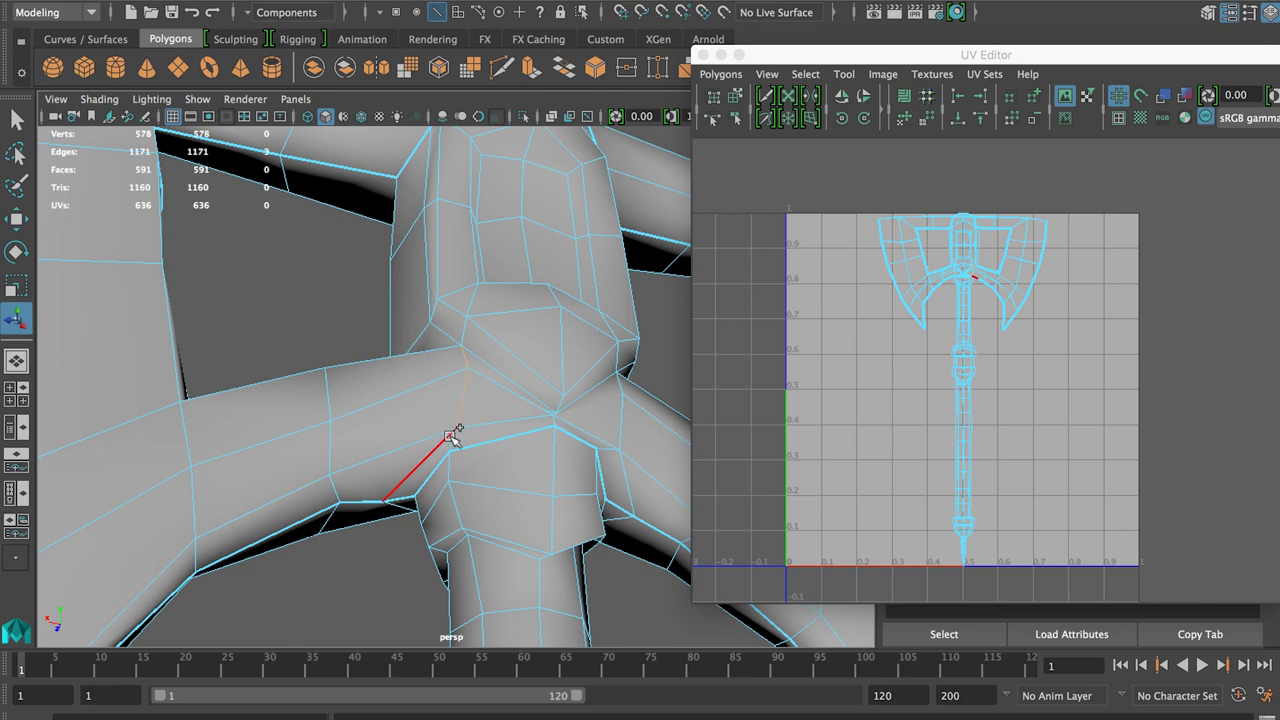
alt+drag(476, 399, 509, 414)
shift+click(481, 341)
shift+click(483, 326)
key(g)
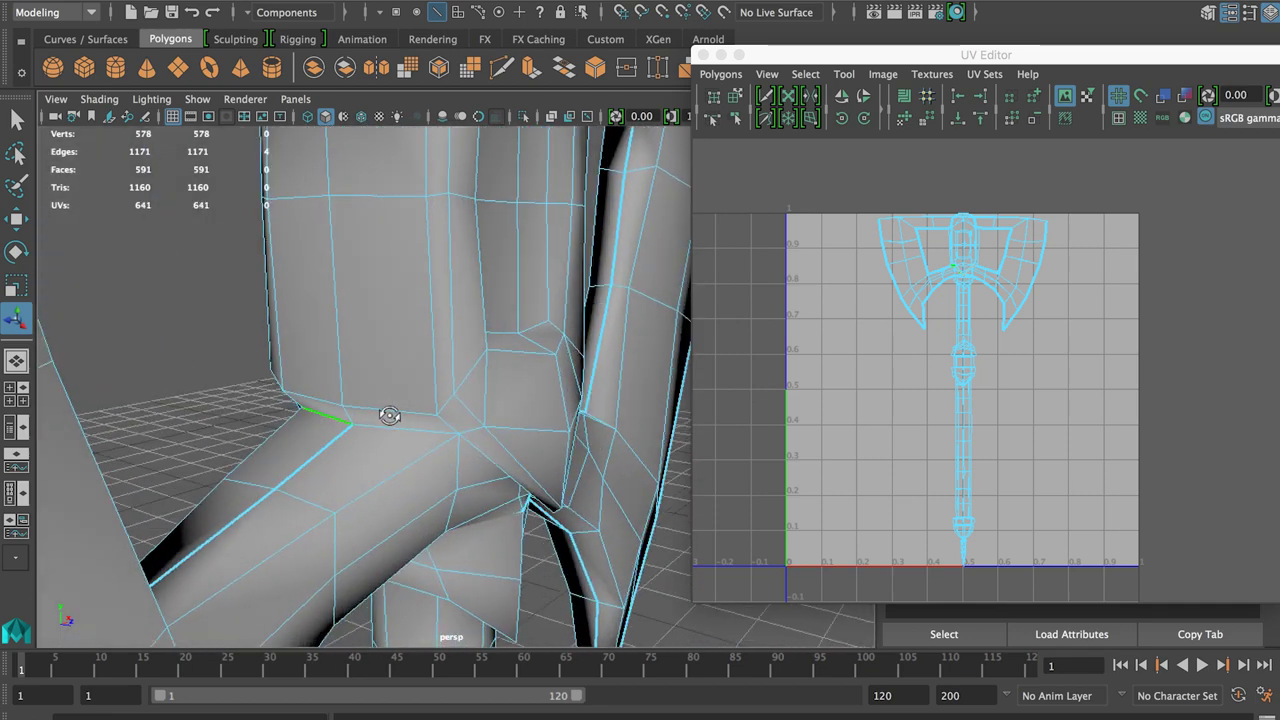
Select the matching V-shaped edges at the hub's lower end on the opposite side and cut their UVs
click(390, 415)
alt+drag(390, 415, 401, 369)
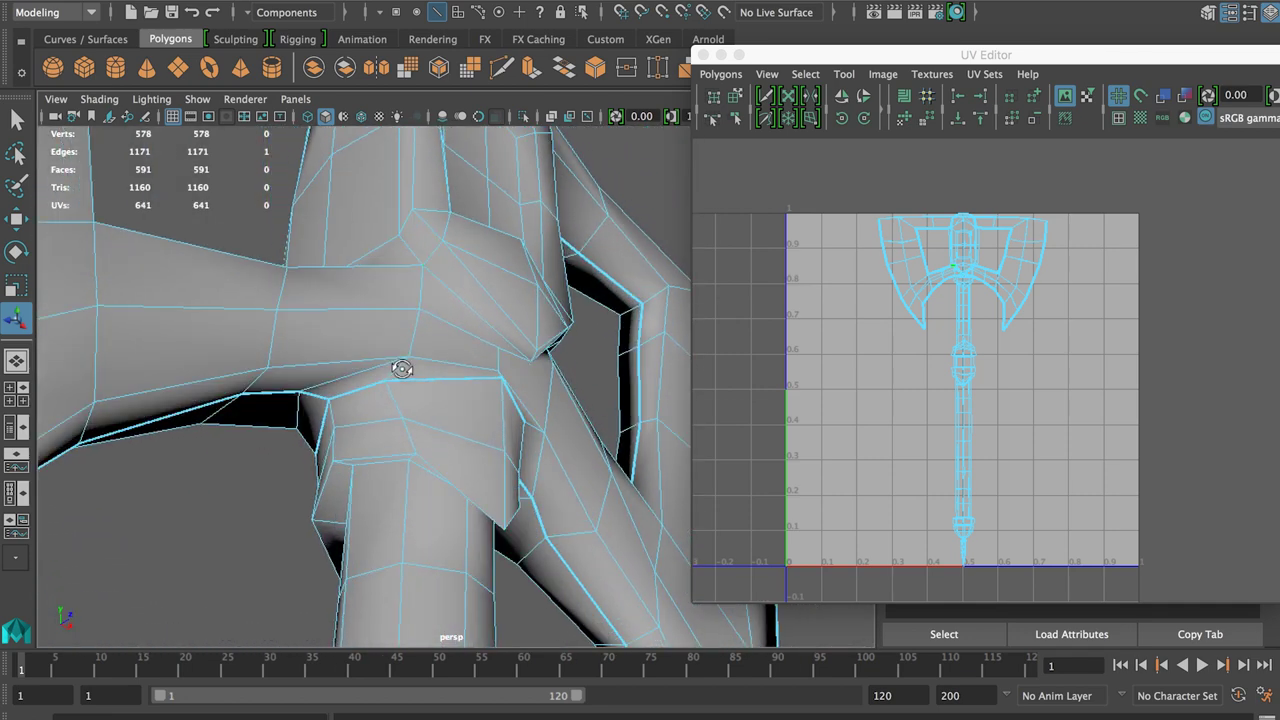
shift+click(482, 314)
alt+drag(482, 314, 347, 442)
shift+click(391, 349)
shift+click(445, 392)
scroll(363, 391, down, 5)
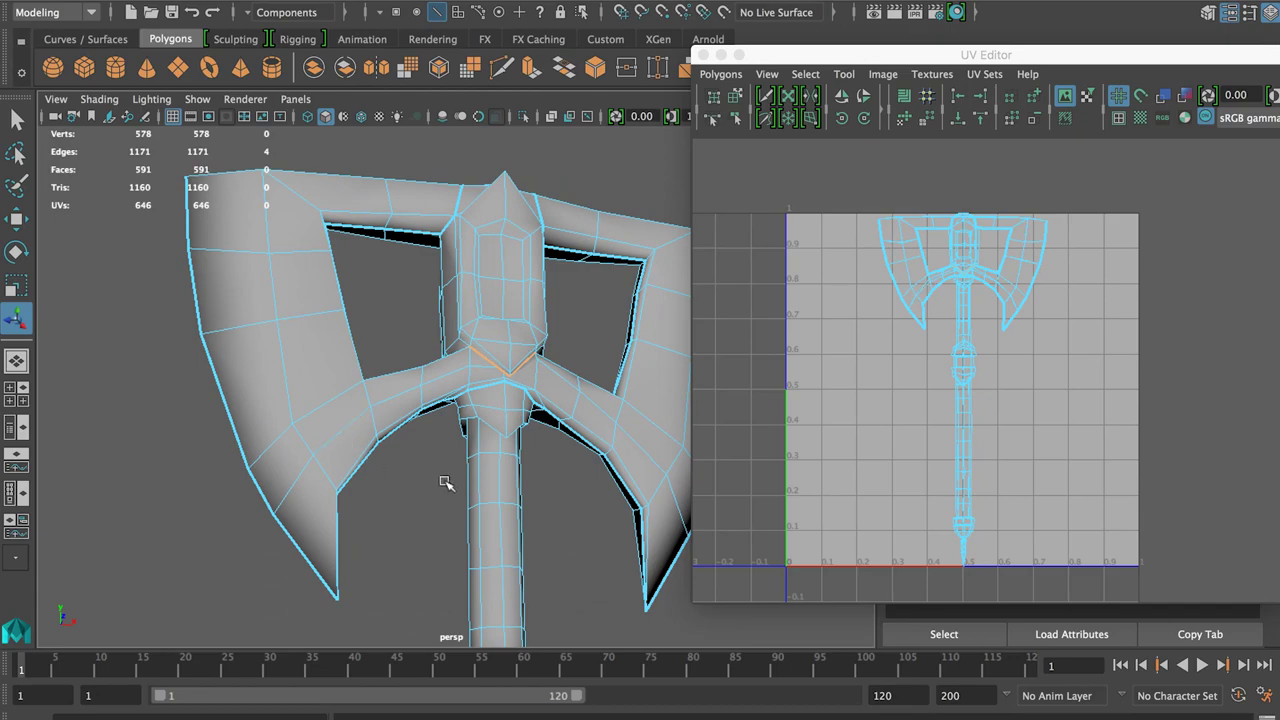
Select the cut edges around both sides of the hub's top cap and sew their UVs back together
alt+drag(446, 483, 485, 430)
click(472, 420)
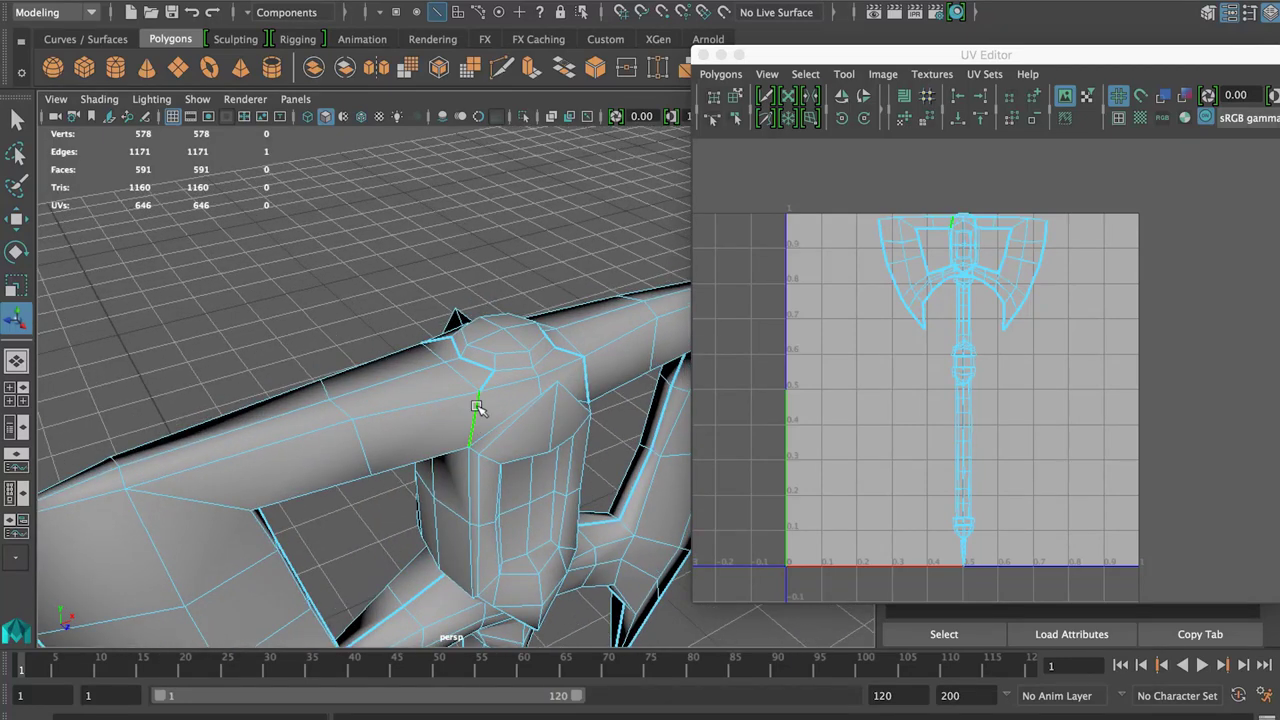
alt+drag(452, 347, 481, 410)
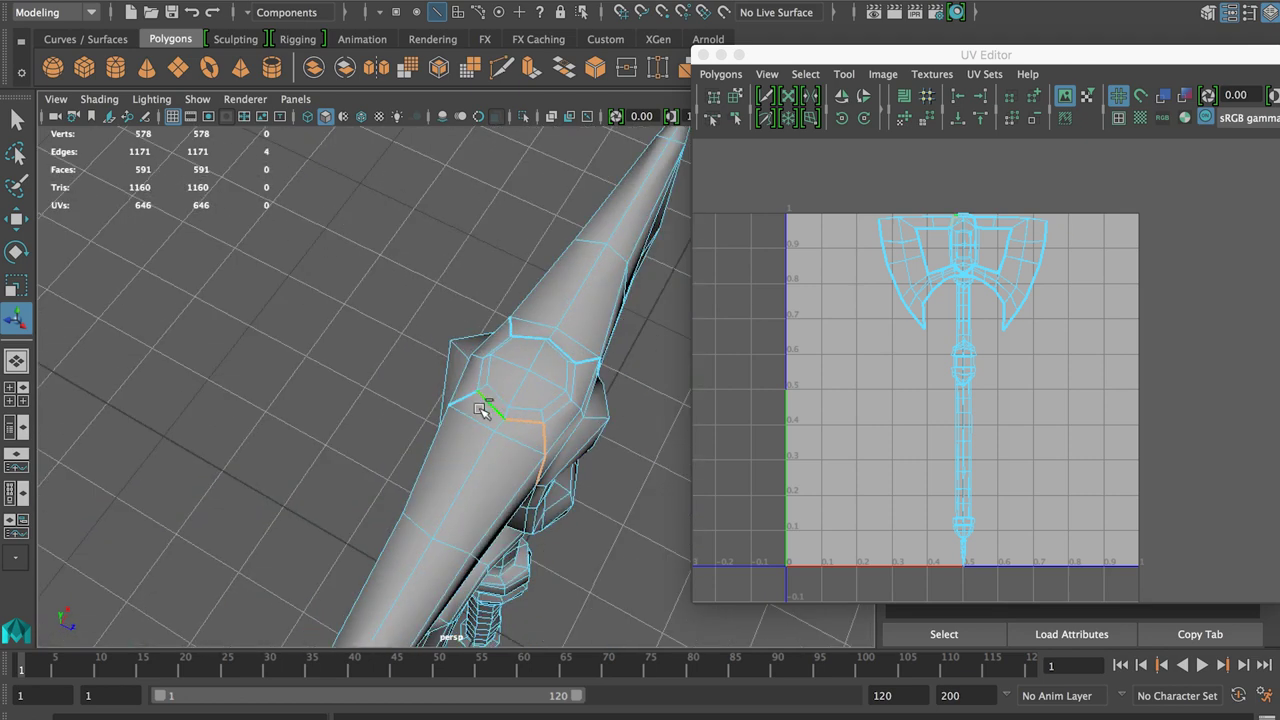
shift+click(526, 335)
alt+drag(526, 340, 402, 342)
shift+click(494, 448)
alt+drag(494, 448, 249, 389)
shift+click(487, 370)
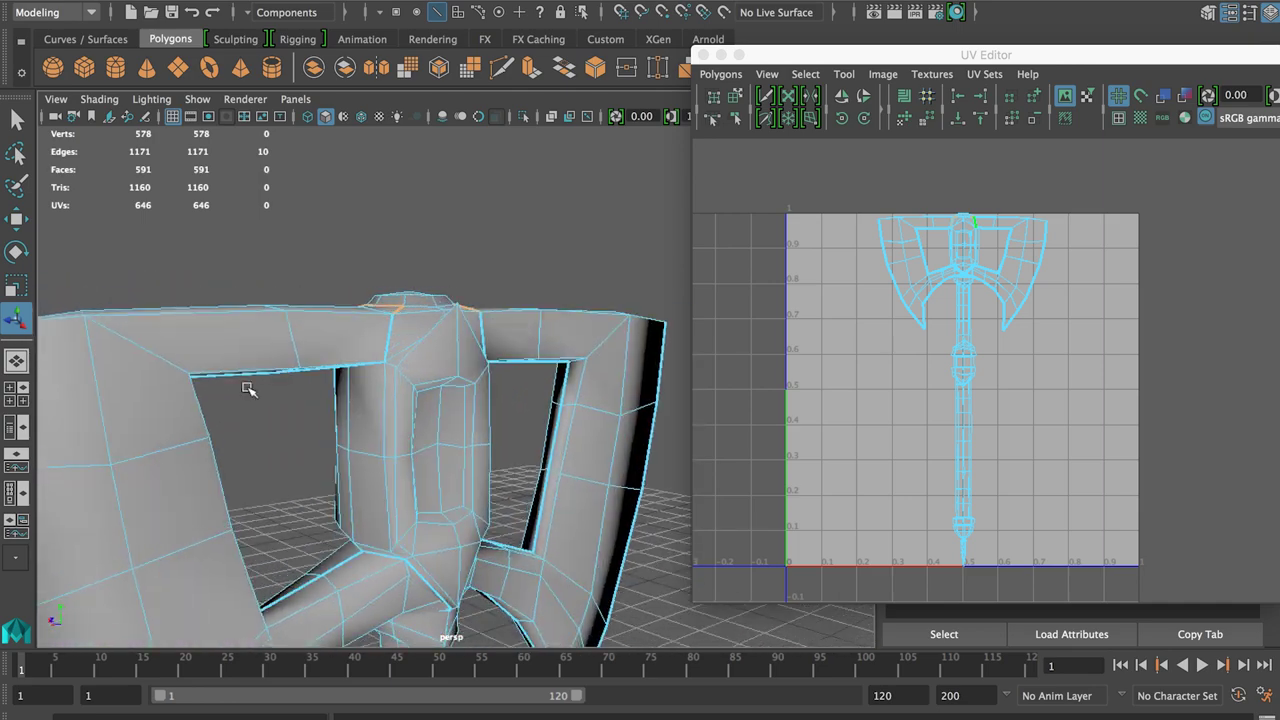
shift+click(389, 343)
alt+drag(389, 343, 550, 348)
shift+click(518, 348)
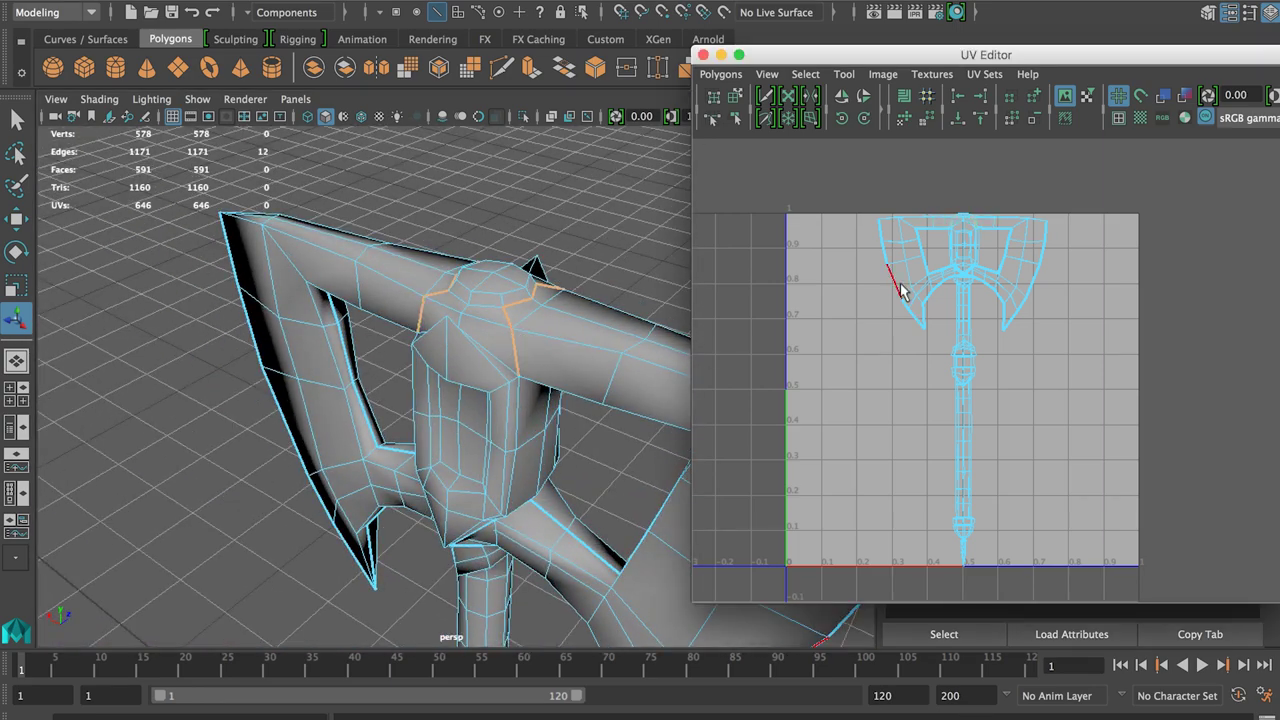
shift+right_drag(894, 277, 980, 286)
Cut the UVs along the slanted edges at the hub's upper end on both sides of the axe
alt+drag(682, 318, 395, 375)
shift+click(535, 348)
shift+right_drag(766, 337, 740, 340)
alt+drag(529, 371, 522, 405)
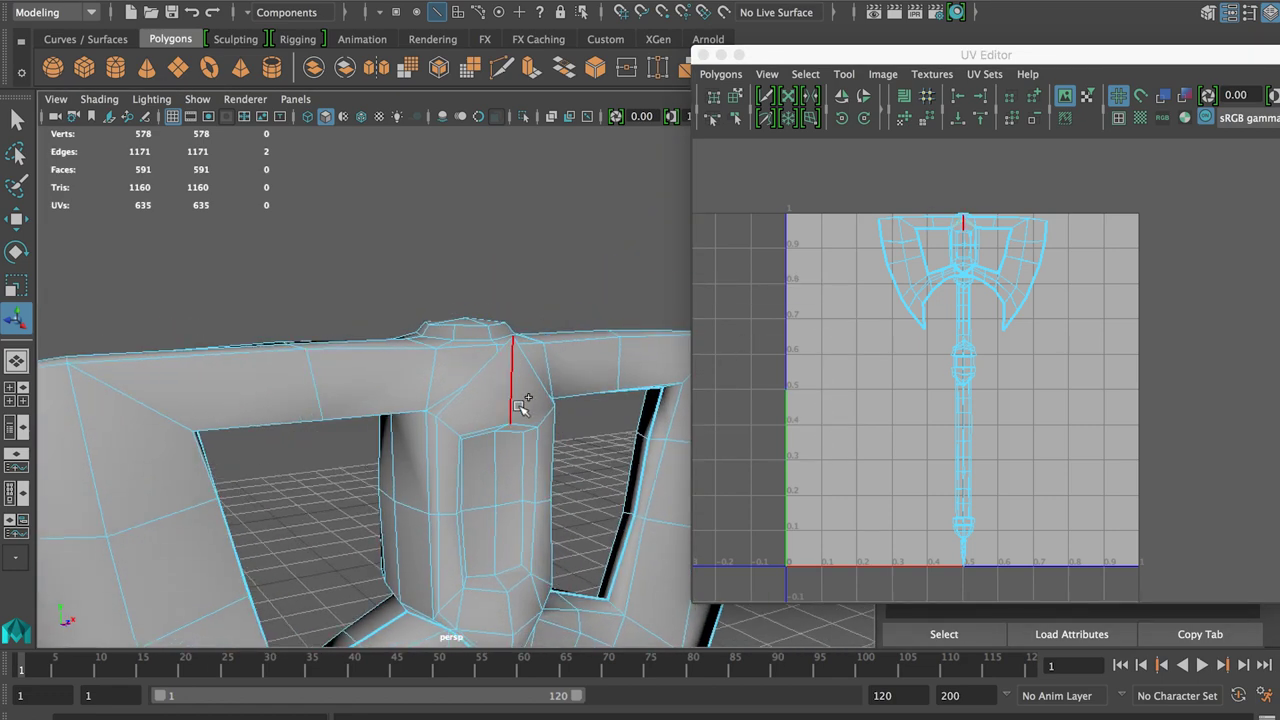
shift+click(449, 389)
alt+drag(449, 389, 418, 430)
shift+click(537, 416)
key(g)
alt+drag(537, 416, 412, 407)
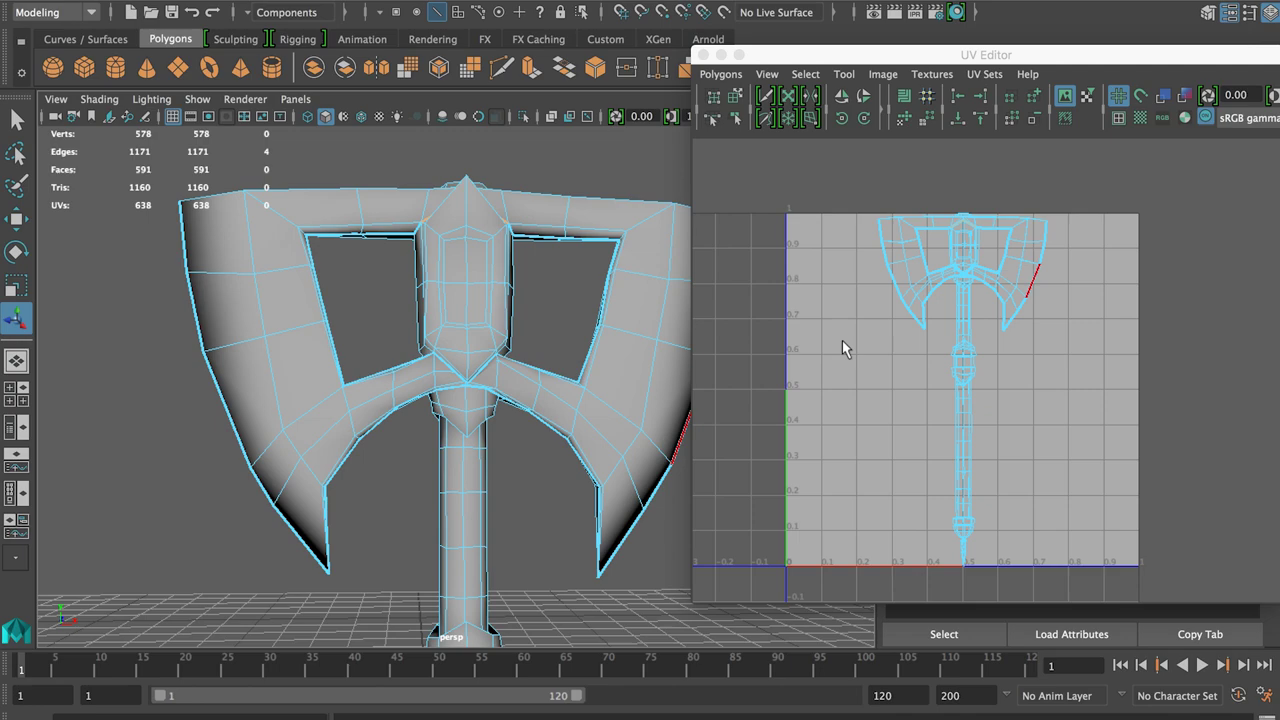
alt+drag(505, 300, 516, 342)
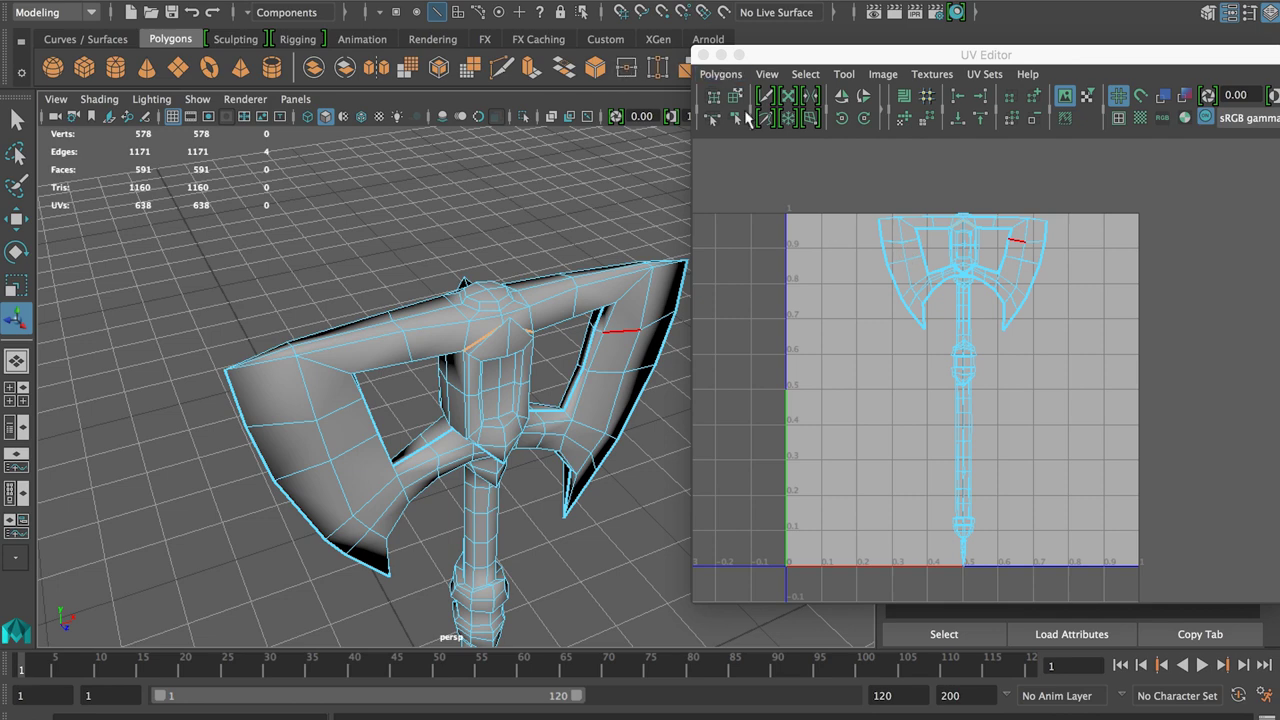
Move the double-blade UV shell clear of the handle shell and turn on shaded UV display
click(910, 252)
click(735, 95)
click(888, 232)
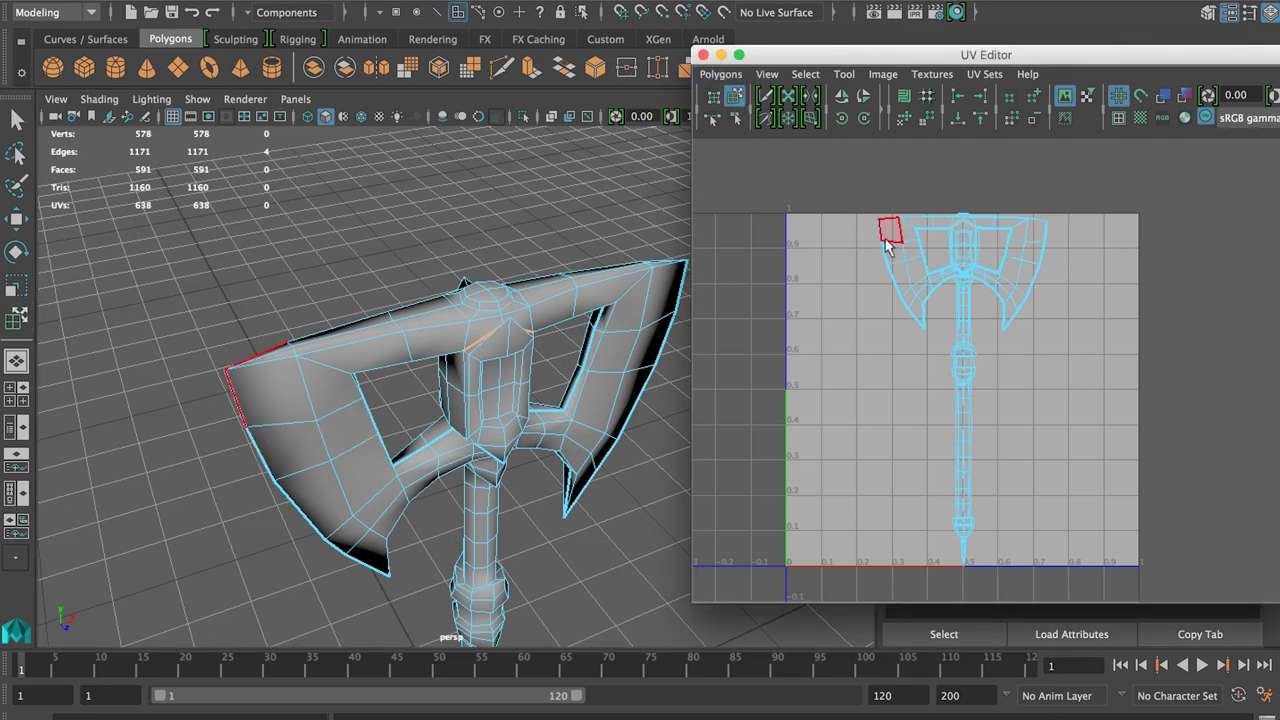
drag(886, 240, 734, 268)
alt+right_drag(812, 274, 792, 274)
alt+middle_drag(810, 266, 884, 262)
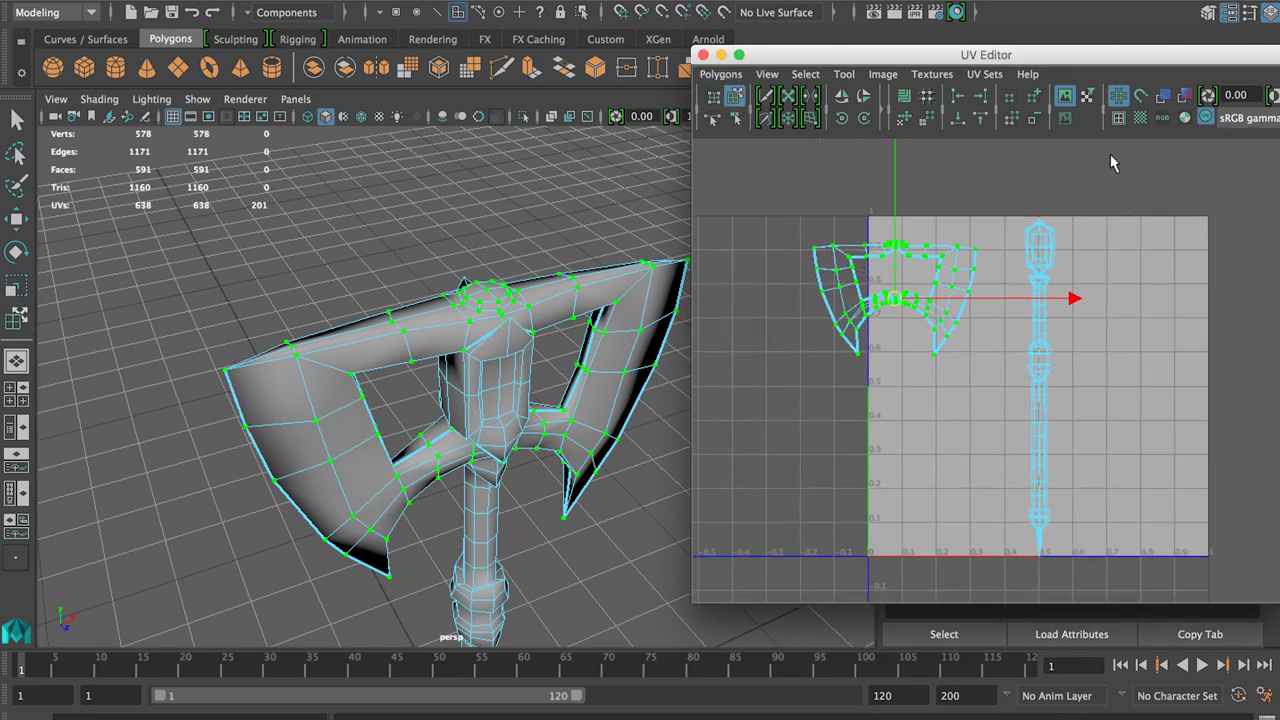
click(1168, 95)
alt+right_drag(868, 283, 884, 281)
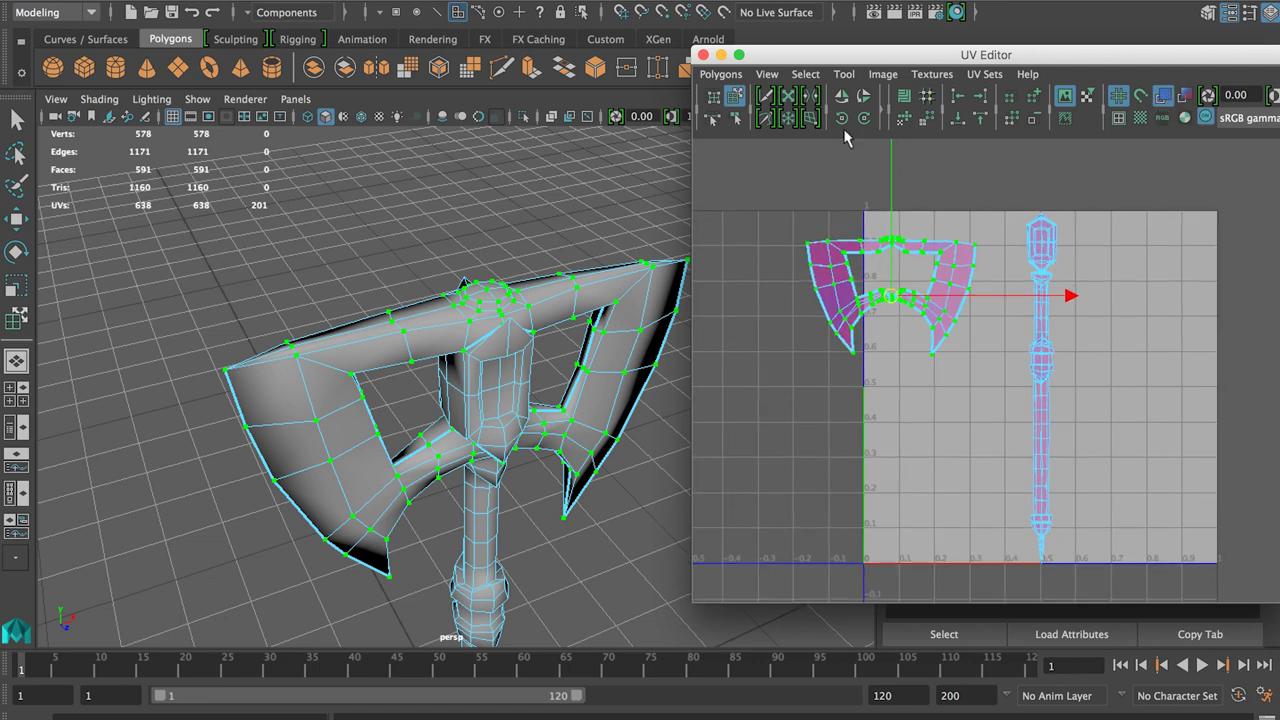
Try to unfold the double-blade shell with the Smooth UV Tool
click(848, 78)
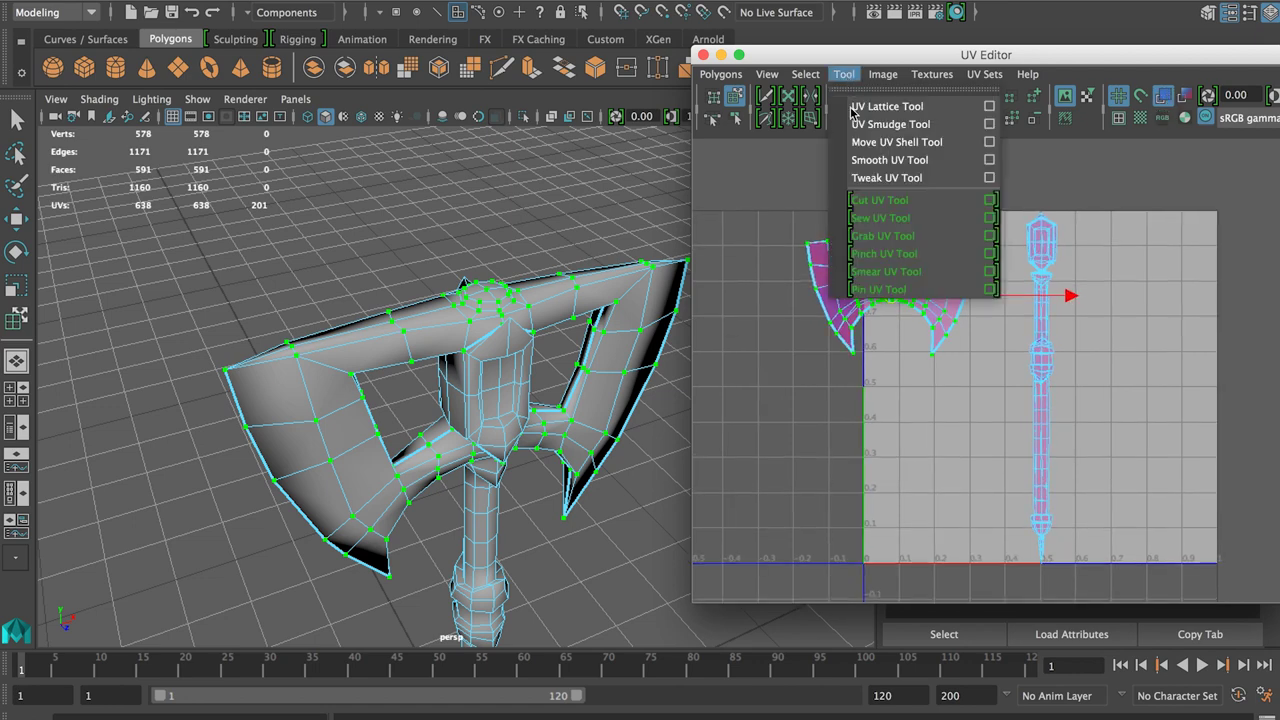
click(870, 160)
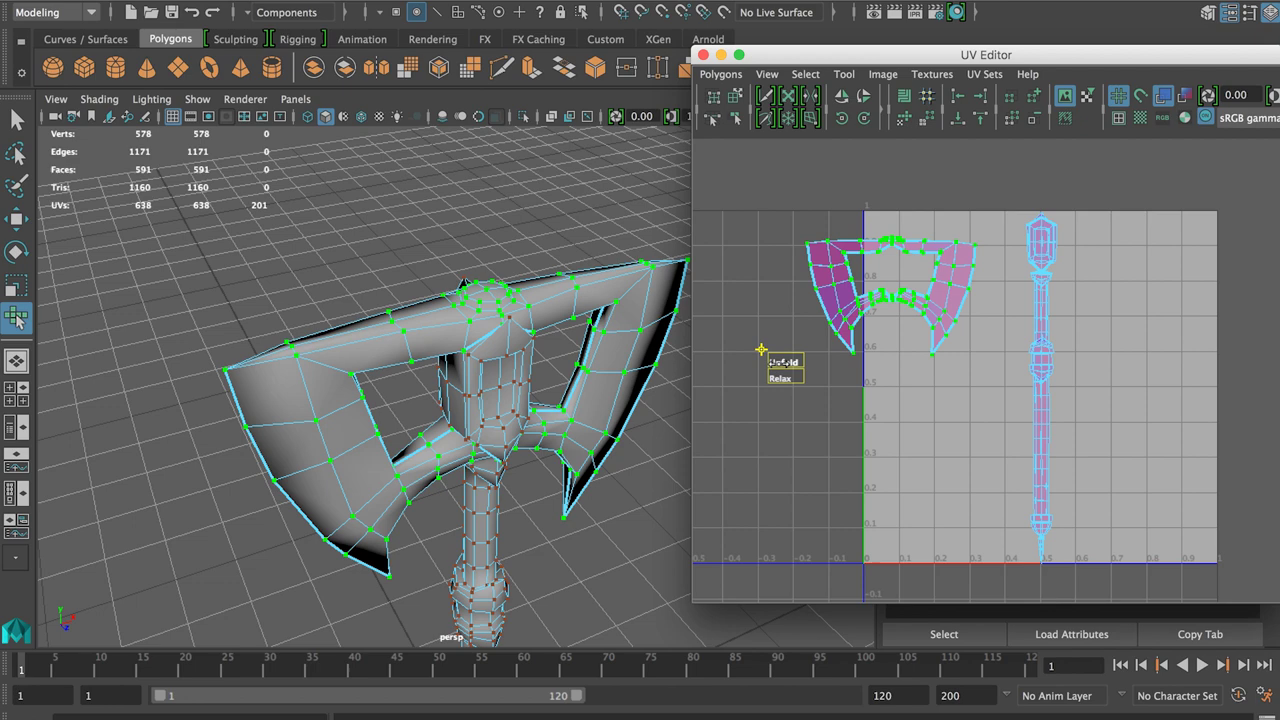
drag(783, 362, 1167, 385)
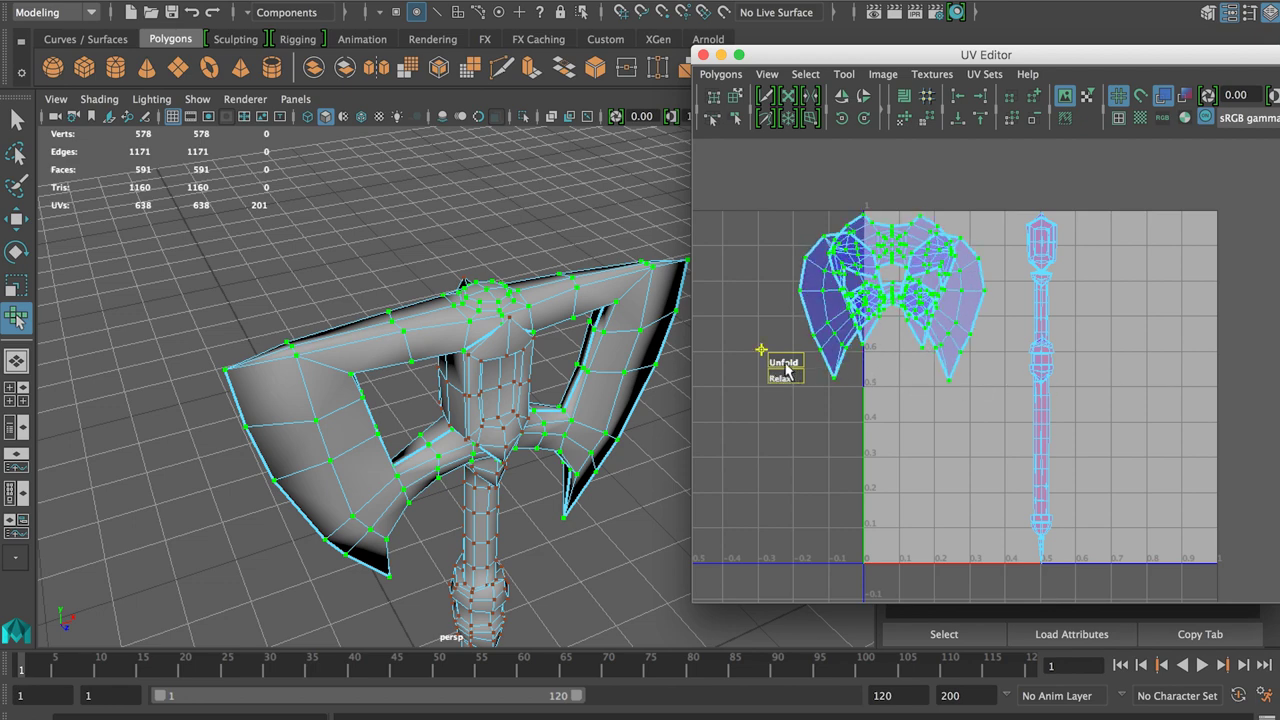
drag(785, 363, 1250, 402)
key(super+z)
key(super+z)
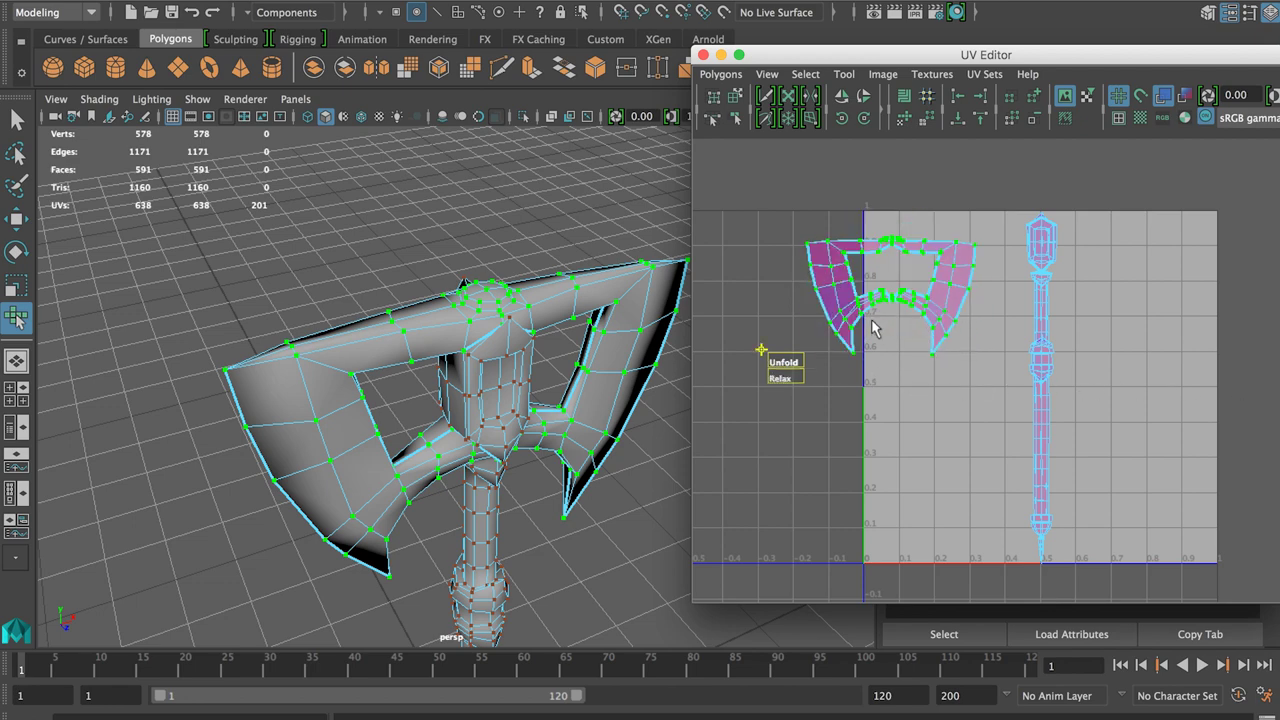
Select the edges along the axe head's top centreline, from one blade's outer corner across the hub cap
right_drag(467, 224, 466, 178)
alt+drag(374, 298, 370, 338)
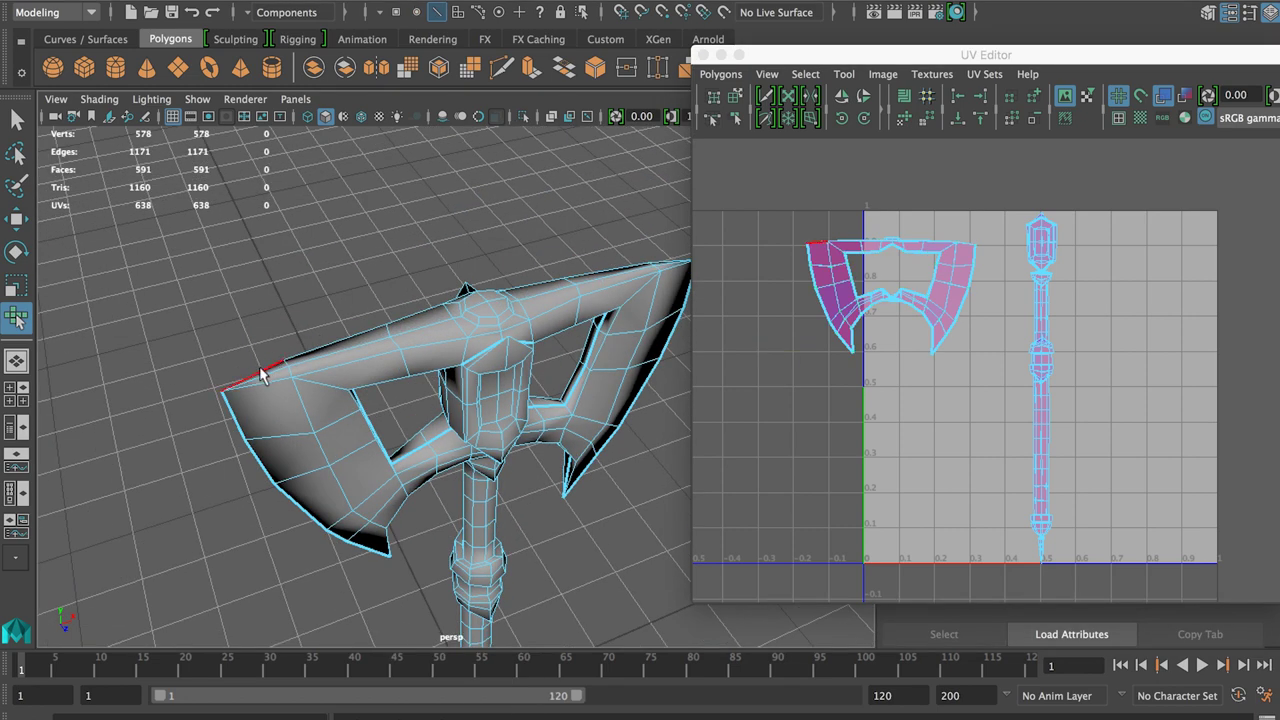
drag(266, 378, 418, 340)
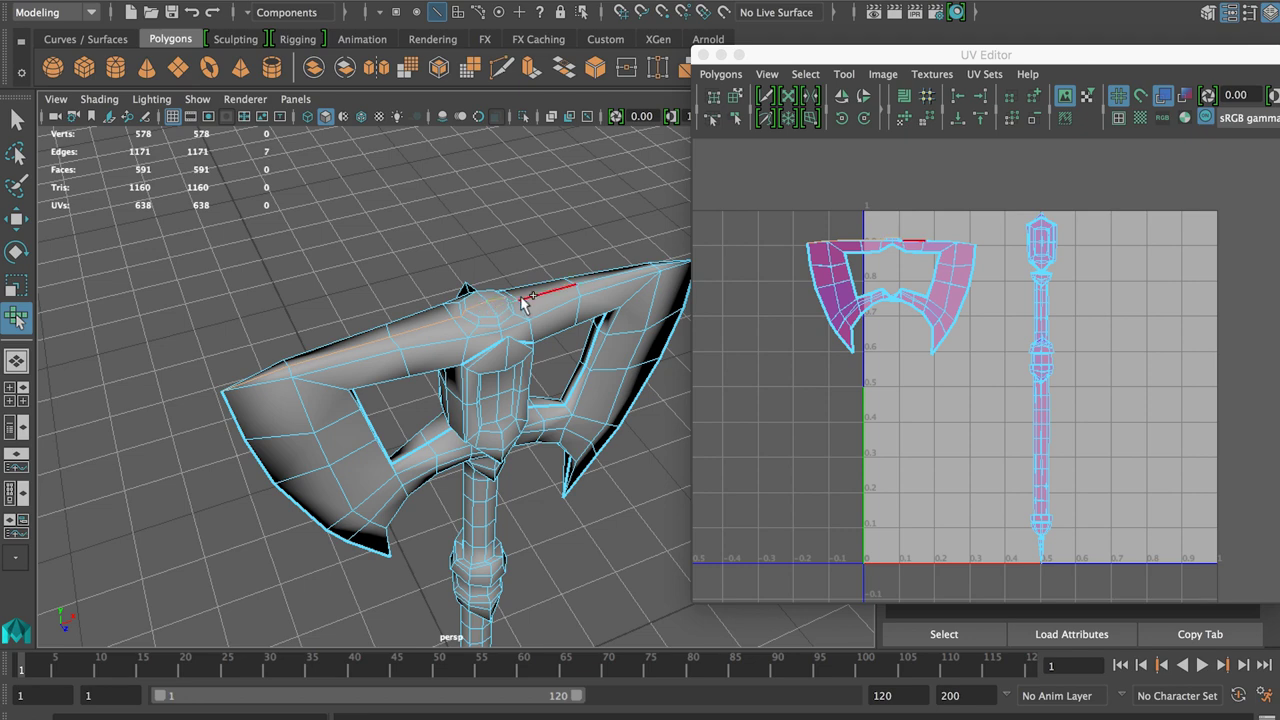
alt+drag(522, 308, 510, 341)
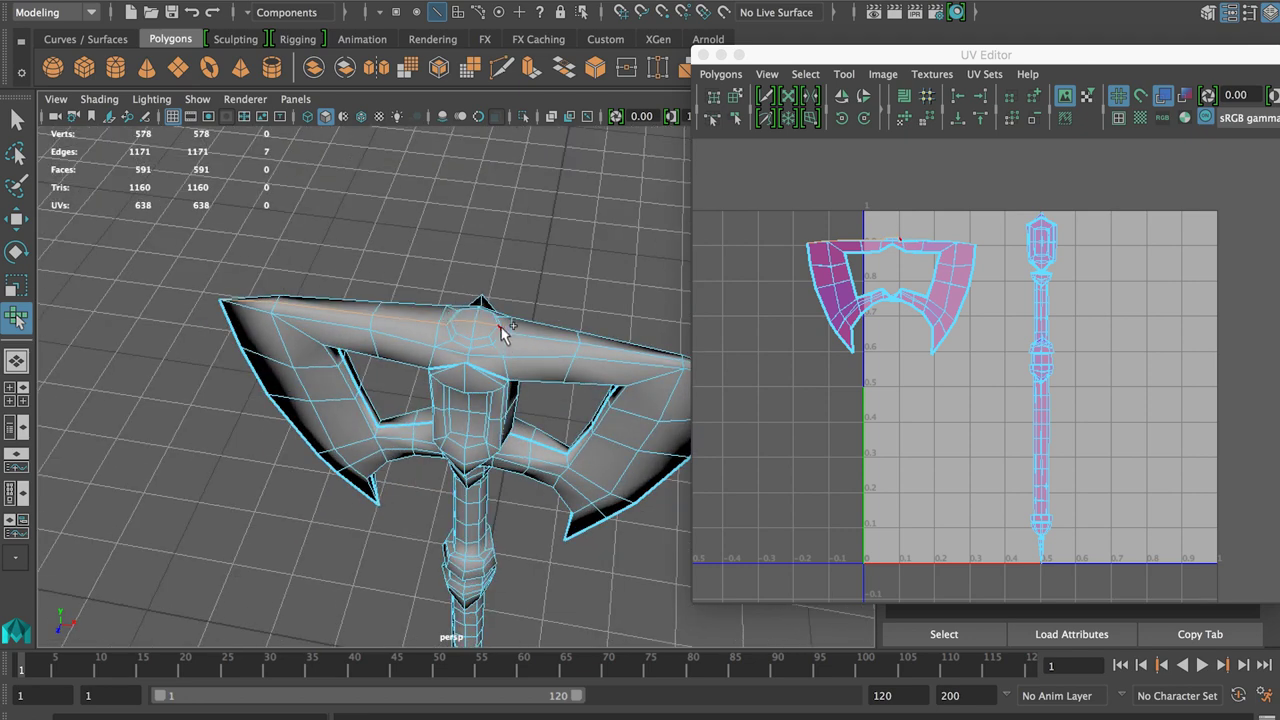
alt+middle_drag(518, 344, 338, 349)
alt+drag(552, 252, 565, 200)
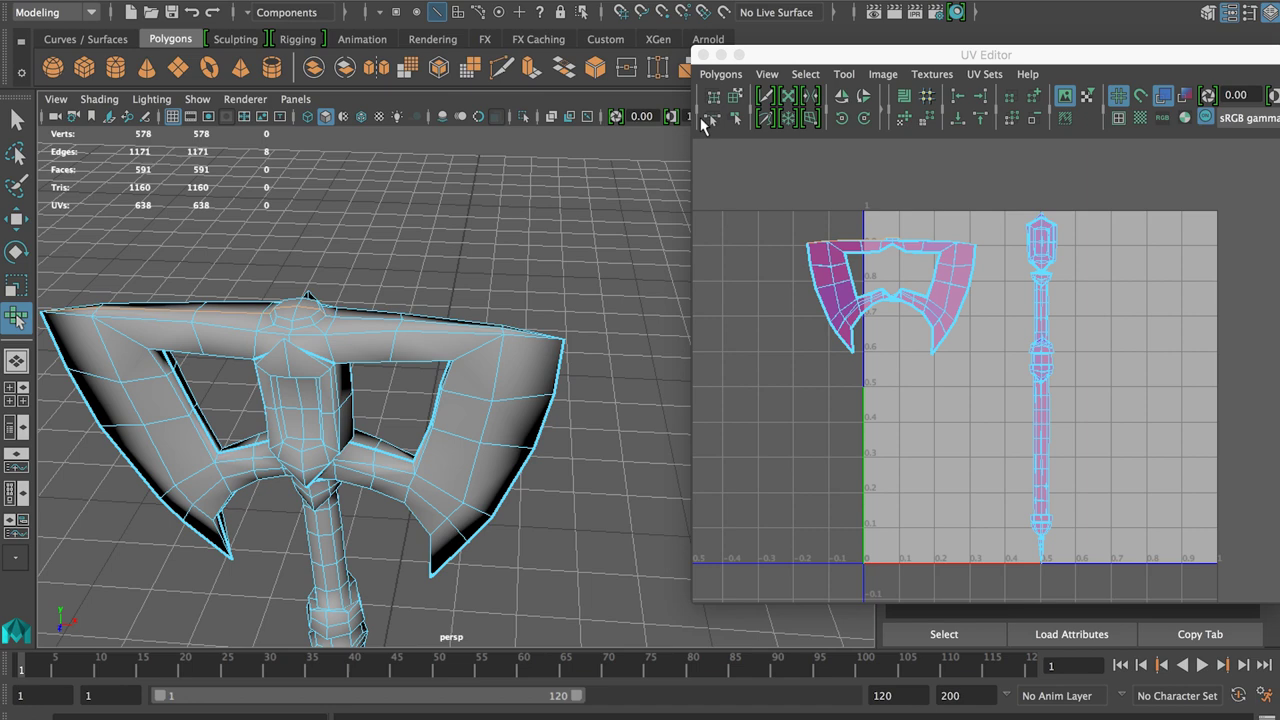
Continue the centreline edge selection to the opposite blade's outer corner, add the missing cap edge, and cut the UVs
click(712, 118)
scroll(397, 350, up, 4)
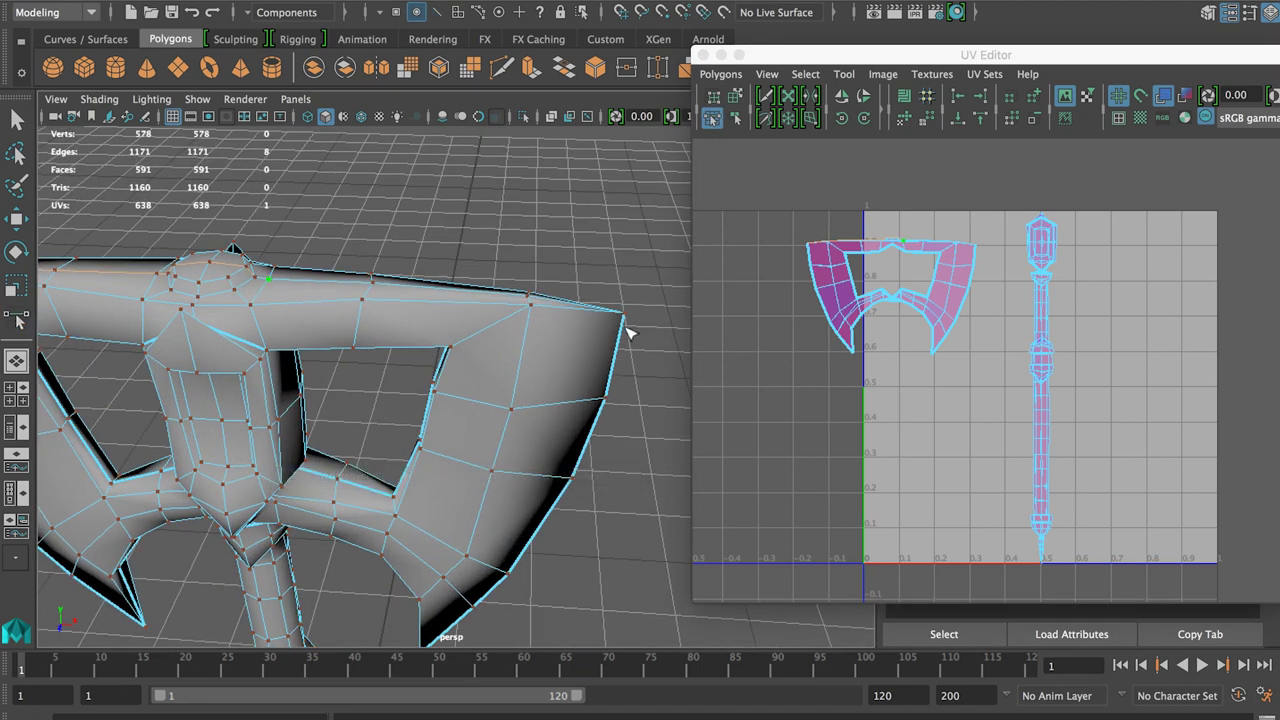
alt+drag(628, 333, 533, 358)
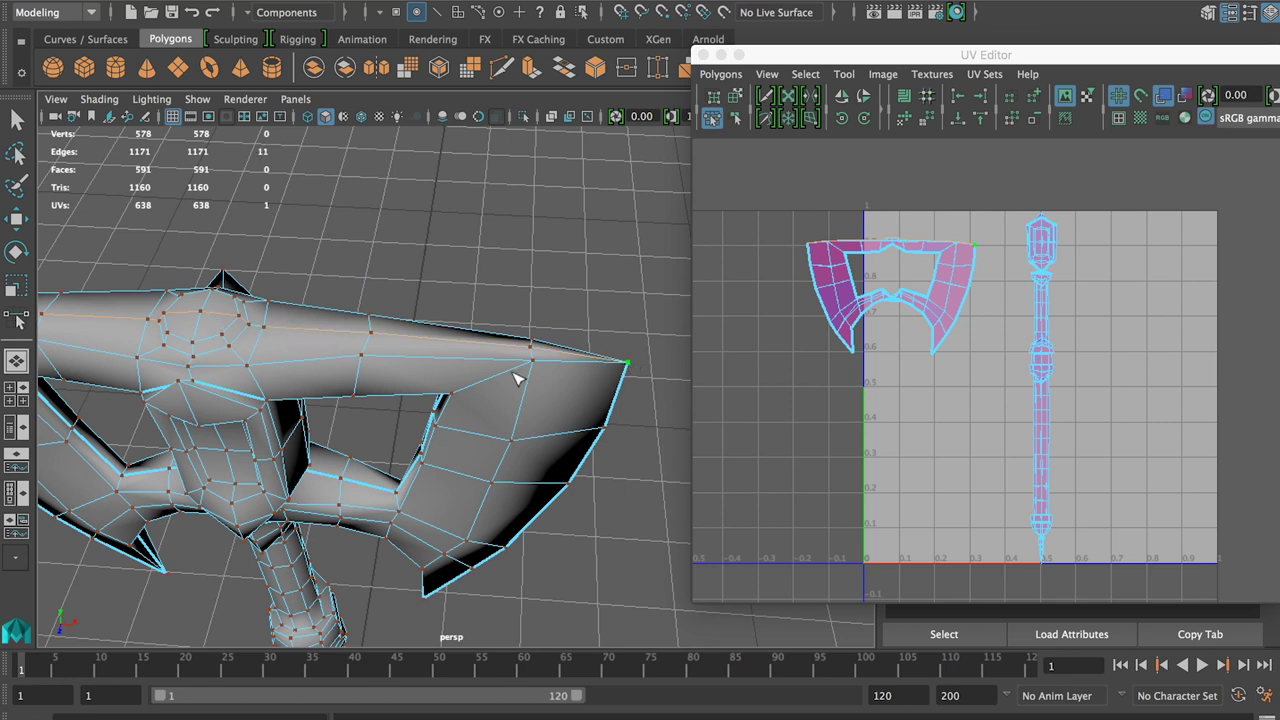
key(w)
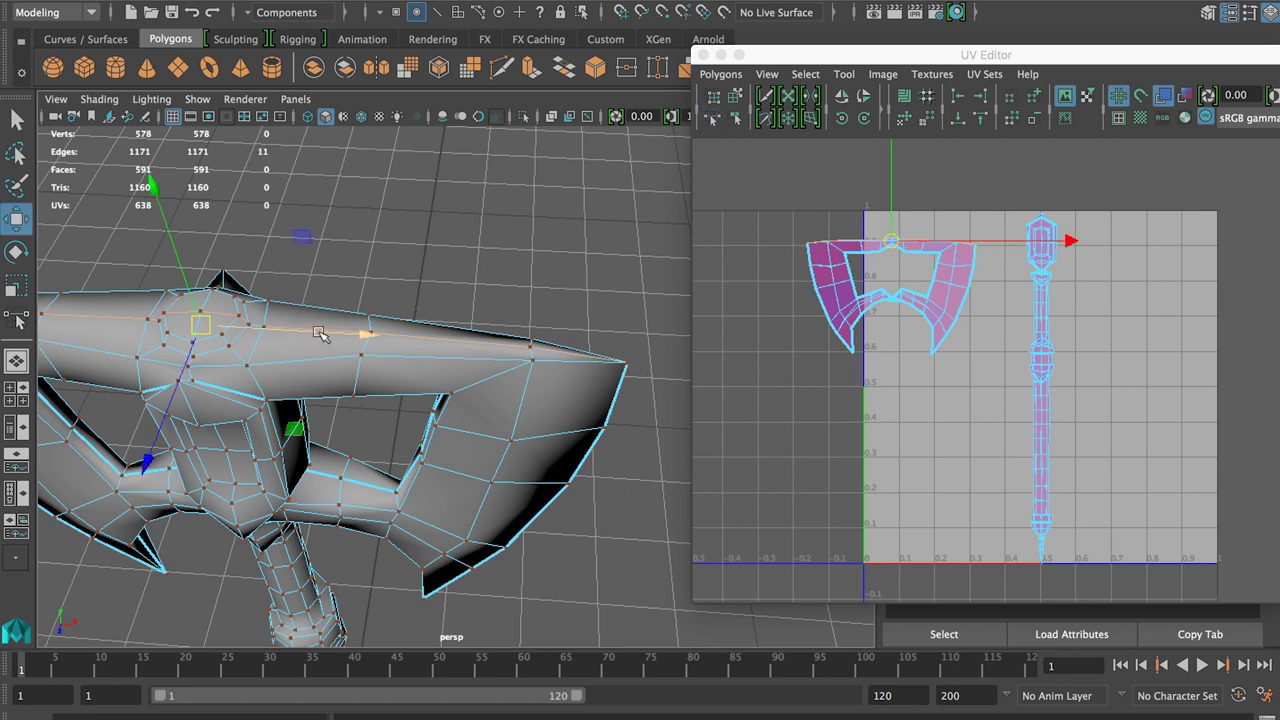
right_drag(290, 248, 290, 199)
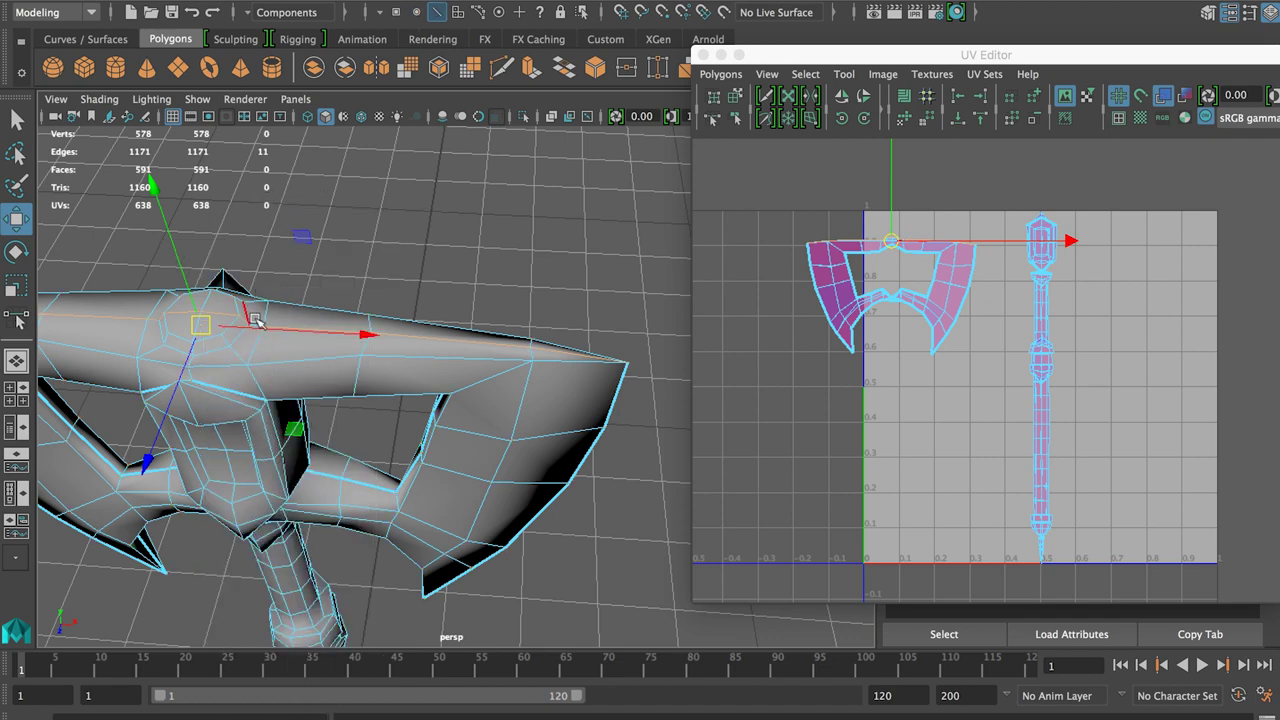
shift+click(257, 318)
scroll(398, 364, down, 2)
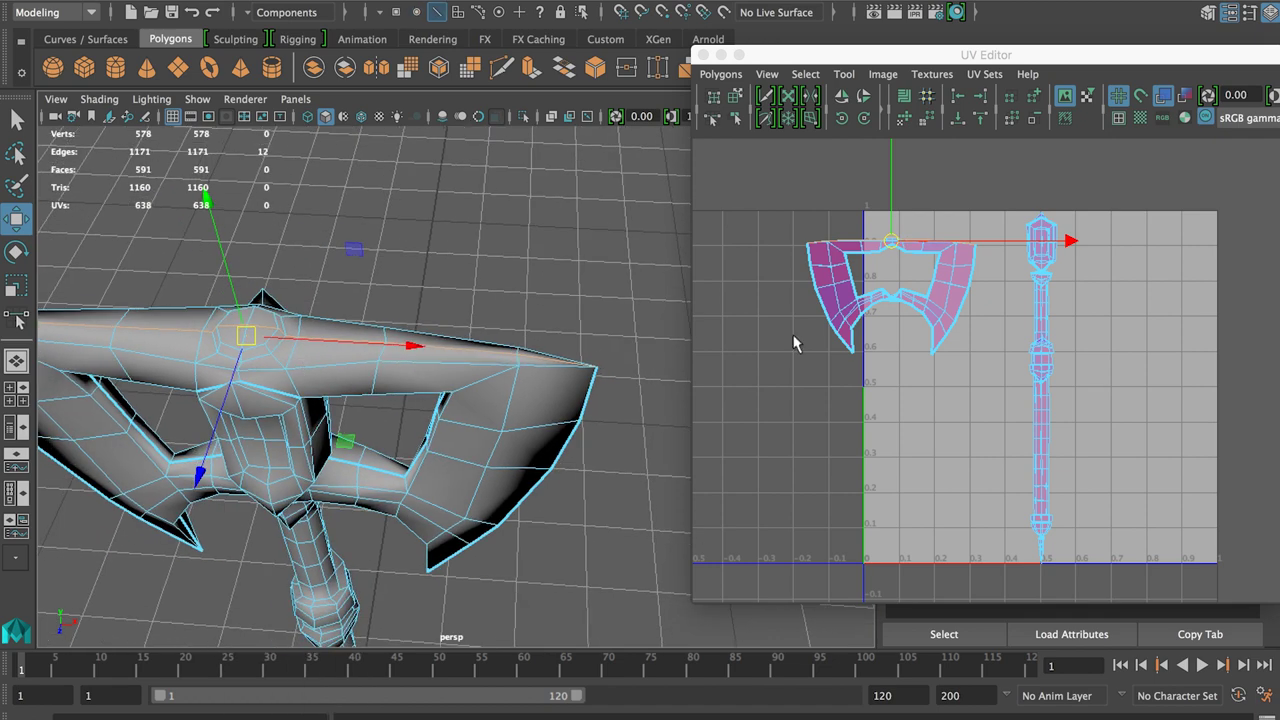
shift+right_drag(900, 290, 814, 291)
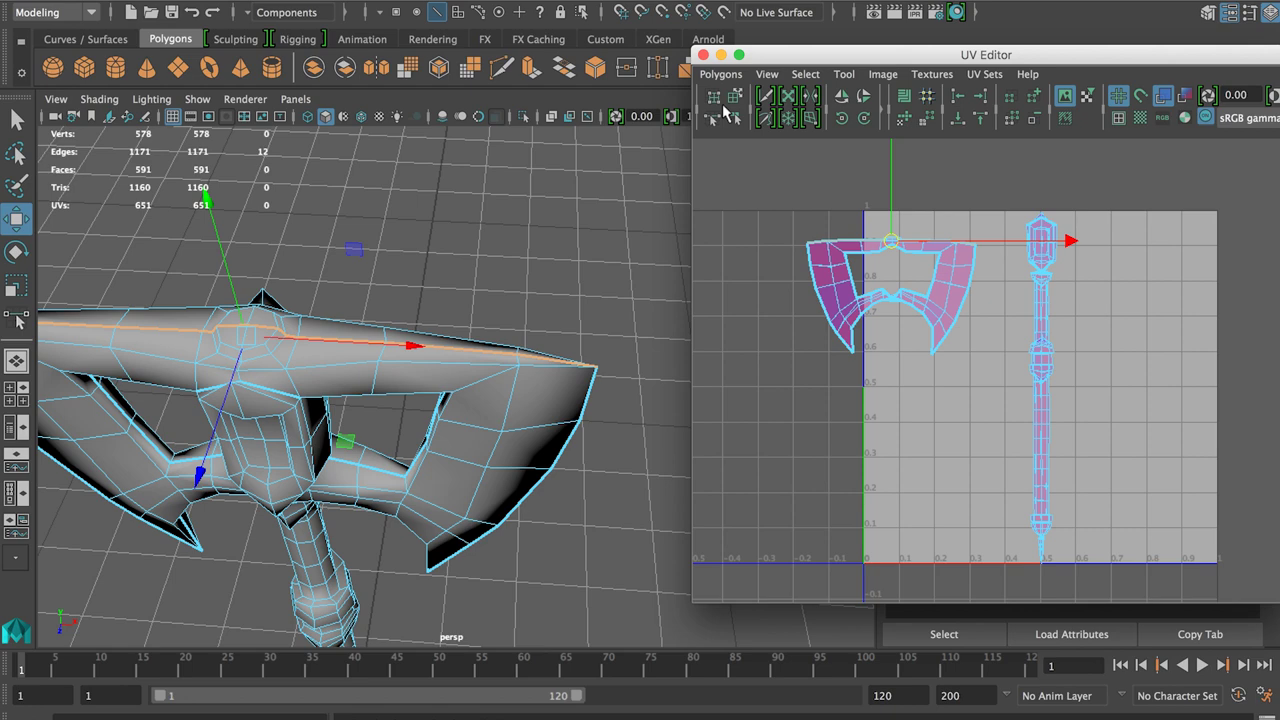
Separate the two blade shells by moving one directly below the other
click(736, 98)
drag(845, 300, 821, 435)
alt+middle_drag(892, 300, 909, 270)
Flip the upper blade shell horizontally and rotate it 180 degrees so its blade tips point up
click(975, 262)
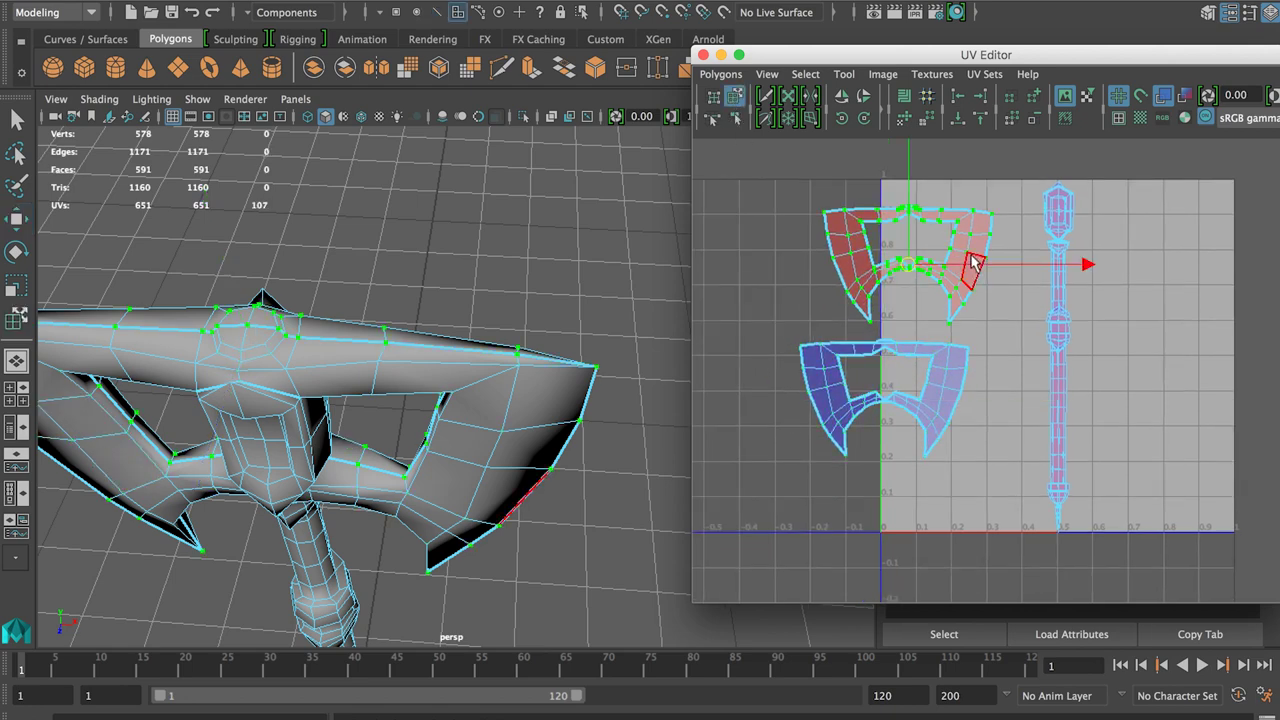
click(846, 96)
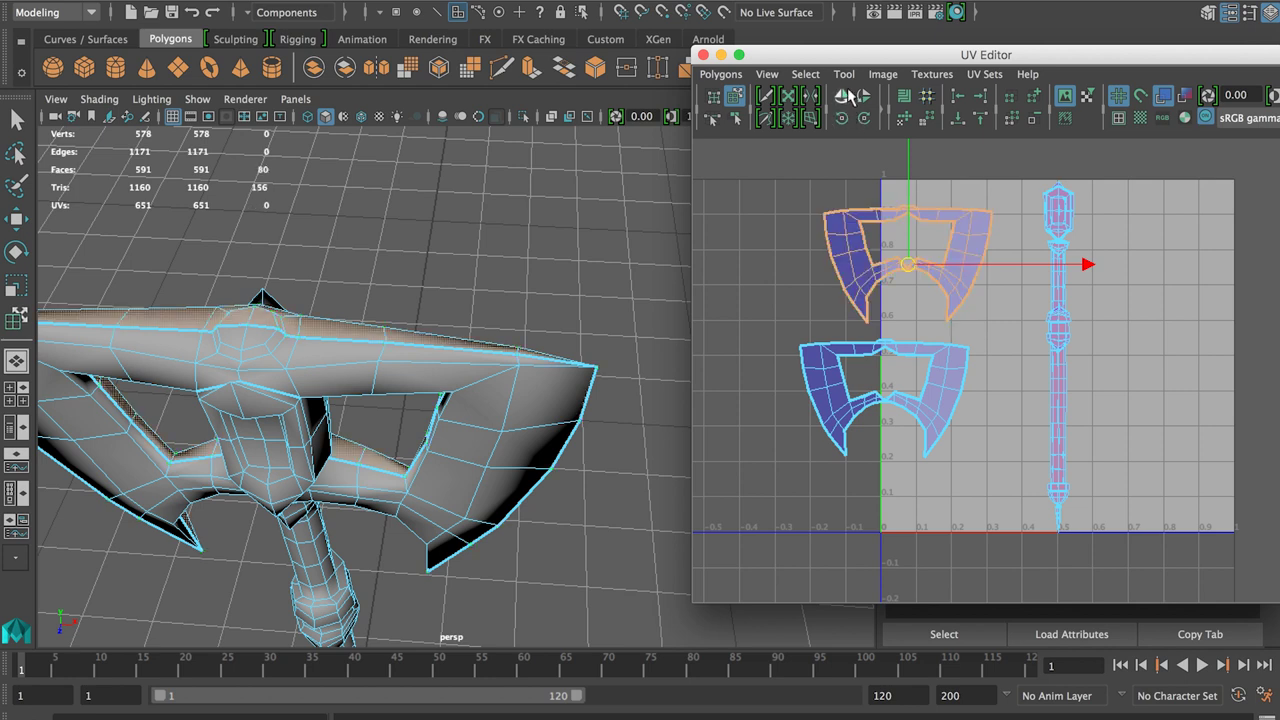
click(865, 119)
click(866, 120)
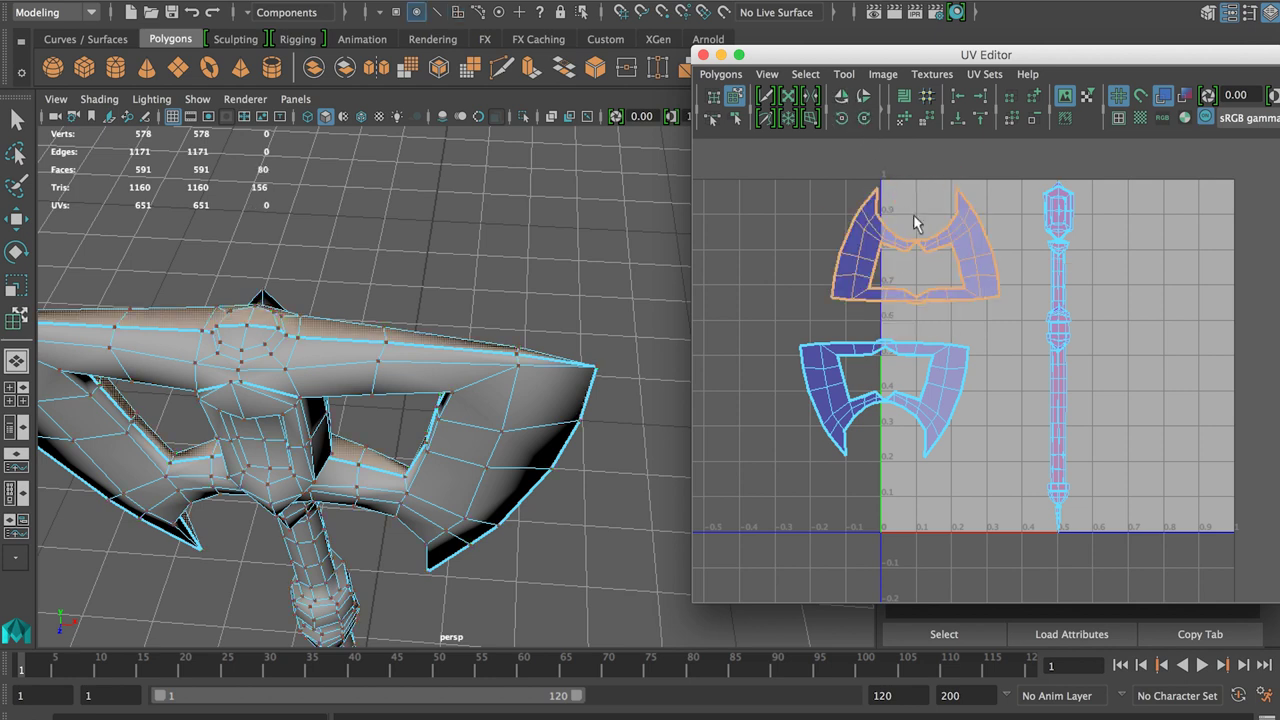
key(w)
Unfold the upper blade shell slightly with the Smooth UV Tool
click(876, 78)
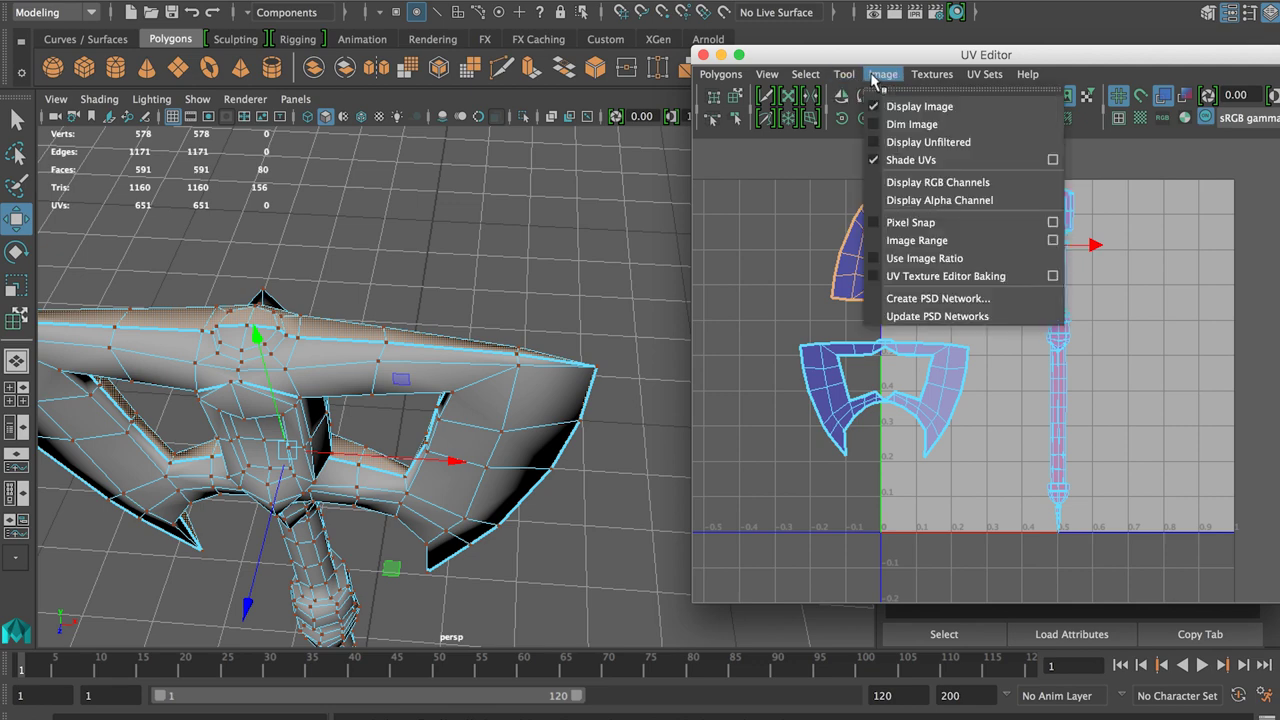
mouse_move(844, 74)
click(900, 164)
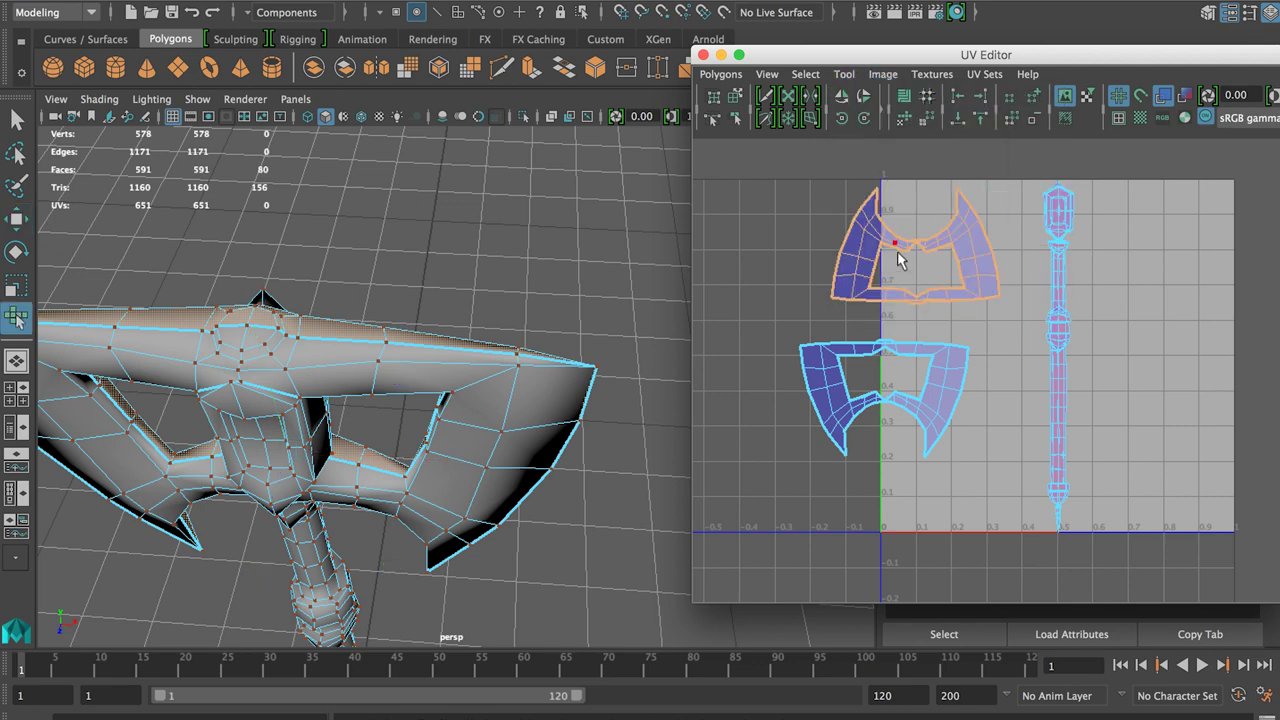
click(931, 239)
drag(823, 313, 1096, 343)
click(924, 364)
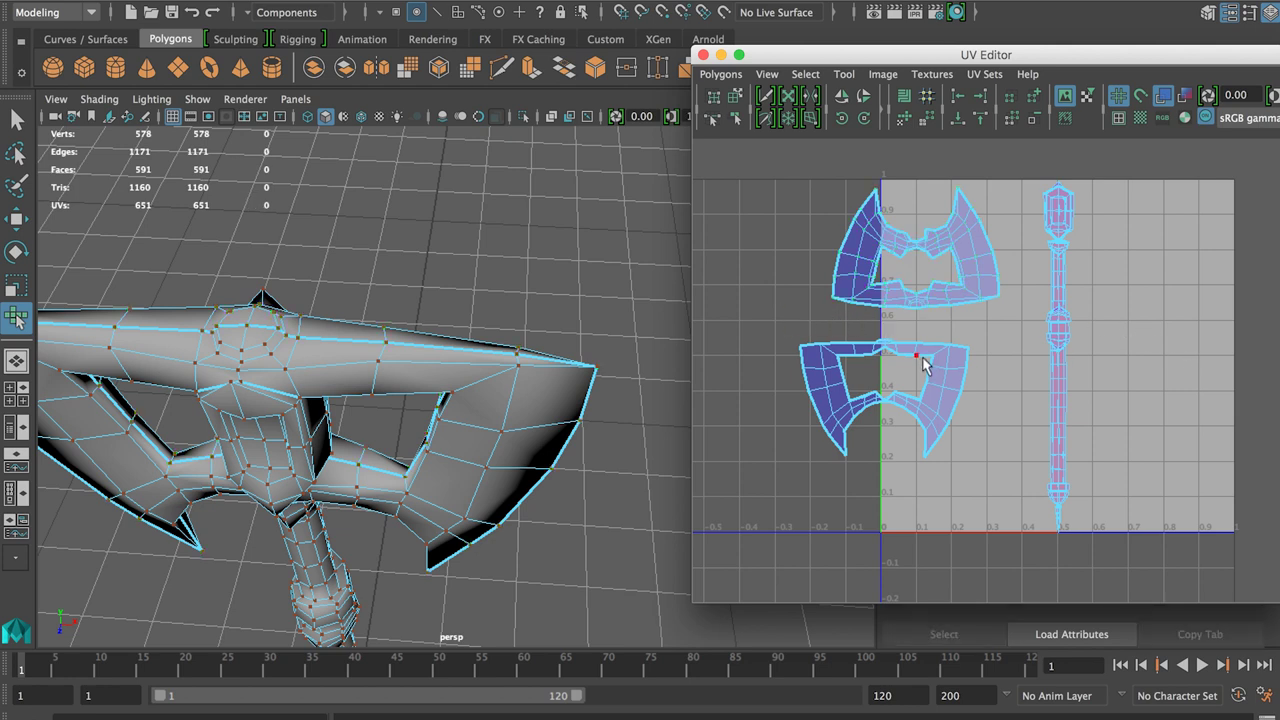
Unfold the lower blade shell with the Smooth UV Tool and move it close beneath the upper blade shell
click(922, 366)
drag(767, 481, 843, 497)
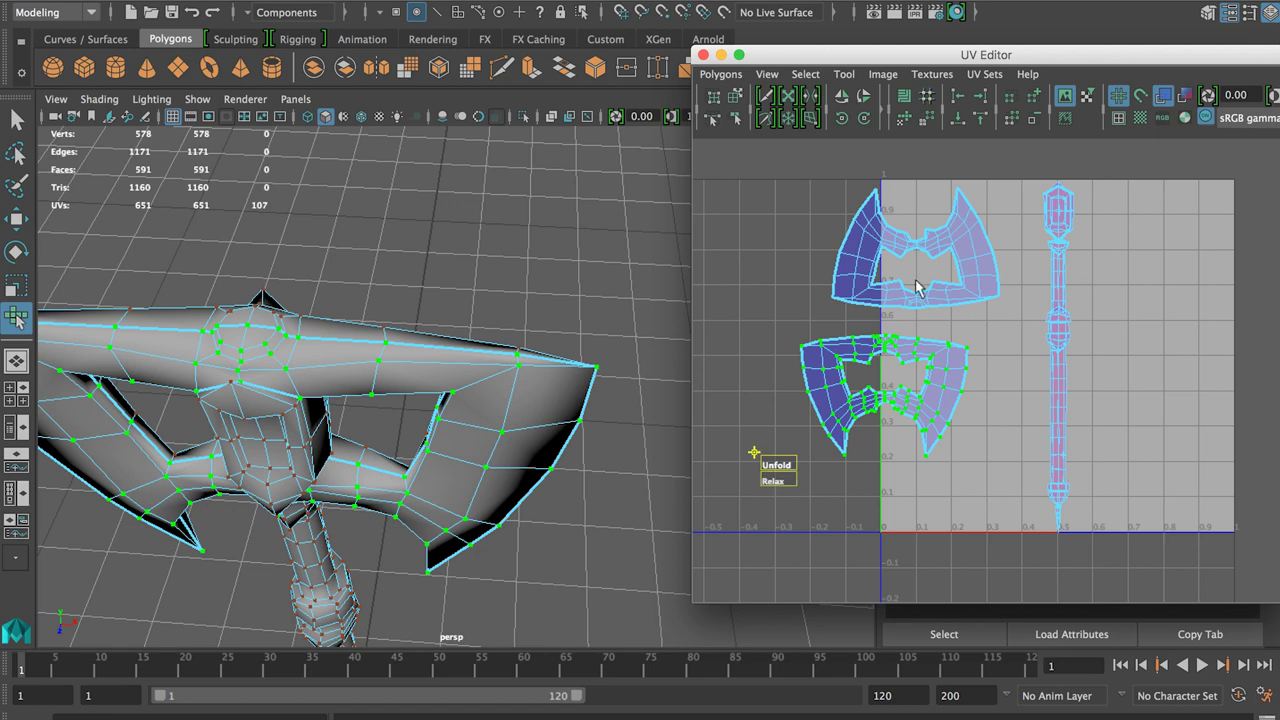
alt+drag(873, 401, 886, 357)
key(w)
key(q)
Select the facing border edges of the two blade shells and sew them into one shell
scroll(833, 293, up, 2)
right_drag(830, 257, 829, 204)
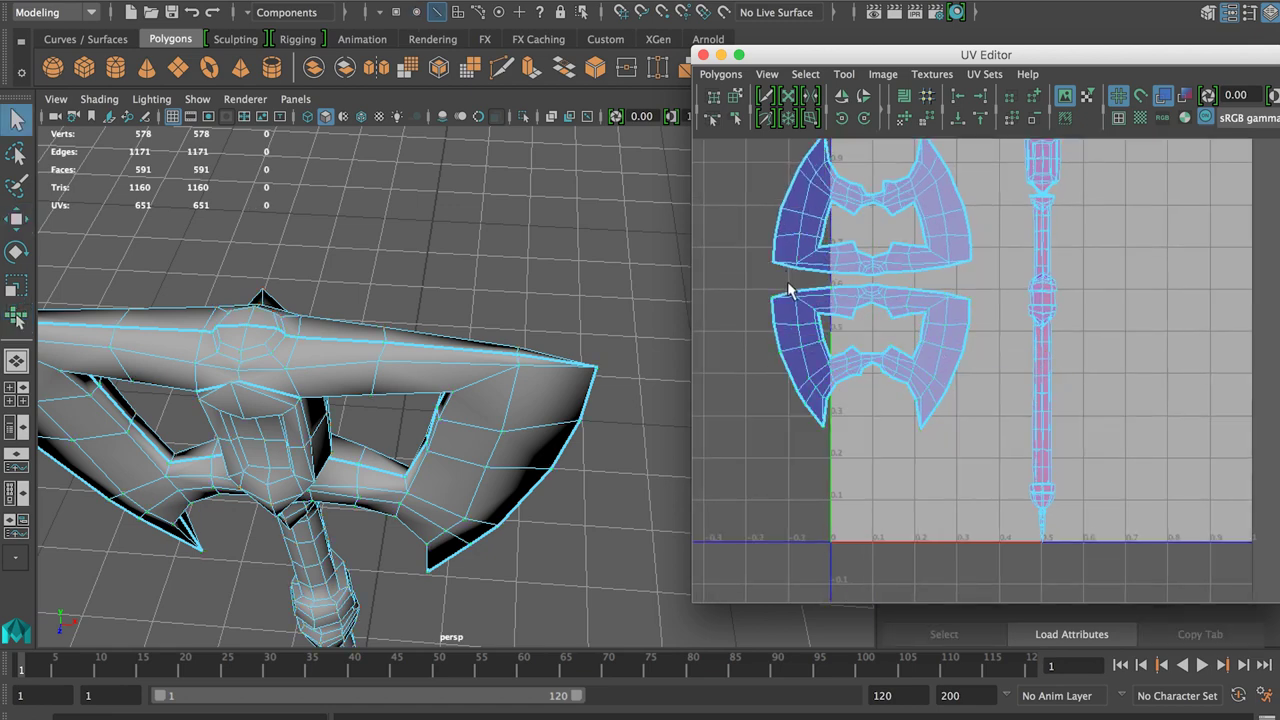
click(799, 292)
shift+click(843, 289)
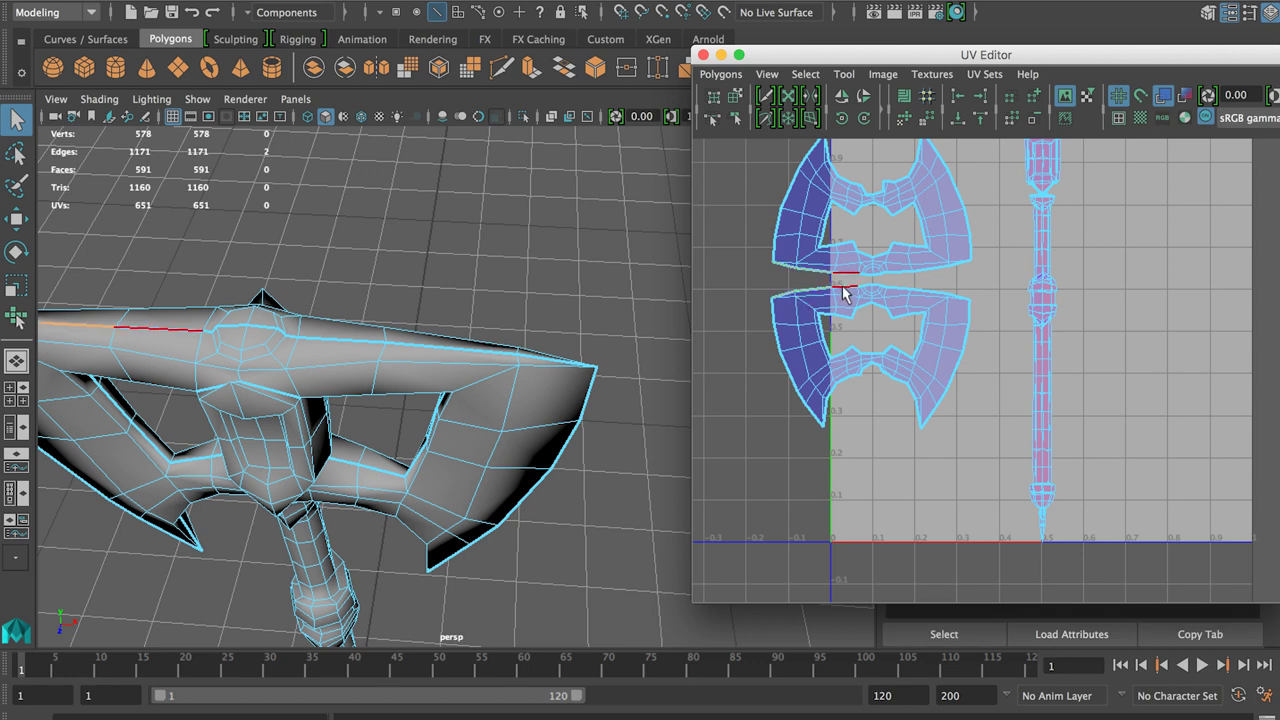
drag(984, 304, 984, 304)
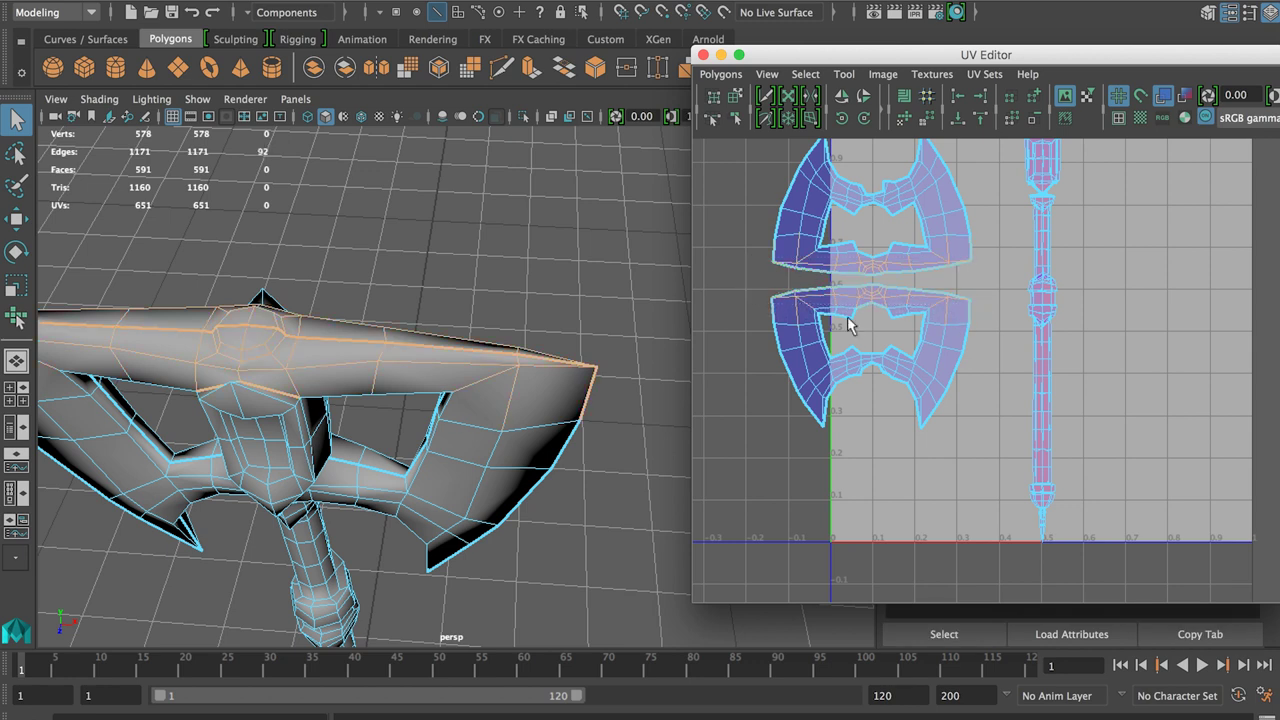
ctrl+drag(758, 299, 1096, 384)
shift+right_drag(855, 285, 985, 264)
Select all UVs of the joined blade shell and unfold it with the Smooth UV Tool
scroll(985, 264, down, 1)
drag(795, 156, 981, 470)
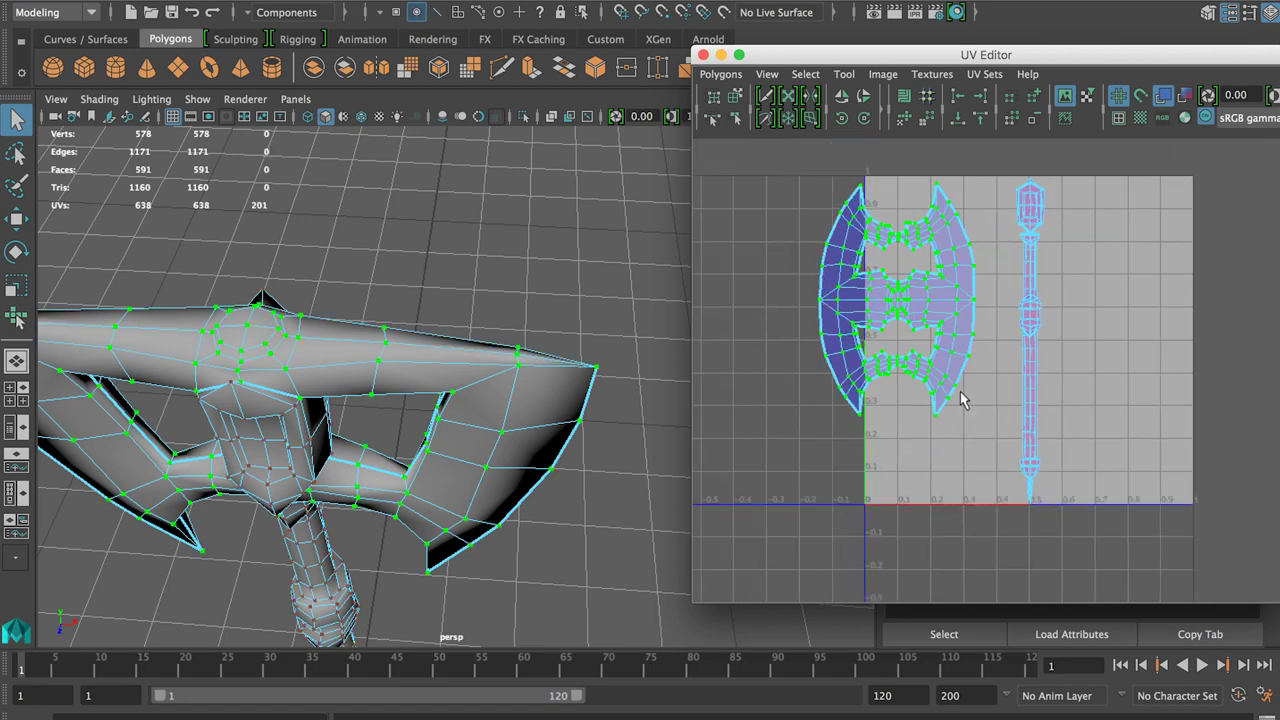
click(844, 74)
click(870, 159)
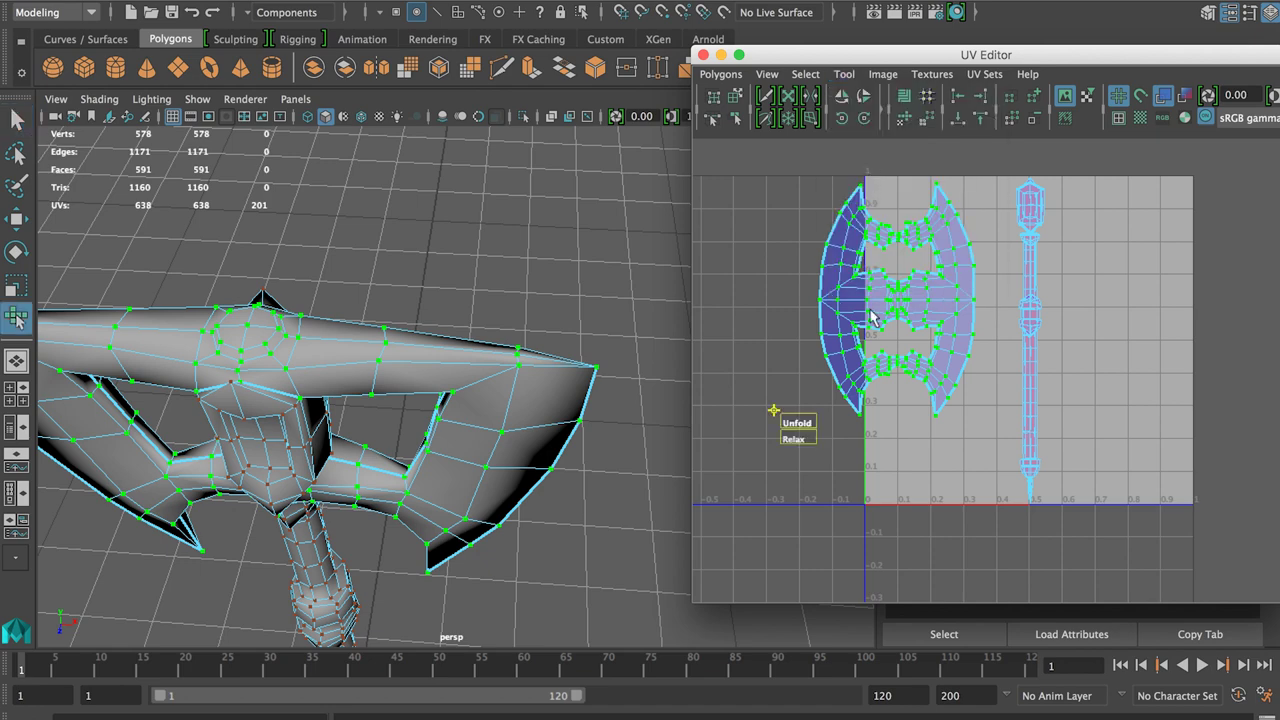
drag(797, 422, 1208, 464)
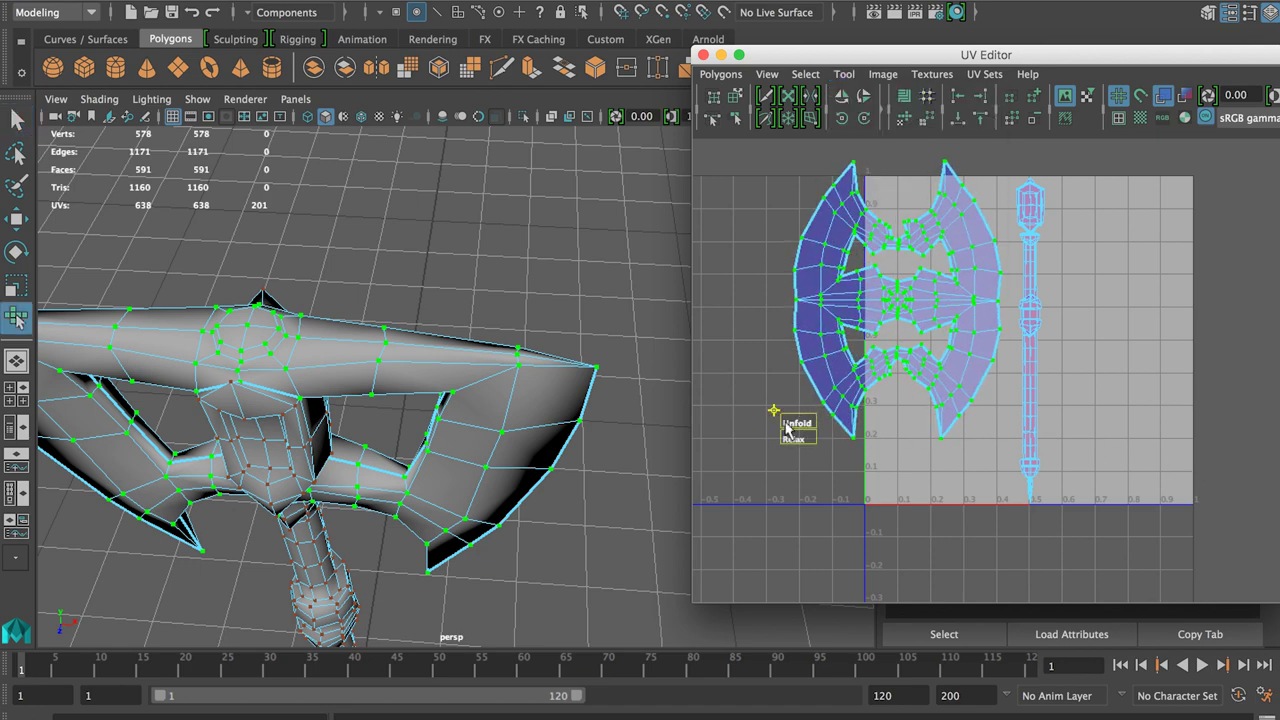
Scale the blade shell down to roughly half size and move it inside the 0-1 UV square
alt+right_drag(911, 379, 883, 383)
key(e)
key(r)
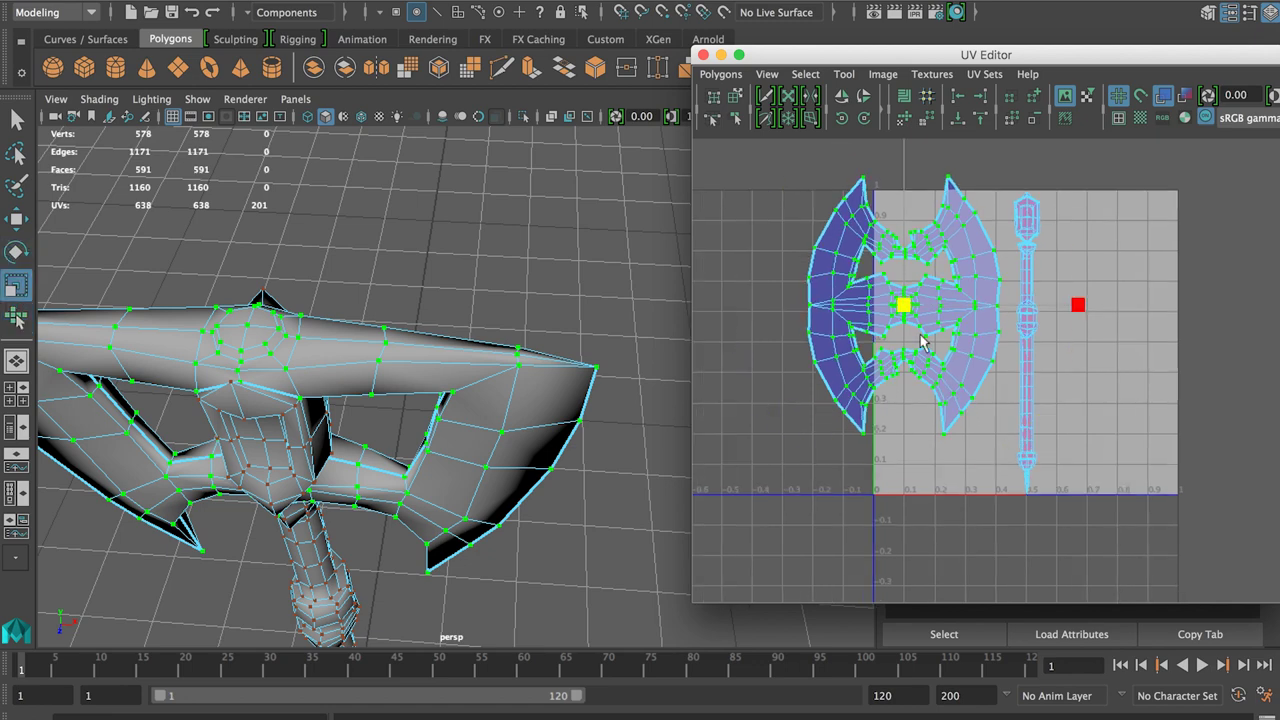
drag(907, 308, 829, 317)
key(w)
drag(906, 305, 932, 307)
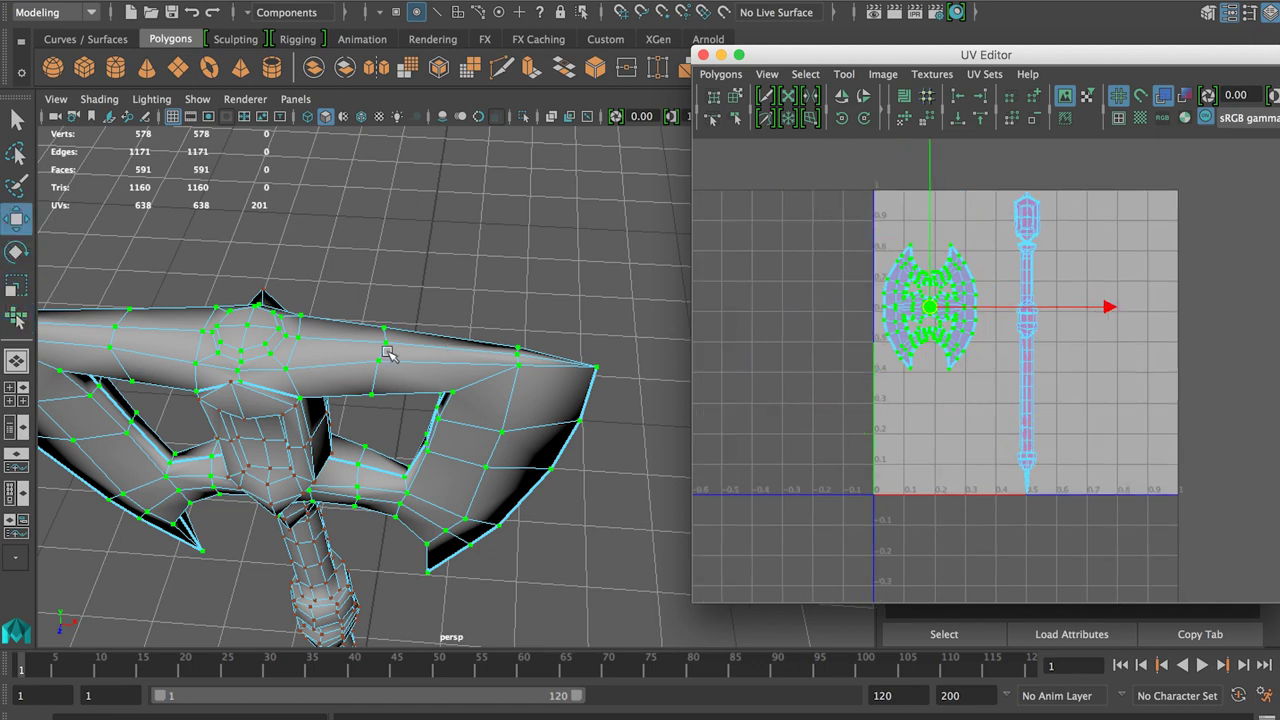
Select vertical edges along the narrow side of the axe head's central block
alt+drag(398, 332, 472, 290)
click(589, 418)
alt+right_drag(589, 418, 503, 431)
alt+middle_drag(503, 431, 486, 345)
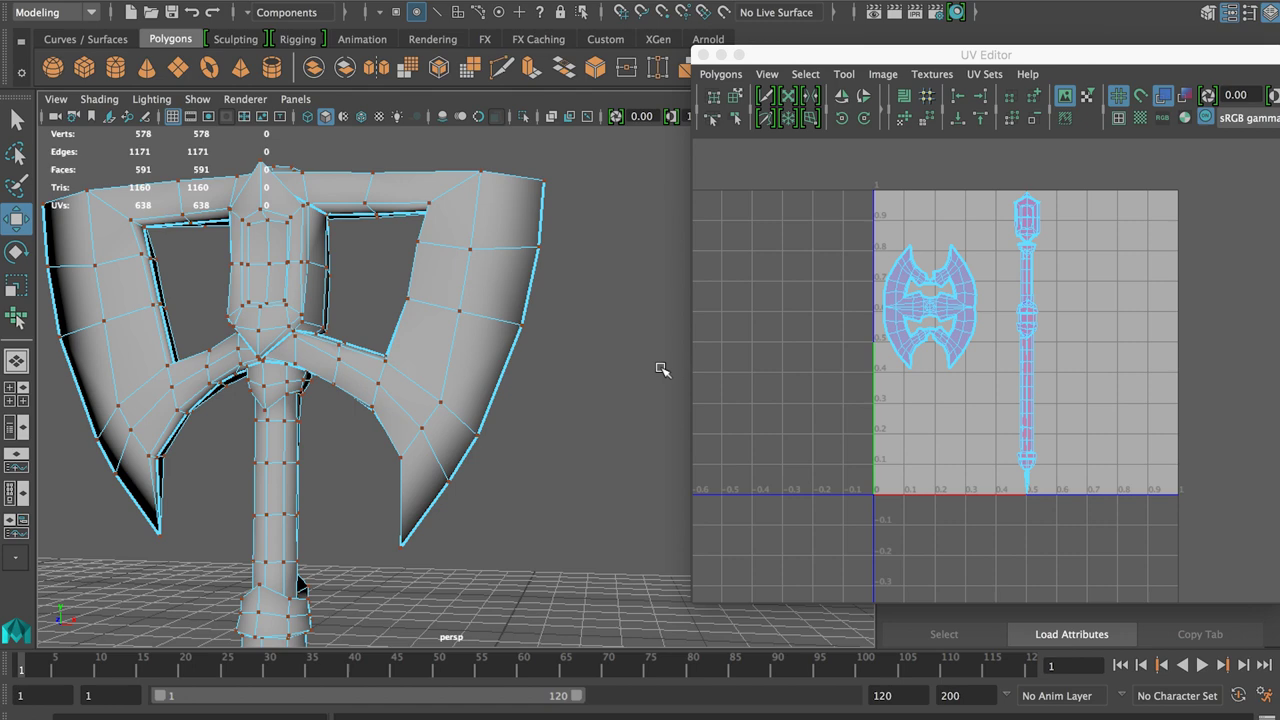
click(855, 370)
alt+drag(432, 337, 389, 322)
alt+right_drag(389, 322, 396, 365)
alt+middle_drag(396, 365, 476, 387)
alt+right_drag(476, 387, 486, 419)
alt+drag(486, 419, 483, 412)
right_drag(424, 420, 416, 189)
alt+drag(451, 348, 226, 347)
click(433, 454)
shift+click(426, 402)
shift+click(413, 278)
Add the remaining edges to the central block's side seam and cut the UVs
alt+drag(438, 463, 443, 464)
shift+click(436, 464)
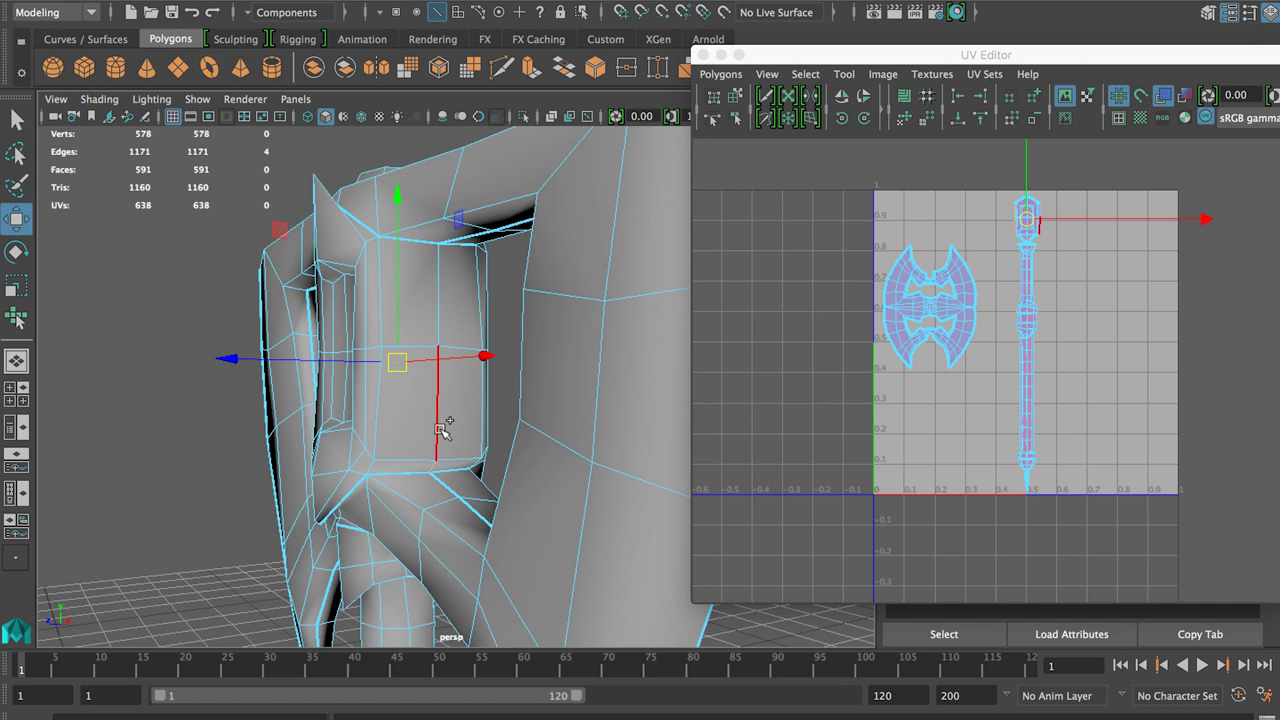
shift+click(452, 292)
alt+drag(446, 300, 560, 290)
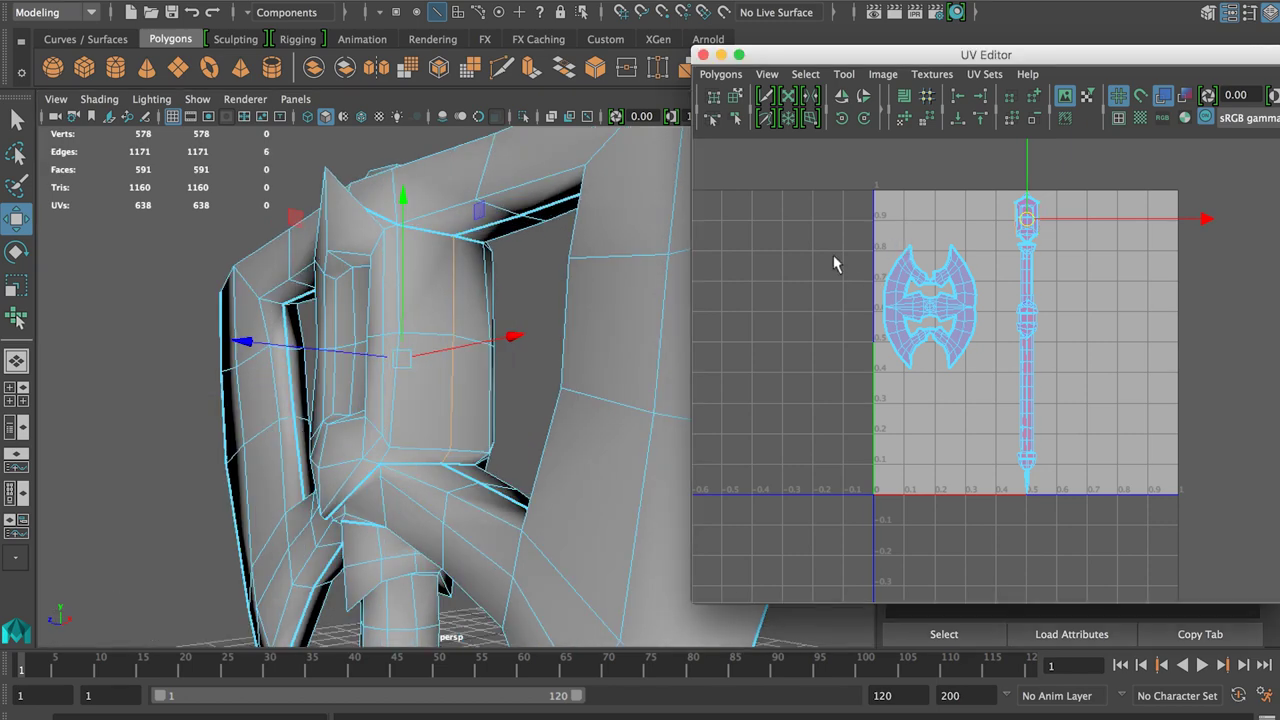
shift+right_drag(950, 224, 893, 225)
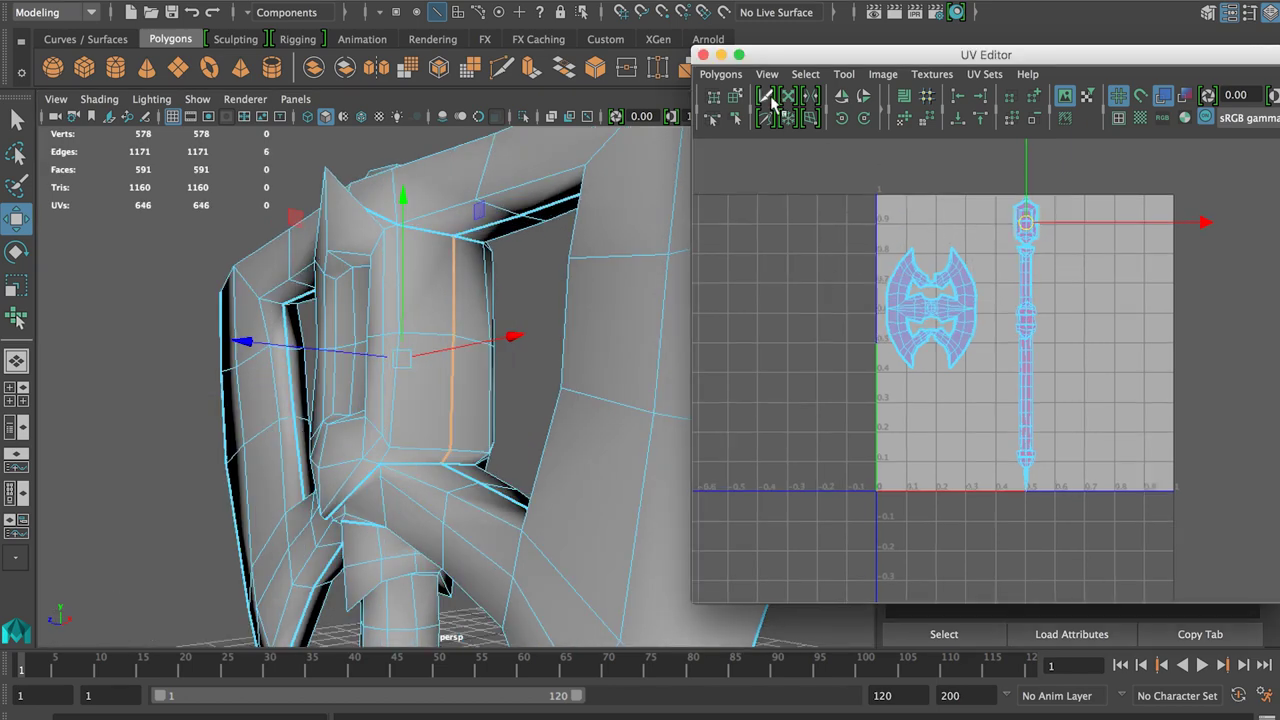
Move the two central-block shells off the handle and place them side by side near the UV square's upper-right corner
click(736, 96)
drag(1026, 220, 1148, 243)
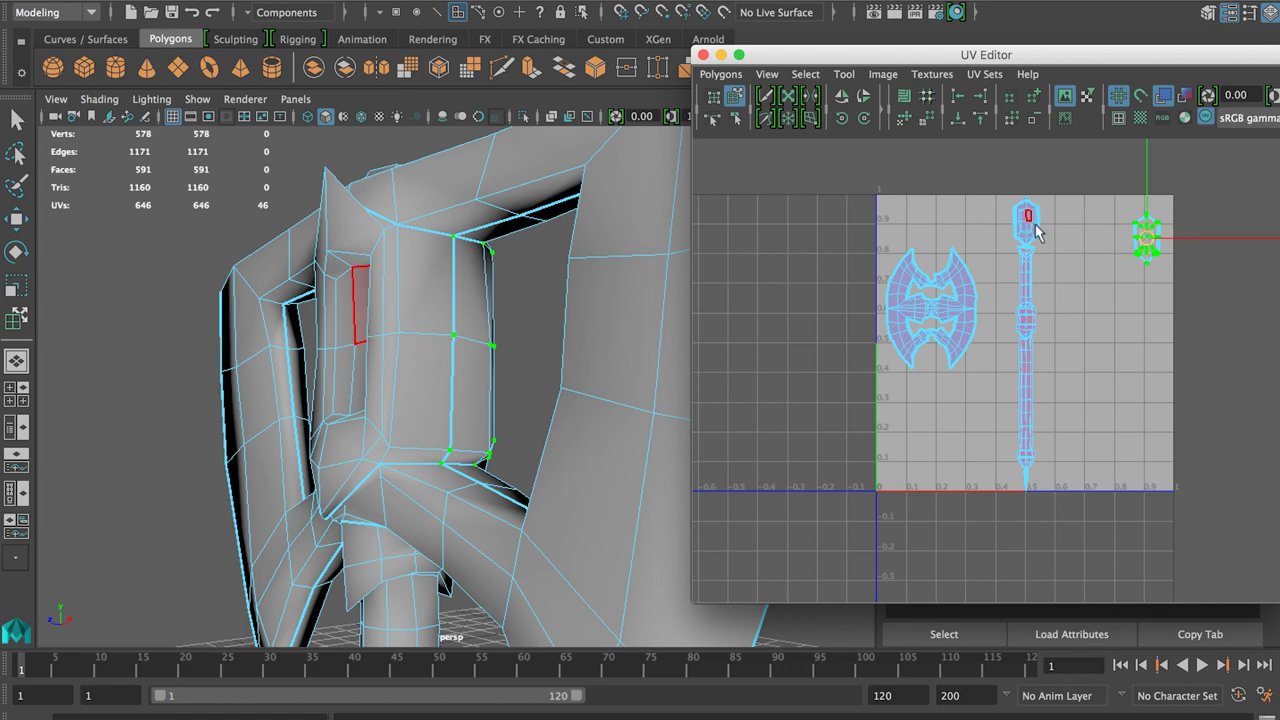
drag(1036, 232, 1118, 250)
click(1105, 340)
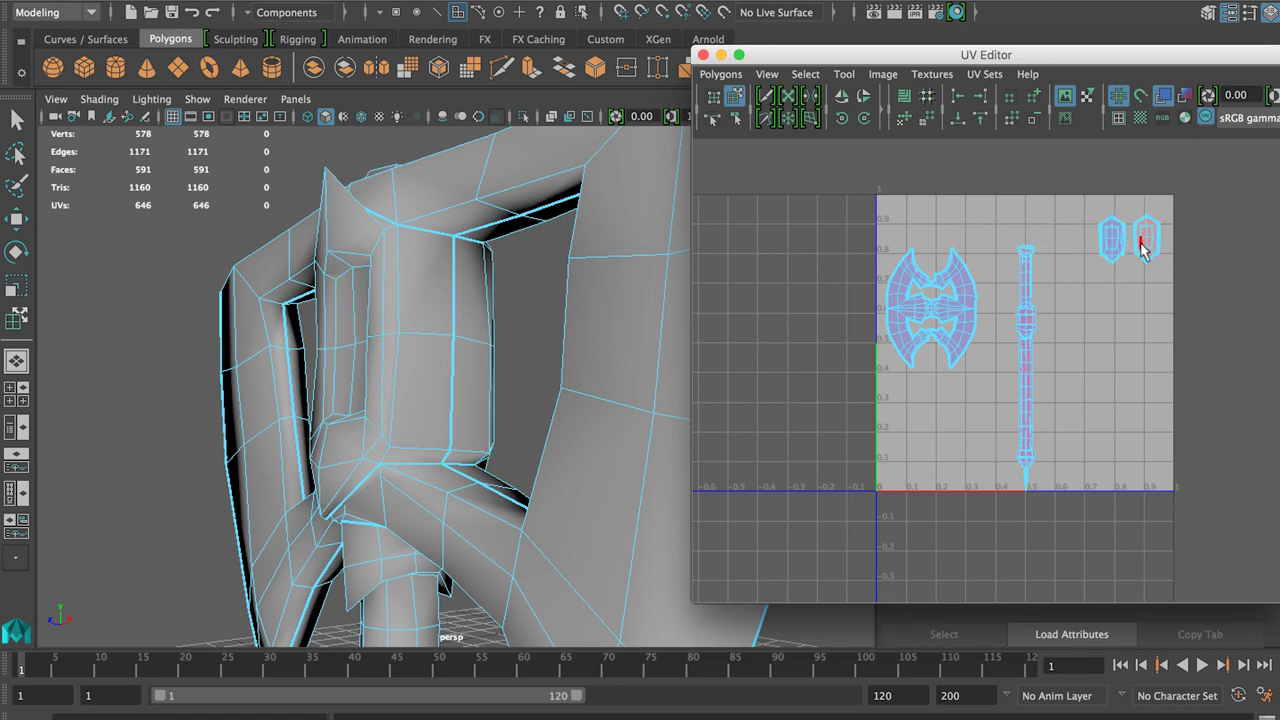
Select the edge loop where the handle meets the small collar beneath the axe head and cut the UVs
alt+middle_drag(1000, 319, 1014, 271)
scroll(411, 363, down, 4)
alt+drag(411, 363, 470, 402)
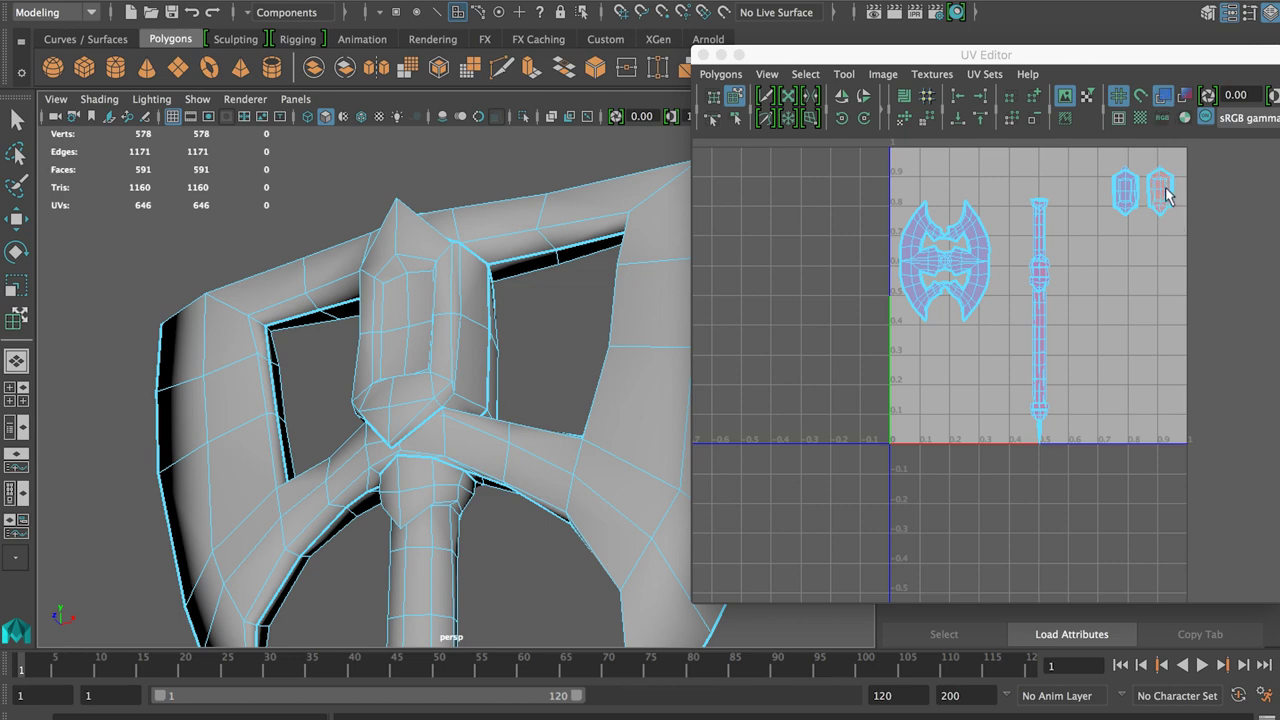
scroll(500, 351, down, 5)
alt+drag(424, 318, 582, 403)
scroll(440, 380, up, 2)
scroll(440, 380, up, 3)
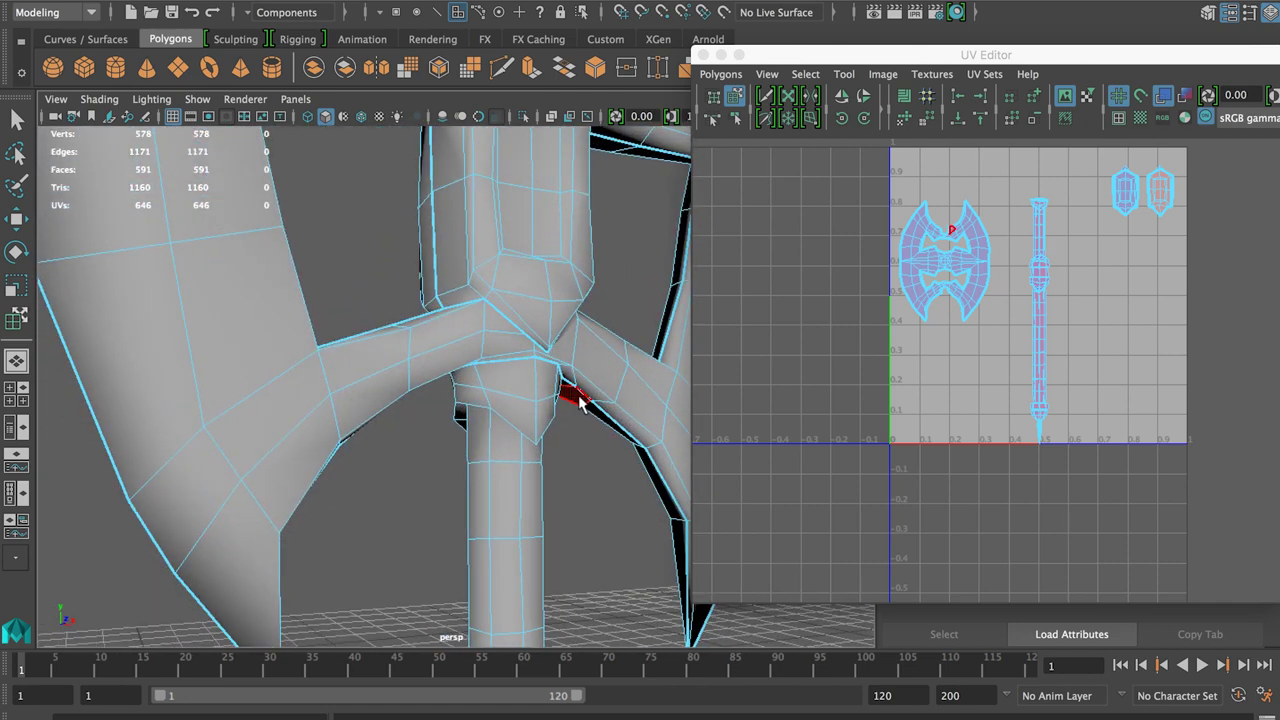
alt+drag(563, 390, 455, 295)
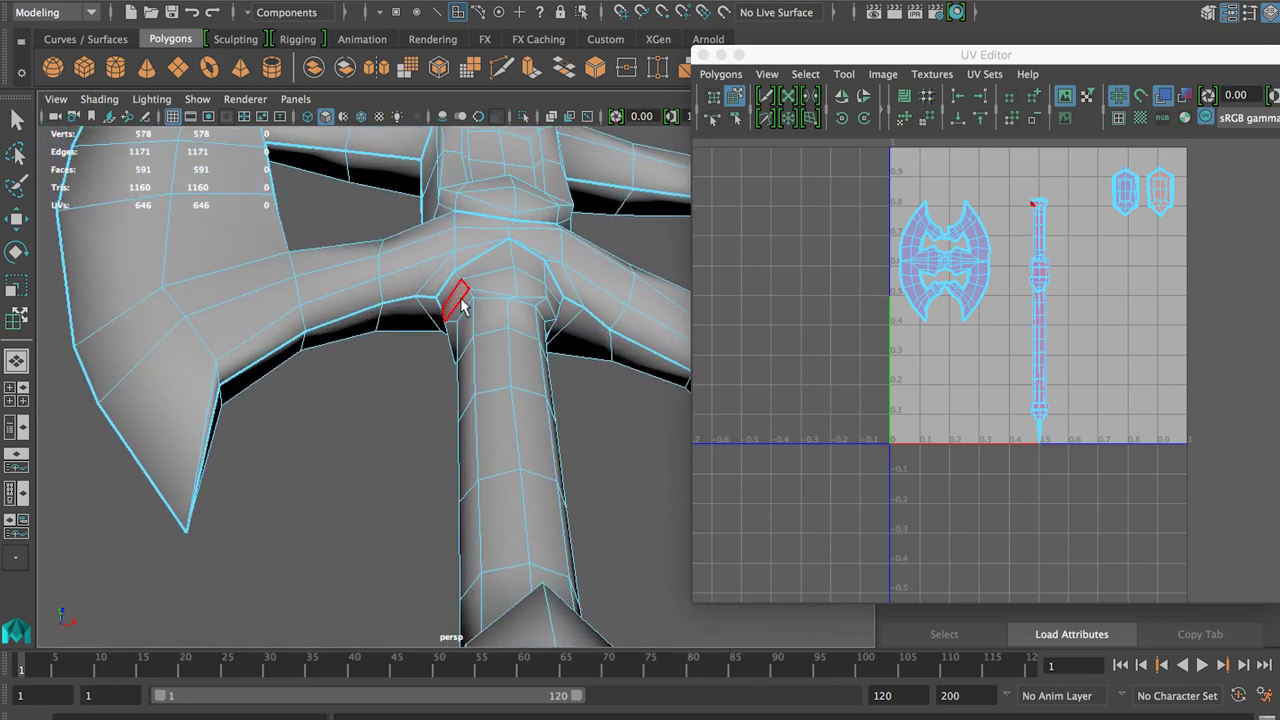
right_drag(491, 249, 491, 200)
alt+drag(480, 321, 463, 366)
double_click(486, 344)
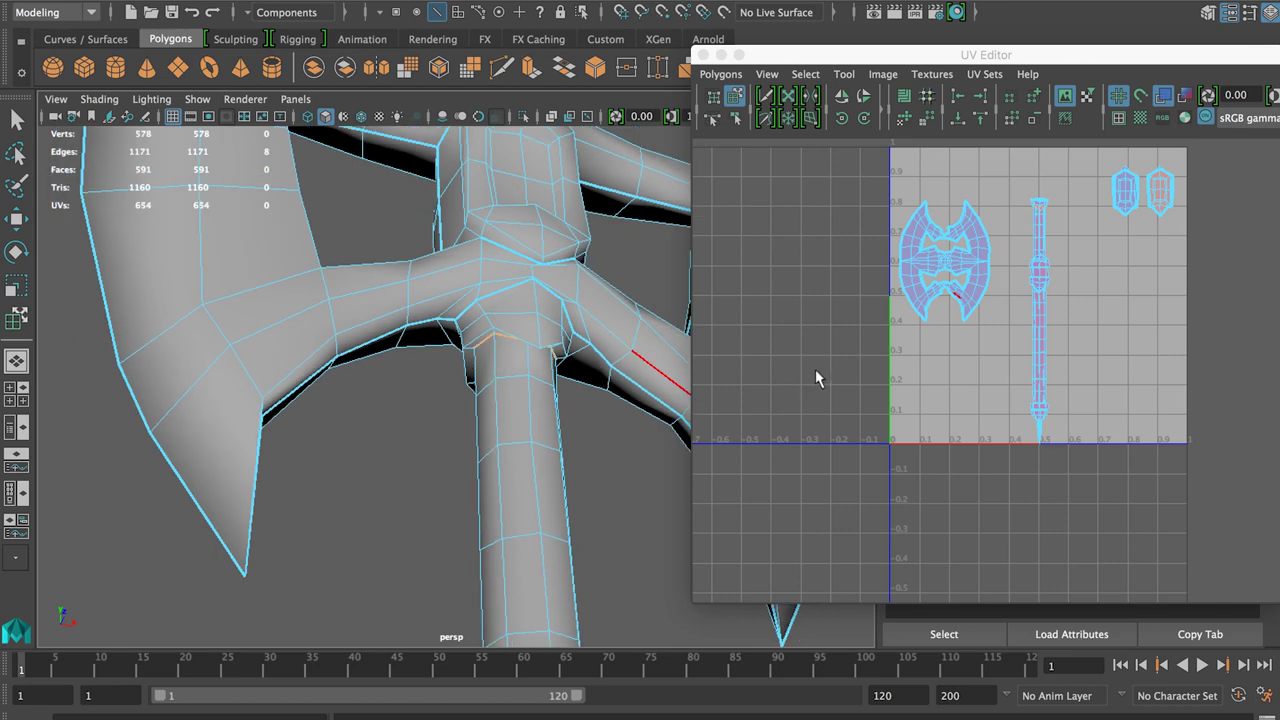
Cut UV seams around the handle above and below the middle collar and above the pommel
alt+drag(508, 412, 447, 372)
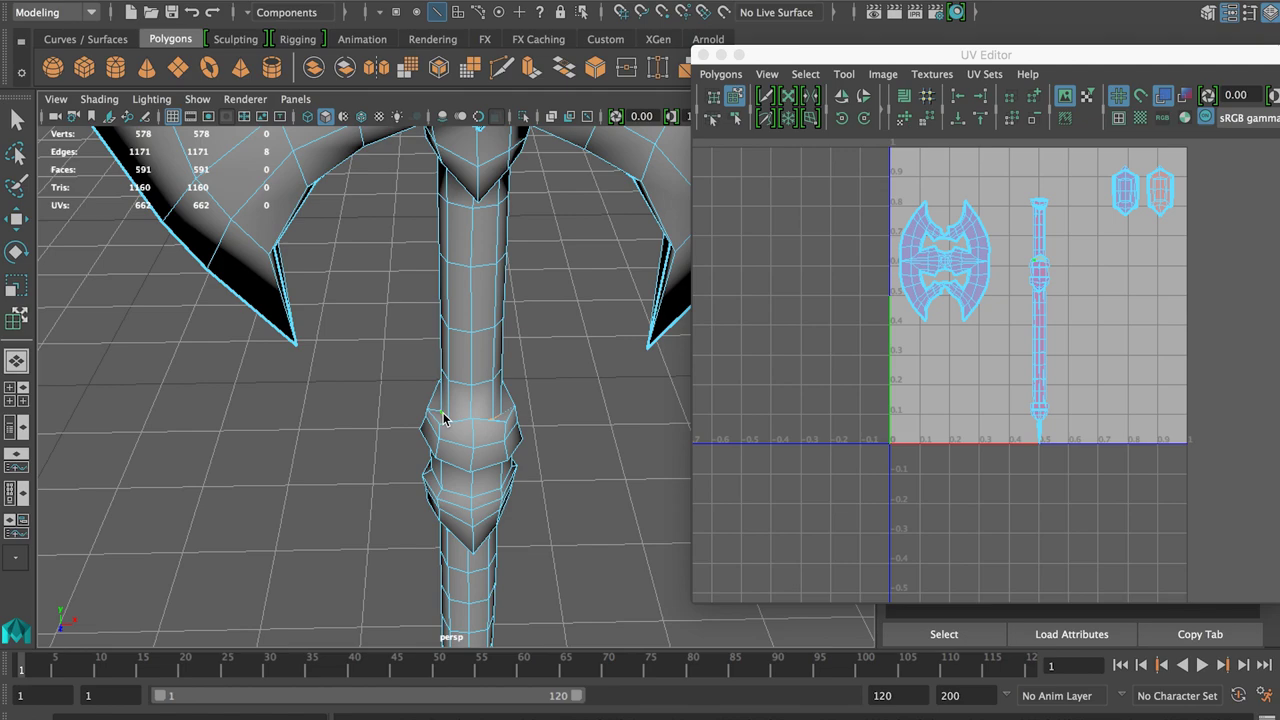
alt+drag(507, 467, 482, 322)
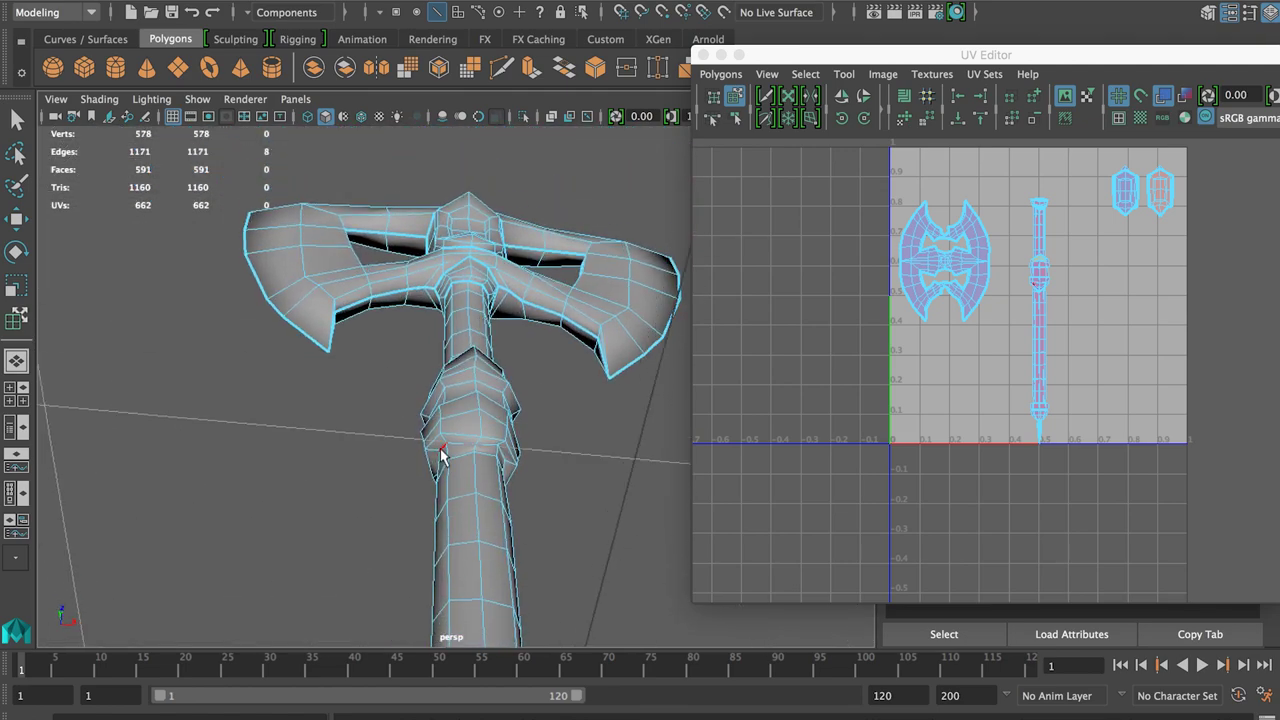
alt+drag(469, 459, 526, 320)
alt+middle_drag(526, 320, 488, 426)
alt+middle_drag(502, 354, 495, 445)
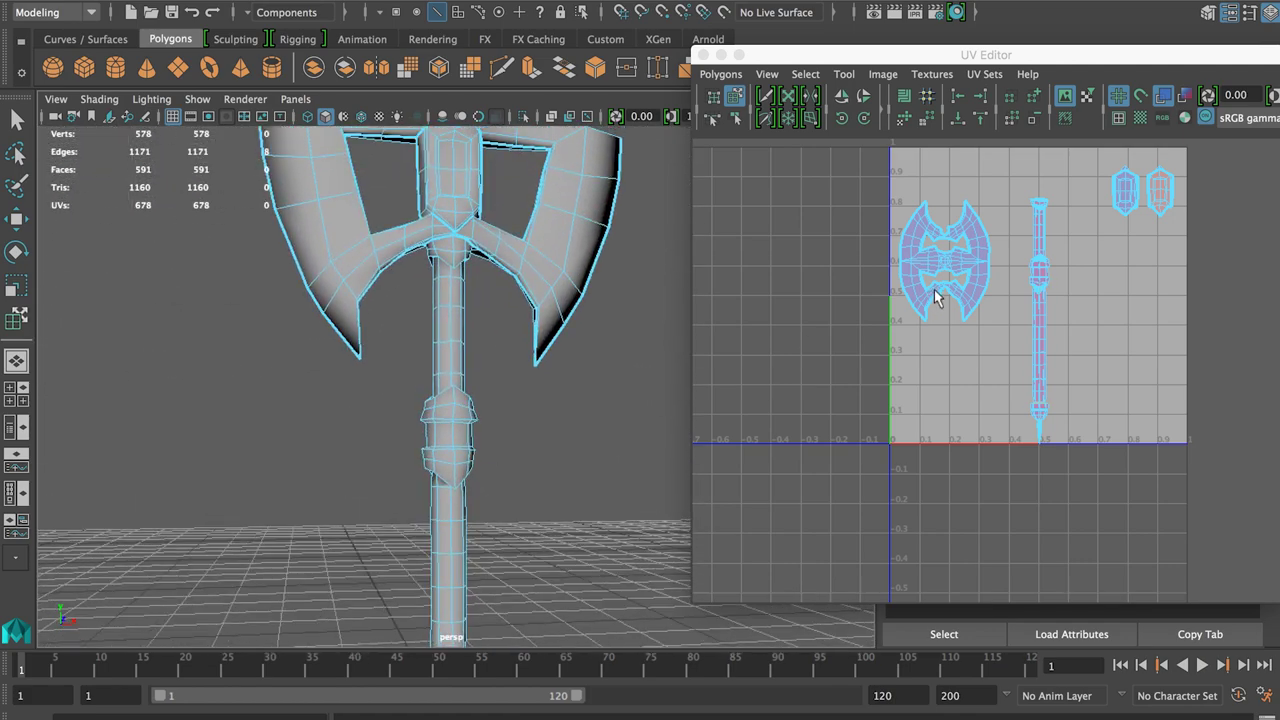
Spread the small collar, upper handle, middle collar, lower handle and pommel shells apart within the UV square
alt+middle_drag(447, 314, 463, 432)
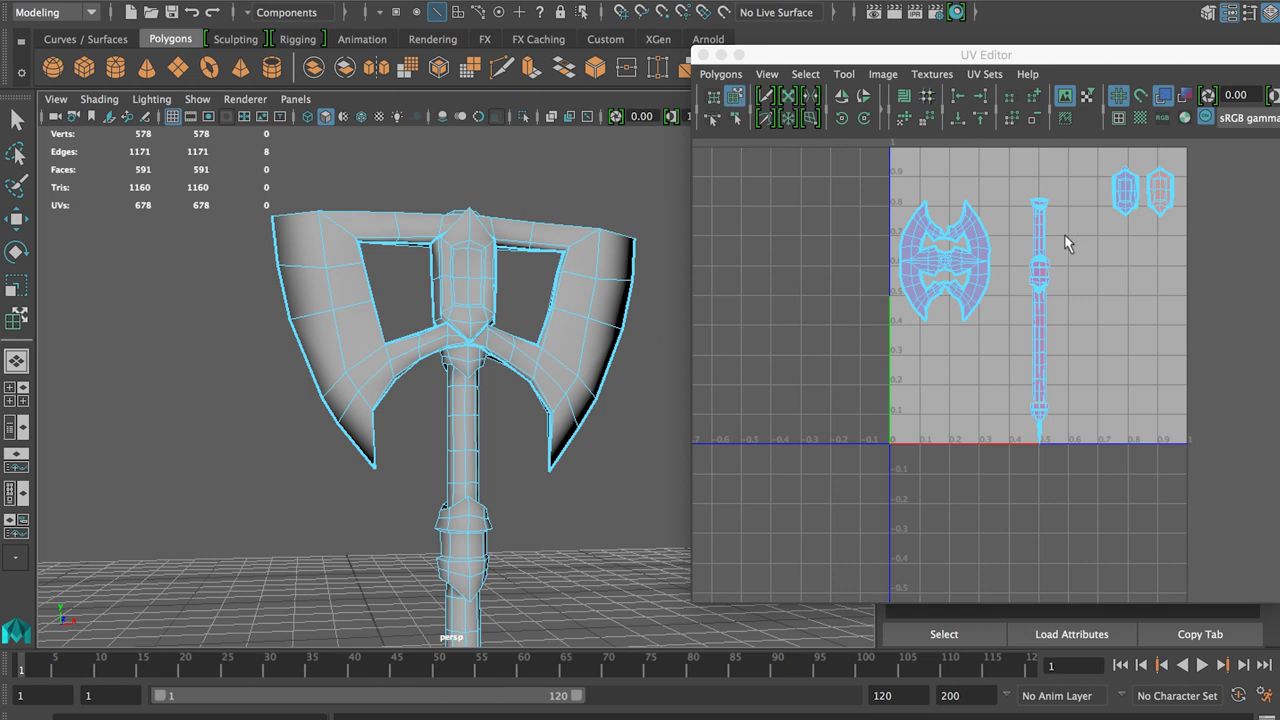
drag(1045, 214, 1028, 197)
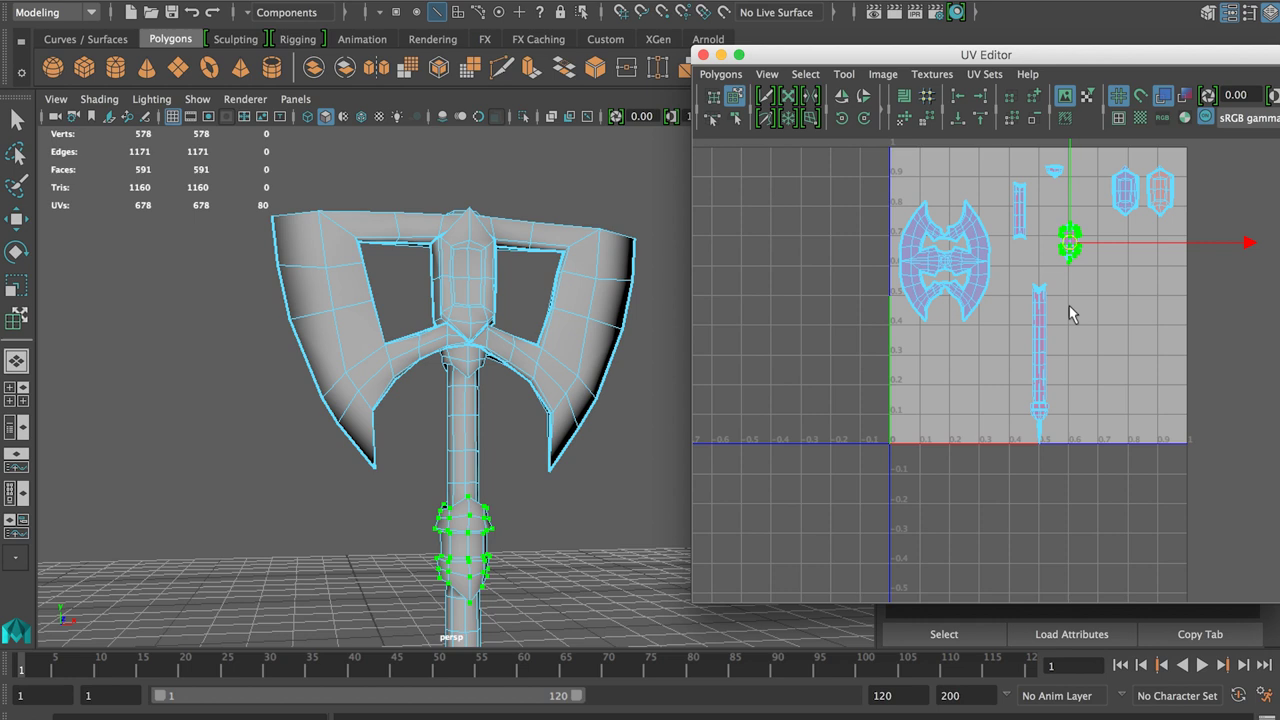
click(1040, 358)
drag(1040, 358, 1101, 352)
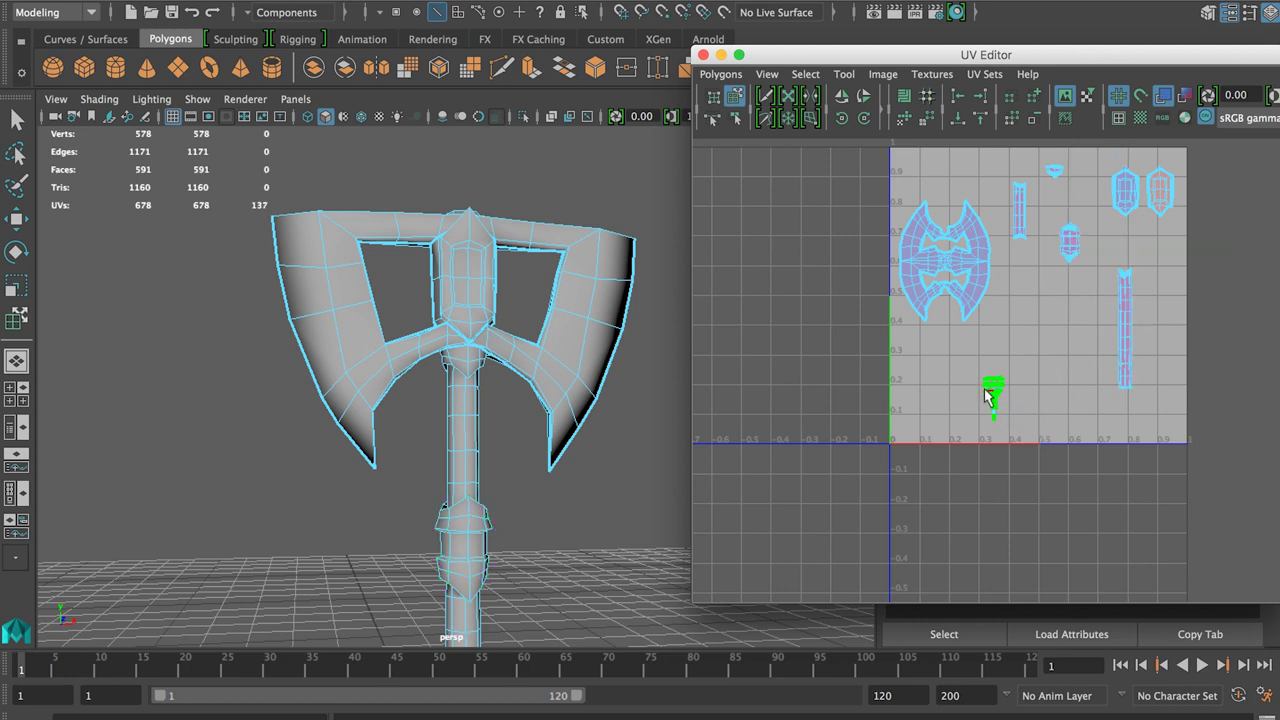
click(1066, 316)
Select one vertical edge line from the small collar below the axe head down the upper handle section
alt+middle_drag(1068, 302, 989, 360)
alt+right_drag(989, 360, 1062, 381)
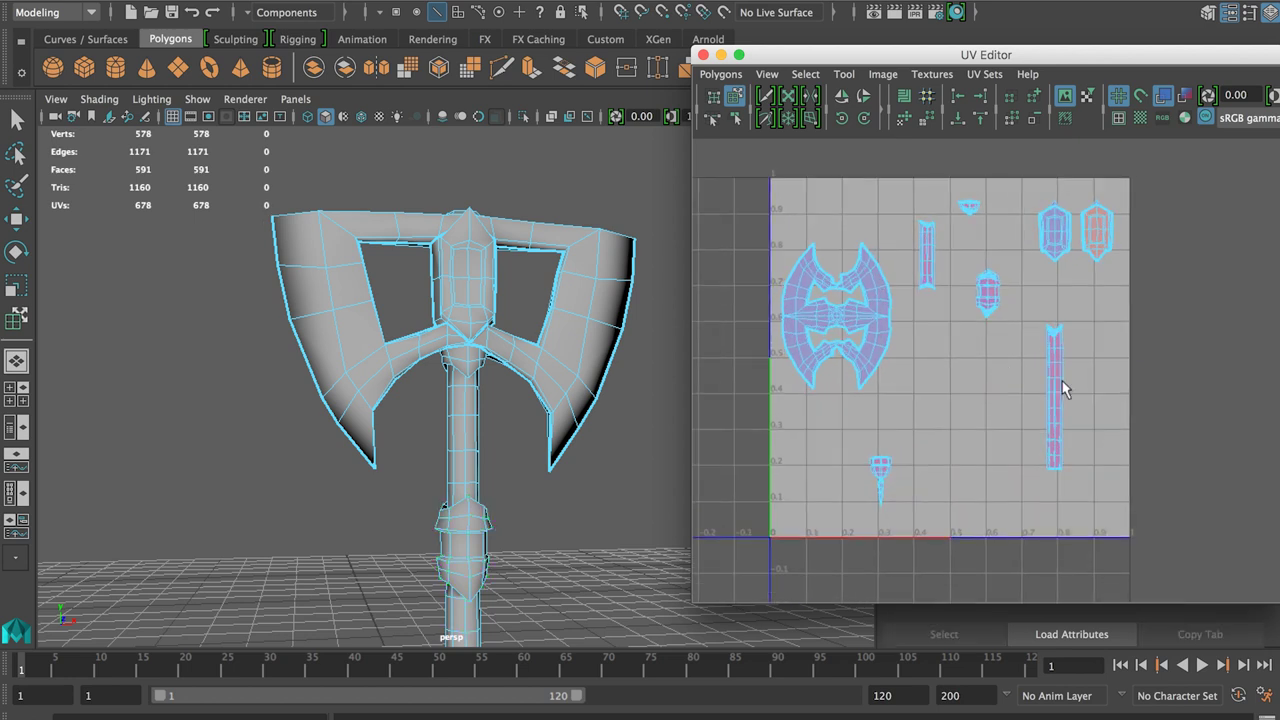
alt+middle_drag(1012, 363, 1028, 357)
alt+middle_drag(909, 428, 921, 410)
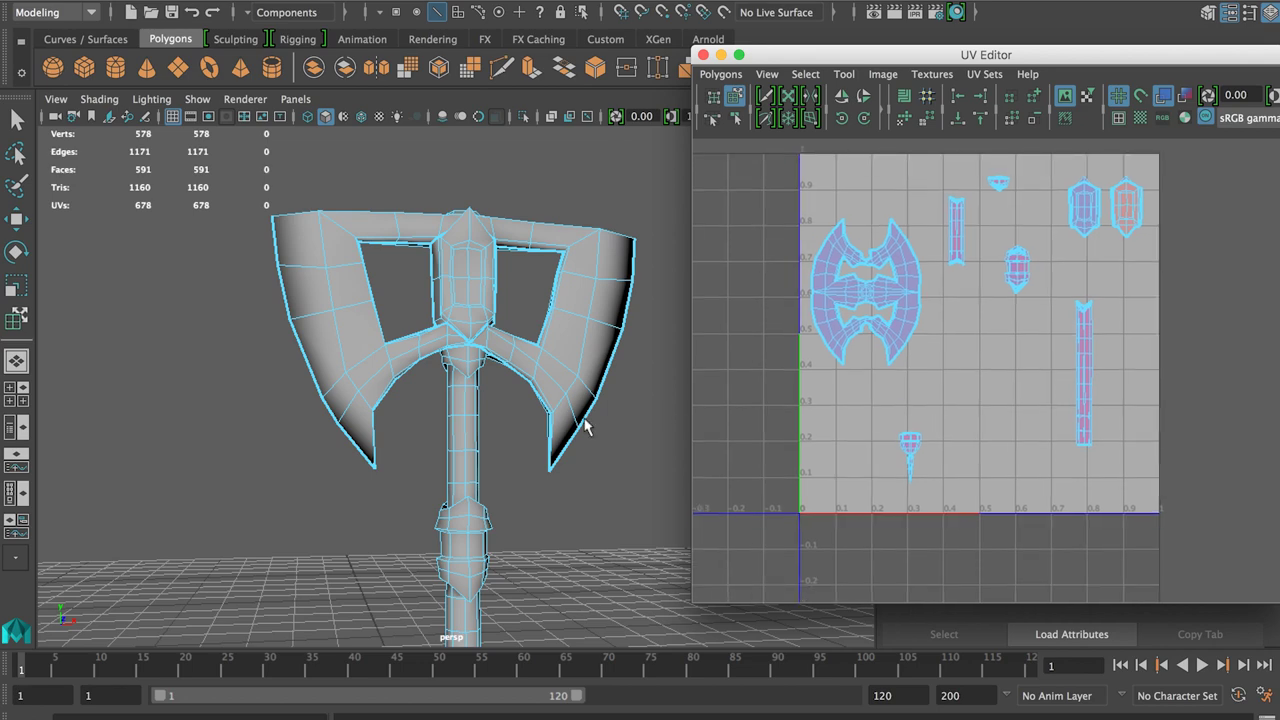
alt+drag(586, 357, 438, 372)
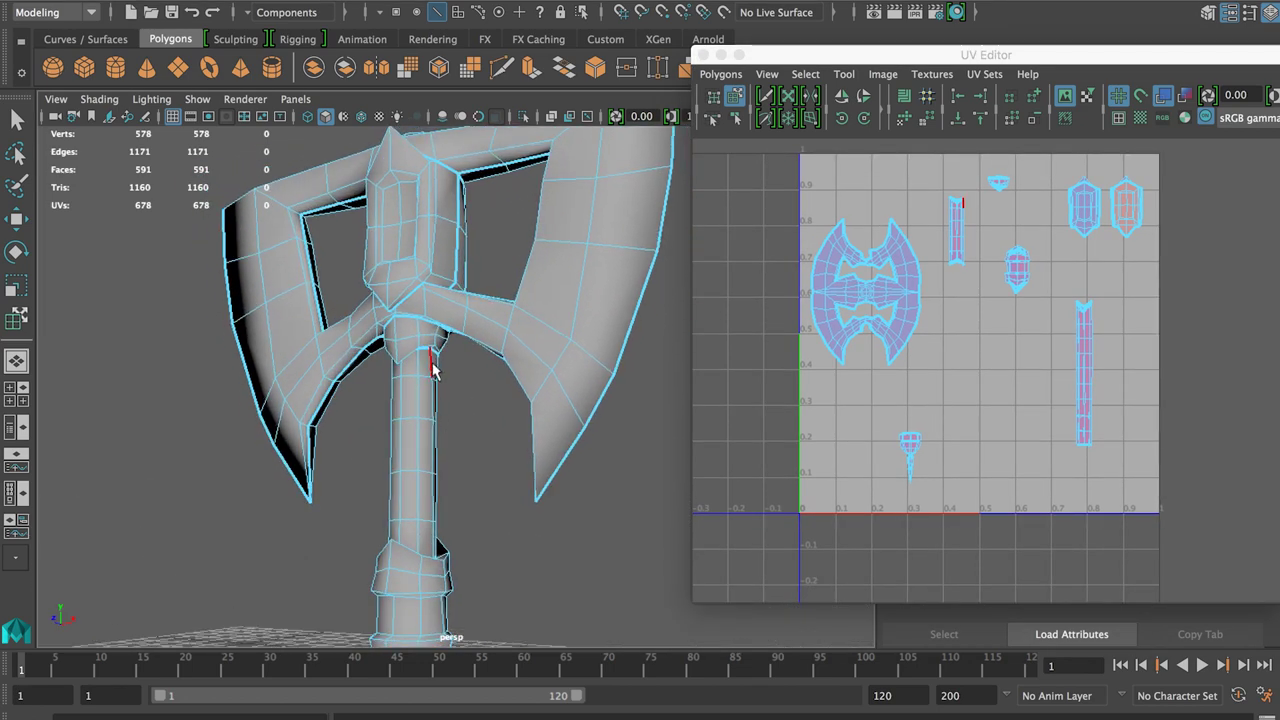
alt+right_drag(434, 364, 520, 392)
alt+drag(520, 392, 362, 279)
click(362, 277)
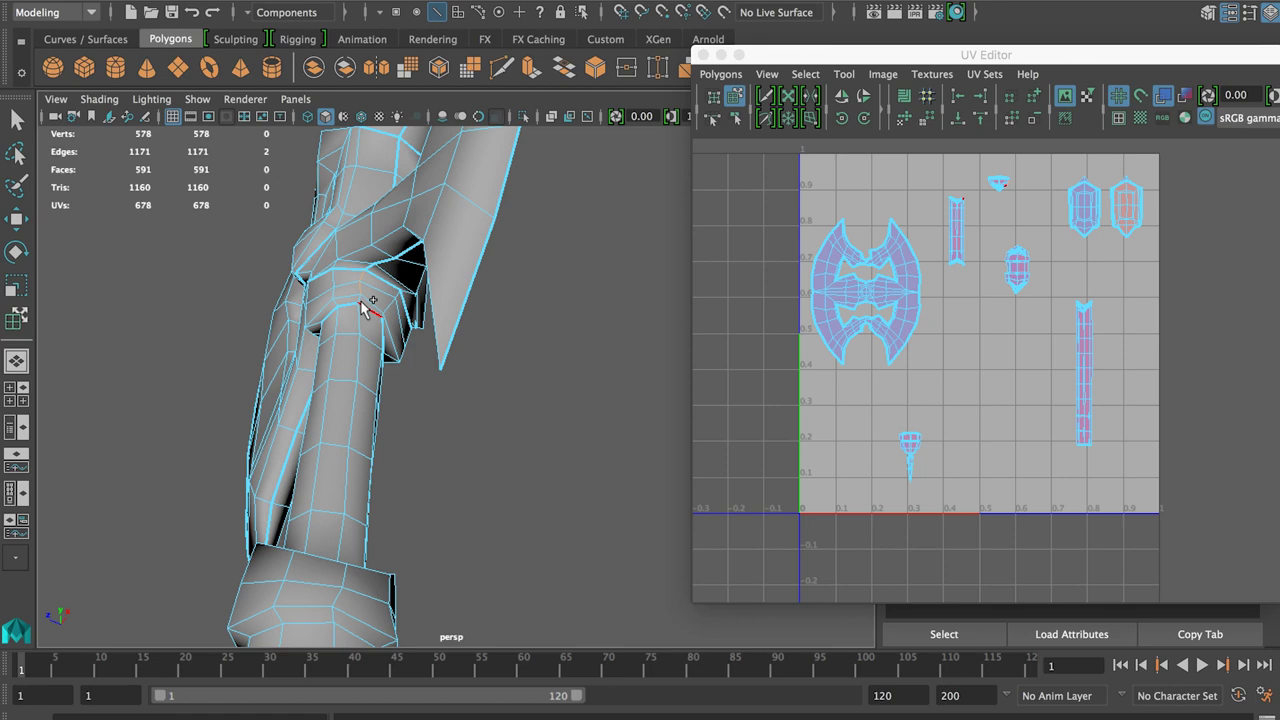
alt+drag(365, 311, 408, 321)
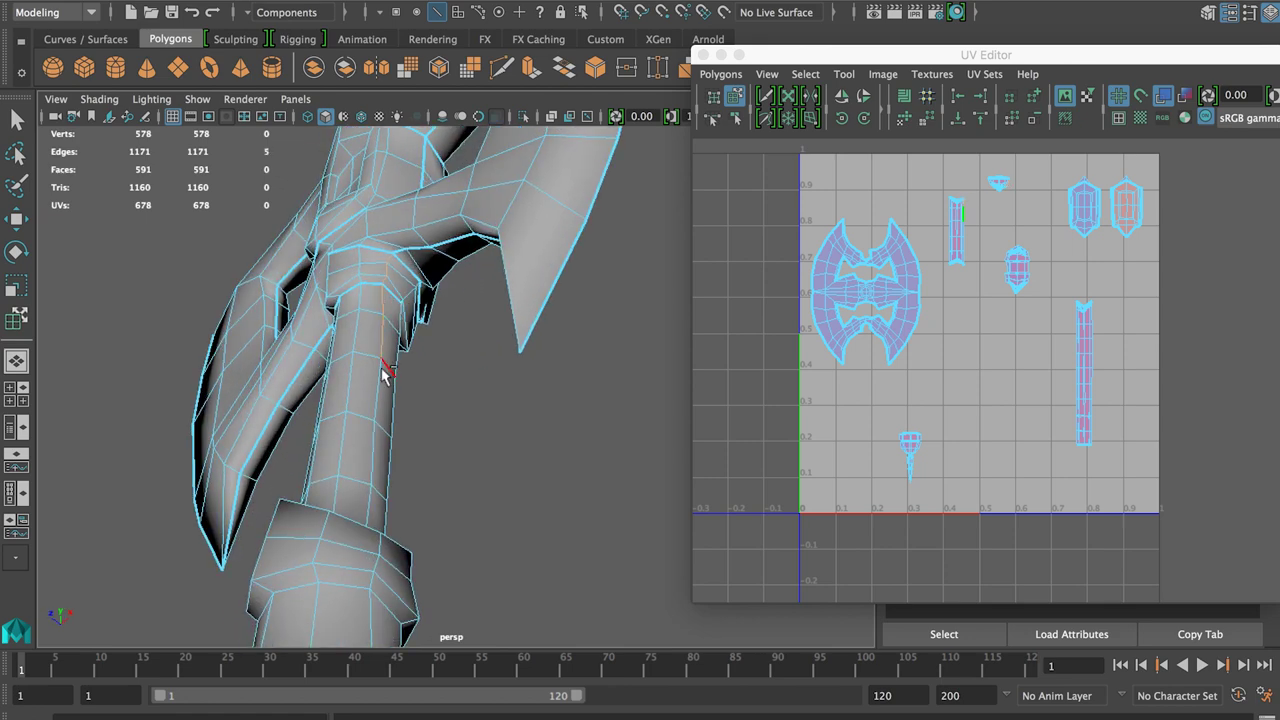
alt+drag(372, 427, 423, 387)
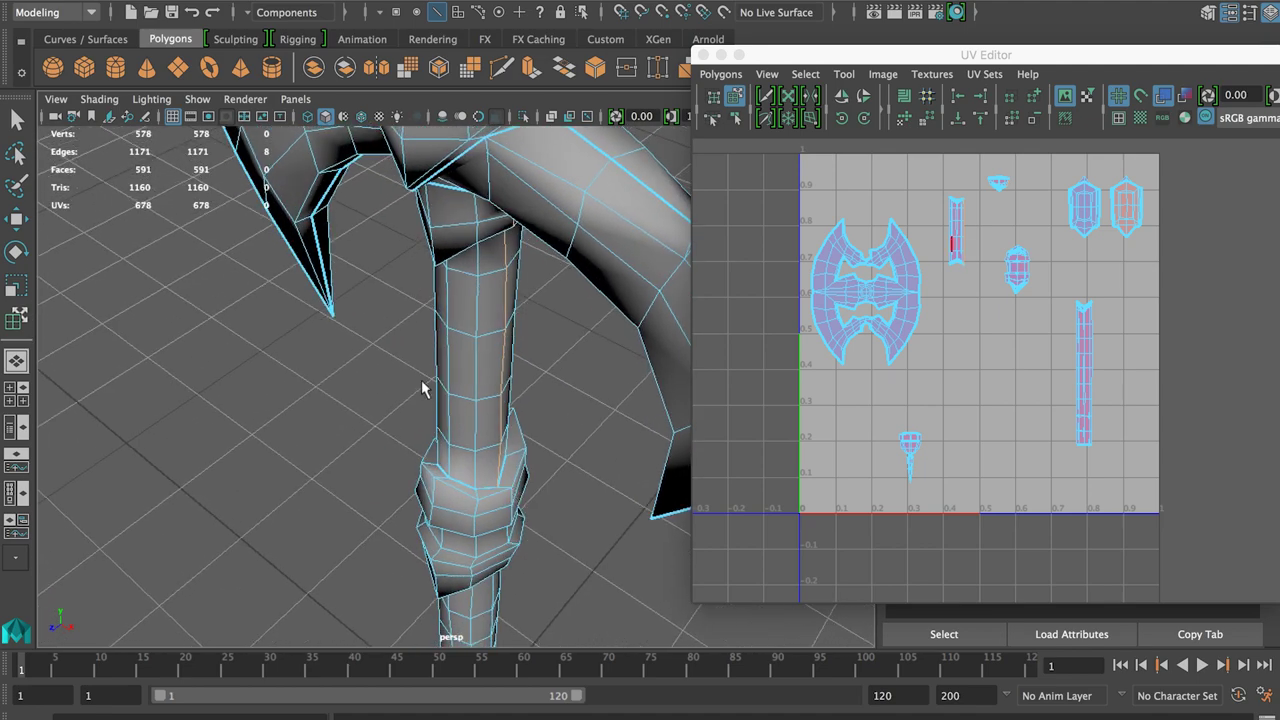
Extend the vertical seam selection down through the middle collar's edges
alt+drag(245, 287, 657, 235)
shift+click(479, 495)
shift+click(491, 459)
shift+click(487, 391)
shift+click(490, 430)
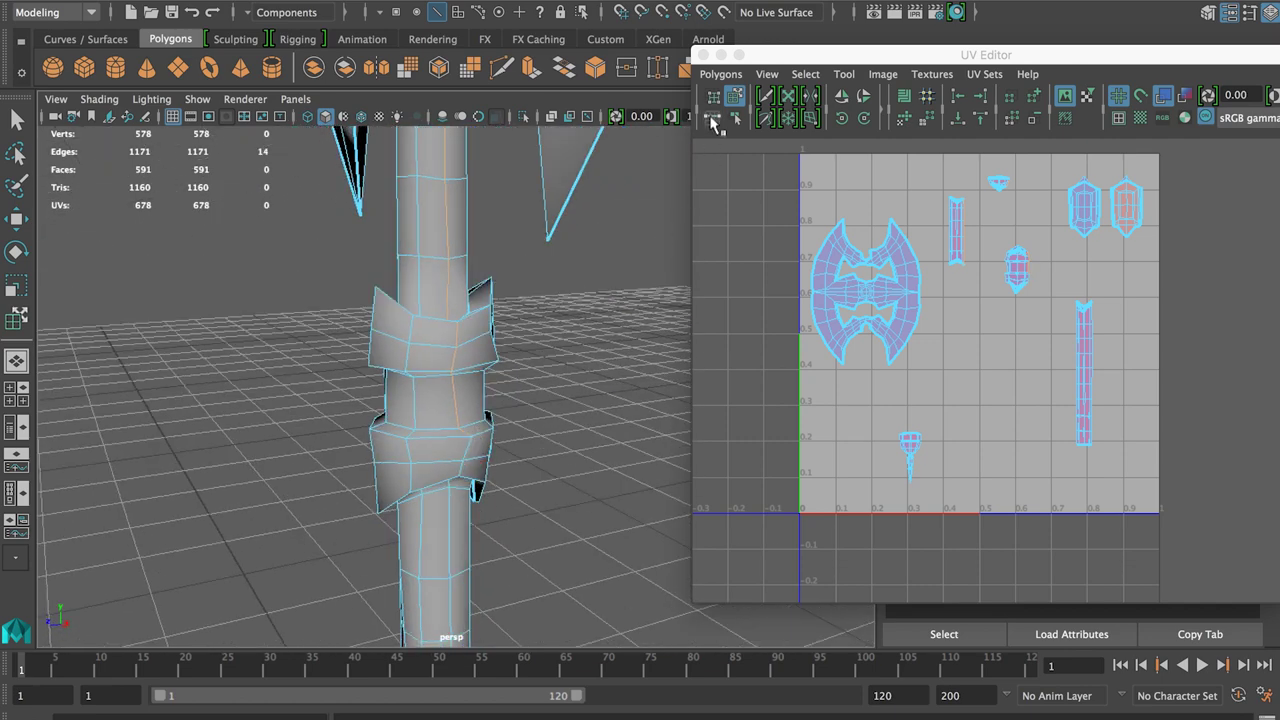
click(712, 119)
alt+drag(465, 463, 477, 378)
alt+drag(528, 307, 465, 360)
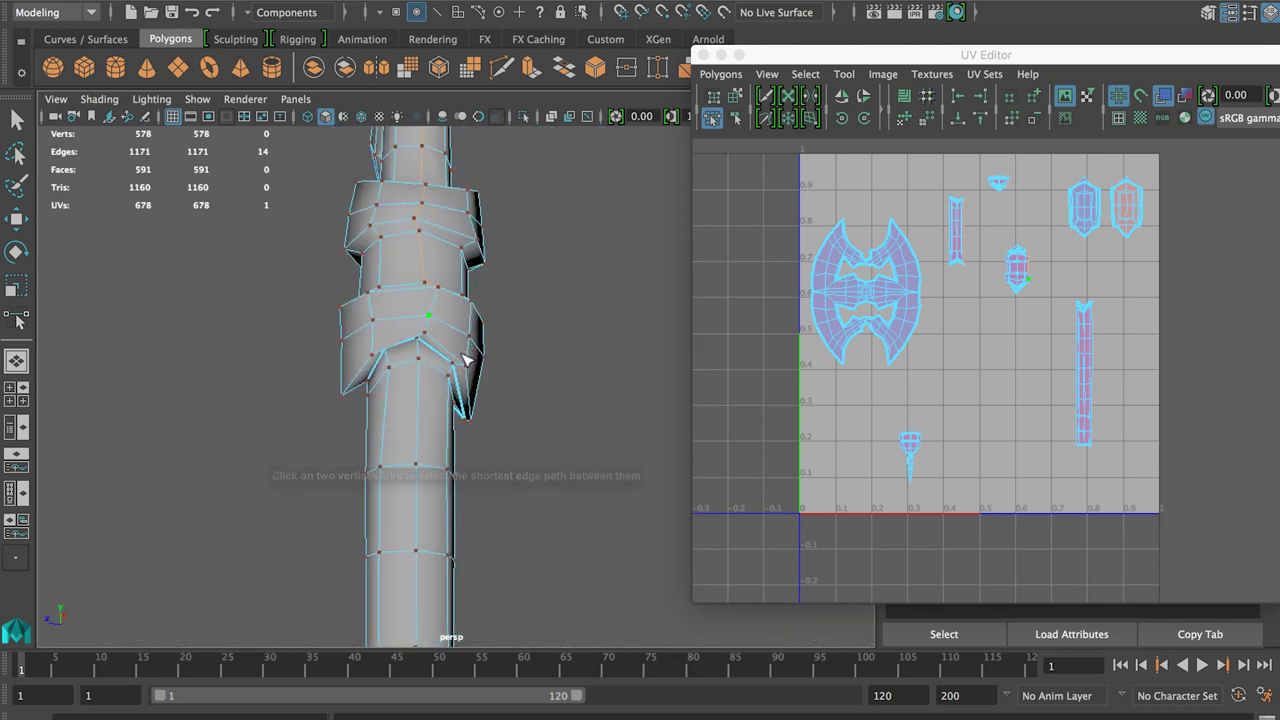
alt+drag(418, 413, 421, 363)
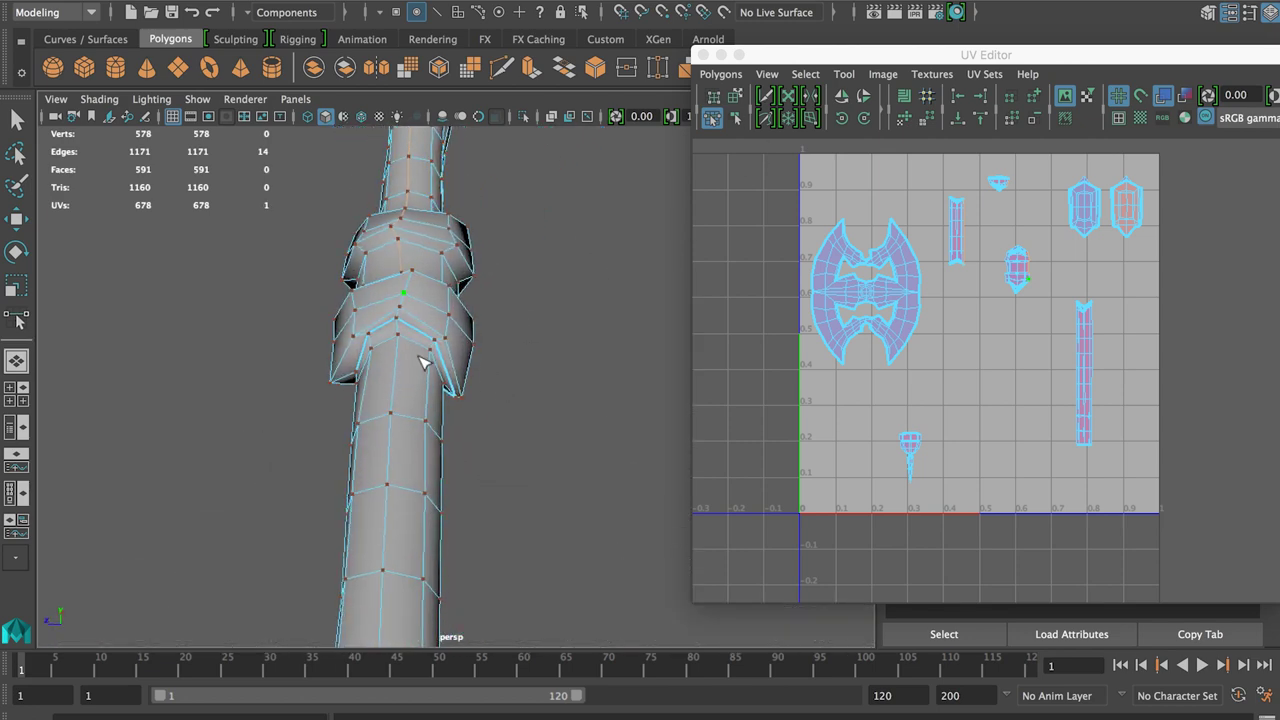
right_drag(404, 288, 406, 200)
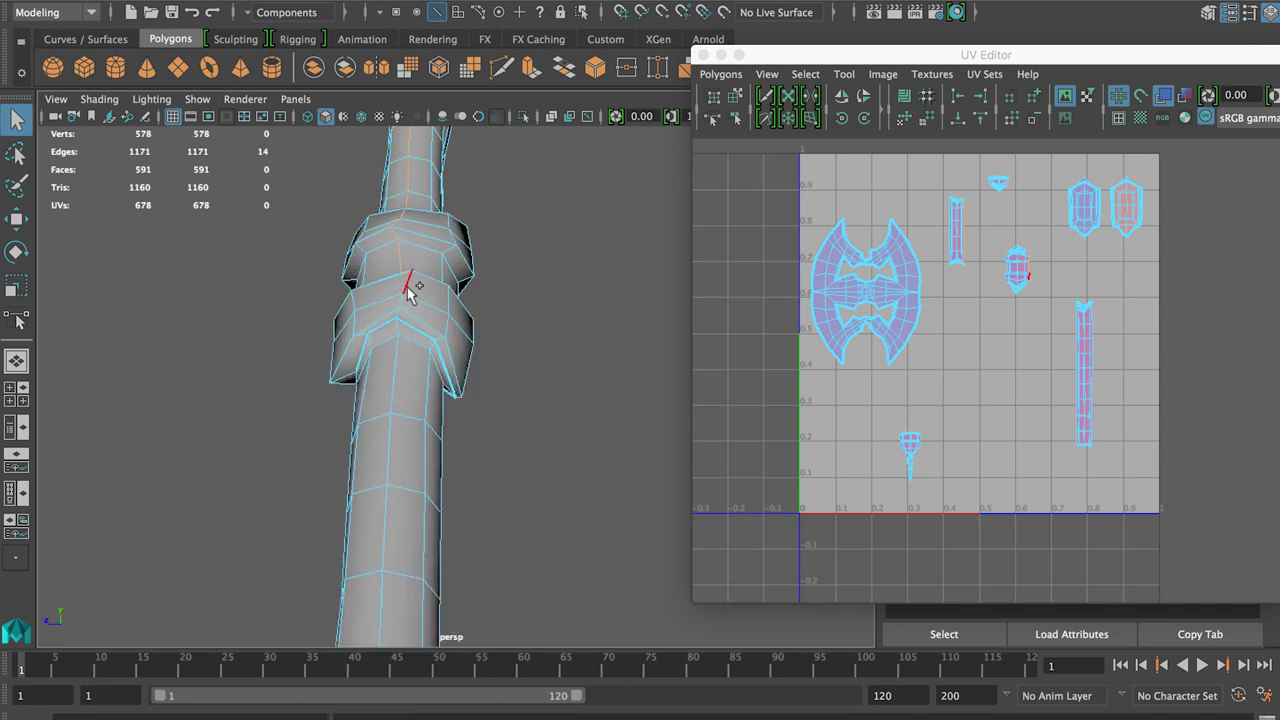
Extend the vertical seam selection through the rest of the middle collar and along the edge line down the lower handle
alt+drag(409, 286, 428, 316)
shift+click(437, 314)
shift+double_click(425, 320)
alt+right_drag(380, 356, 349, 511)
alt+drag(349, 511, 400, 354)
alt+middle_drag(400, 354, 392, 555)
alt+drag(392, 555, 465, 300)
alt+middle_drag(465, 300, 449, 429)
Remove the unwanted edges on both axe blades and around the head from the seam selection
drag(552, 314, 479, 419)
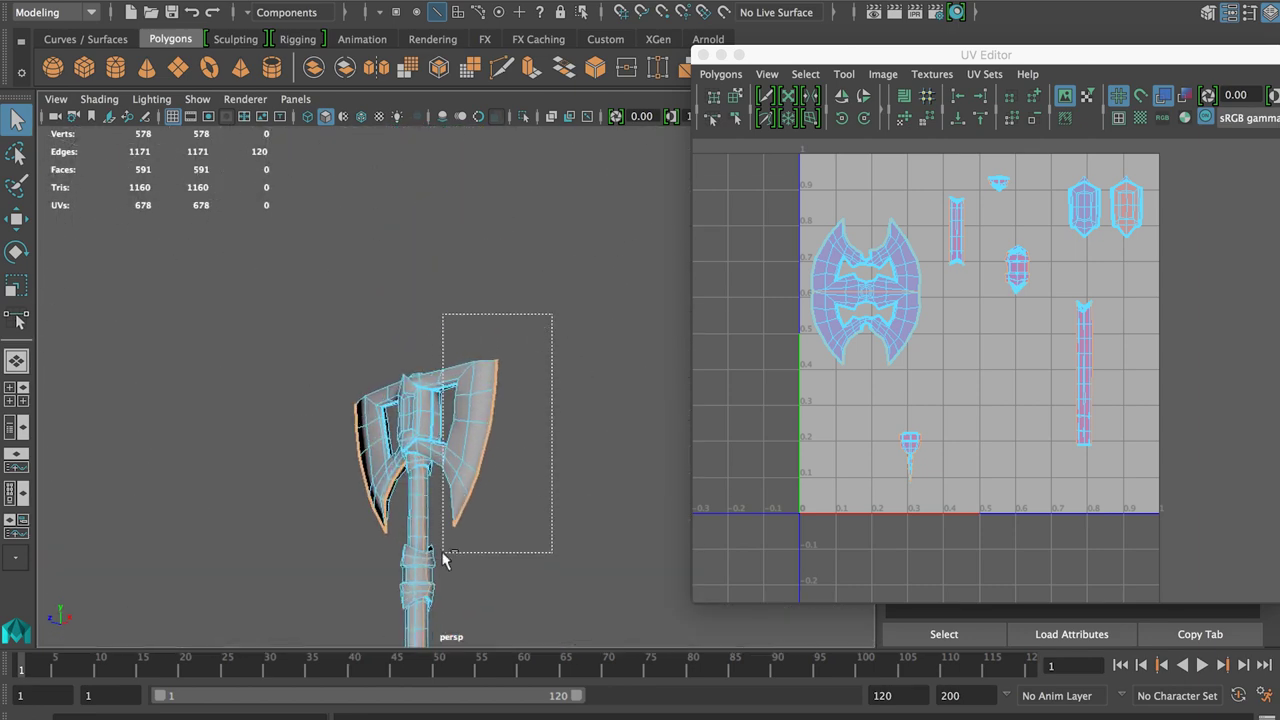
ctrl+drag(443, 554, 442, 556)
alt+right_drag(560, 510, 655, 554)
mouse_move(560, 540)
alt+mouse_down()
mouse_move(508, 480)
mouse_move(523, 543)
mouse_move(535, 535)
alt+mouse_up()
ctrl+drag(510, 462, 434, 520)
alt+right_drag(394, 515, 500, 510)
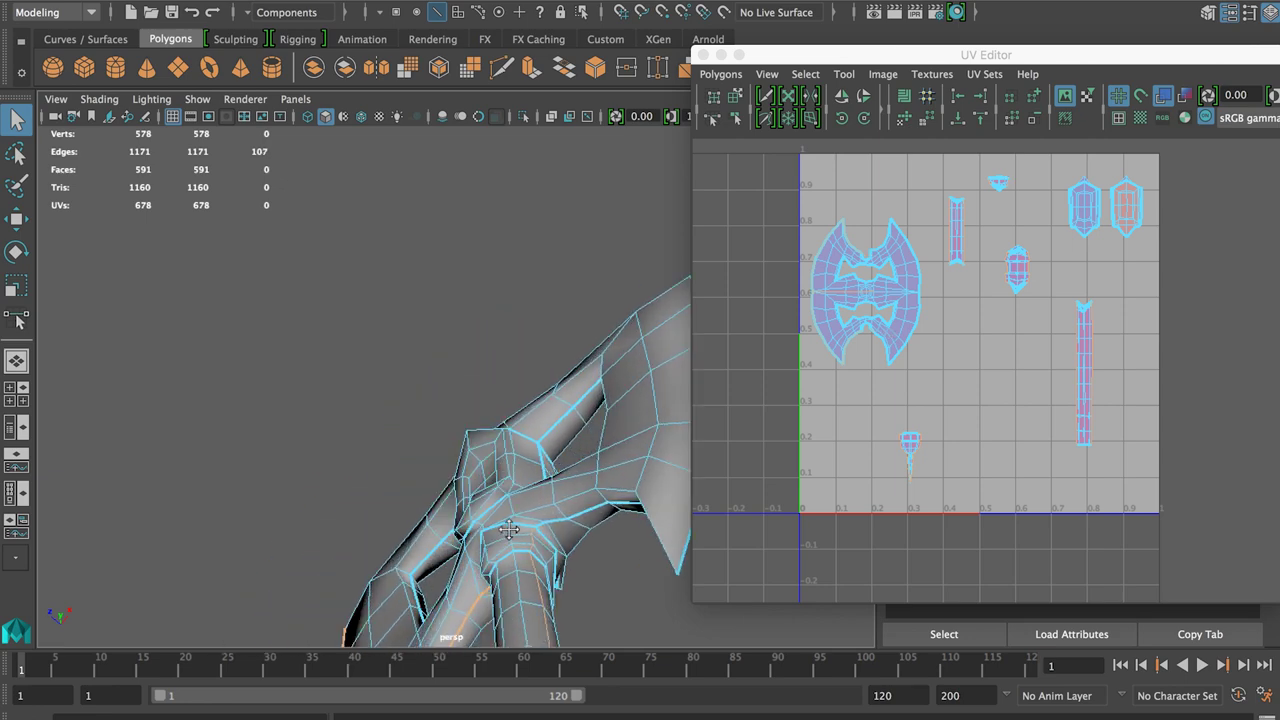
alt+drag(500, 510, 631, 437)
alt+middle_drag(631, 437, 487, 388)
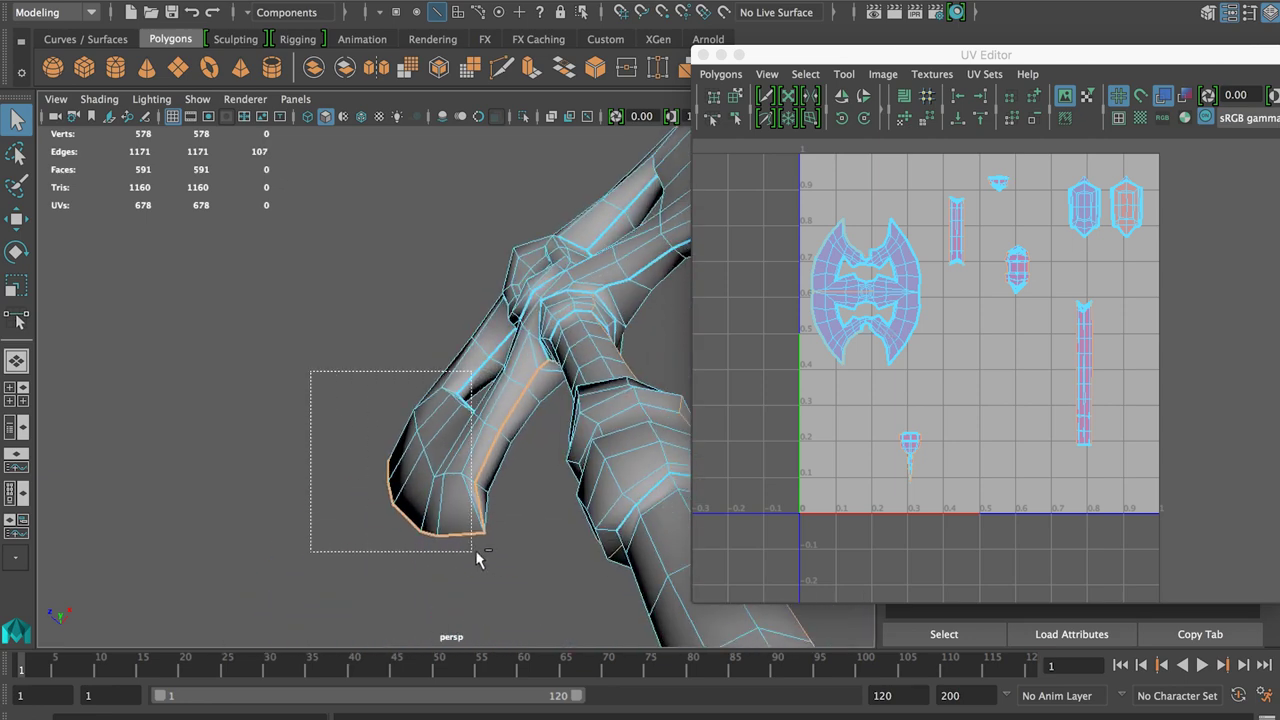
alt+drag(541, 422, 652, 512)
alt+right_drag(630, 500, 437, 425)
alt+drag(437, 424, 443, 288)
alt+drag(571, 352, 530, 250)
alt+middle_drag(530, 415, 494, 198)
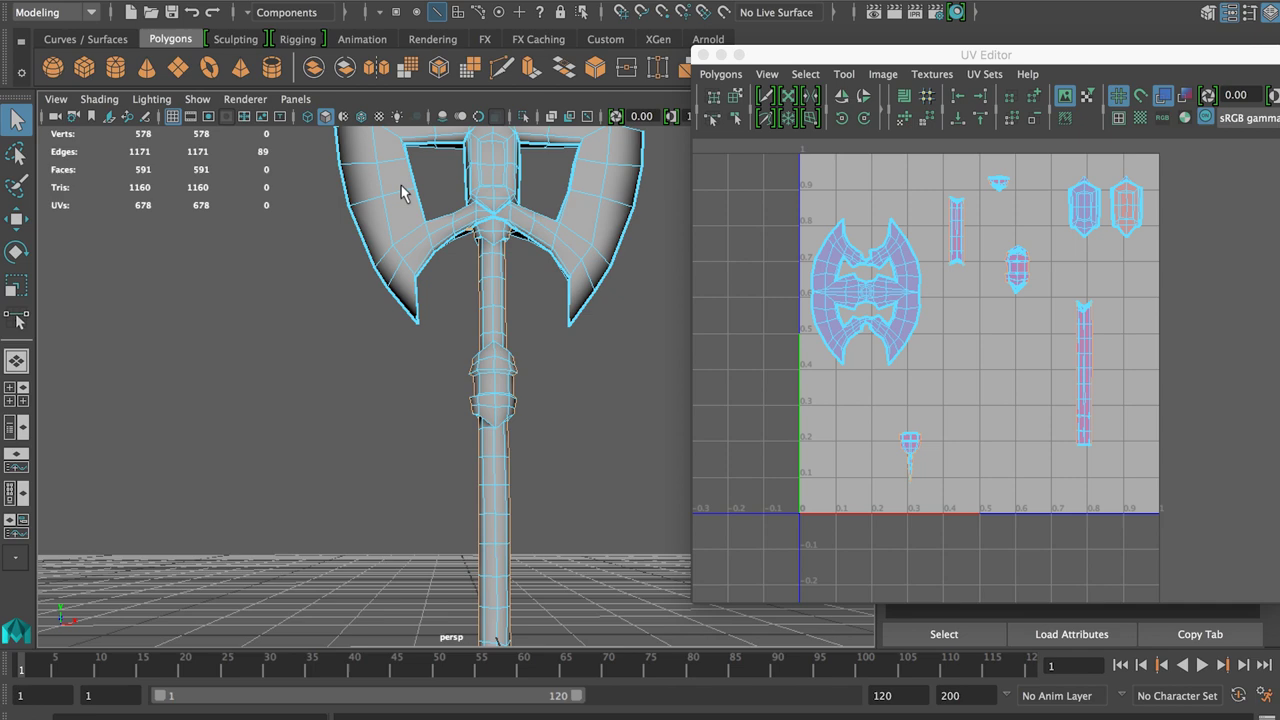
alt+right_drag(401, 186, 395, 248)
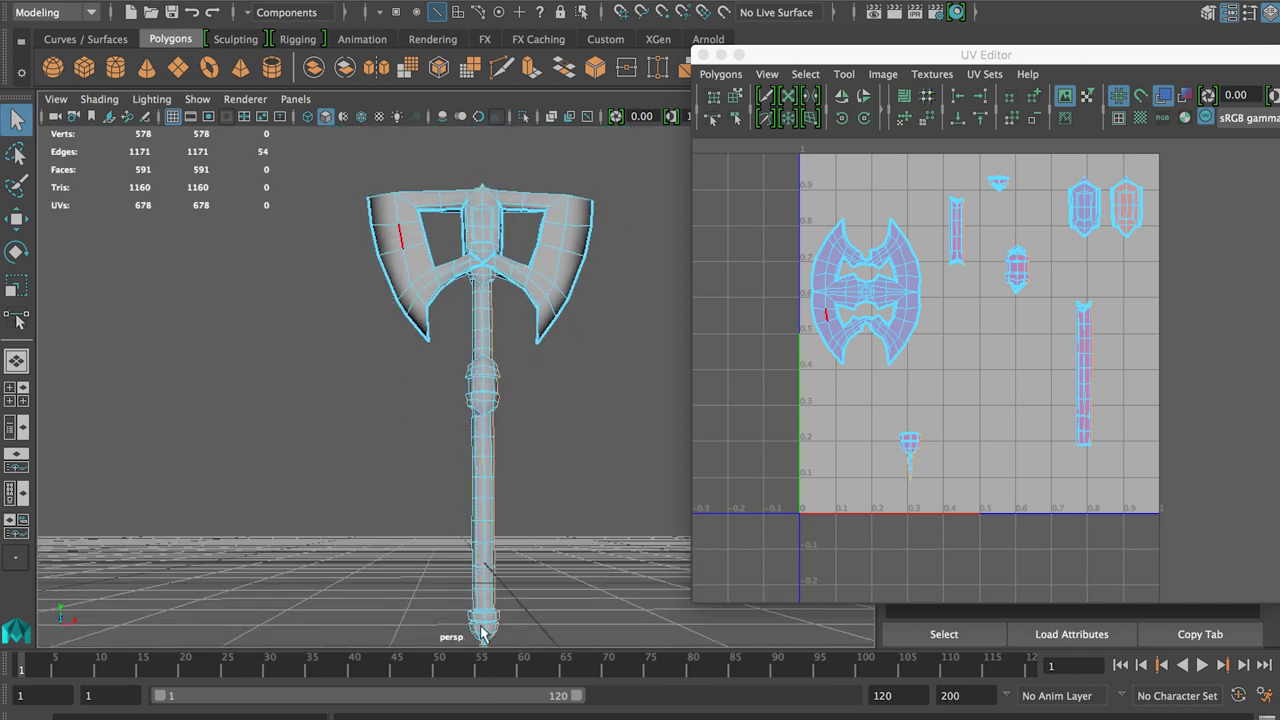
Deselect the stray edges on the pommel and cut the UVs along the remaining vertical handle seam
alt+middle_drag(481, 633, 430, 312)
alt+right_drag(411, 317, 374, 246)
alt+middle_drag(374, 246, 400, 294)
alt+right_drag(400, 294, 459, 288)
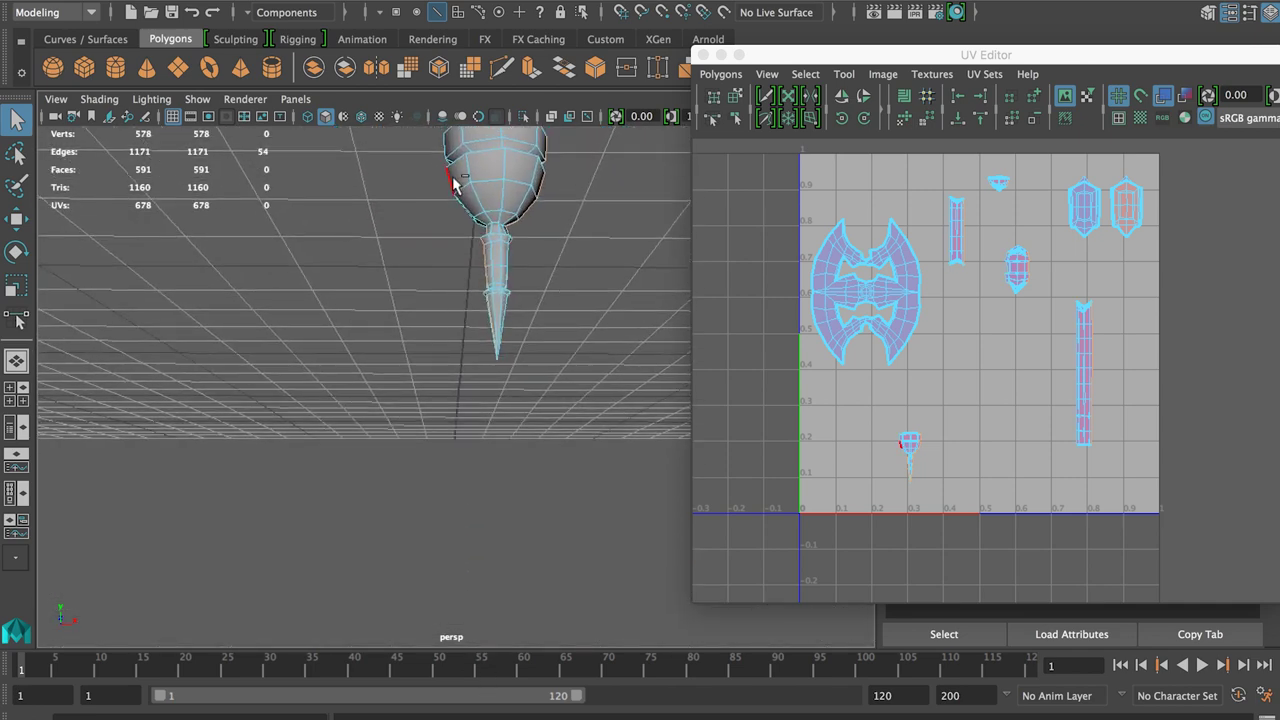
alt+middle_drag(503, 278, 434, 314)
alt+drag(434, 314, 368, 346)
shift+right_click(978, 328)
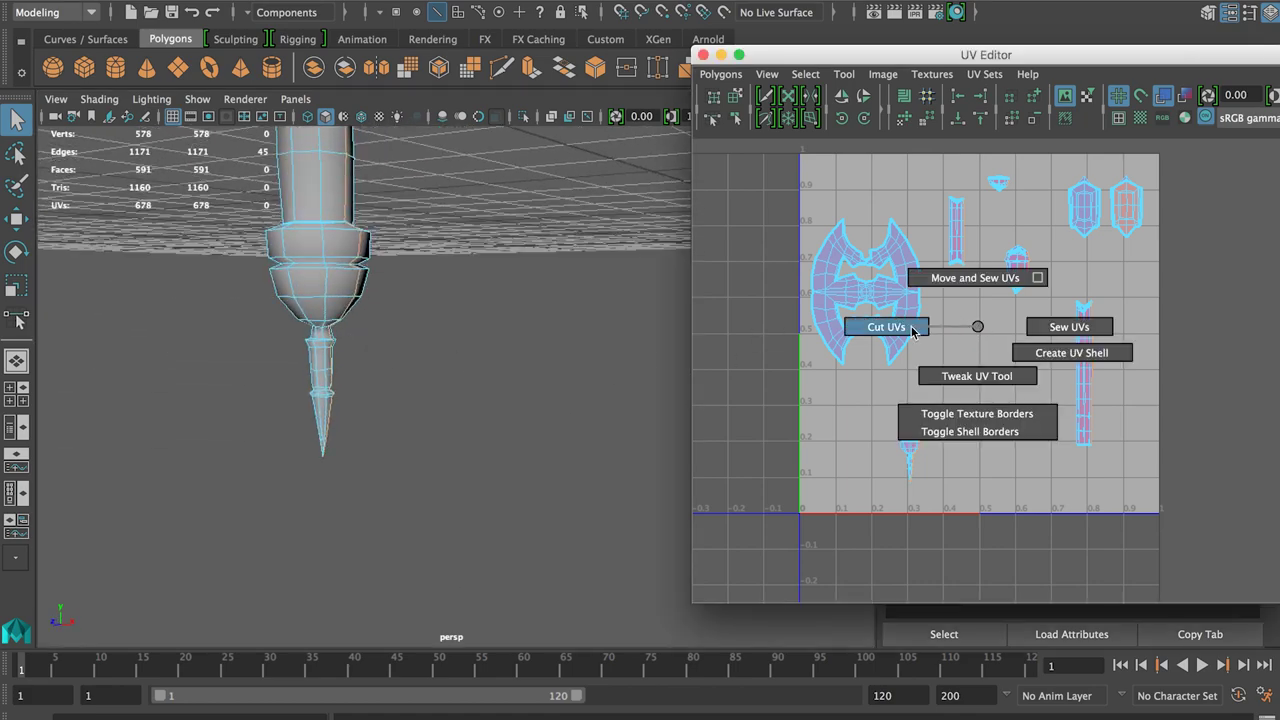
shift+right_drag(912, 332, 905, 331)
Select the upper handle shell's UVs and unfold it flat with the Smooth UV Tool
alt+middle_drag(440, 283, 530, 598)
alt+middle_drag(585, 150, 528, 383)
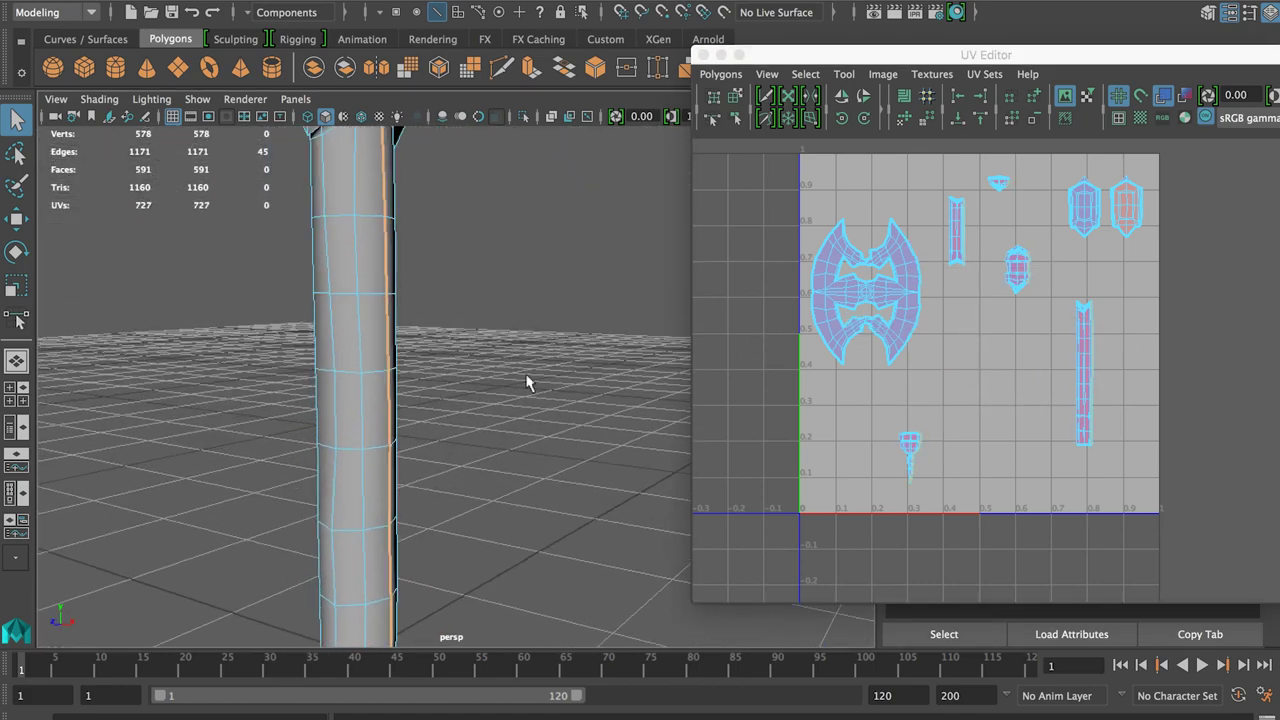
alt+right_drag(528, 383, 409, 323)
alt+middle_drag(435, 150, 483, 367)
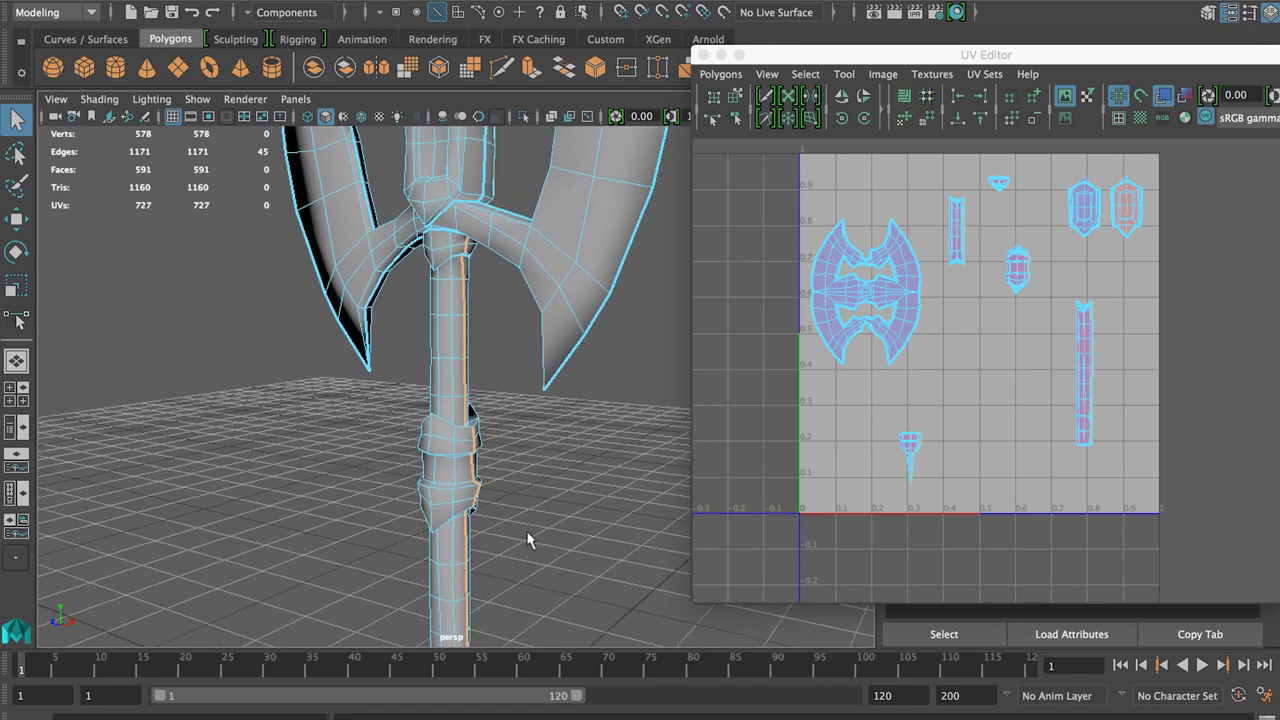
right_drag(962, 228, 1035, 221)
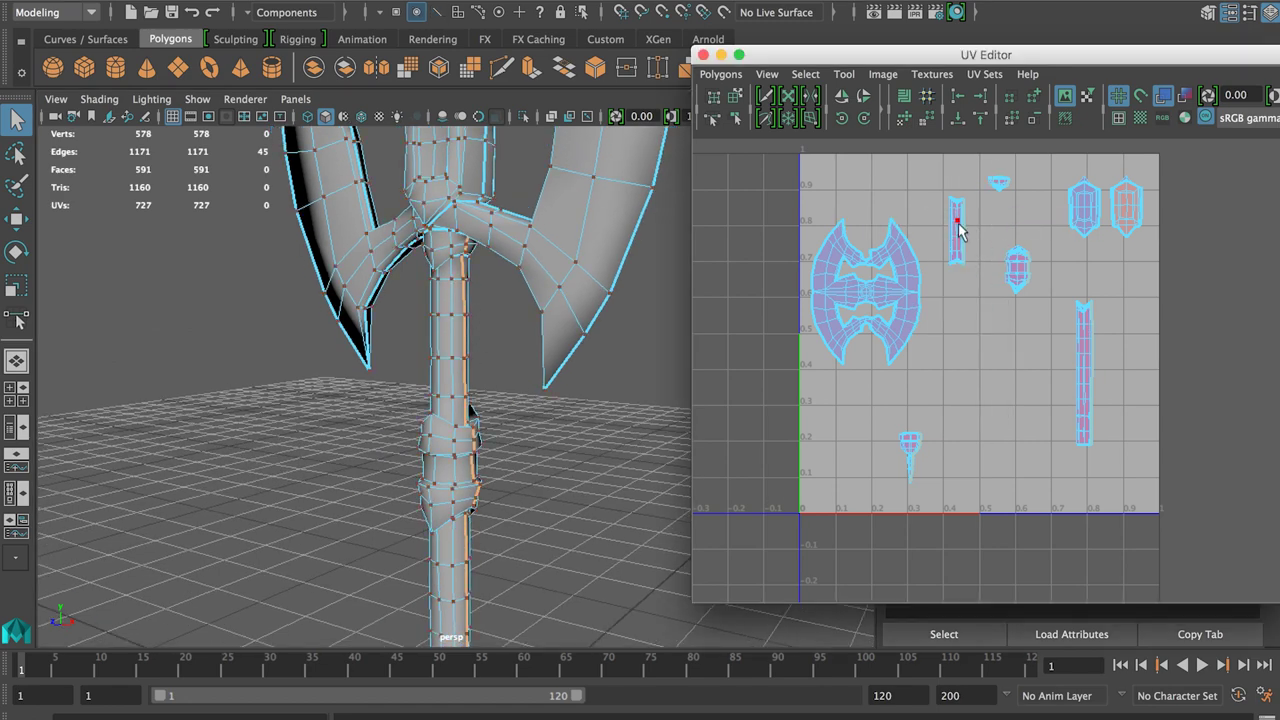
click(845, 74)
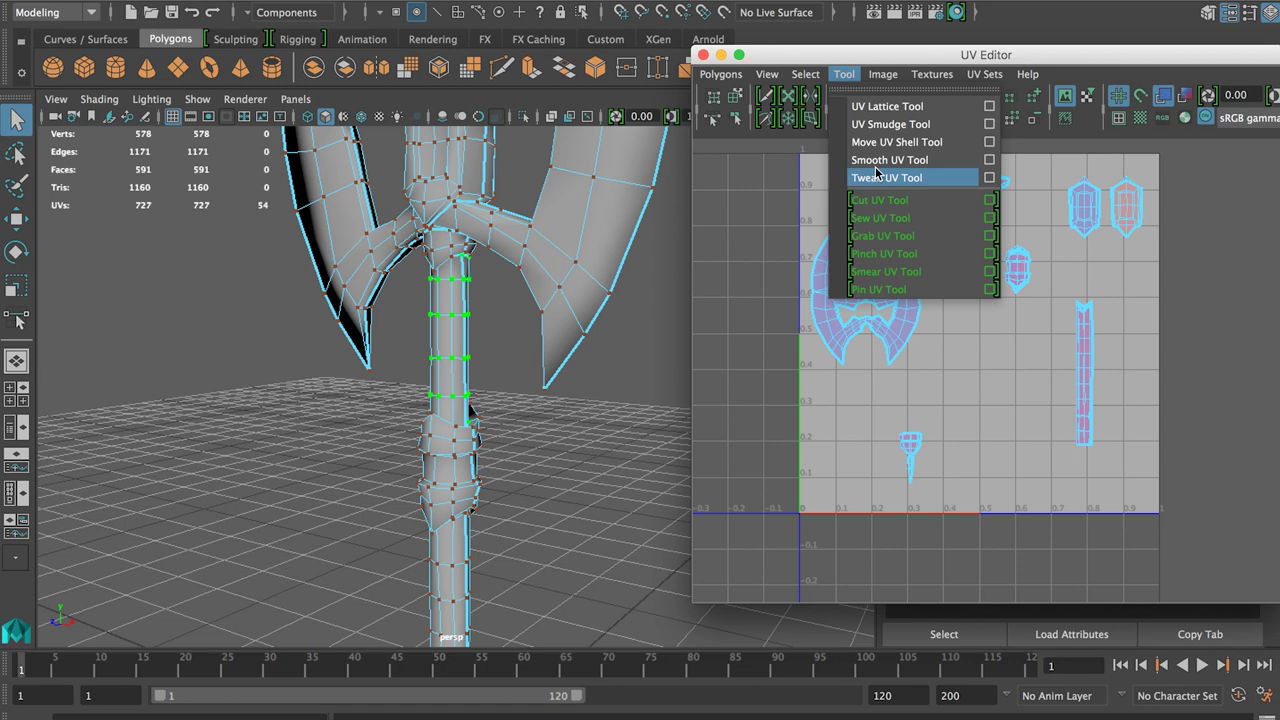
click(877, 177)
drag(903, 260, 918, 276)
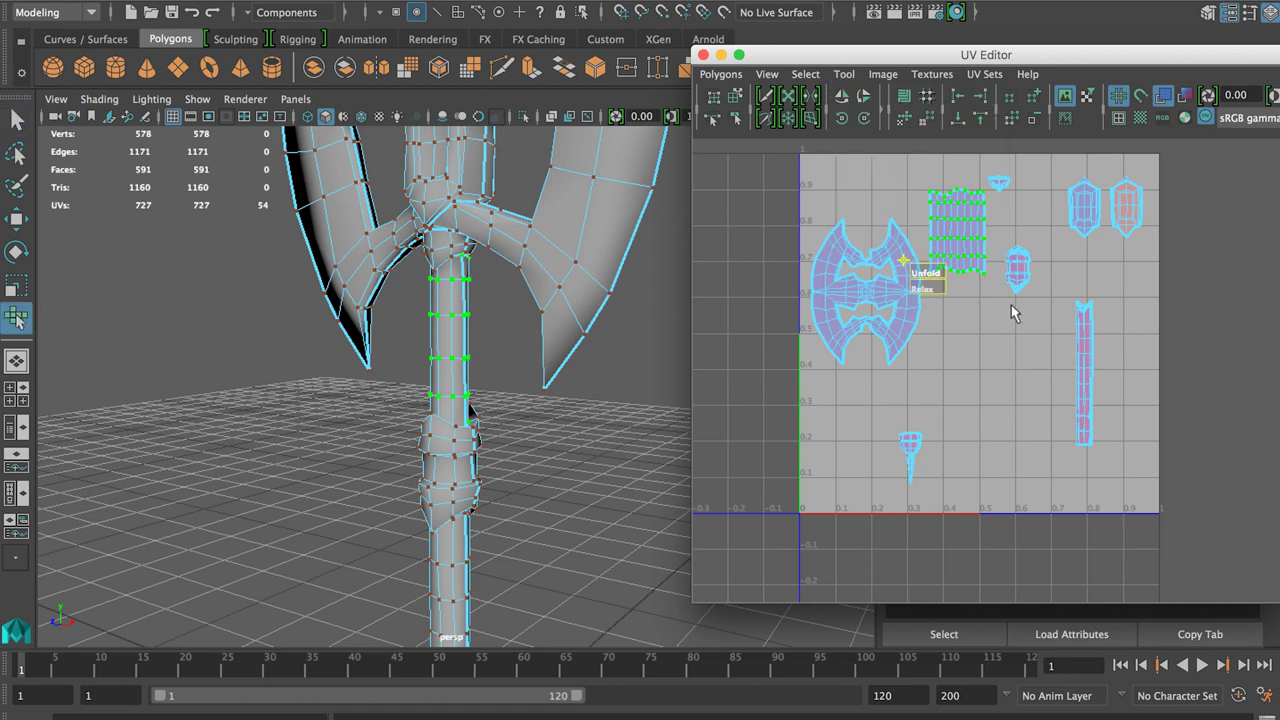
Select the long lower handle shell and unfold it into a flat rectangular grid
click(1082, 342)
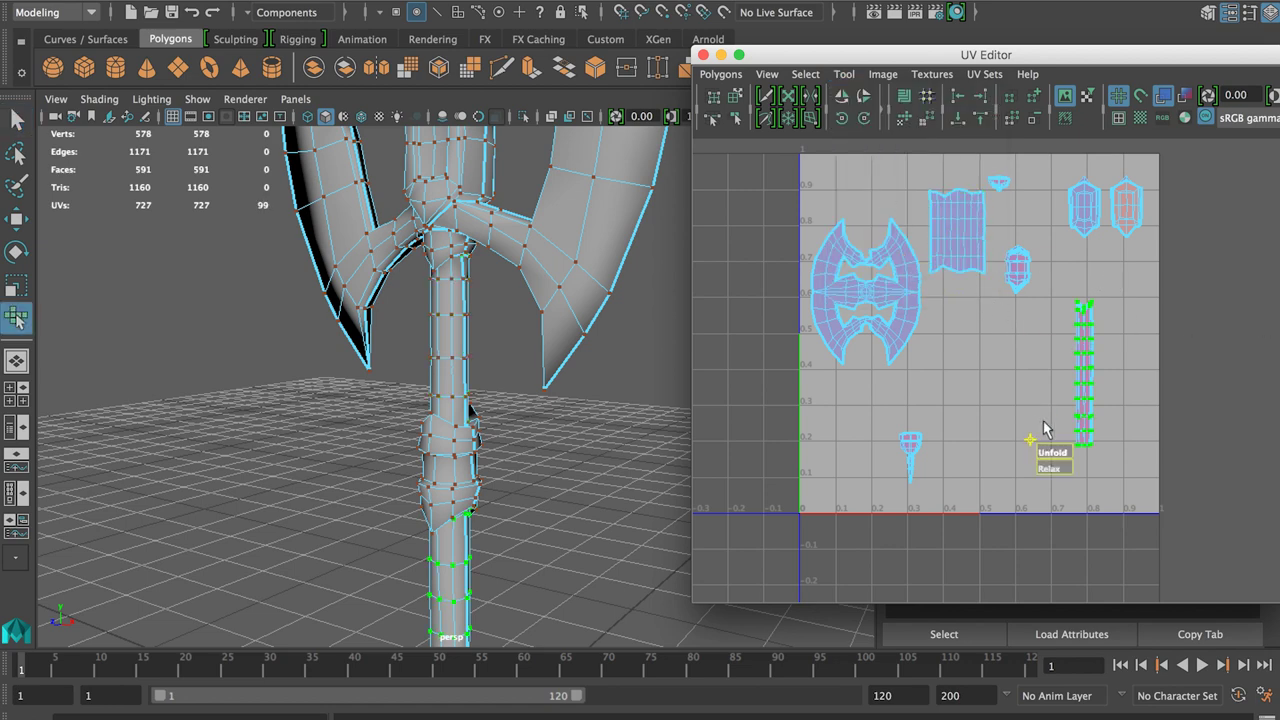
drag(1051, 453, 1063, 467)
scroll(1094, 296, up, 3)
alt+middle_drag(1094, 296, 992, 312)
drag(992, 516, 1030, 517)
scroll(935, 417, down, 2)
alt+middle_drag(935, 417, 997, 439)
Unfold both head block shells and move them so that they do not overlap
click(1077, 226)
drag(1038, 266, 1214, 258)
alt+middle_drag(1146, 238, 1108, 251)
key(w)
click(1105, 250)
drag(1043, 282, 1180, 284)
key(w)
drag(1087, 239, 1093, 288)
click(1108, 398)
scroll(840, 460, down, 1)
alt+middle_drag(840, 460, 873, 430)
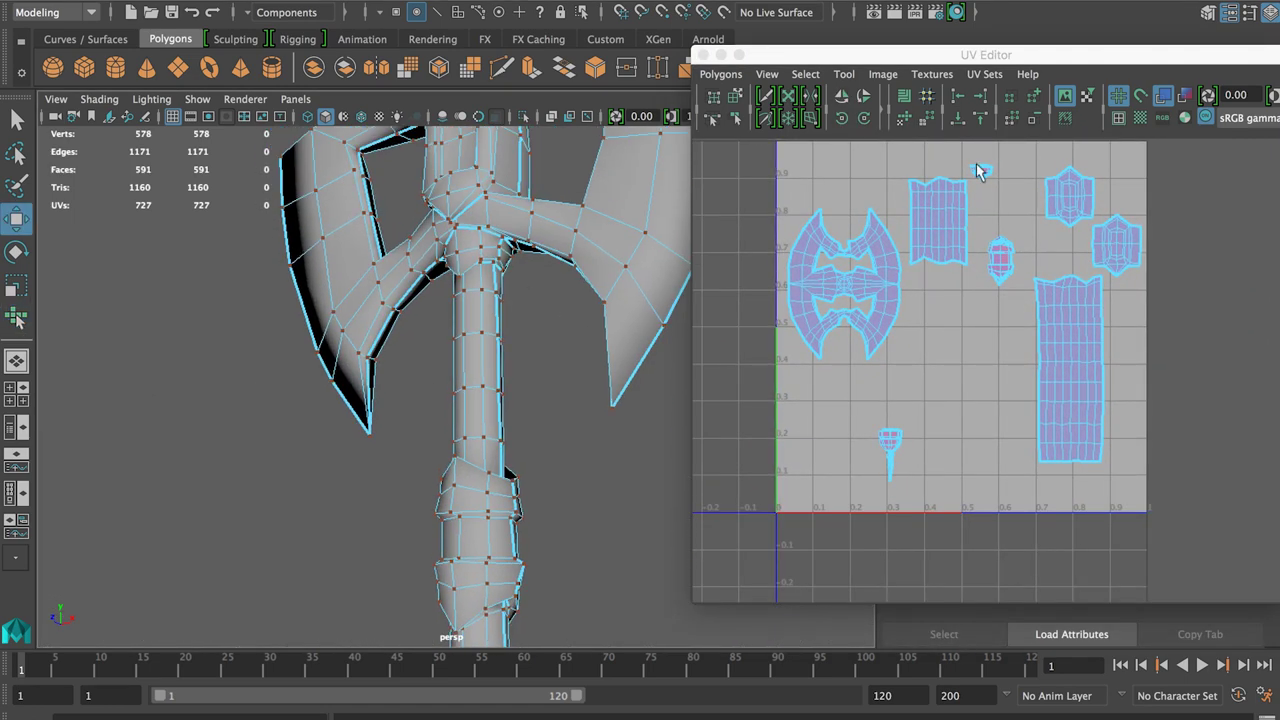
Unfold the small collar shell and move it clear of the upper handle shell
click(976, 163)
scroll(976, 163, up, 5)
drag(894, 240, 929, 280)
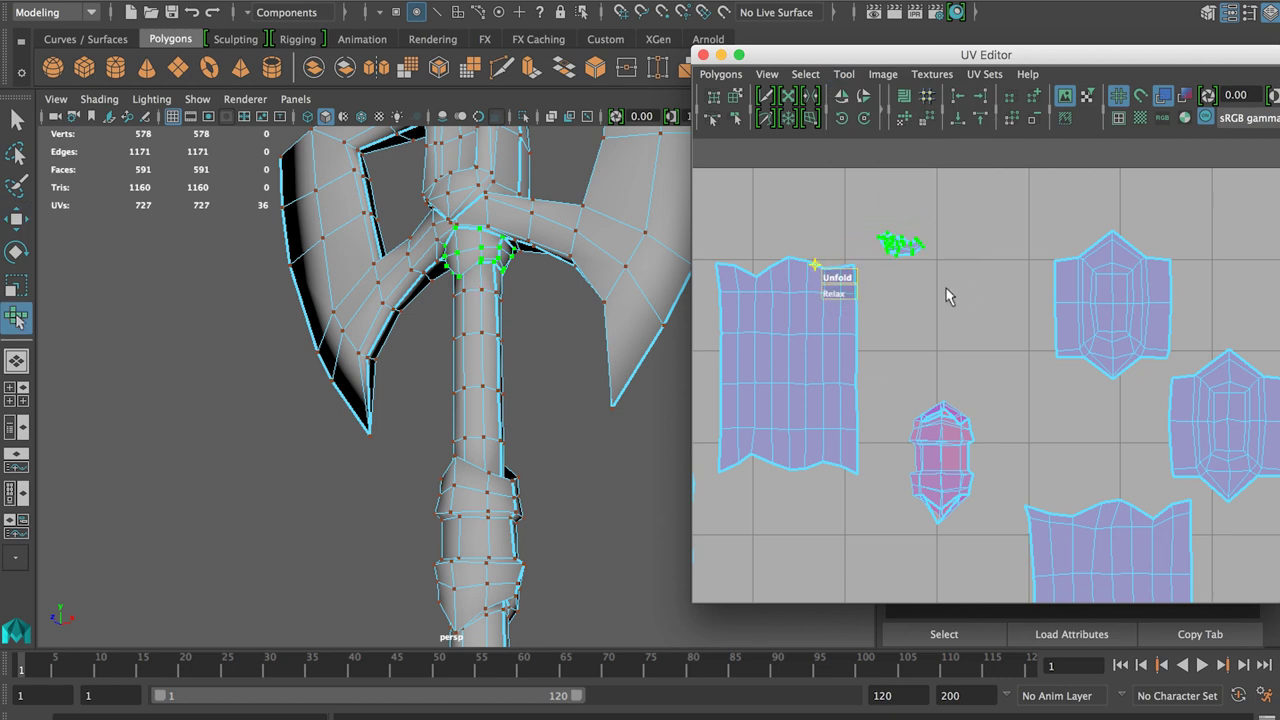
drag(833, 280, 1134, 268)
key(w)
drag(894, 244, 938, 237)
Unfold the overlapping inner UVs of the small collar shell and open the whole shell into a curved strip
click(905, 185)
click(929, 262)
key(y)
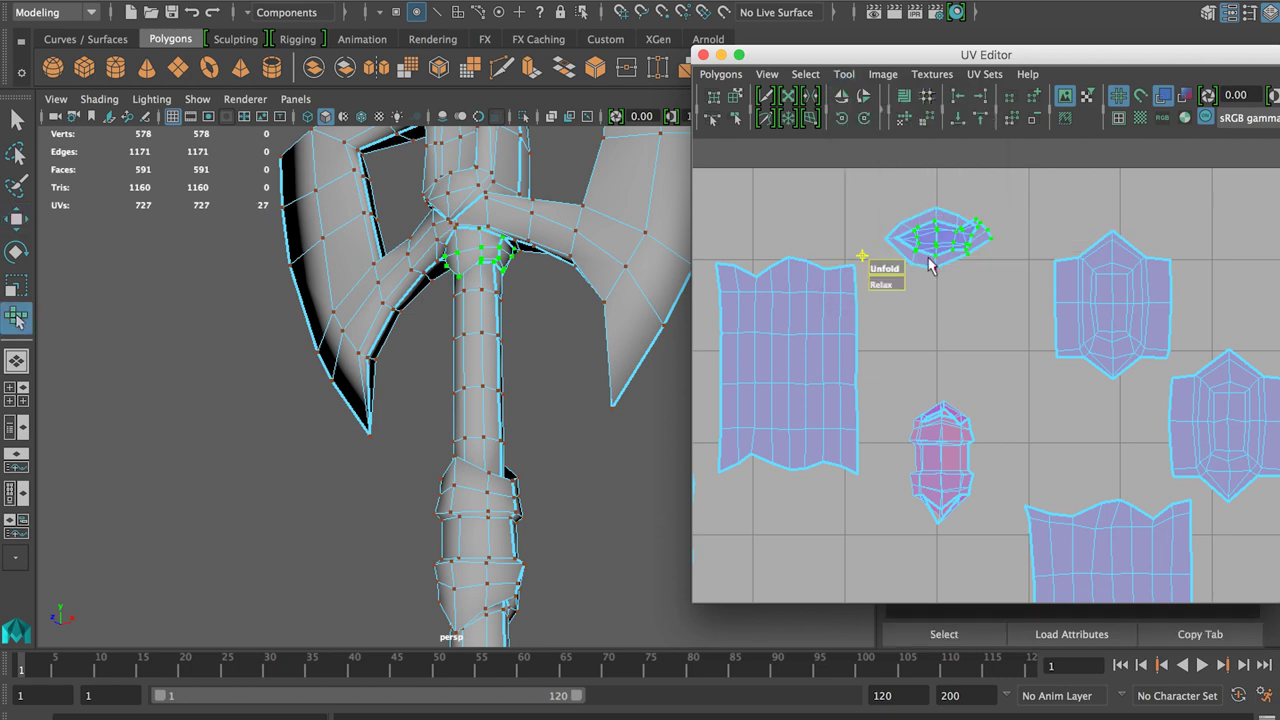
drag(884, 268, 930, 266)
scroll(930, 266, up, 3)
alt+middle_drag(925, 262, 935, 286)
drag(834, 279, 900, 250)
click(721, 75)
click(763, 491)
drag(1023, 158, 832, 285)
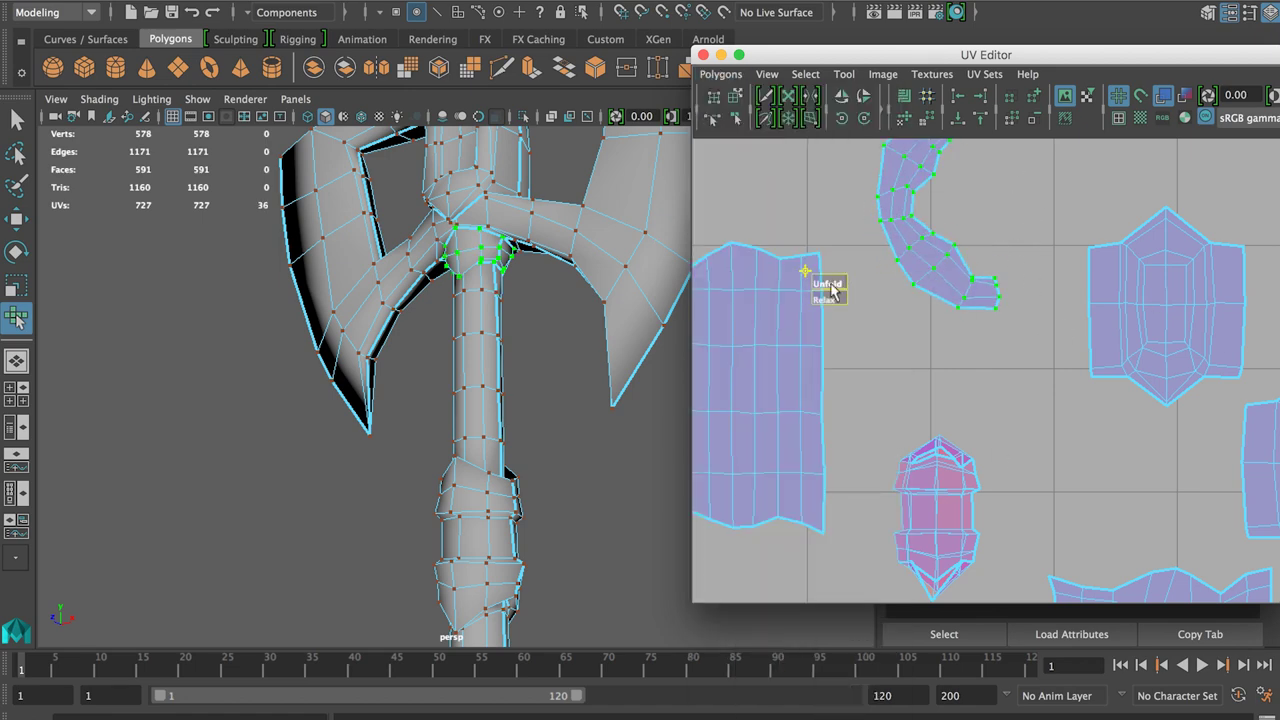
scroll(896, 312, down, 1)
alt+middle_drag(898, 312, 900, 343)
drag(836, 331, 842, 331)
Select the middle collar shell's UVs and start unfolding its overlapping parts
scroll(900, 400, down, 3)
alt+middle_drag(922, 420, 910, 235)
click(910, 225)
drag(913, 217, 988, 364)
drag(885, 361, 899, 361)
scroll(899, 358, up, 2)
drag(946, 207, 866, 327)
scroll(890, 255, up, 1)
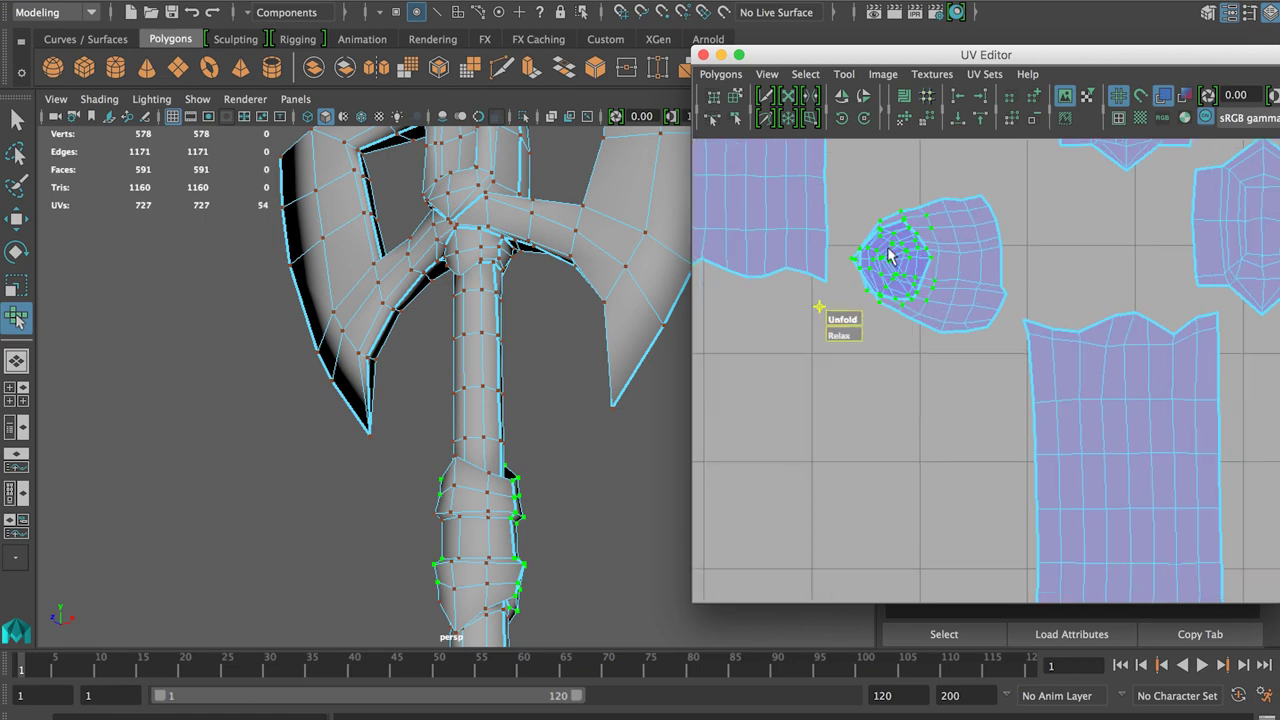
Unfold the bunched UVs at the end of the middle collar shell until the shell lies flat
drag(938, 230, 850, 304)
drag(842, 319, 850, 319)
scroll(966, 258, up, 3)
drag(817, 272, 838, 272)
alt+middle_drag(948, 255, 964, 270)
scroll(965, 271, up, 1)
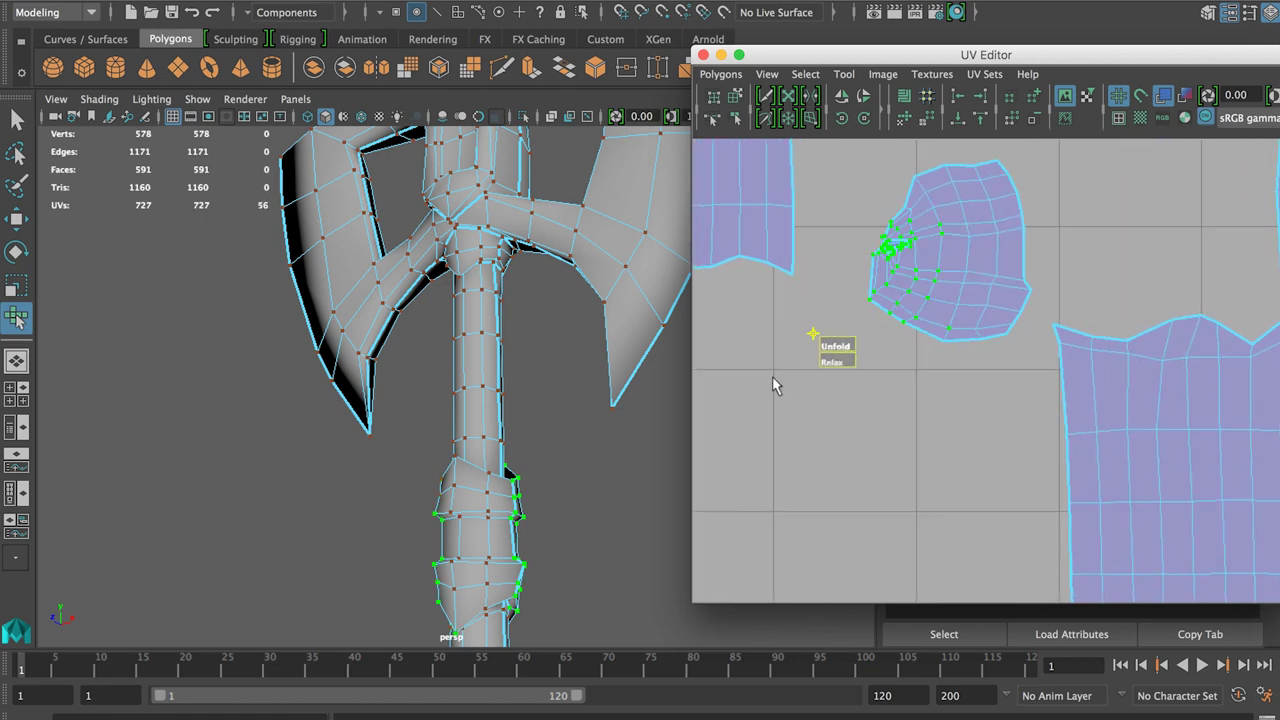
drag(835, 346, 1114, 337)
drag(796, 348, 930, 350)
scroll(968, 251, down, 2)
click(968, 251)
double_click(968, 251)
scroll(945, 305, down, 2)
key(w)
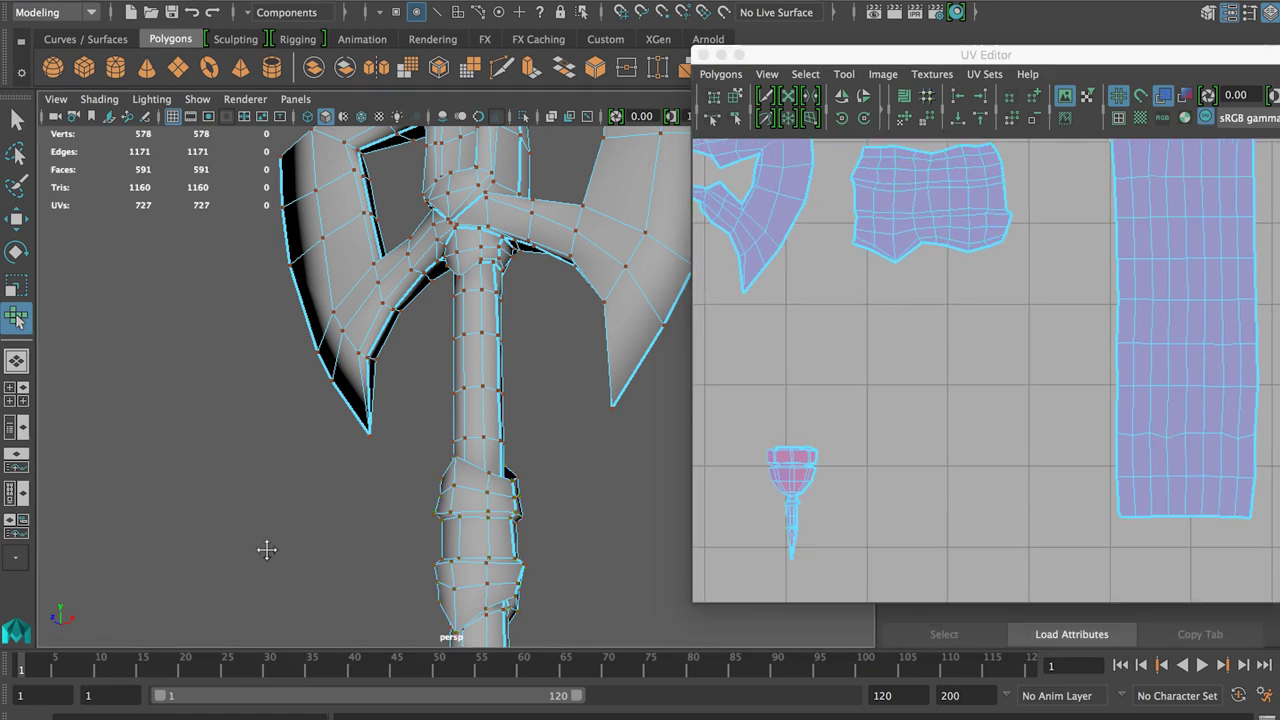
Select all UVs of the pommel and spike shell and unfold them
alt+drag(266, 549, 620, 455)
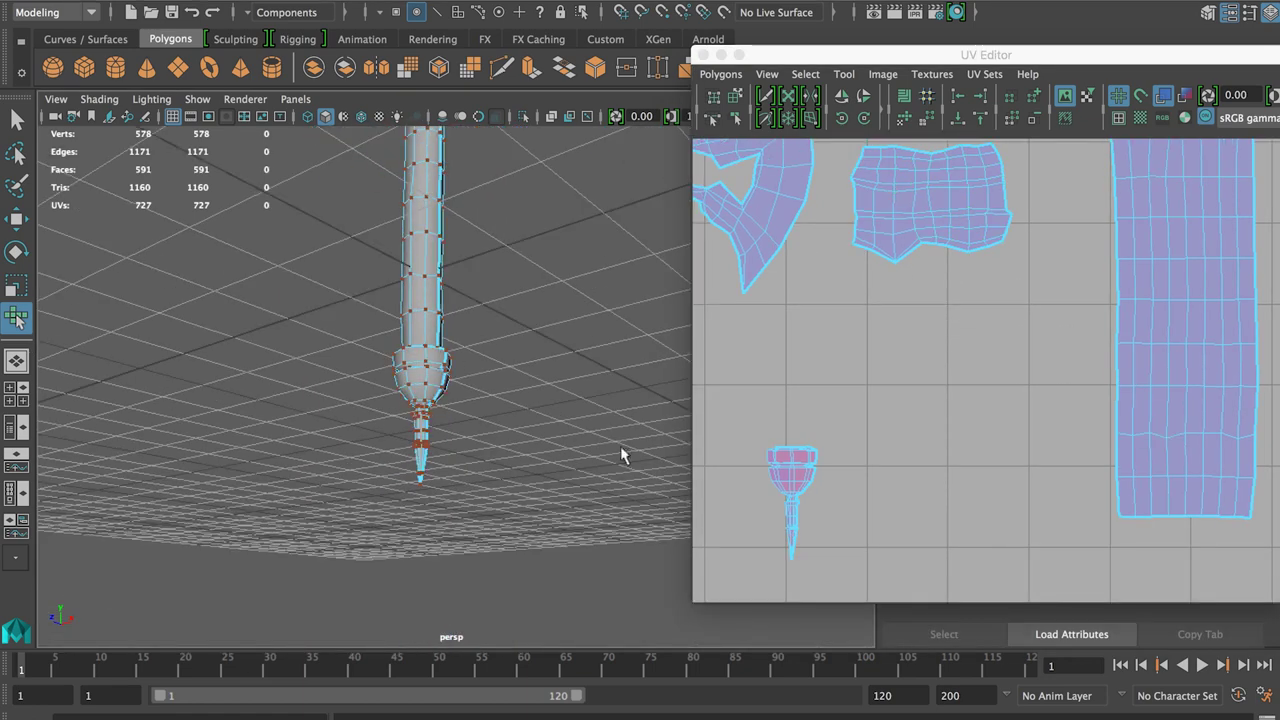
drag(752, 430, 840, 582)
drag(731, 572, 760, 577)
scroll(800, 520, up, 2)
alt+middle_drag(800, 520, 1060, 430)
drag(866, 329, 1126, 509)
drag(866, 492, 985, 466)
Reselect the whole pommel shell and unfold it further to open its fan-shaped upper part
scroll(985, 466, down, 2)
drag(805, 300, 1114, 560)
drag(830, 556, 890, 540)
scroll(874, 446, up, 4)
scroll(984, 320, down, 2)
alt+middle_drag(984, 320, 1064, 287)
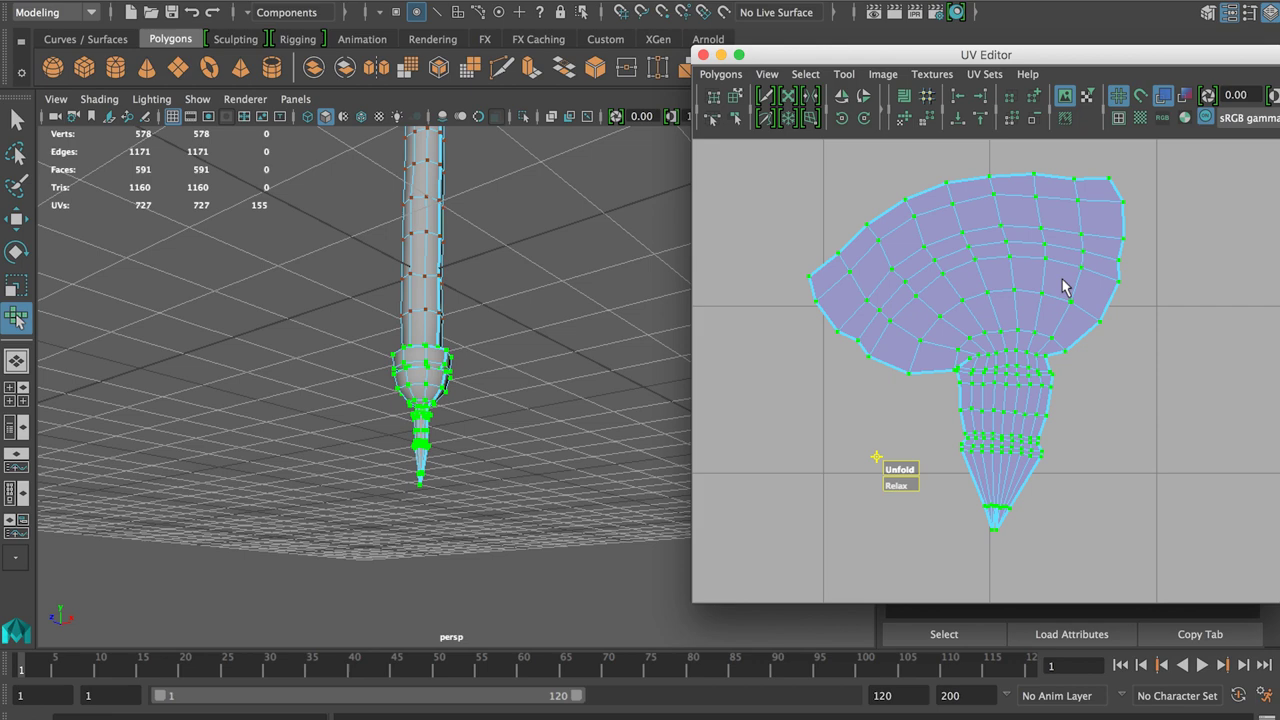
drag(1085, 430, 1151, 430)
scroll(452, 358, up, 5)
Select an edge near the tip of the pommel spike and sew its UVs
alt+drag(452, 358, 286, 398)
alt+middle_drag(286, 398, 568, 244)
click(548, 326)
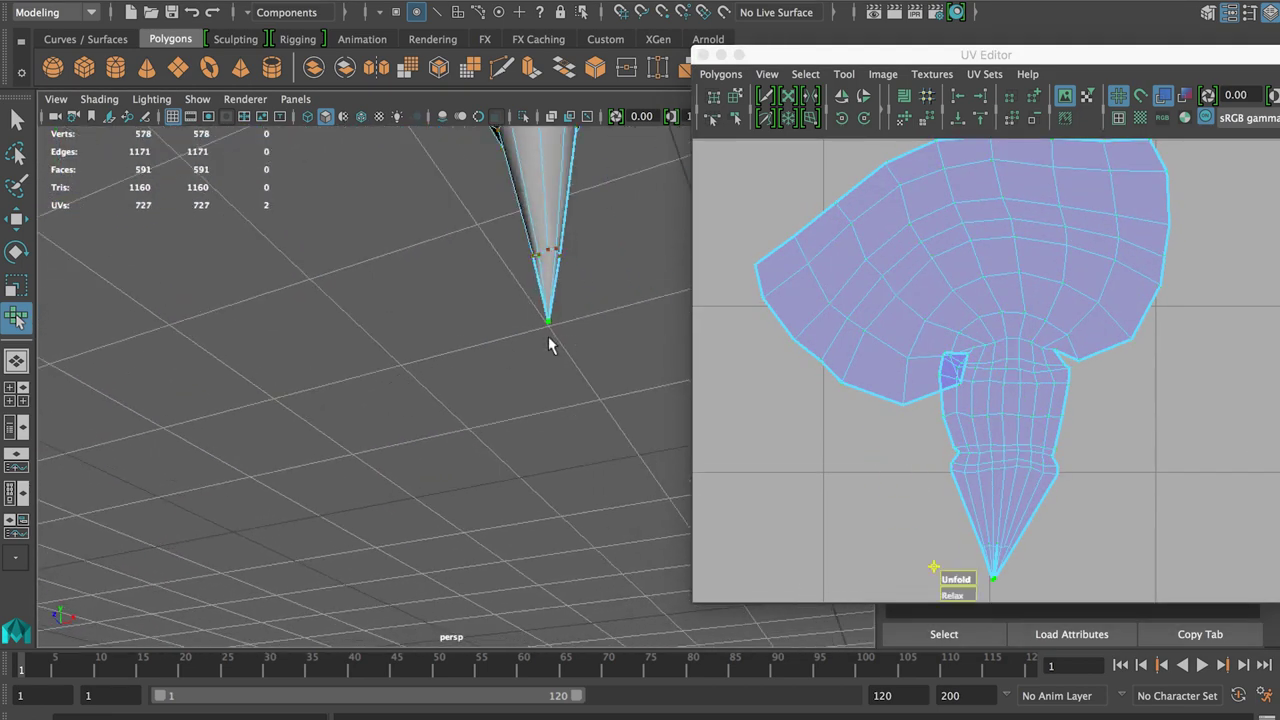
alt+drag(548, 345, 448, 392)
right_drag(443, 249, 440, 202)
click(460, 352)
shift+right_drag(1031, 460, 1091, 469)
Unfold the selected UVs of the pommel shell and examine the folded area at the spike's neck on the model
scroll(1020, 430, down, 3)
click(994, 368)
drag(803, 524, 856, 506)
scroll(977, 394, up, 5)
click(839, 378)
alt+drag(387, 203, 335, 130)
alt+middle_drag(335, 130, 351, 243)
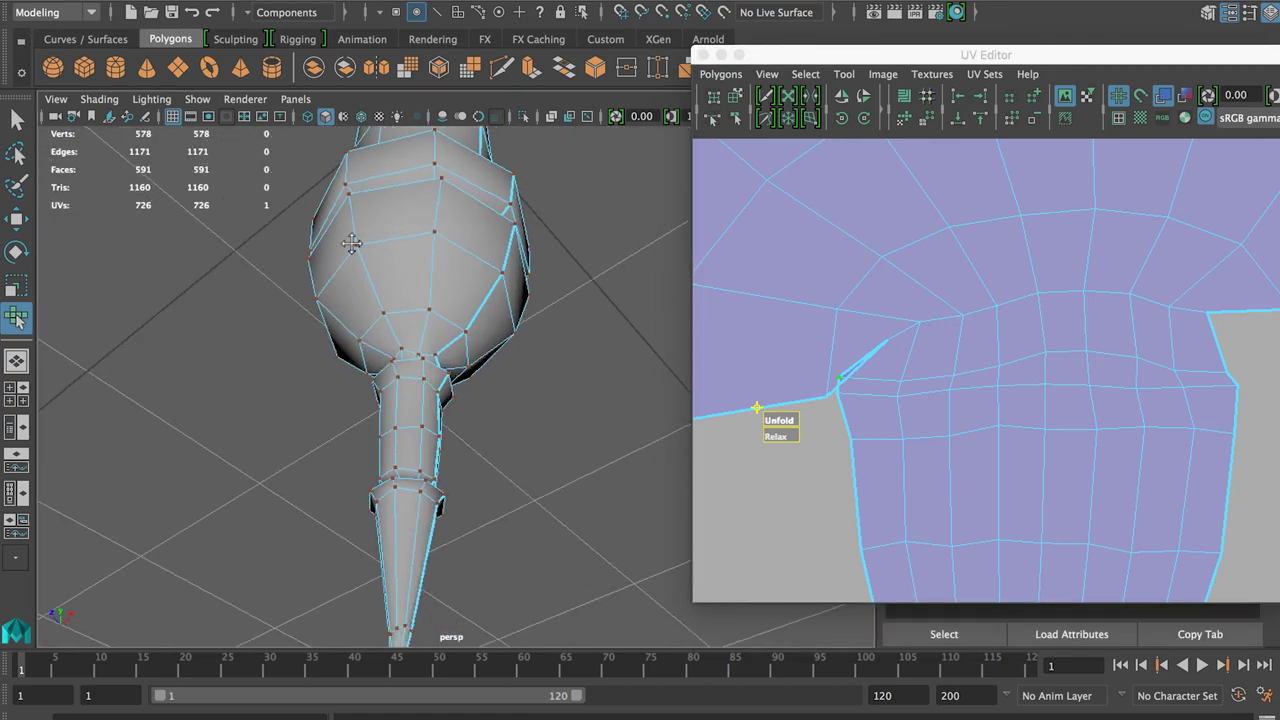
key(4)
alt+drag(351, 243, 563, 380)
scroll(371, 340, up, 8)
key(5)
scroll(963, 431, up, 4)
scroll(963, 431, down, 5)
Unfold the UVs around the spike's neck and the complete pommel shell again
drag(842, 290, 1110, 424)
mouse_move(814, 456)
mouse_down()
mouse_move(822, 483)
mouse_move(728, 454)
mouse_up()
scroll(728, 454, down, 6)
drag(820, 210, 1157, 511)
scroll(823, 535, up, 1)
drag(820, 534, 877, 453)
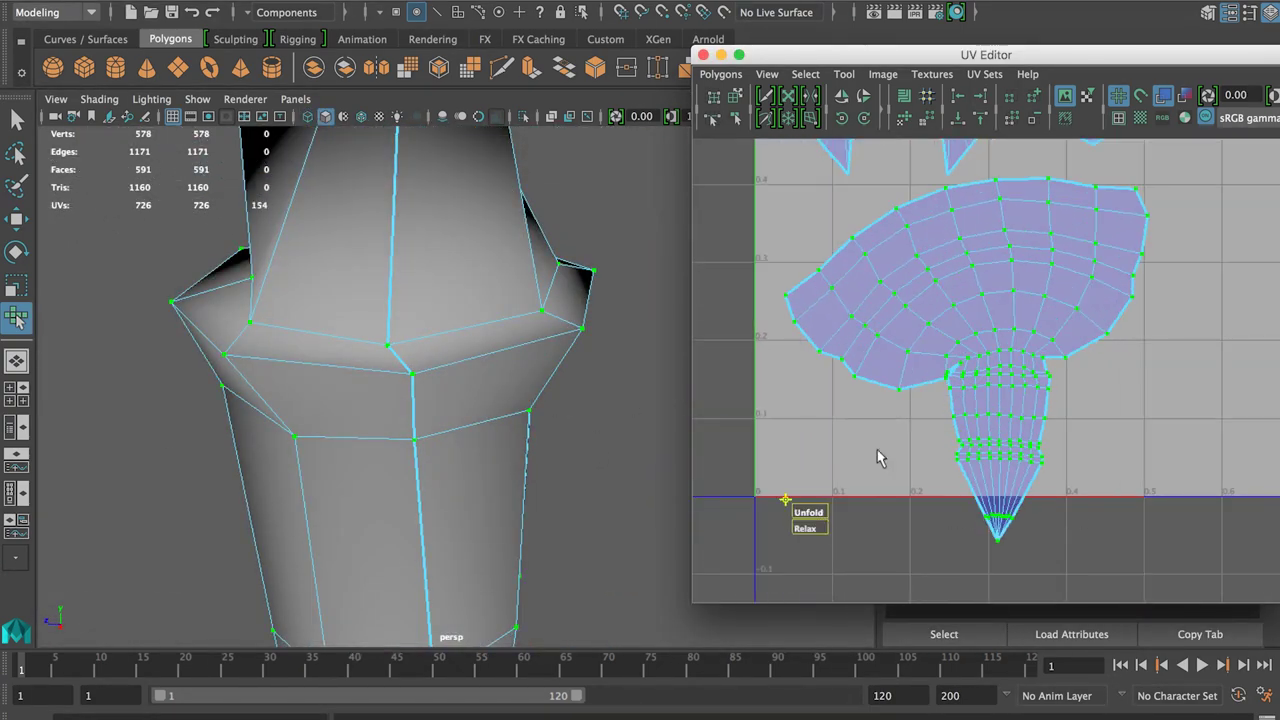
scroll(1000, 440, up, 5)
key(w)
scroll(872, 330, down, 5)
Unfold the pommel shell once more with the Smooth UV Tool and clear the UV selection
click(881, 74)
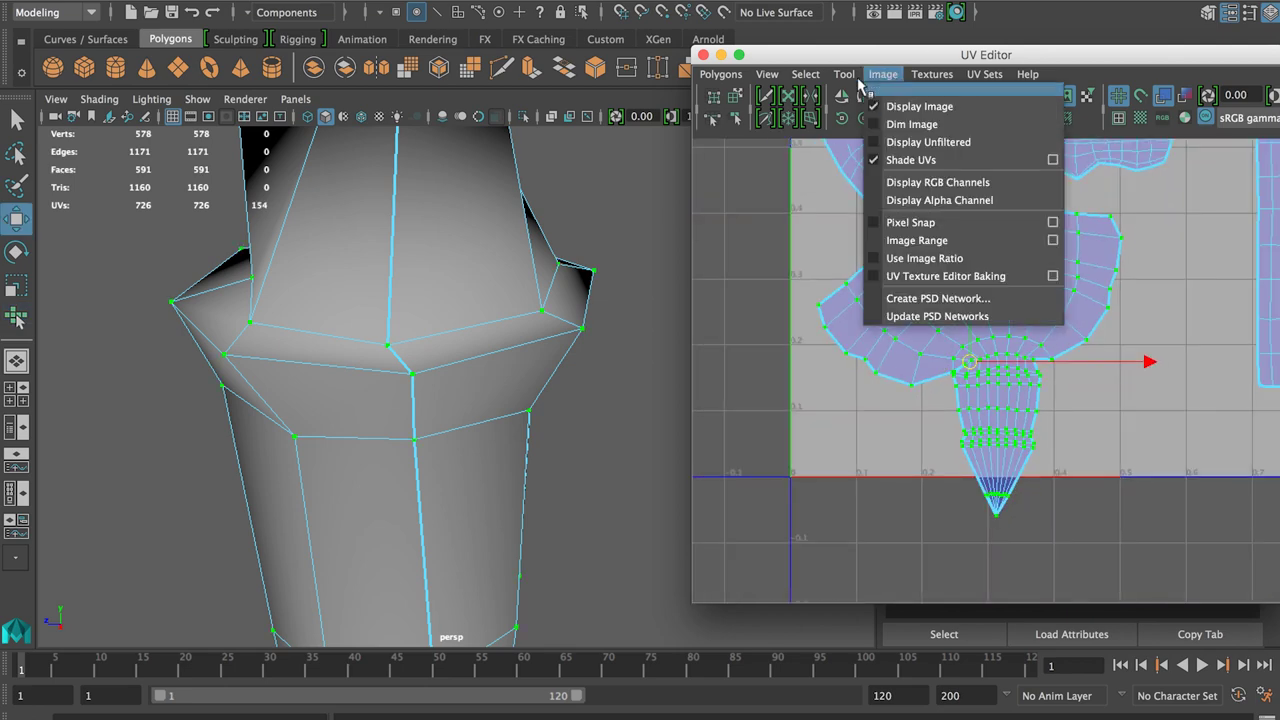
click(878, 146)
drag(793, 526, 972, 512)
click(868, 522)
scroll(1014, 346, down, 5)
scroll(556, 425, down, 10)
alt+drag(554, 418, 625, 405)
alt+middle_drag(1084, 276, 995, 358)
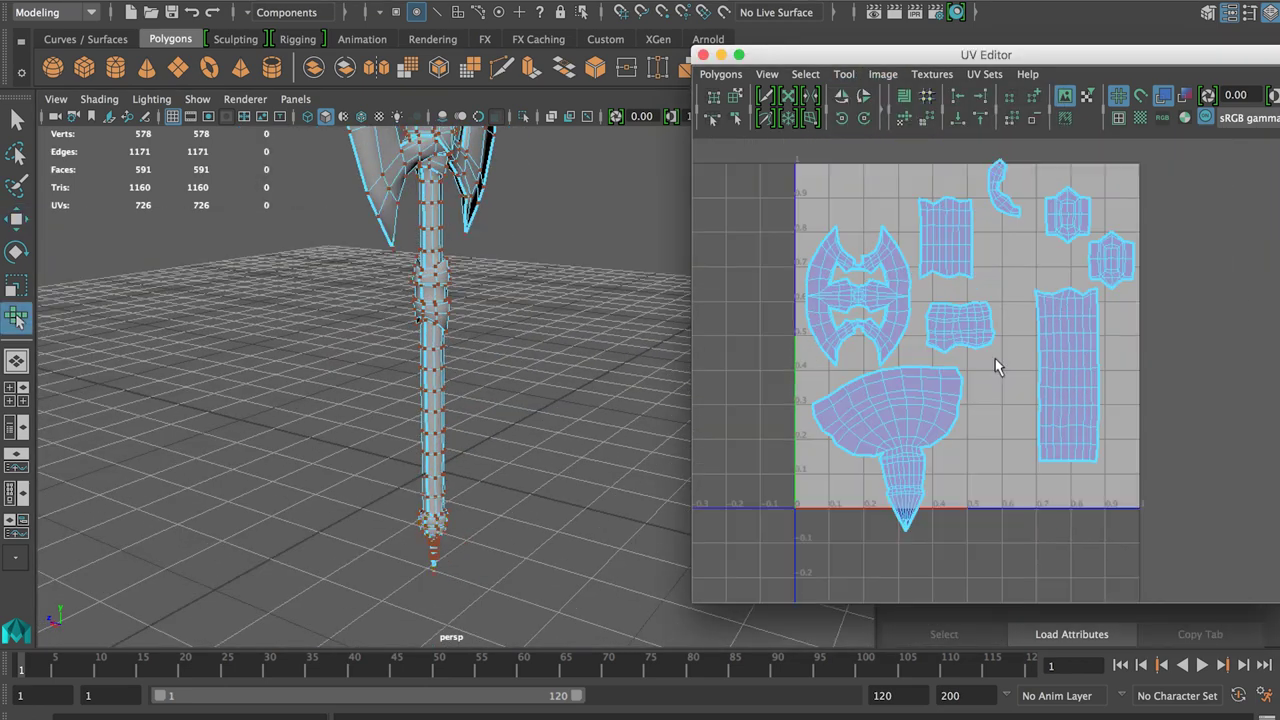
Scale down the pommel shell and move it into the lower-left corner of the UV square
drag(995, 360, 785, 540)
key(e)
key(r)
drag(887, 448, 810, 449)
key(w)
drag(889, 446, 830, 474)
Scale down the long handle shell and place it above the pommel shell, with the blade shell moved into the UV square's upper-left corner
key(r)
drag(1070, 377, 1025, 380)
key(w)
drag(1069, 376, 834, 412)
key(w)
drag(858, 297, 853, 252)
click(953, 262)
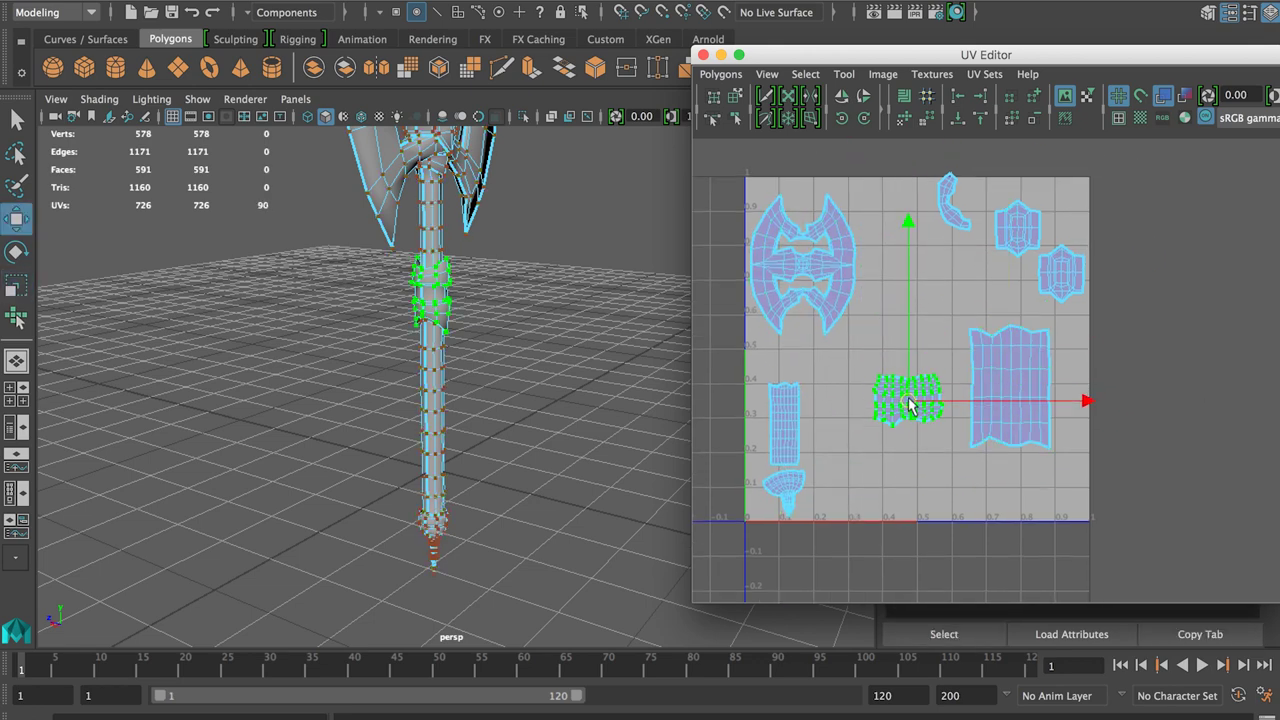
Move the curved strip shell beneath the blade shell, then turn the blade shell sideways, enlarge it and fit it inside the UV square
click(946, 200)
mouse_move(946, 200)
mouse_down()
mouse_move(830, 437)
mouse_move(847, 407)
mouse_up()
click(803, 264)
key(r)
drag(804, 264, 941, 264)
key(w)
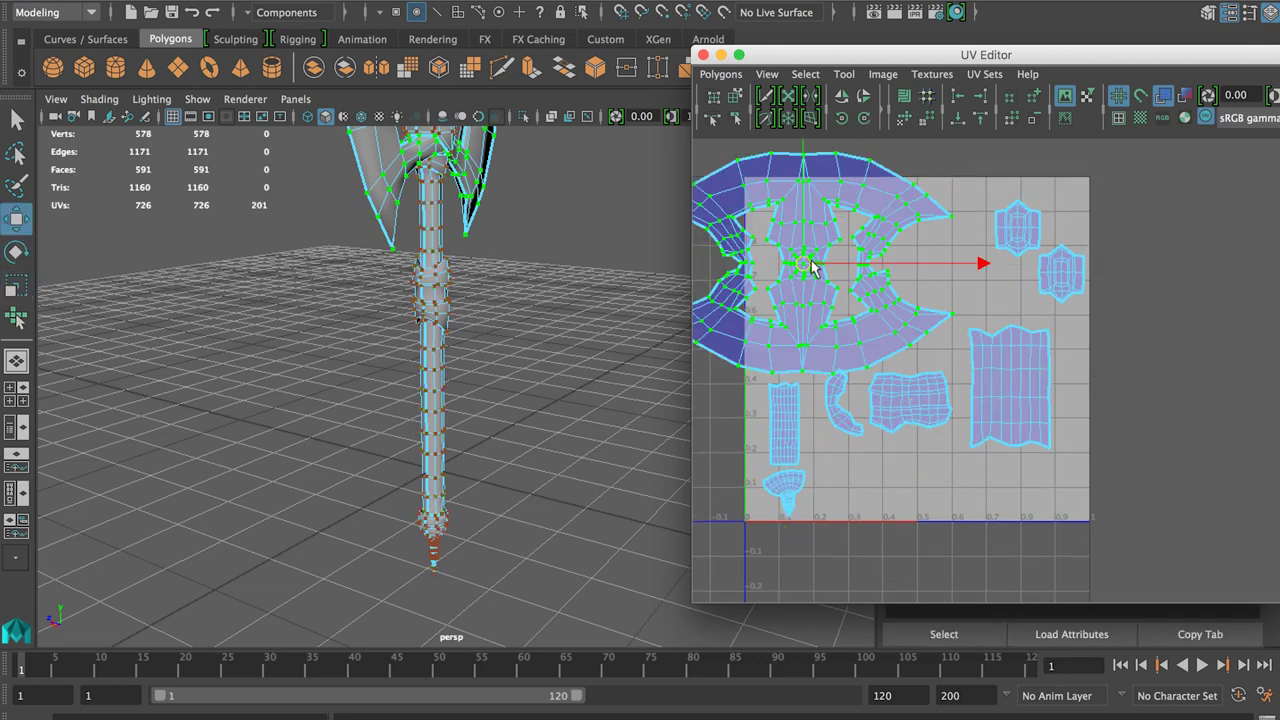
drag(806, 264, 866, 275)
Arrange the hexagonal cap, handle, collar, curved strip and pommel shells beside and beneath the blade shell without overlaps
click(1063, 280)
drag(1063, 279, 1018, 295)
click(1011, 385)
drag(1011, 384, 1018, 400)
click(788, 424)
drag(789, 424, 774, 399)
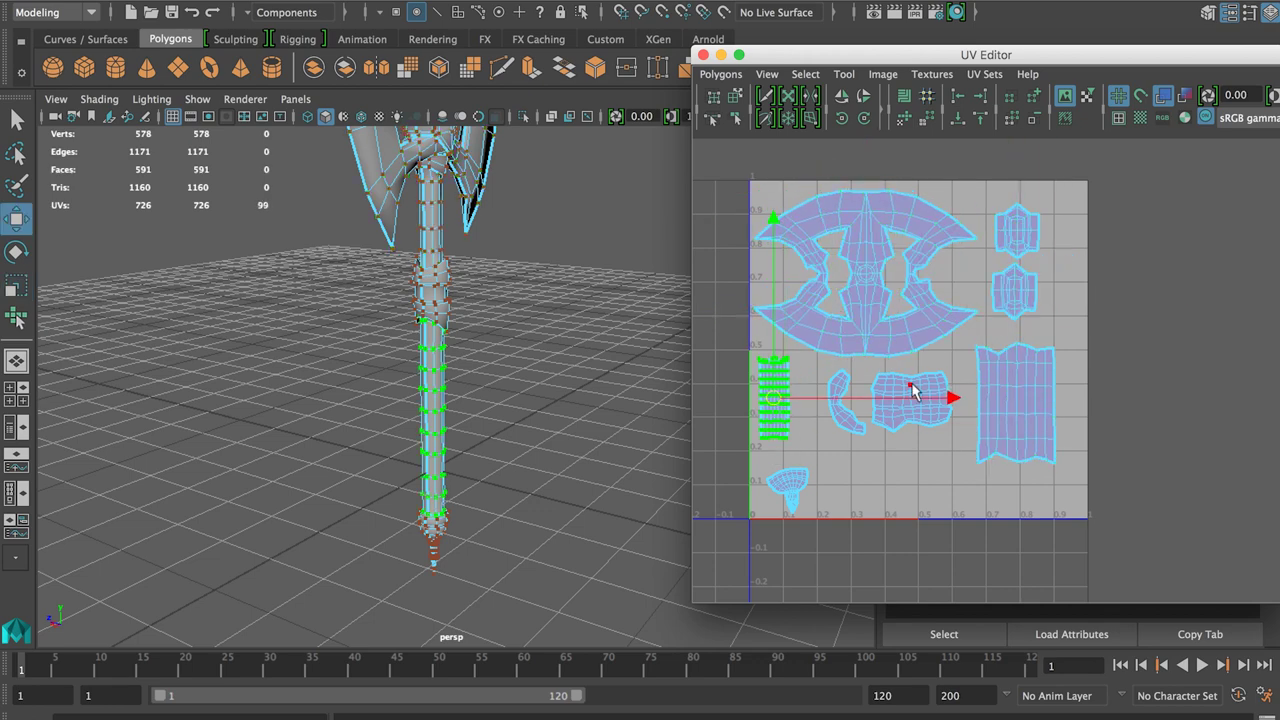
click(911, 391)
drag(912, 401, 930, 391)
click(843, 403)
click(849, 475)
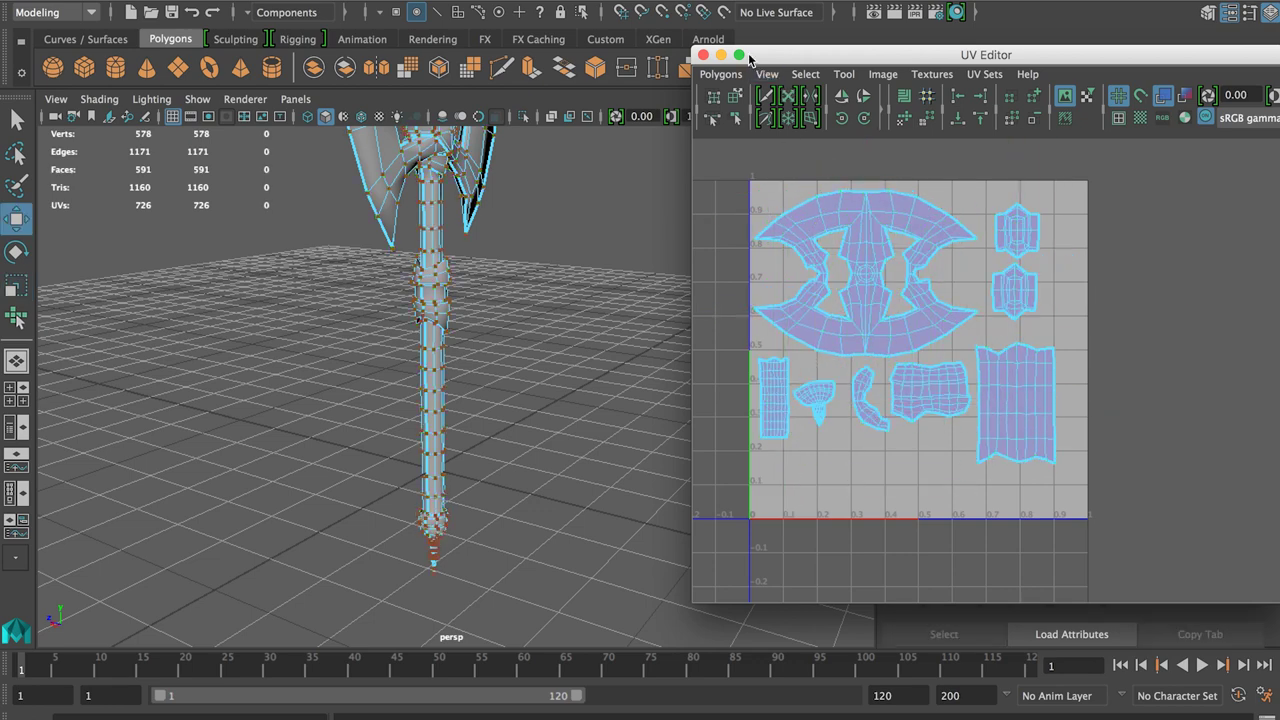
Open the Layout UVs options and set Prescale to None
click(720, 74)
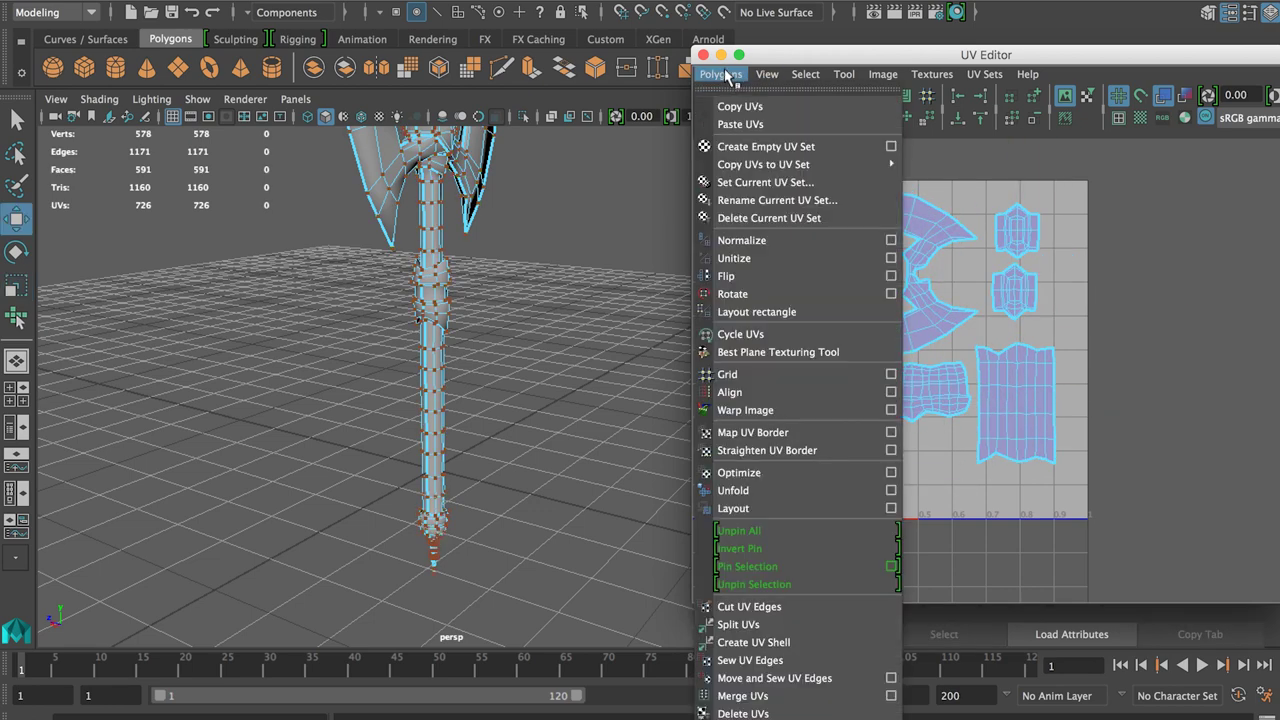
click(891, 508)
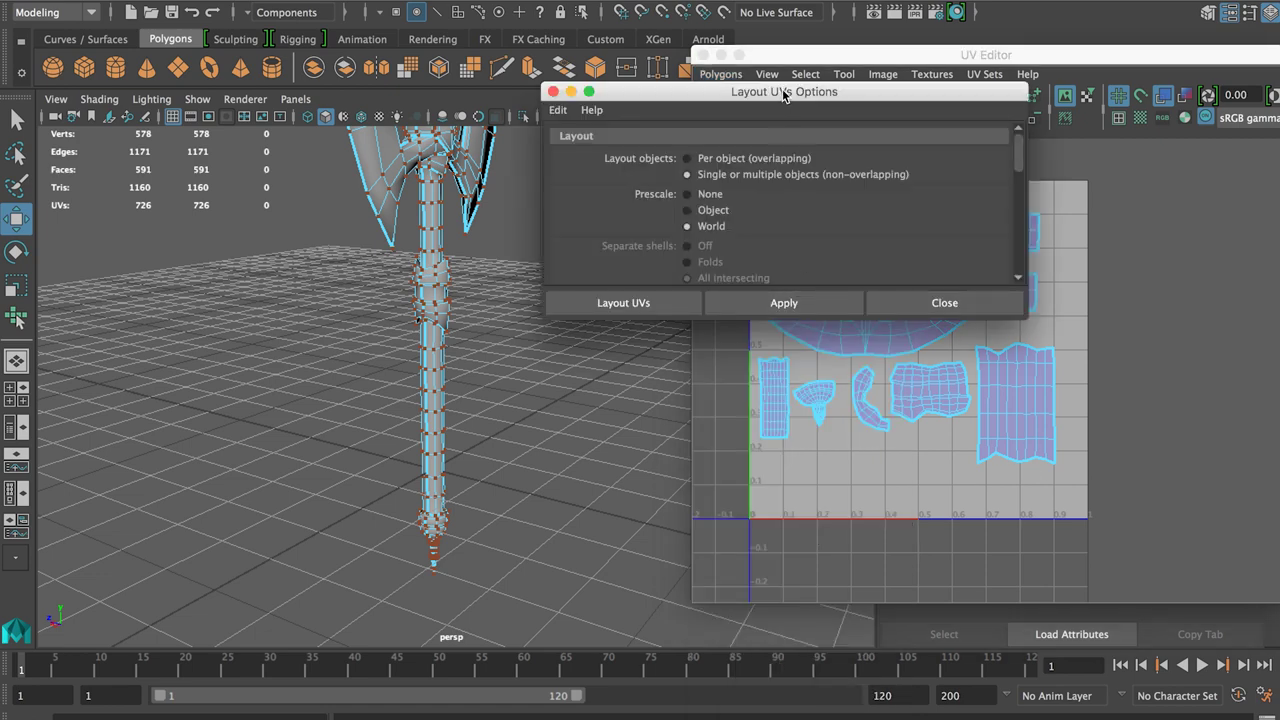
drag(785, 94, 409, 86)
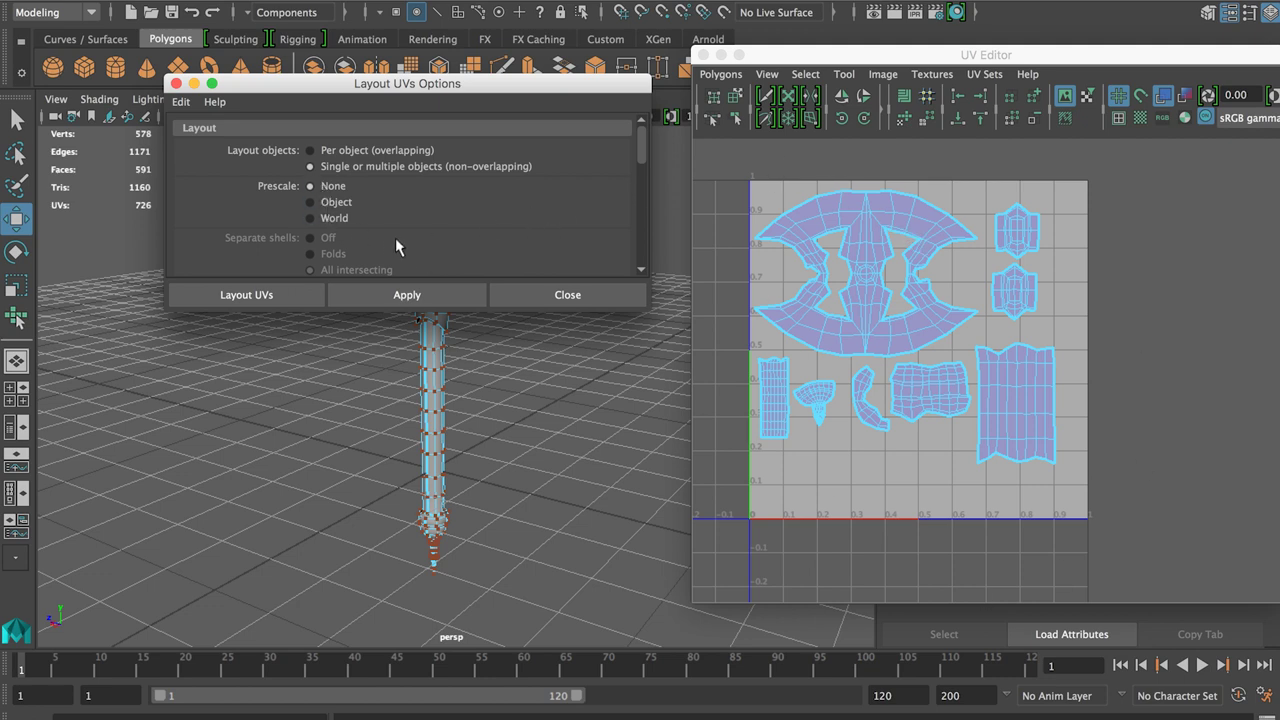
scroll(395, 237, down, 2)
click(356, 237)
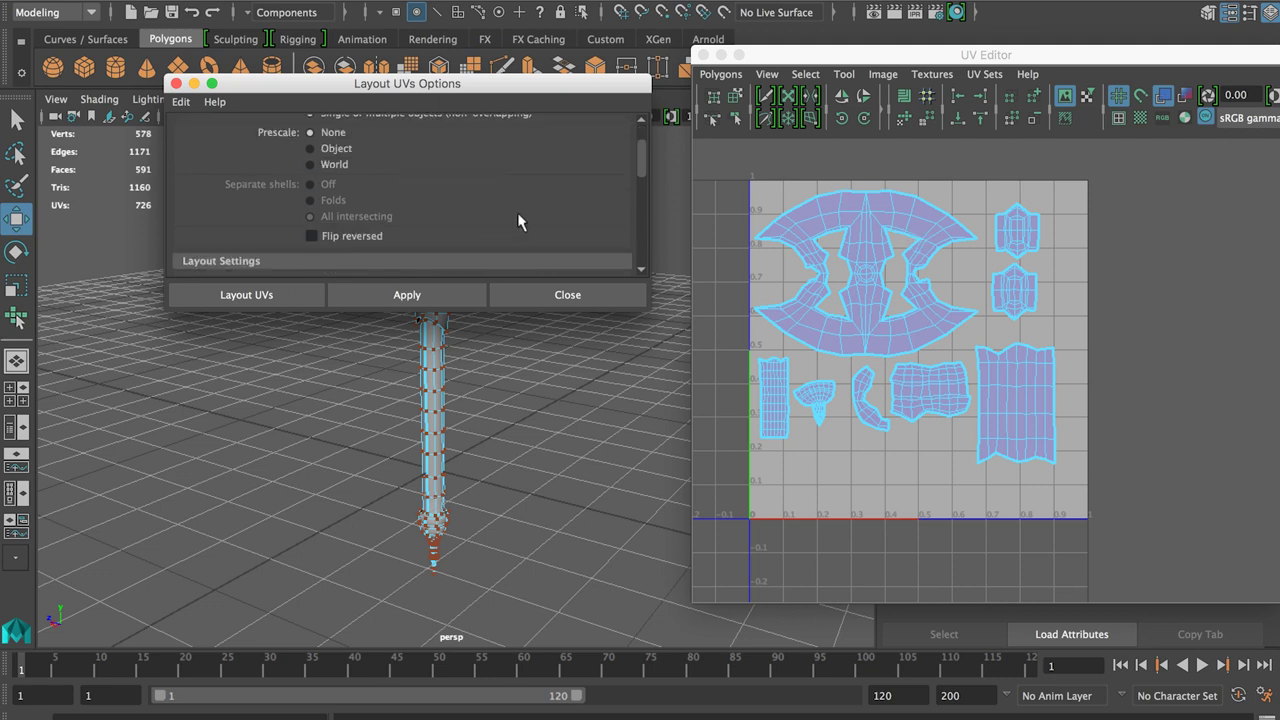
Lay out all UV shells with shell layout Into region, Uniform scale mode, Bounding box stacking and 90 degrees rotation
scroll(518, 215, down, 3)
click(324, 178)
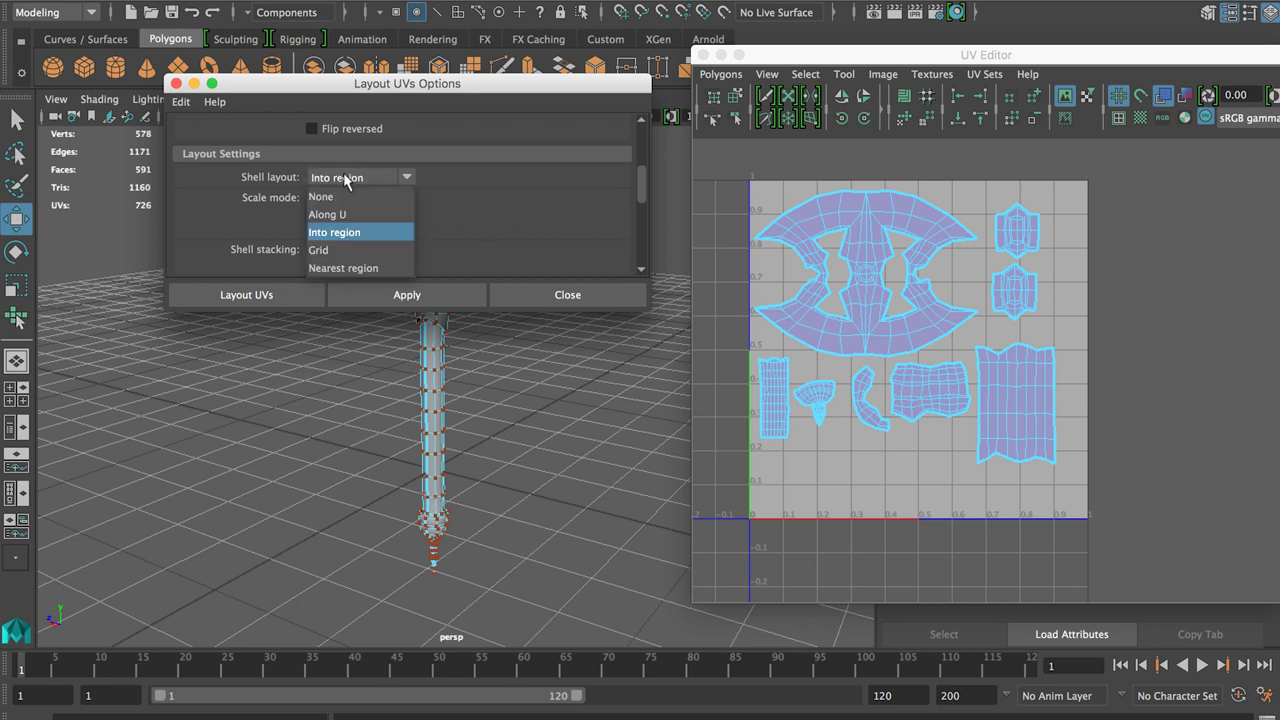
click(372, 233)
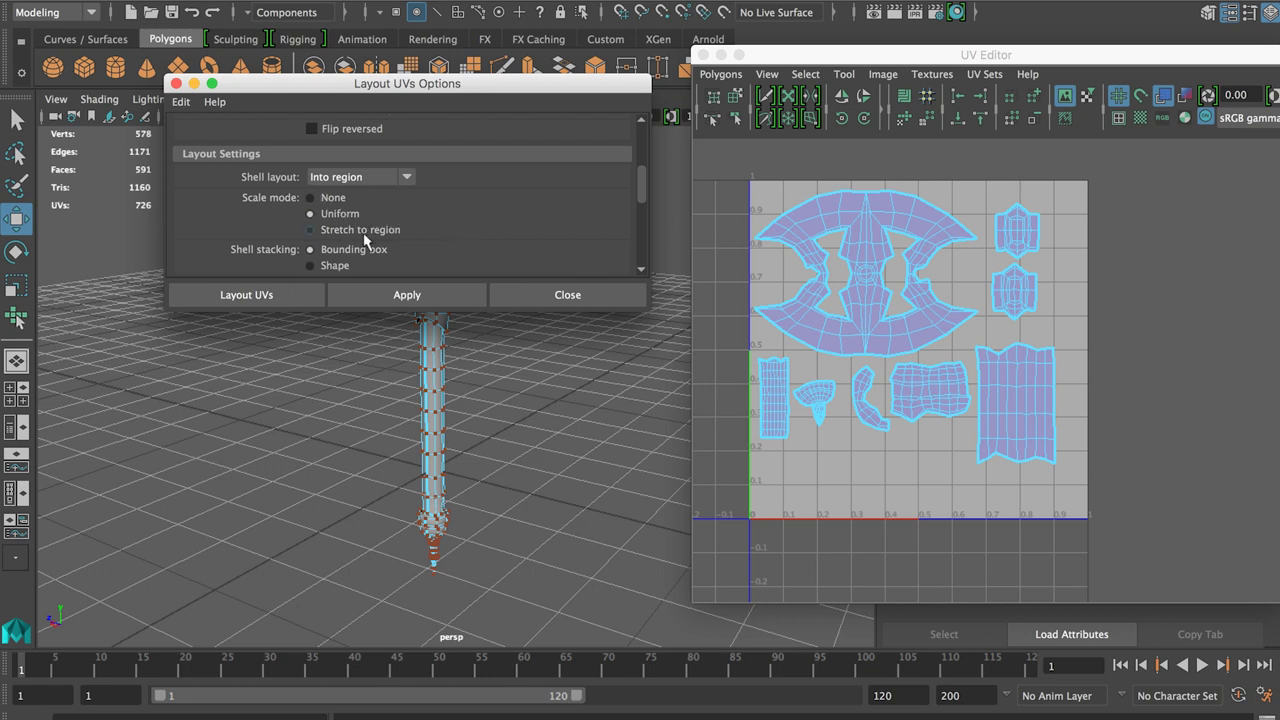
scroll(475, 253, down, 2)
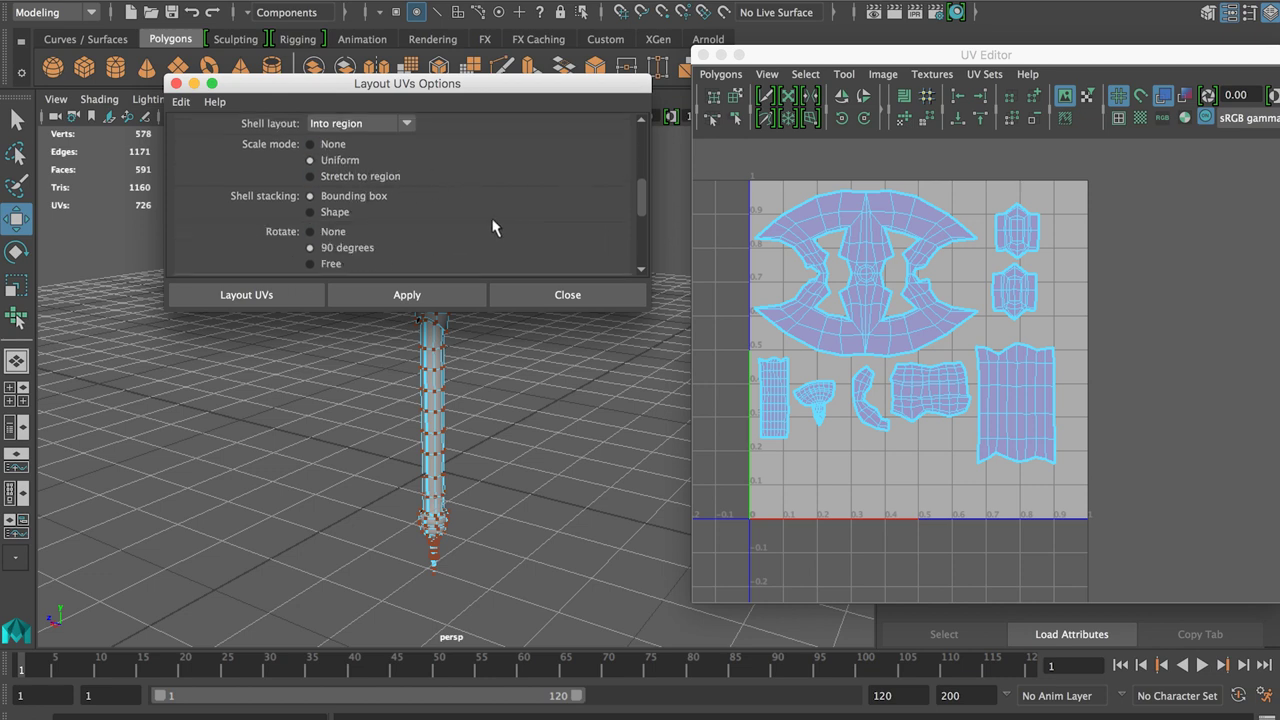
click(344, 247)
click(406, 294)
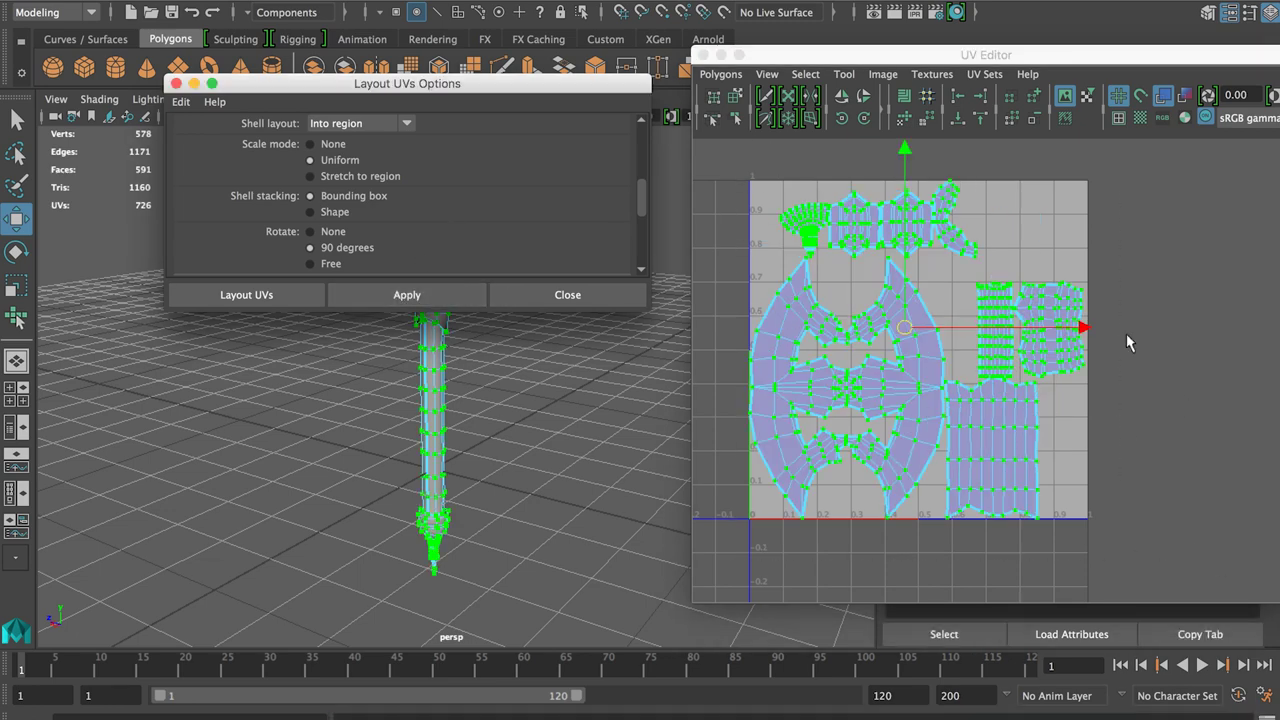
click(1137, 382)
alt+middle_drag(1039, 377, 1055, 378)
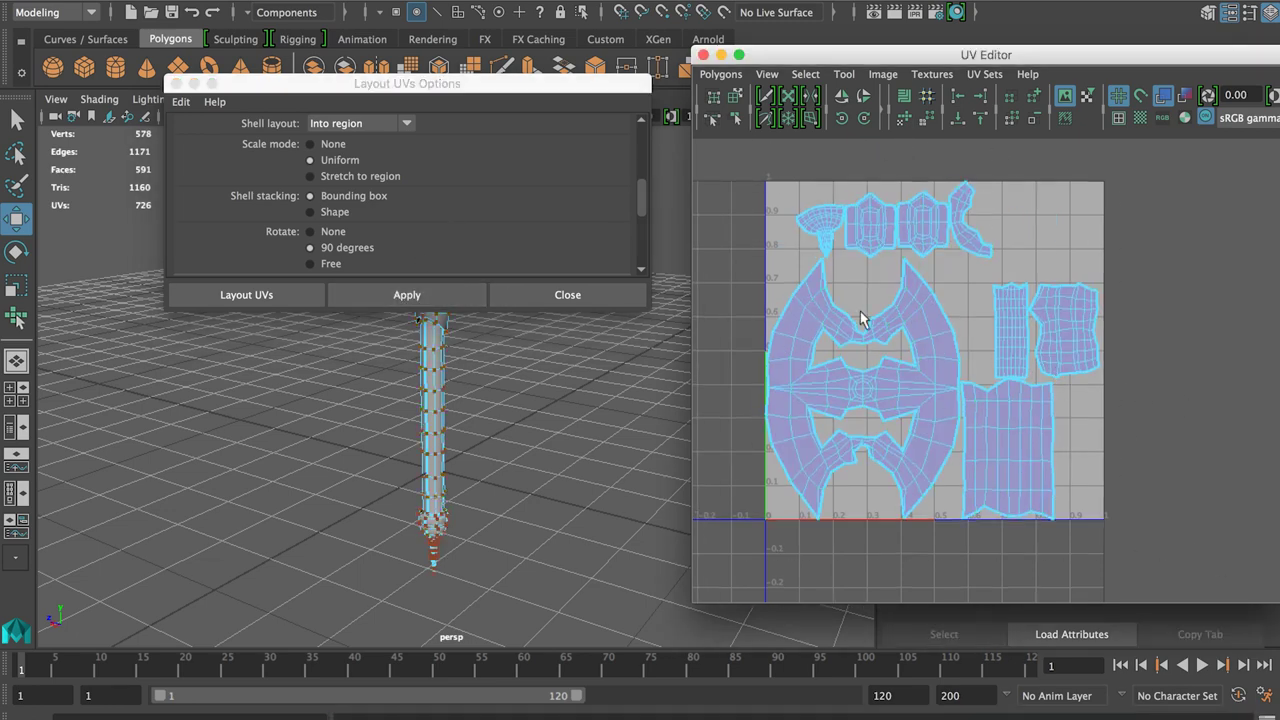
Set shell stacking to Shape, select all the UVs and apply the layout again
click(820, 241)
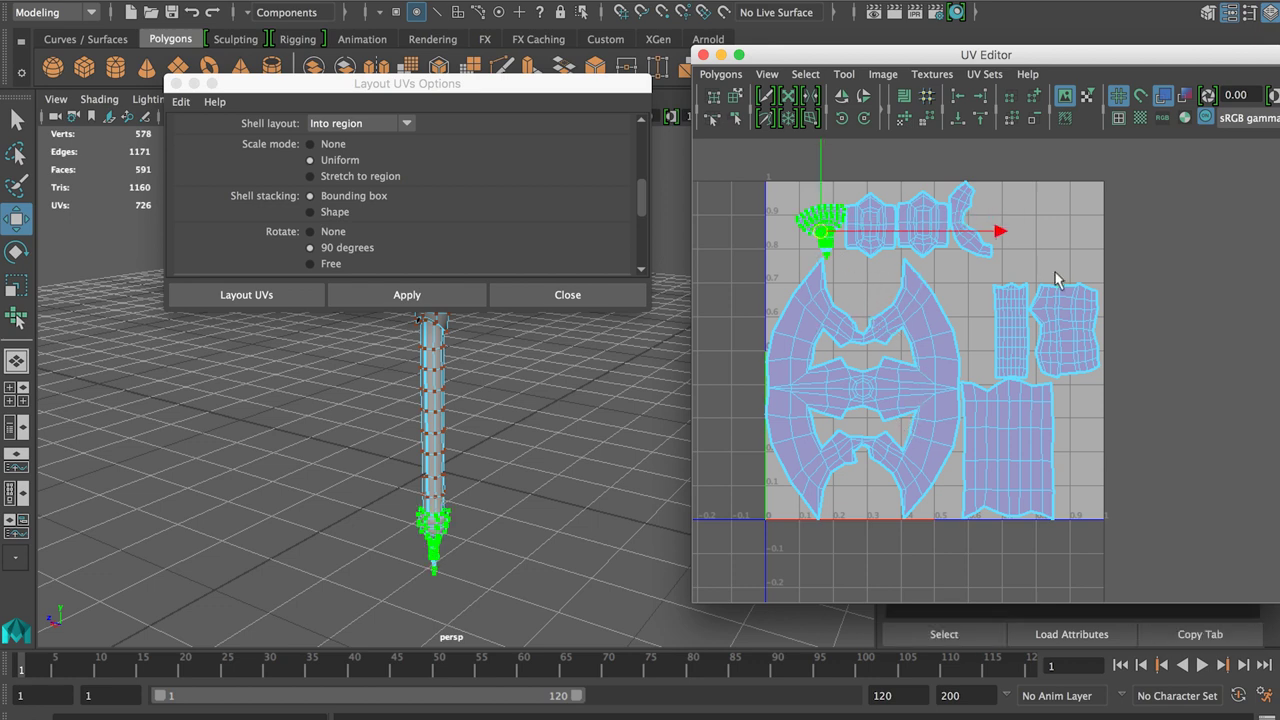
click(1020, 435)
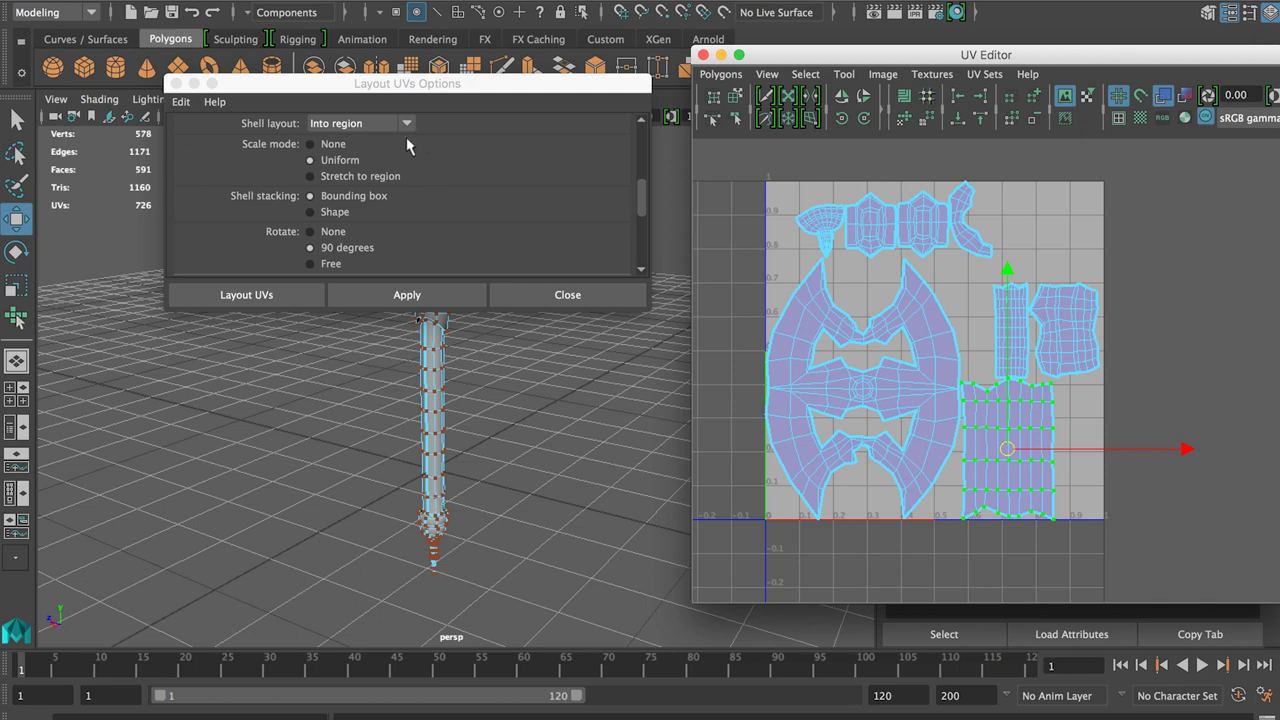
click(338, 212)
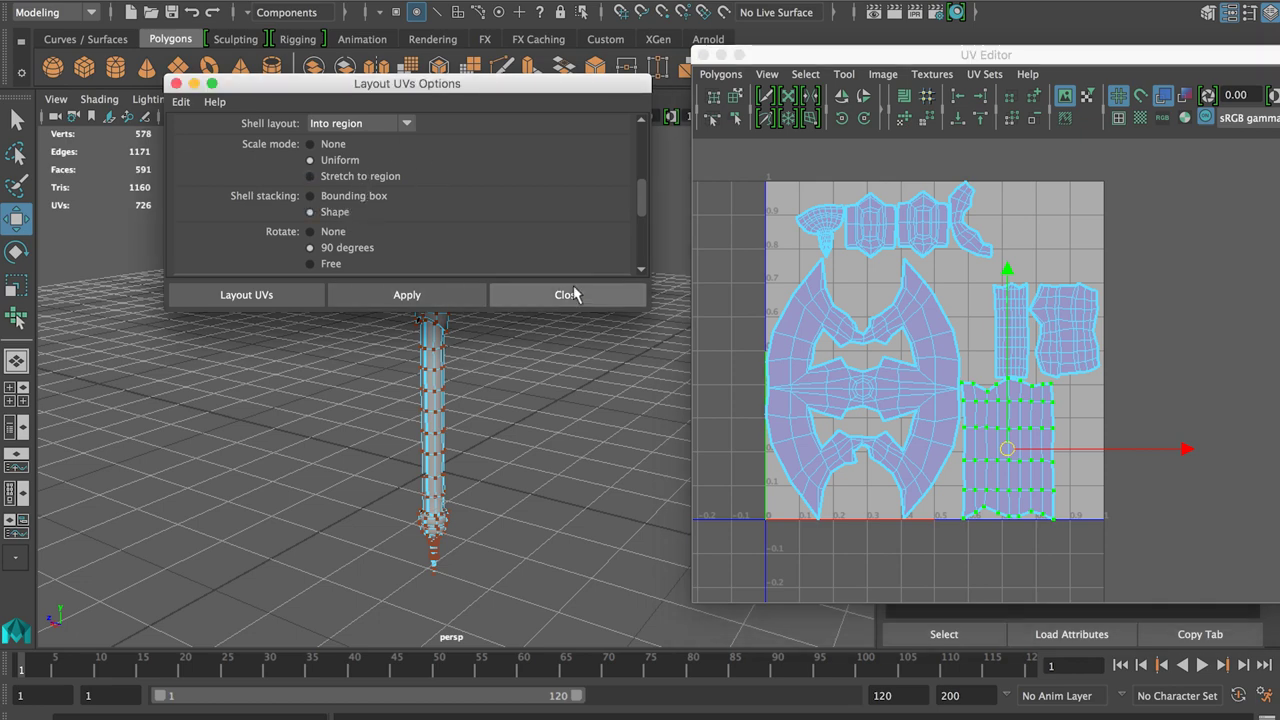
drag(719, 177, 1230, 610)
click(428, 290)
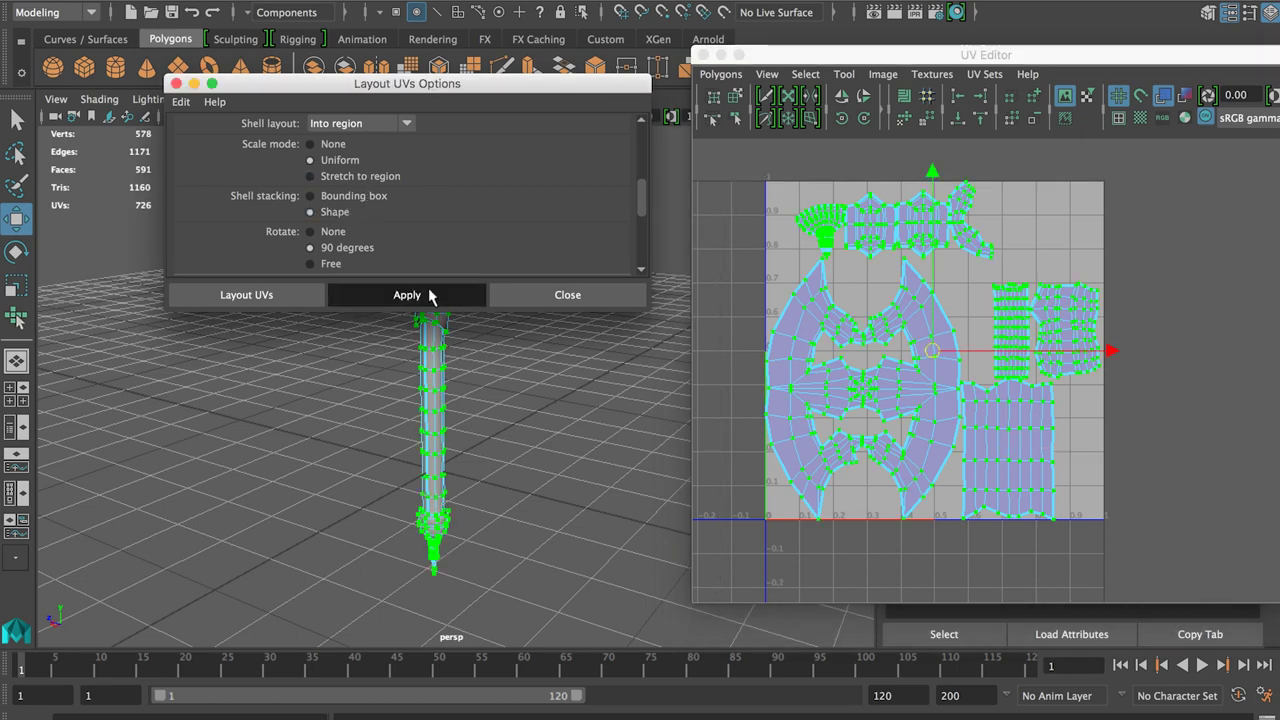
click(1216, 253)
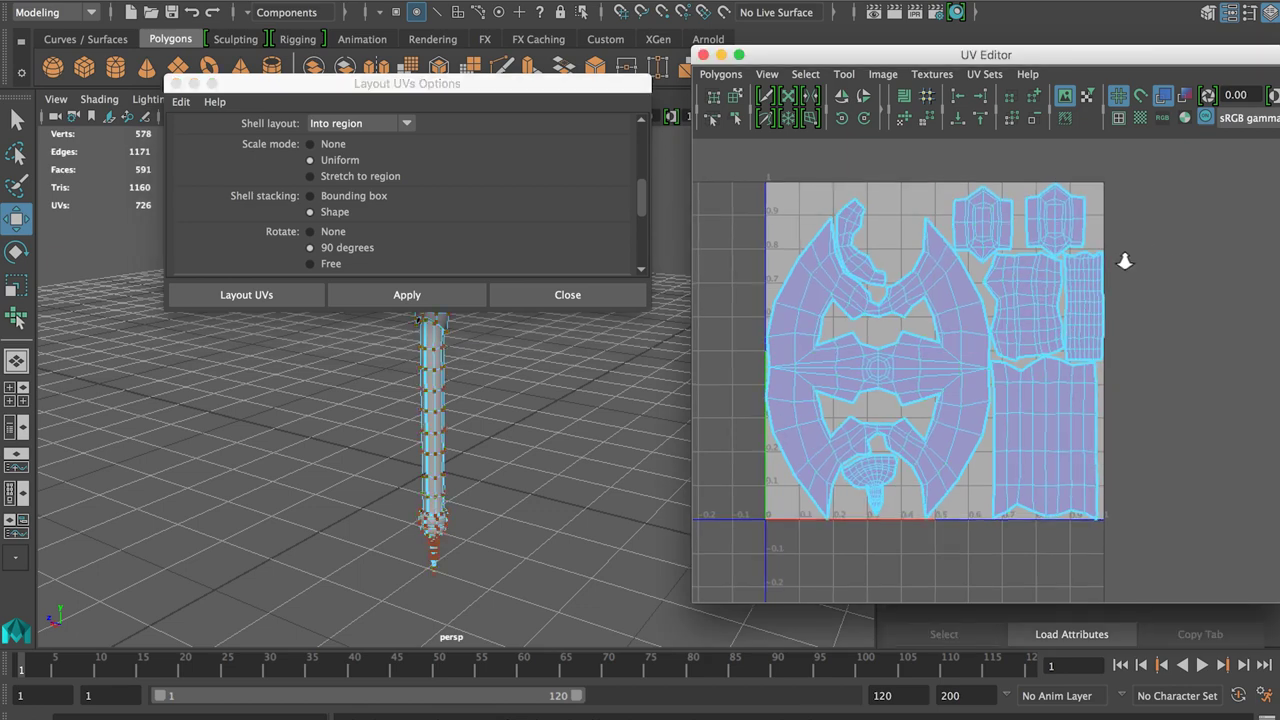
alt+right_drag(991, 265, 967, 268)
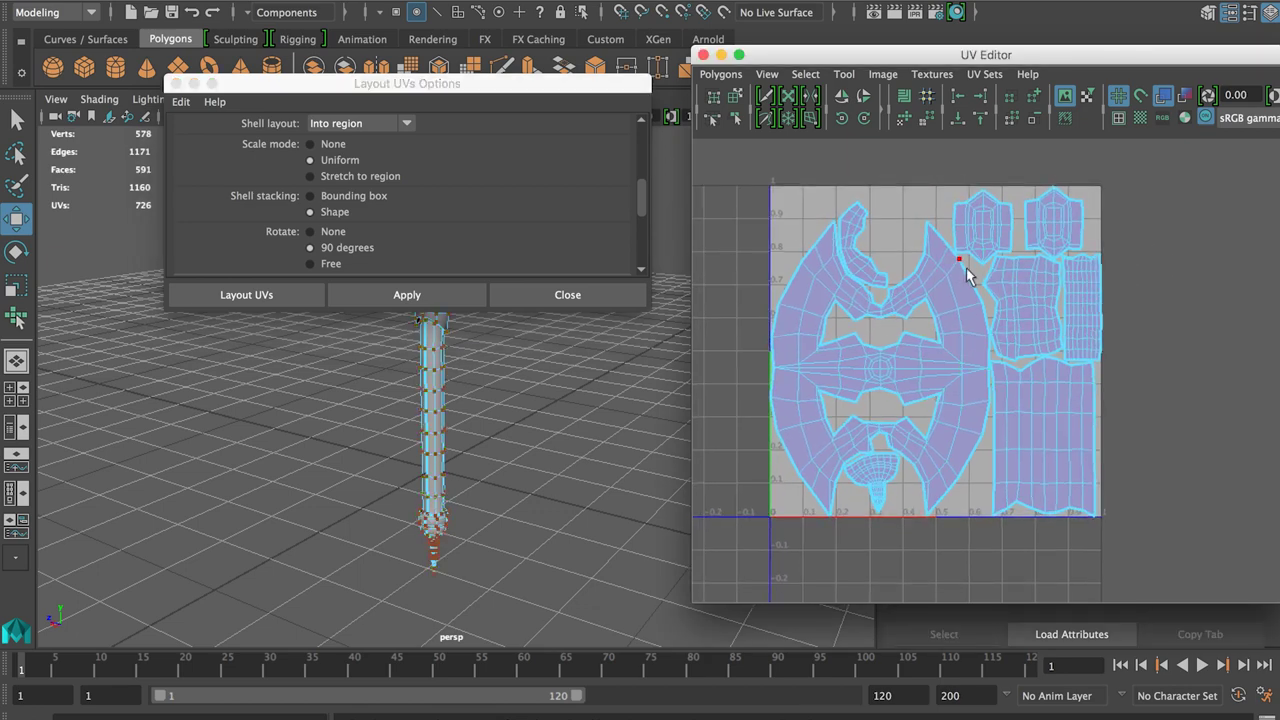
Nudge the pommel shell and the broad handle shell slightly away from the blade shell
click(864, 268)
scroll(853, 270, up, 1)
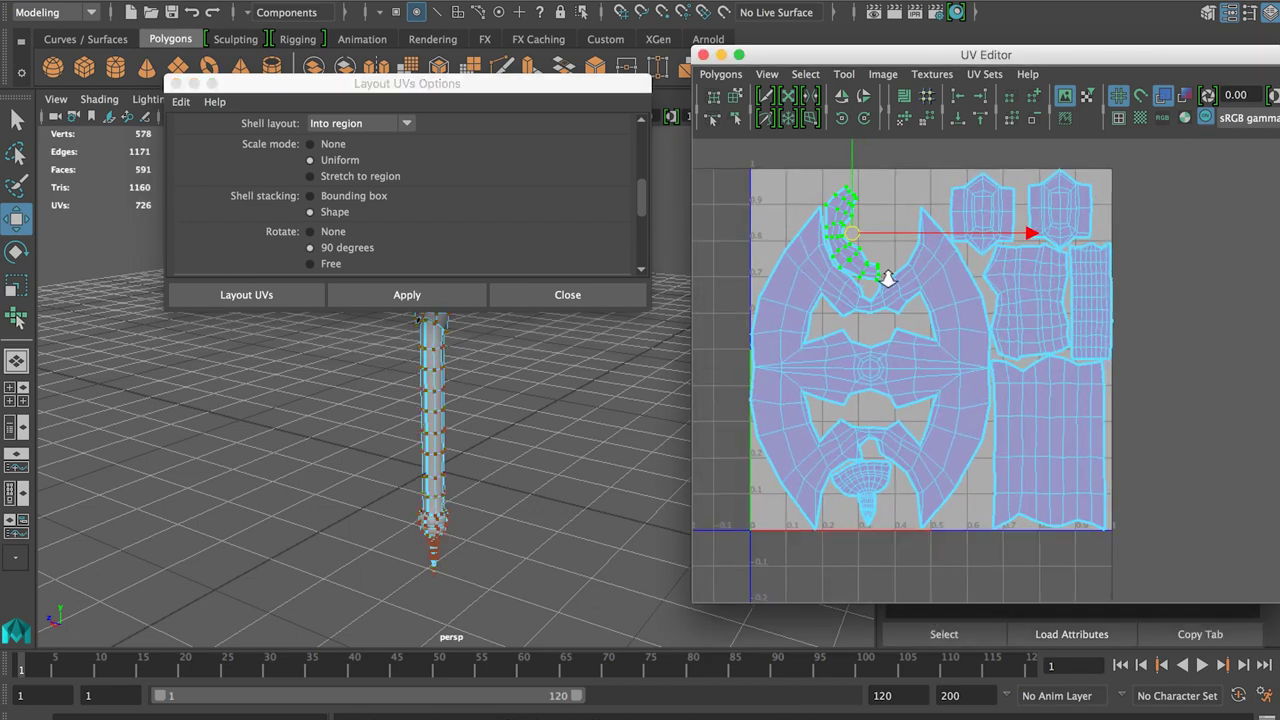
scroll(886, 277, up, 1)
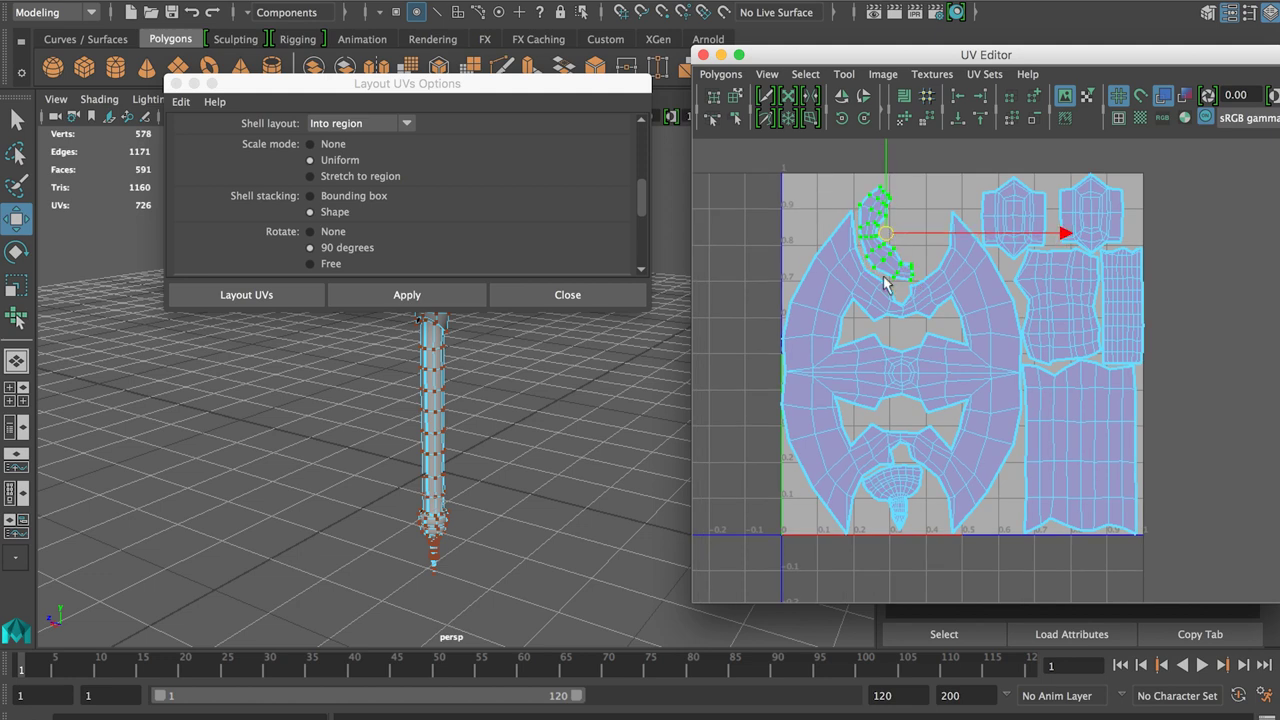
click(897, 490)
drag(897, 490, 900, 505)
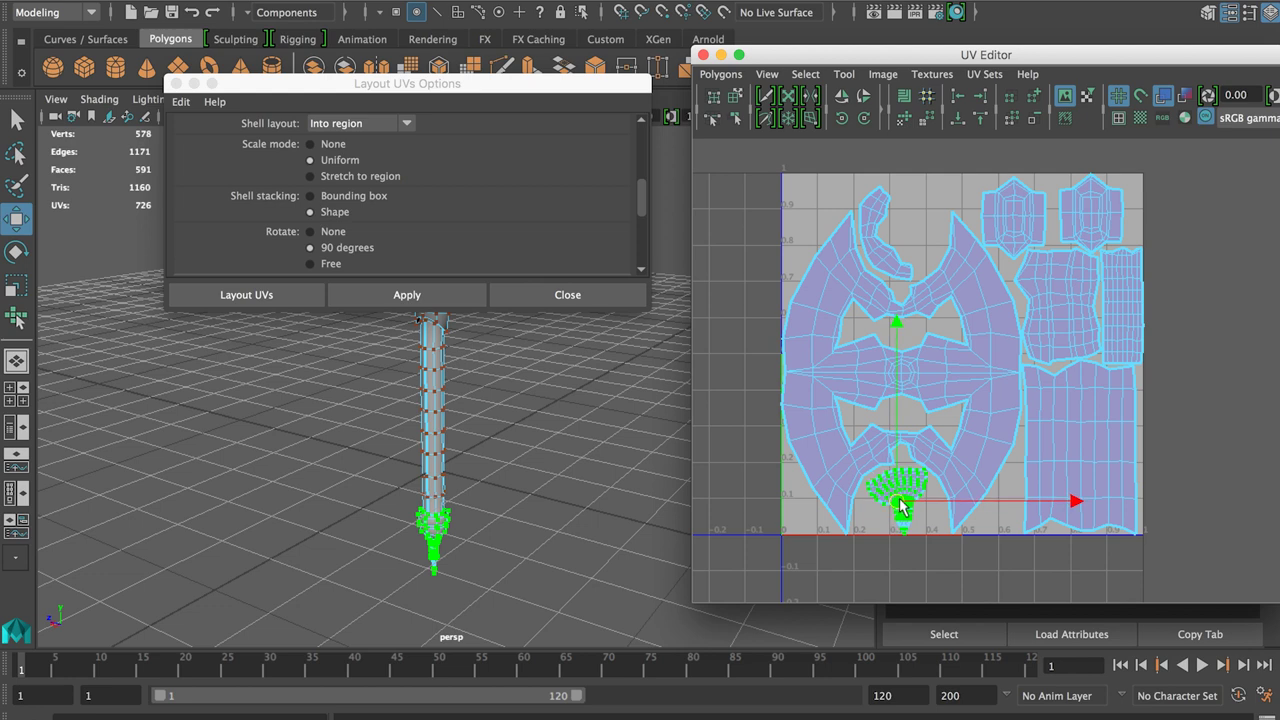
click(1068, 403)
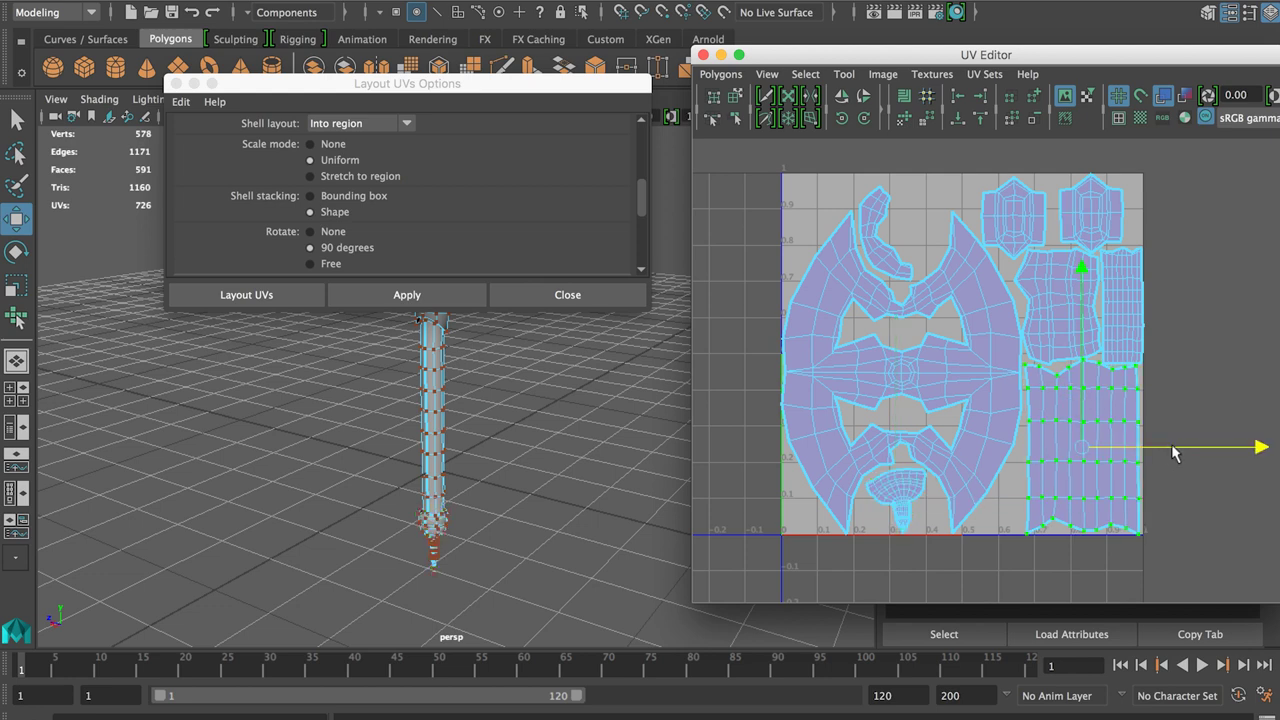
Move both hexagonal cap shells up slightly and nudge the collar shell to open gaps between them
click(1014, 234)
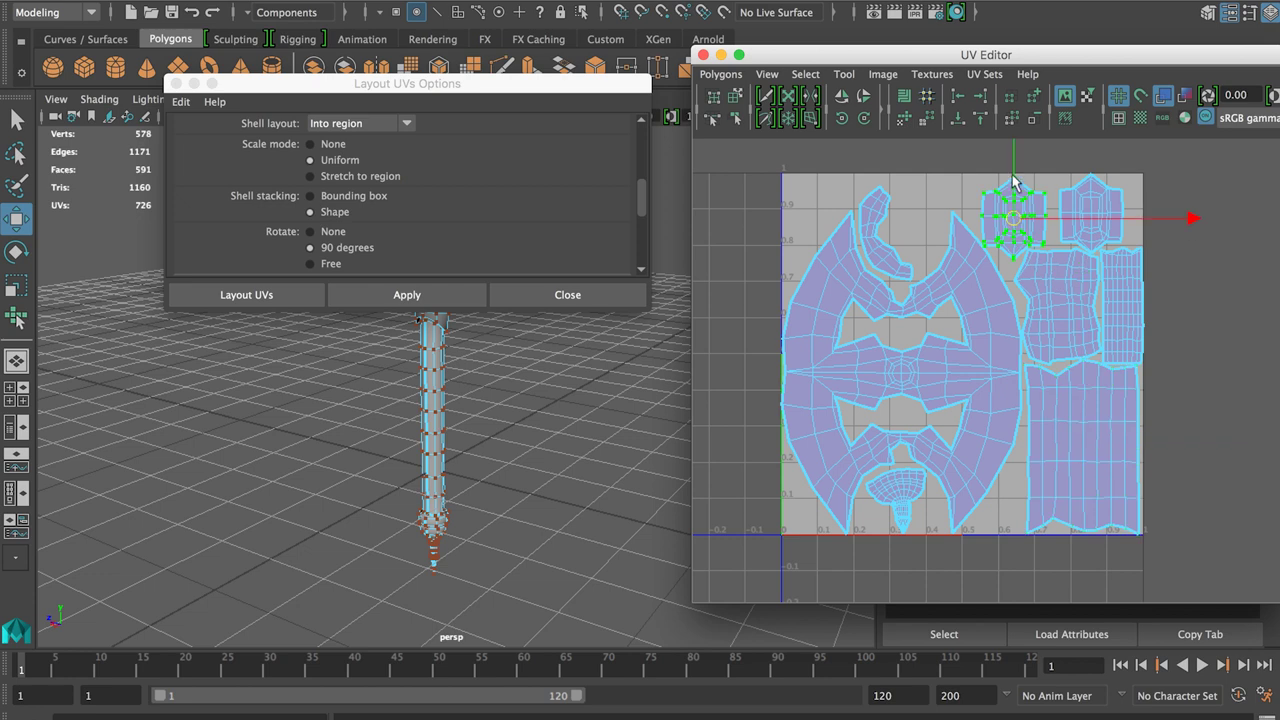
click(1051, 180)
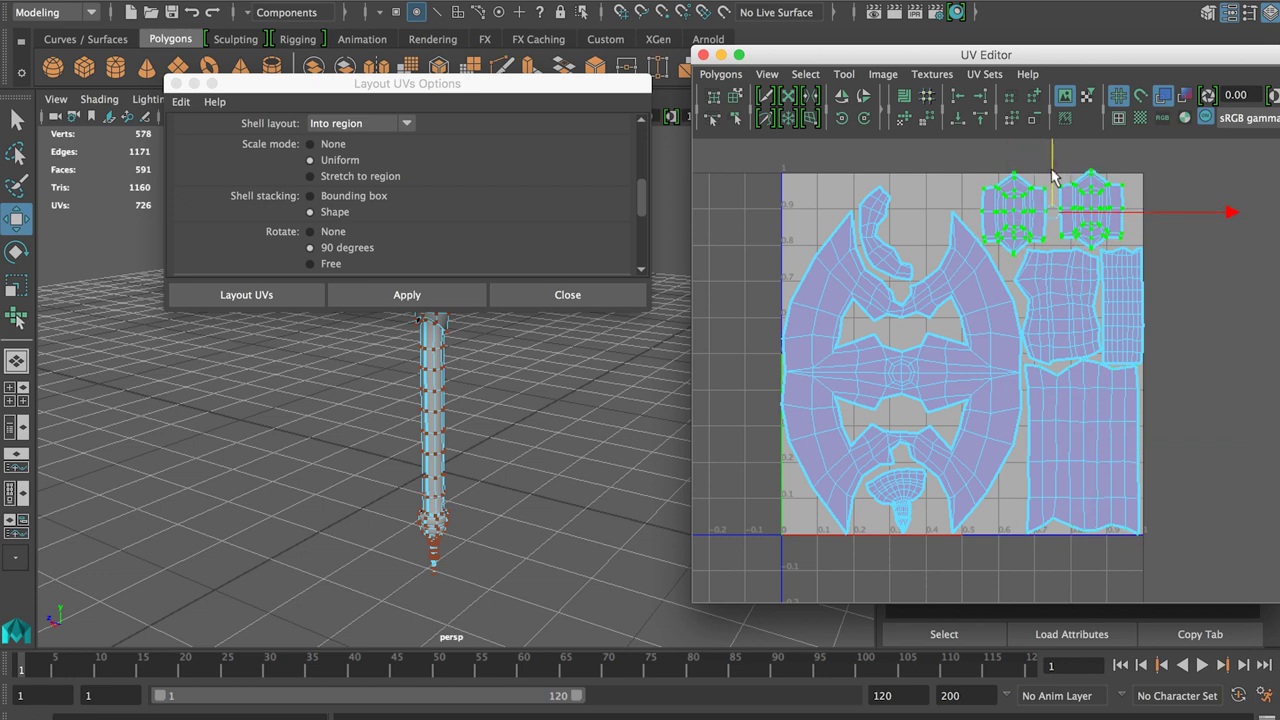
click(1058, 292)
double_click(1058, 292)
drag(1057, 304, 1058, 300)
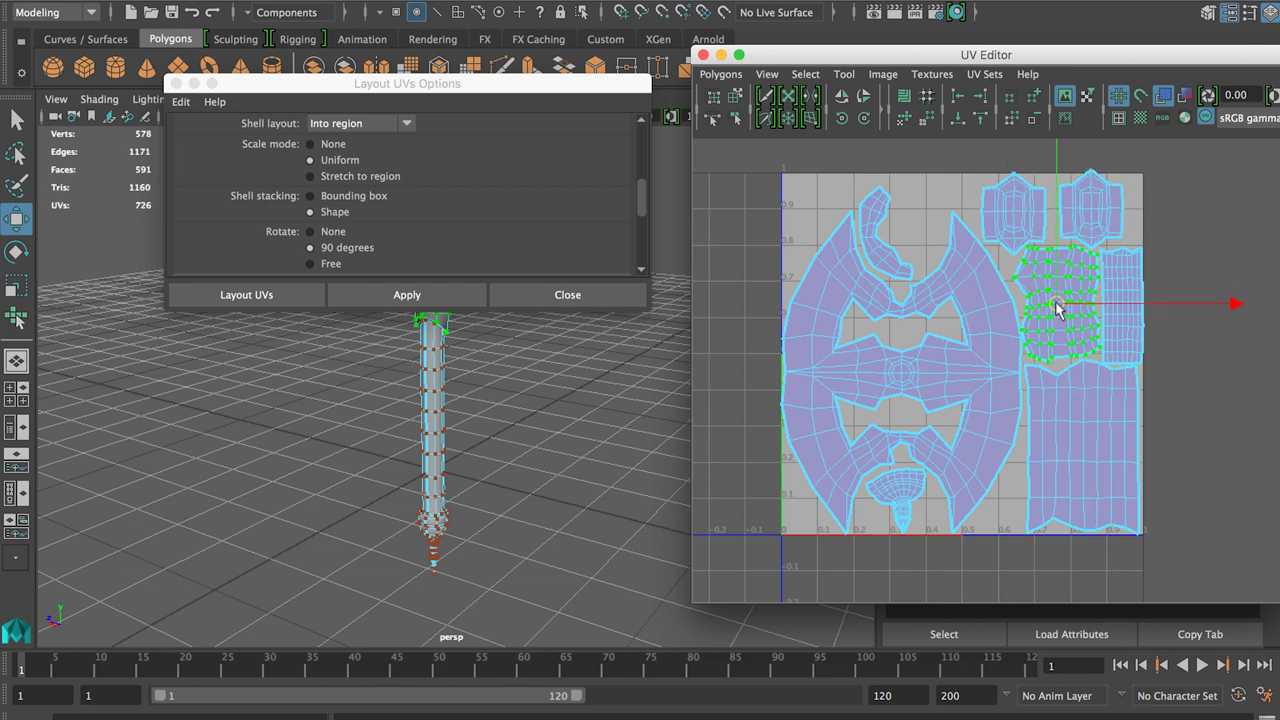
Shift the narrow handle shell right and slightly up, away from the collar and broad handle shells
alt+right_drag(1078, 289, 1174, 286)
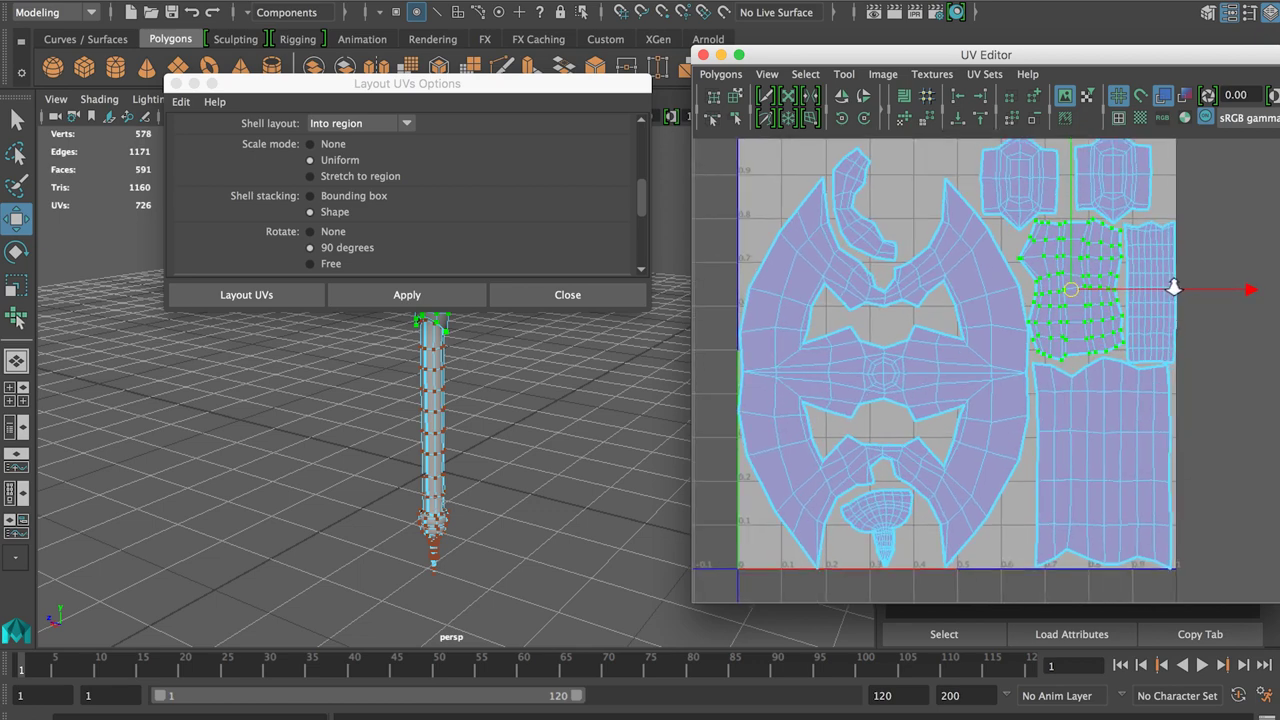
drag(1147, 290, 1213, 290)
click(1170, 278)
drag(1157, 245, 1155, 240)
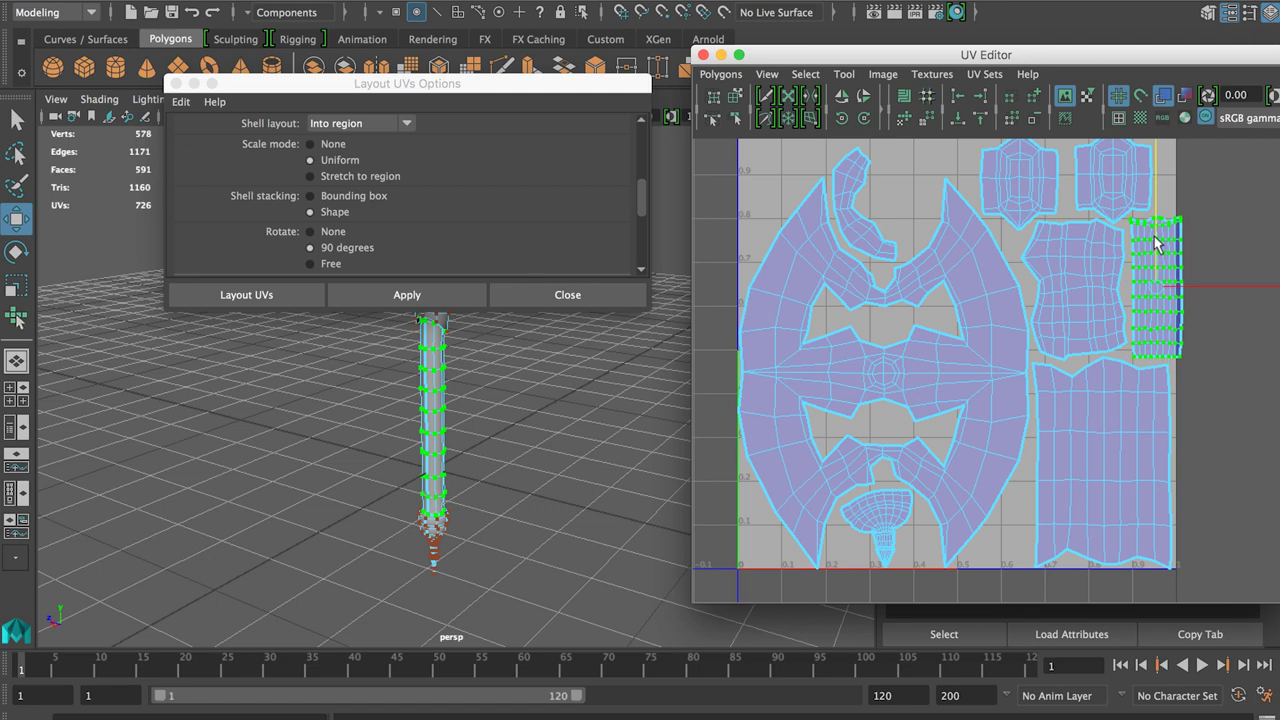
Select all the shells, scale them down slightly to fit inside the UV square, and clear the selection
scroll(1131, 420, down, 3)
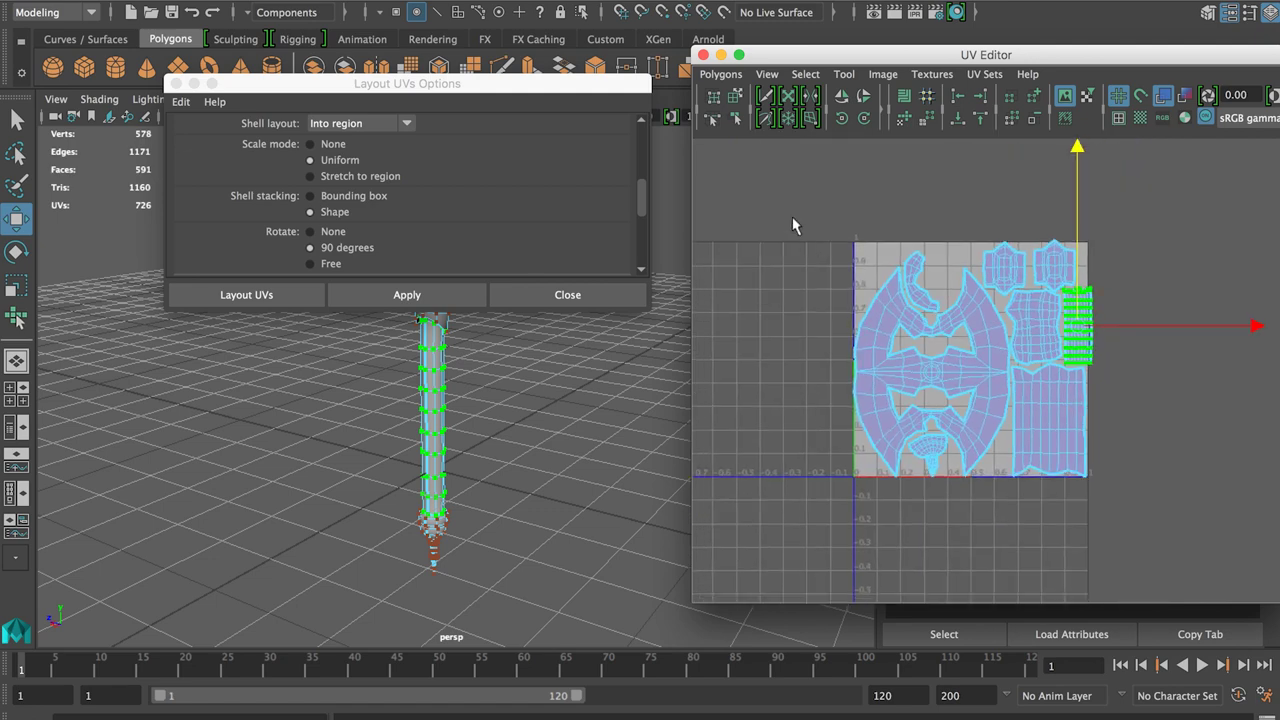
drag(790, 202, 1134, 502)
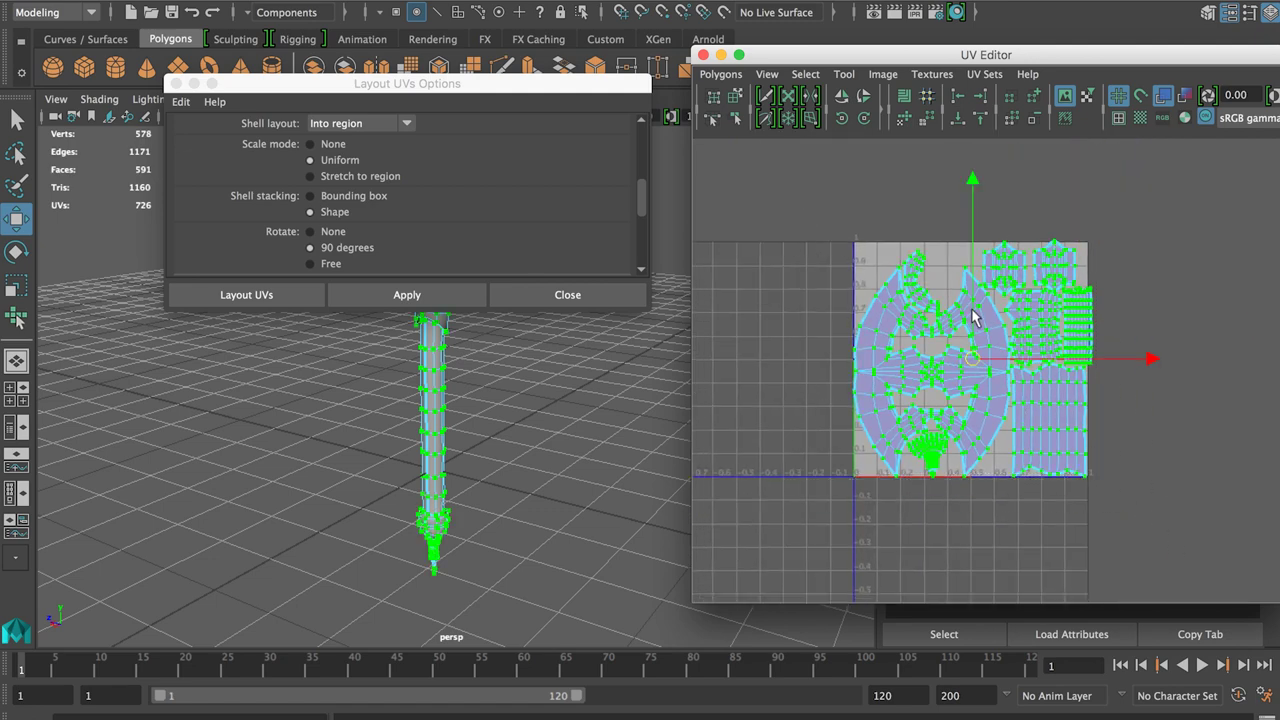
drag(972, 303, 972, 310)
key(e)
key(r)
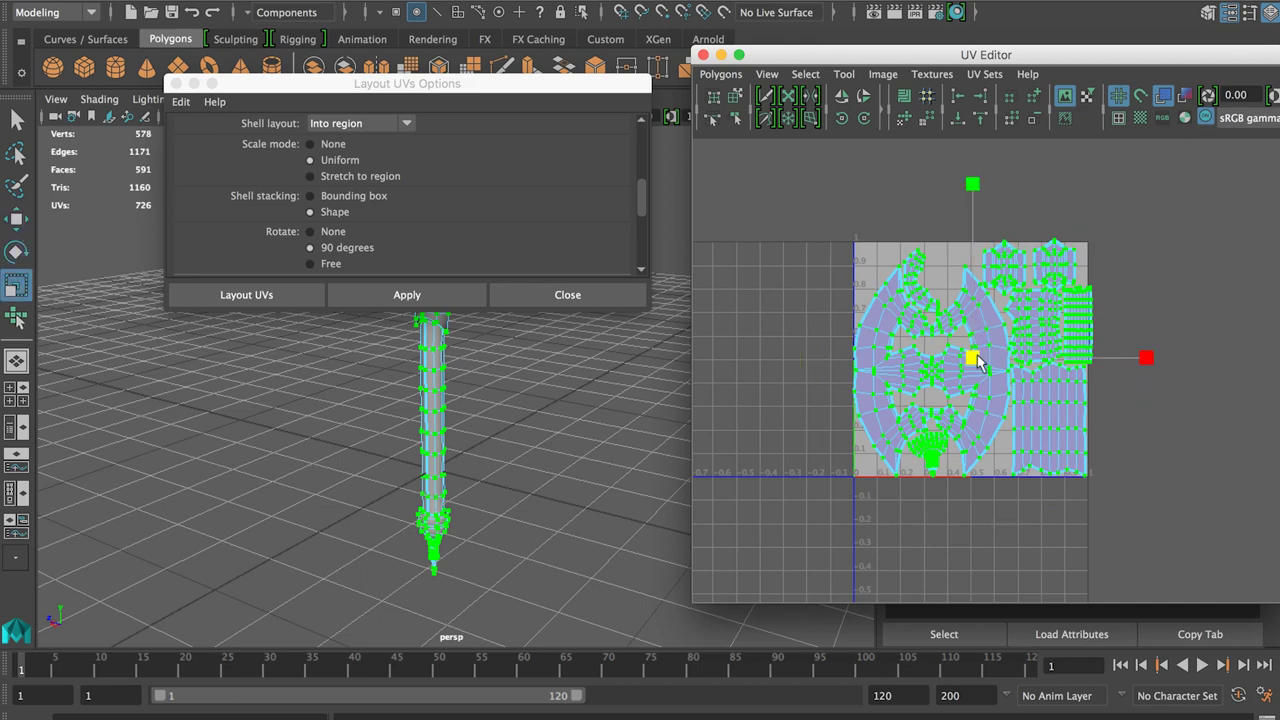
drag(975, 355, 971, 354)
scroll(1072, 376, up, 5)
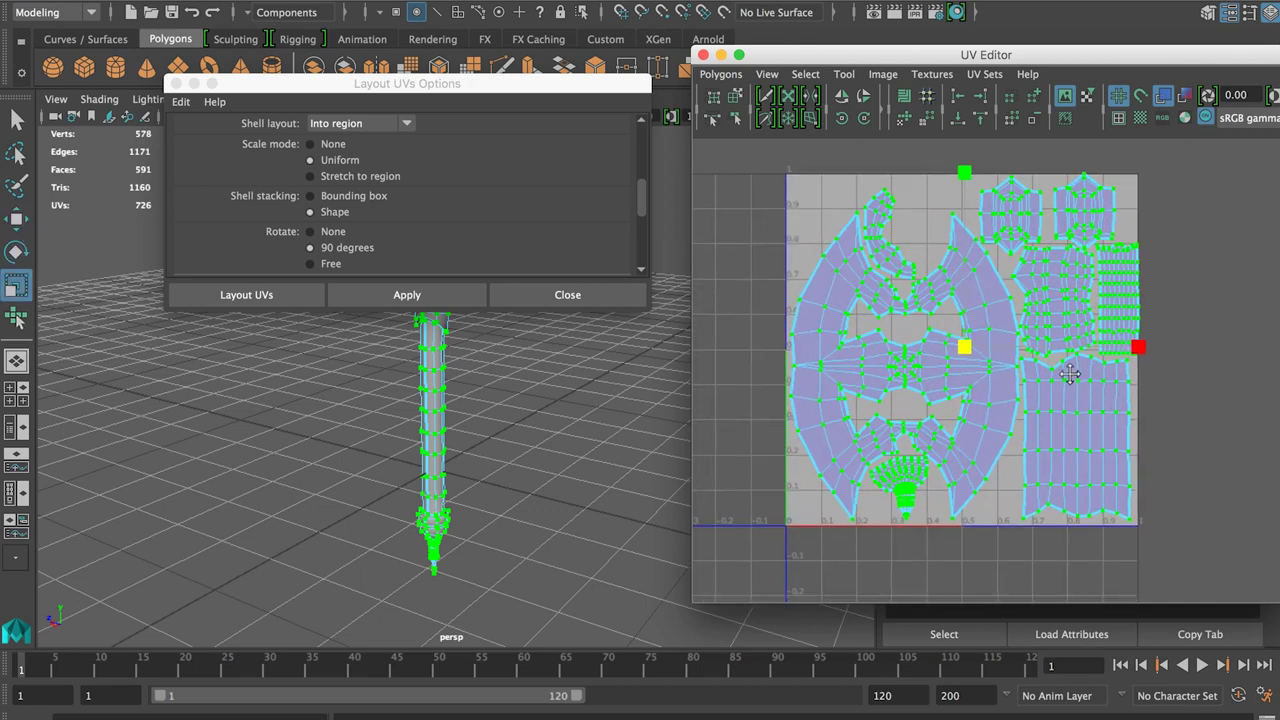
alt+middle_drag(1137, 343, 1112, 401)
drag(984, 368, 983, 368)
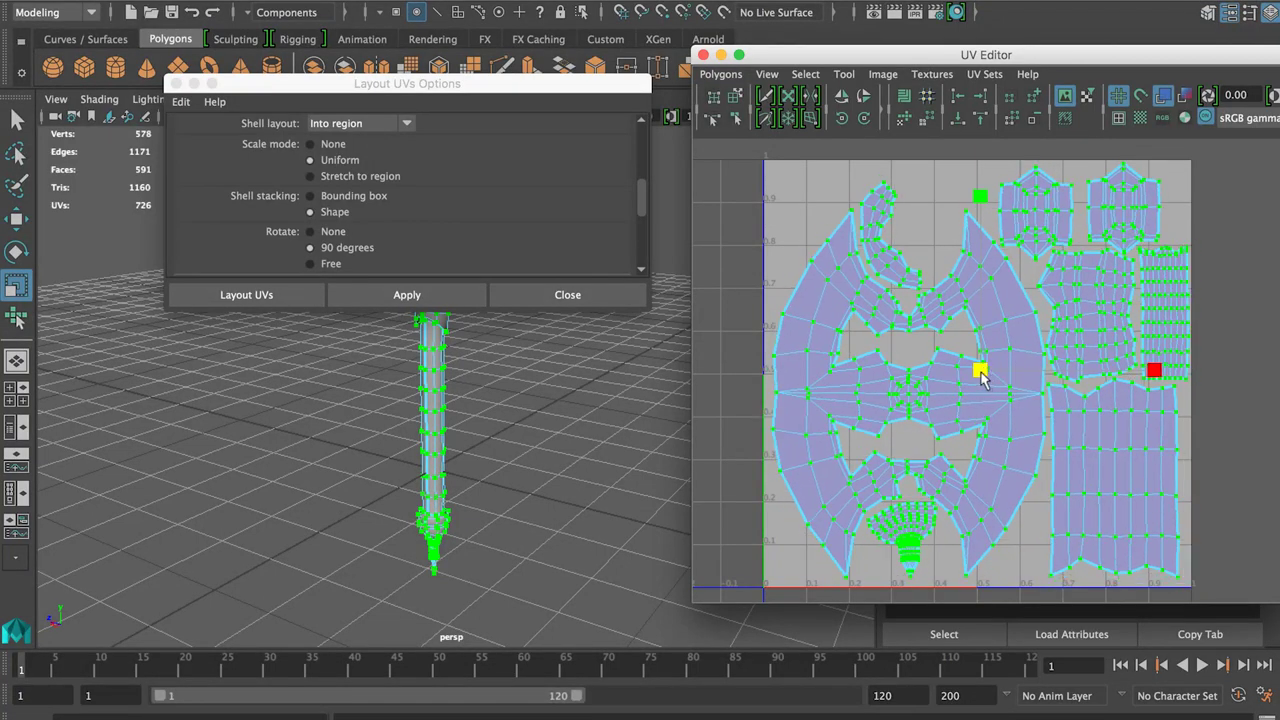
click(1242, 234)
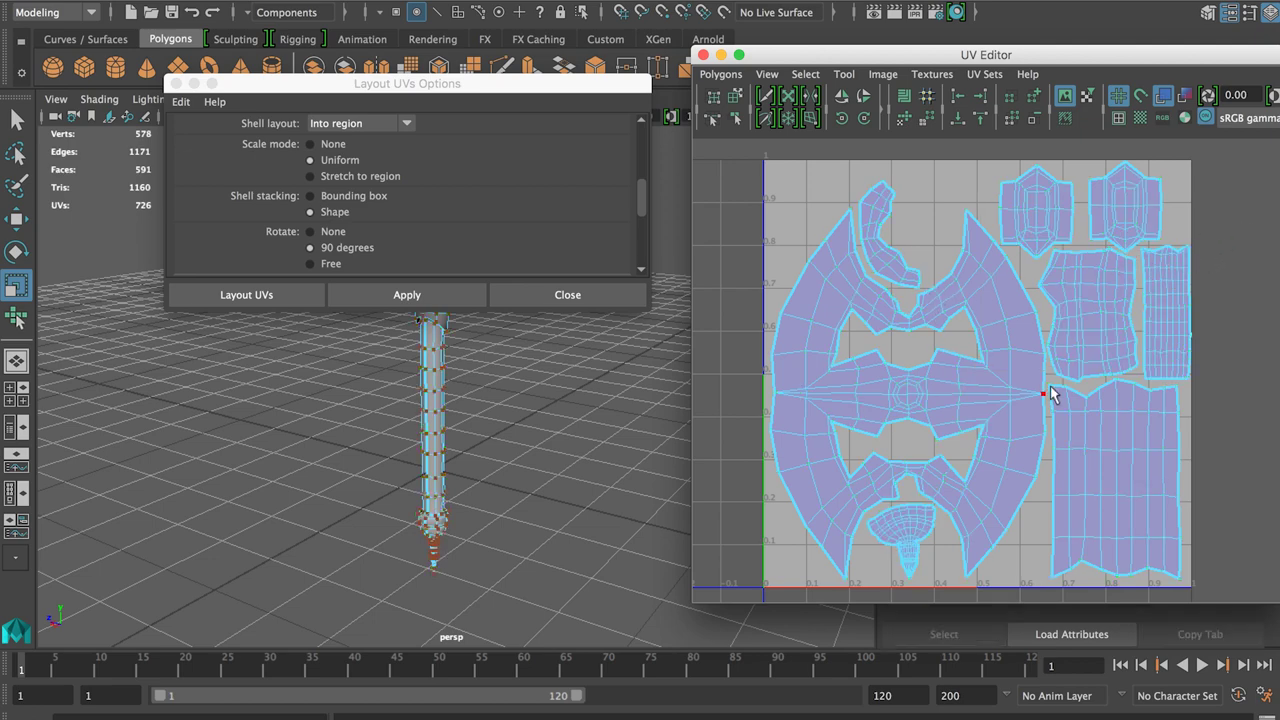
alt+middle_drag(1054, 400, 1036, 348)
alt+right_drag(1084, 406, 1031, 412)
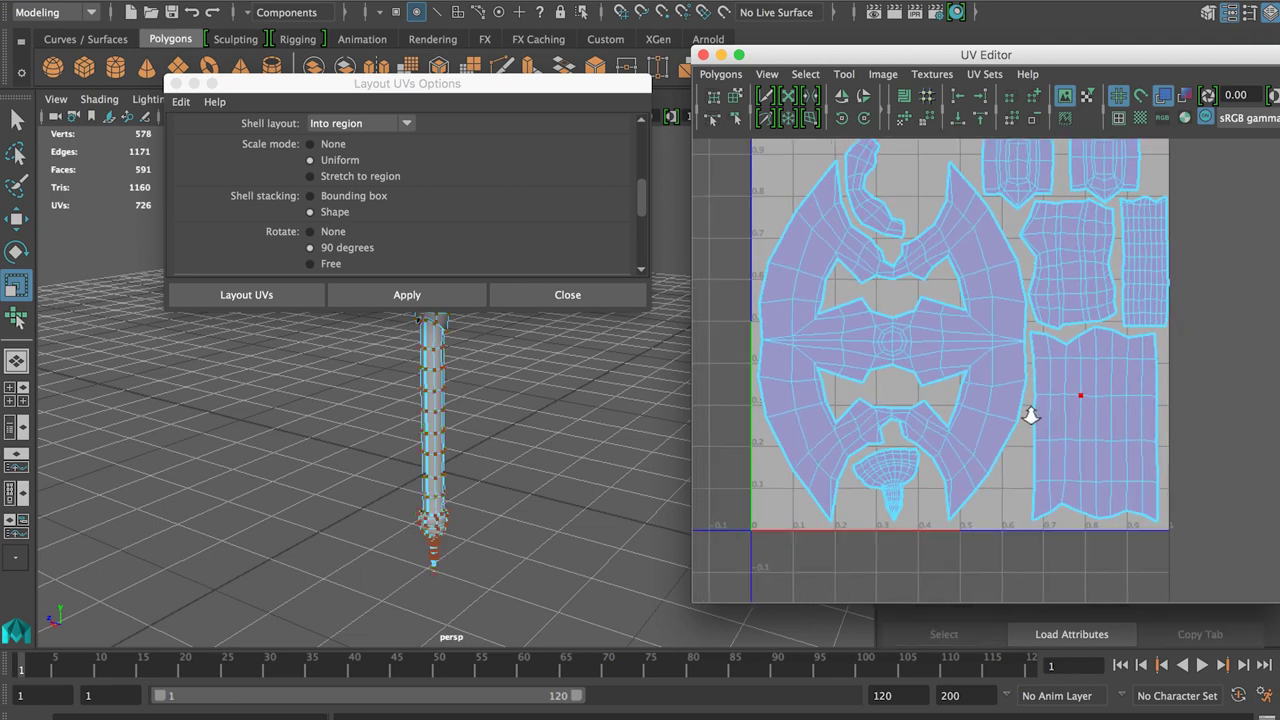
Close the UV layout options and the UV Editor, and return the axe to object mode
alt+middle_drag(1031, 412, 1047, 452)
alt+right_drag(1037, 396, 1136, 354)
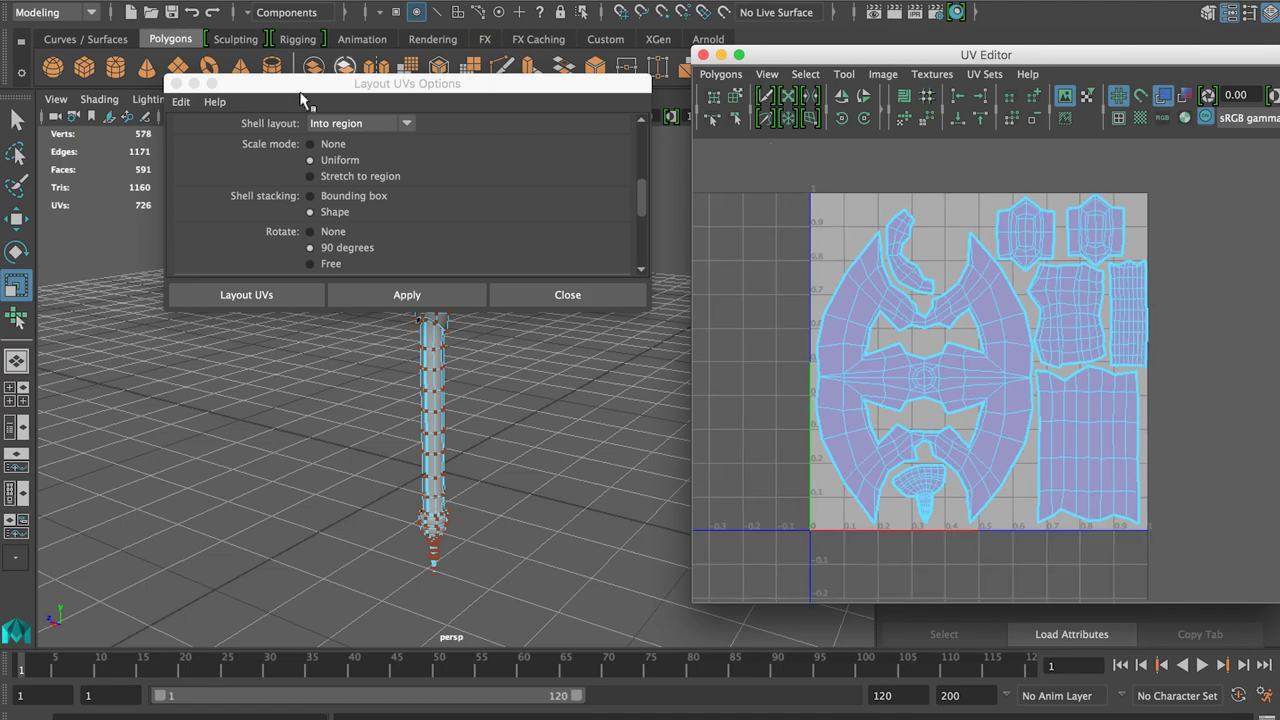
click(177, 83)
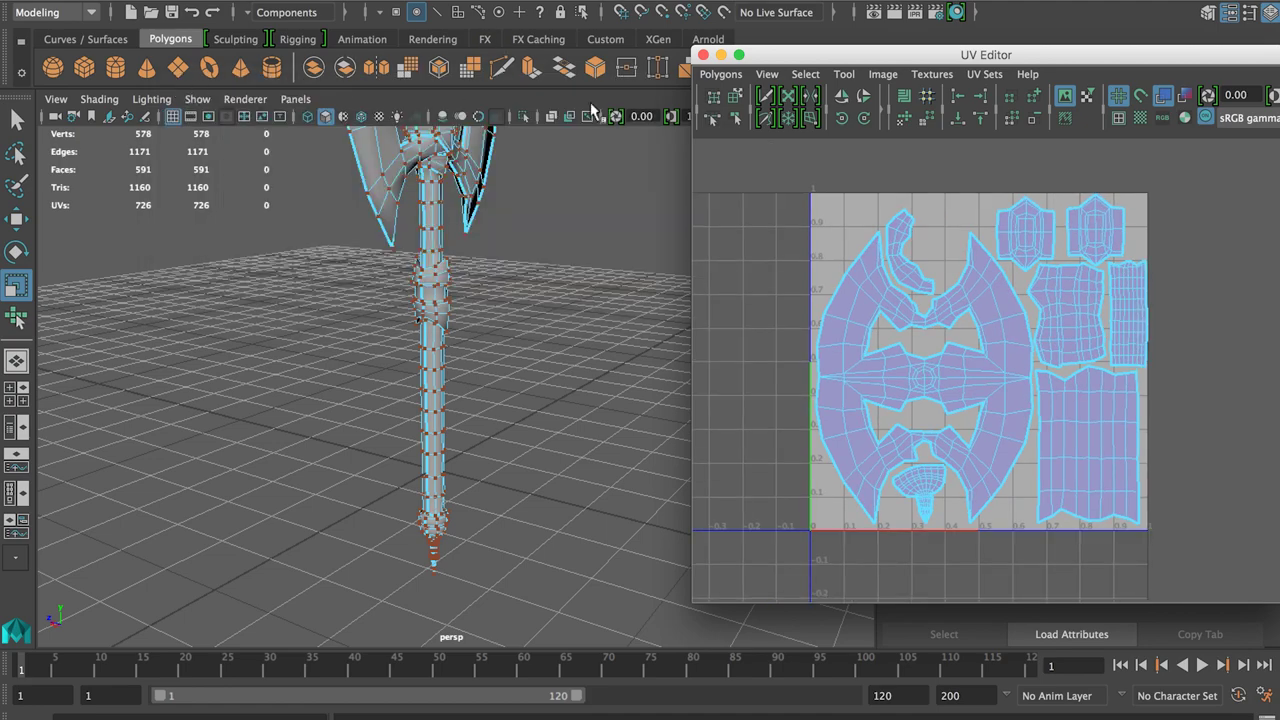
click(703, 55)
alt+drag(598, 190, 510, 240)
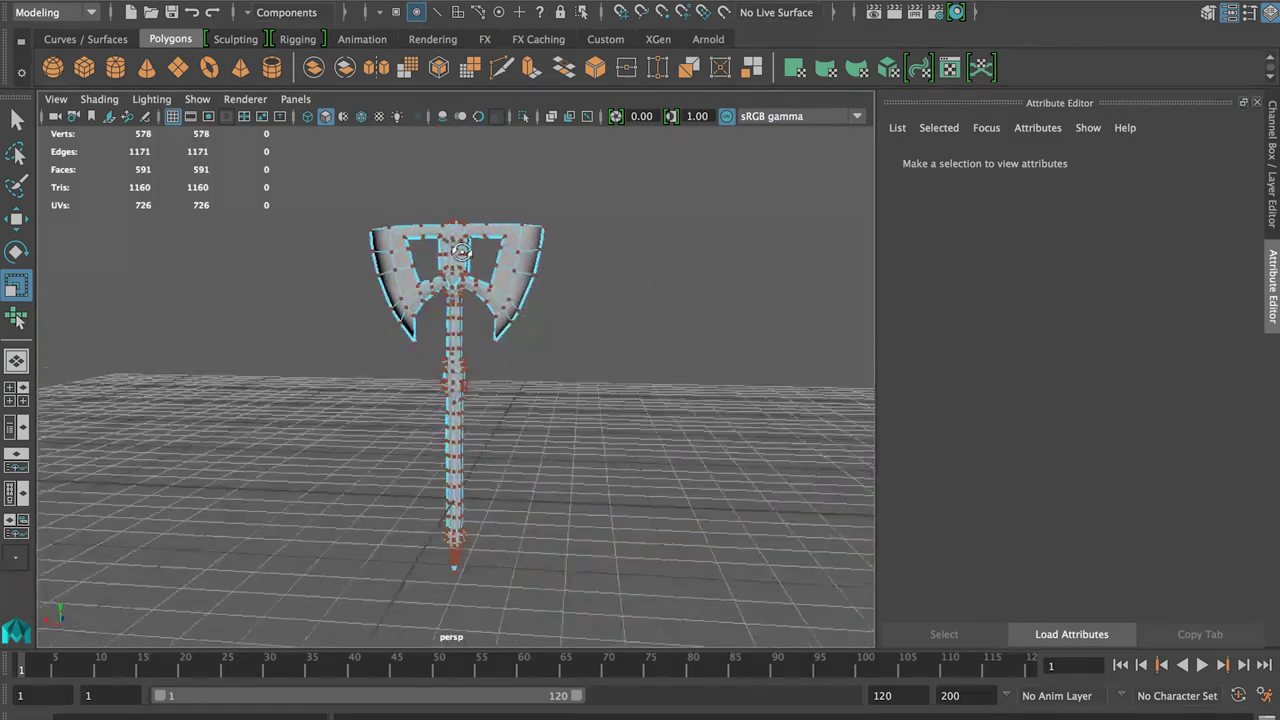
alt+middle_drag(518, 278, 566, 246)
alt+drag(566, 246, 590, 264)
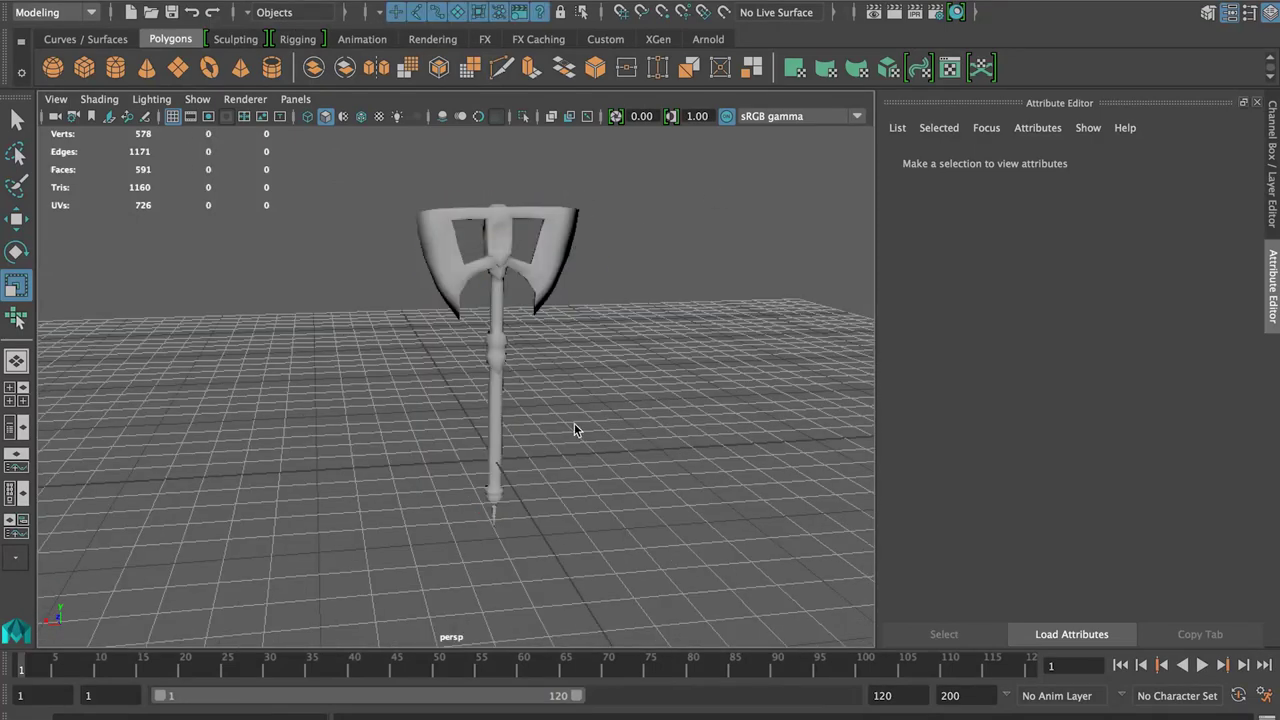
alt+drag(552, 398, 553, 392)
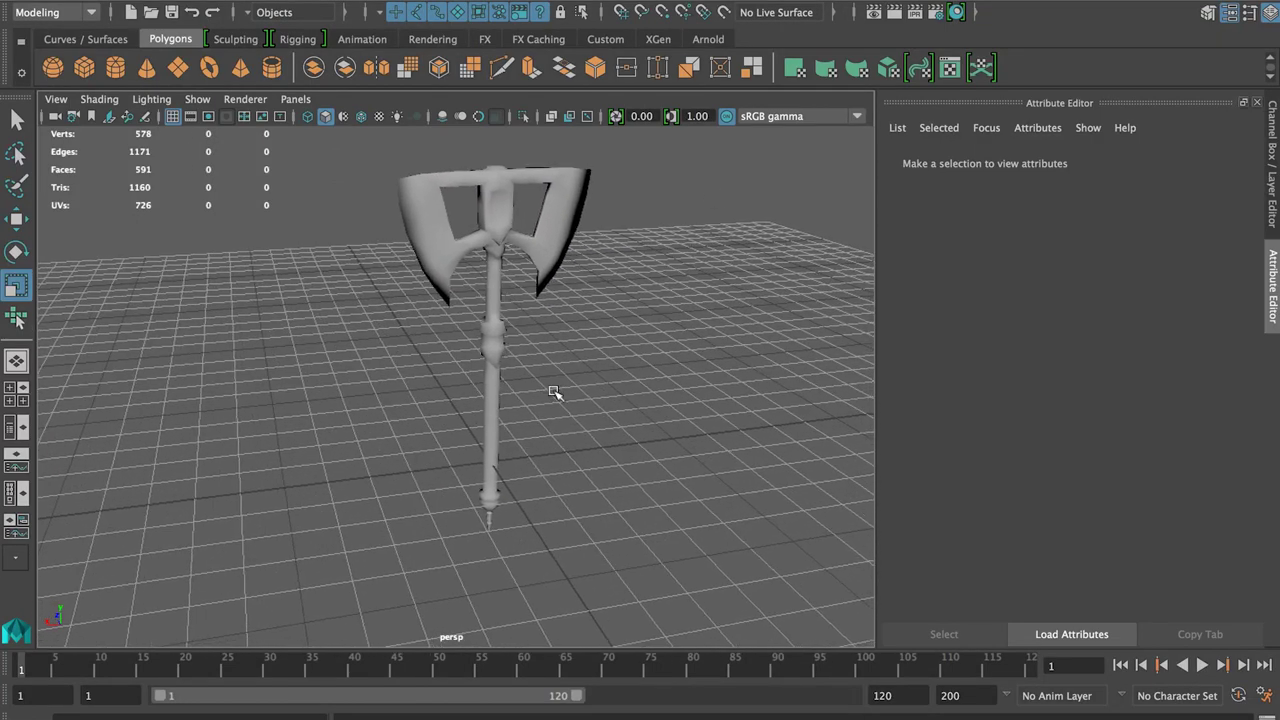
Create a new display layer and name it LP
click(1273, 170)
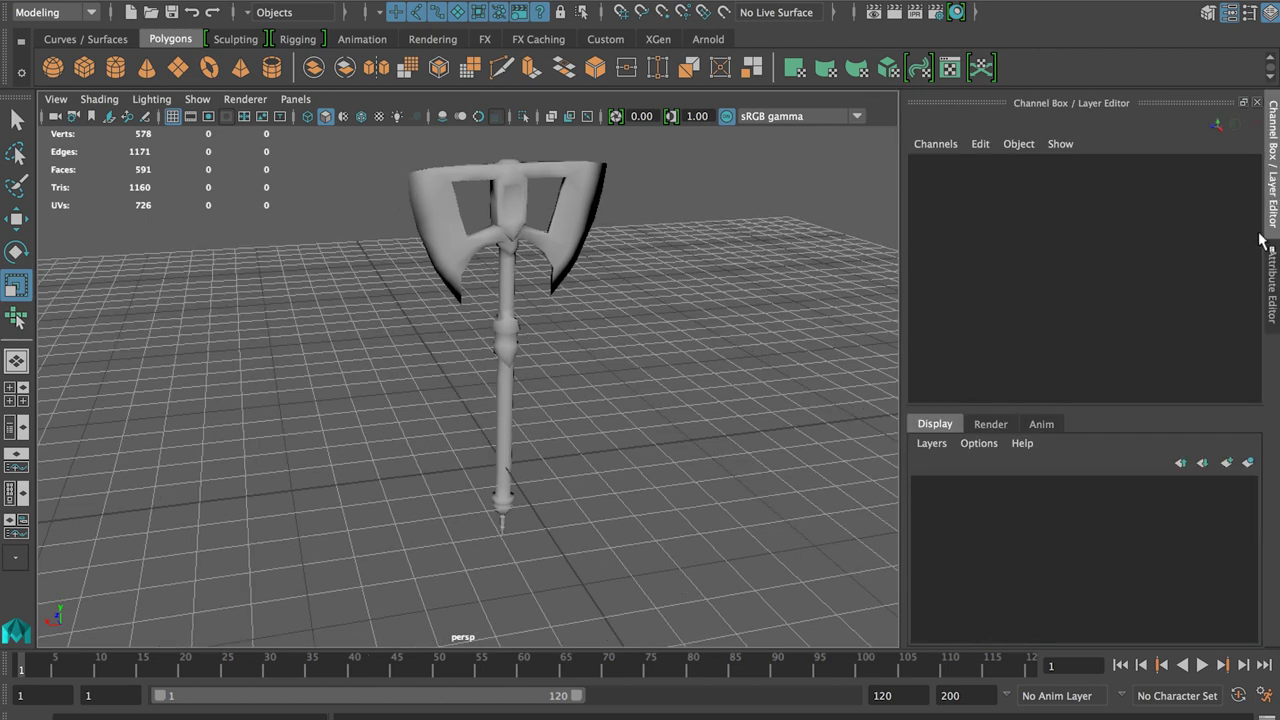
click(1227, 462)
double_click(1021, 484)
drag(602, 257, 497, 251)
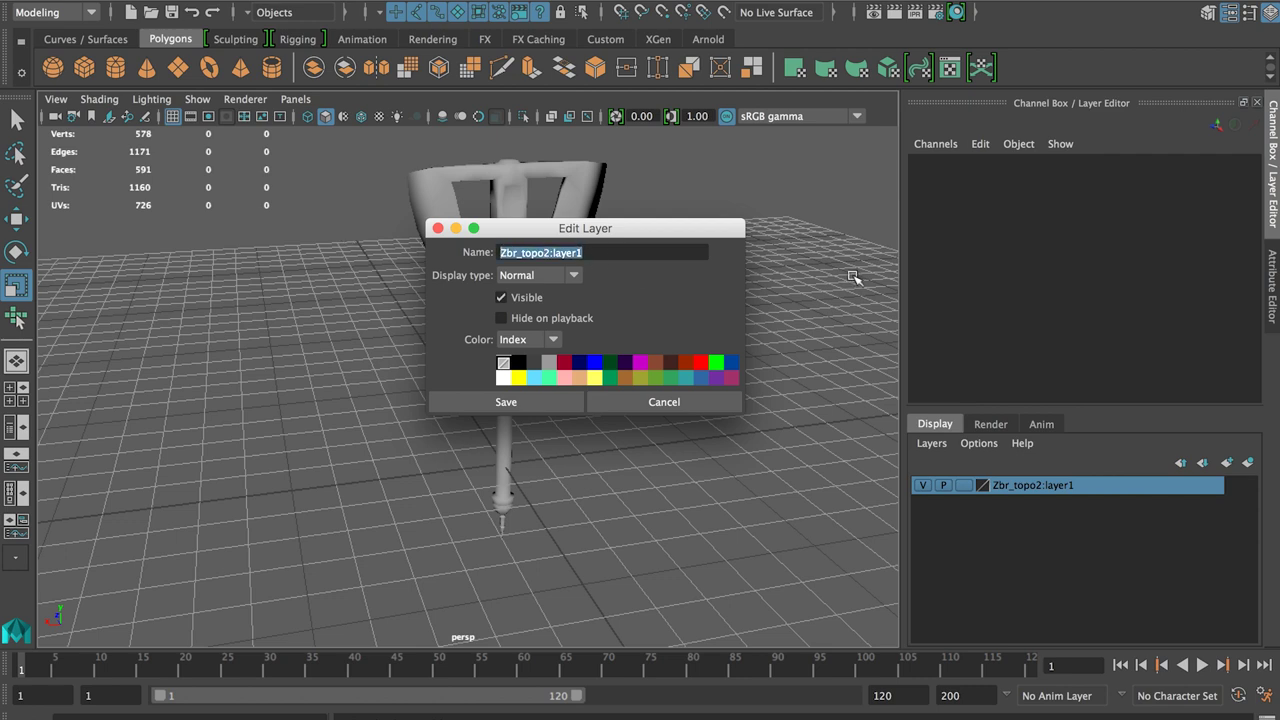
text(LP)
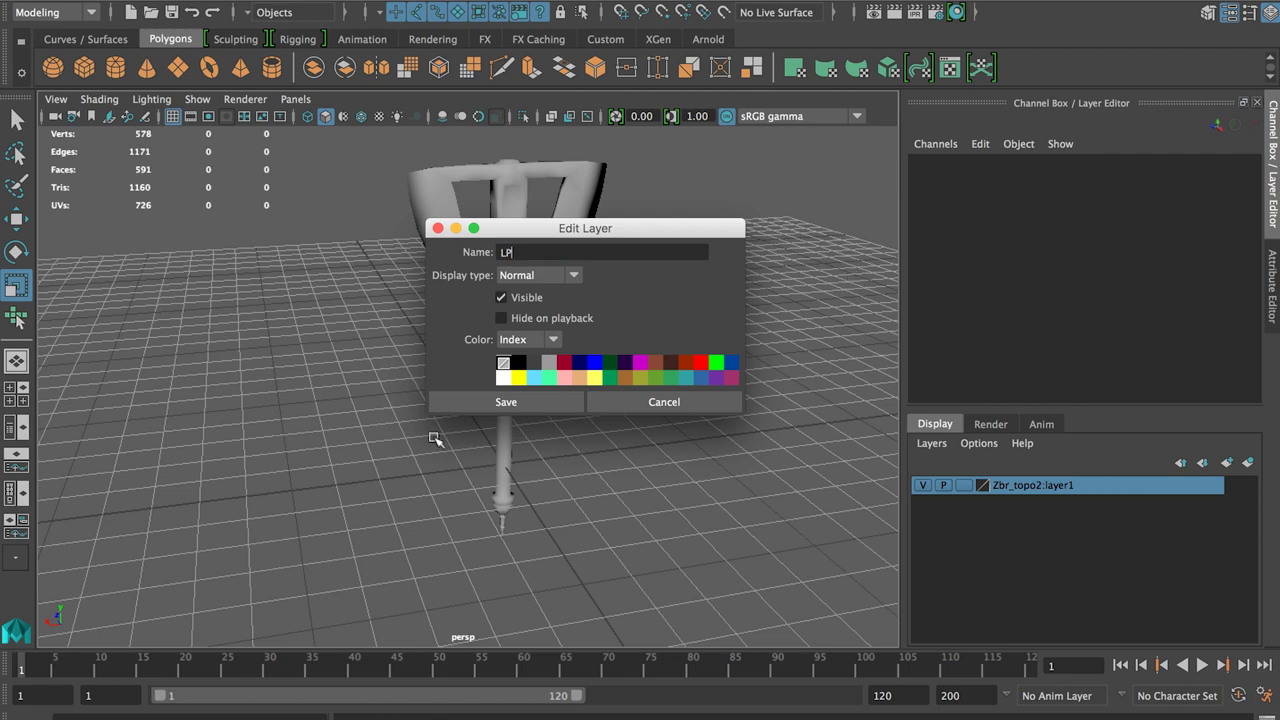
click(480, 405)
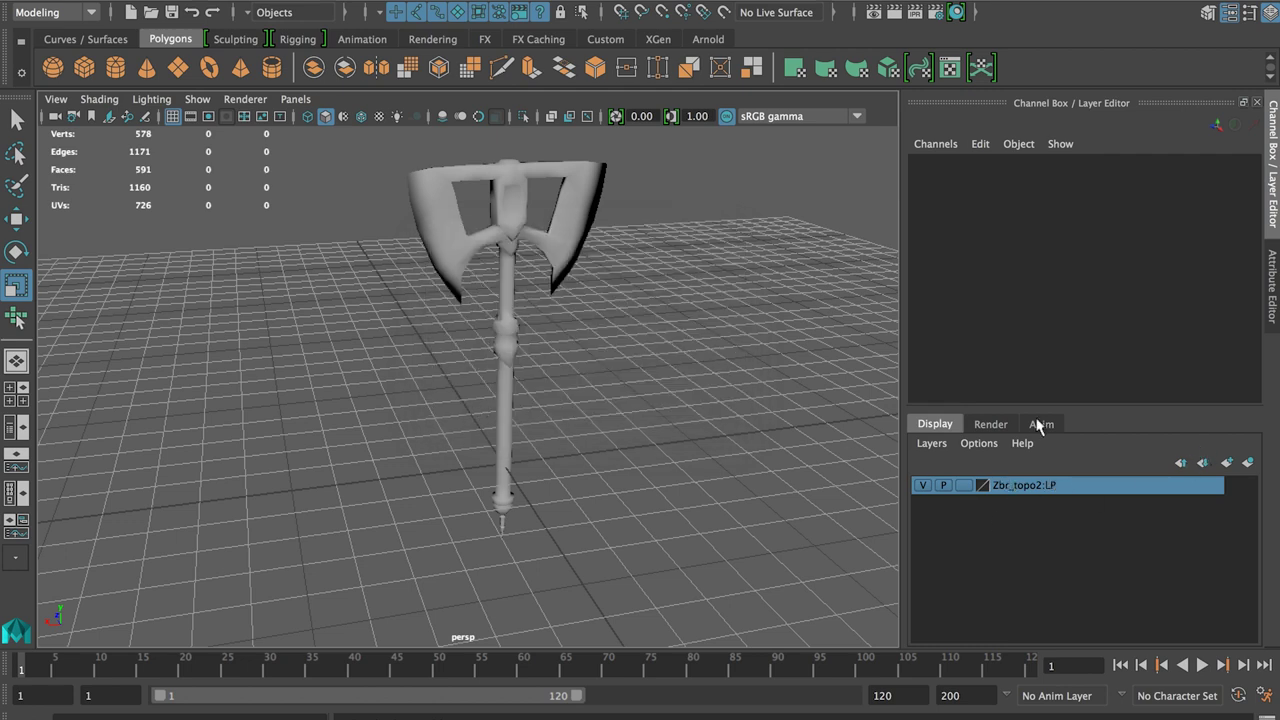
Select the low-poly axe and add it to the LP display layer
click(568, 247)
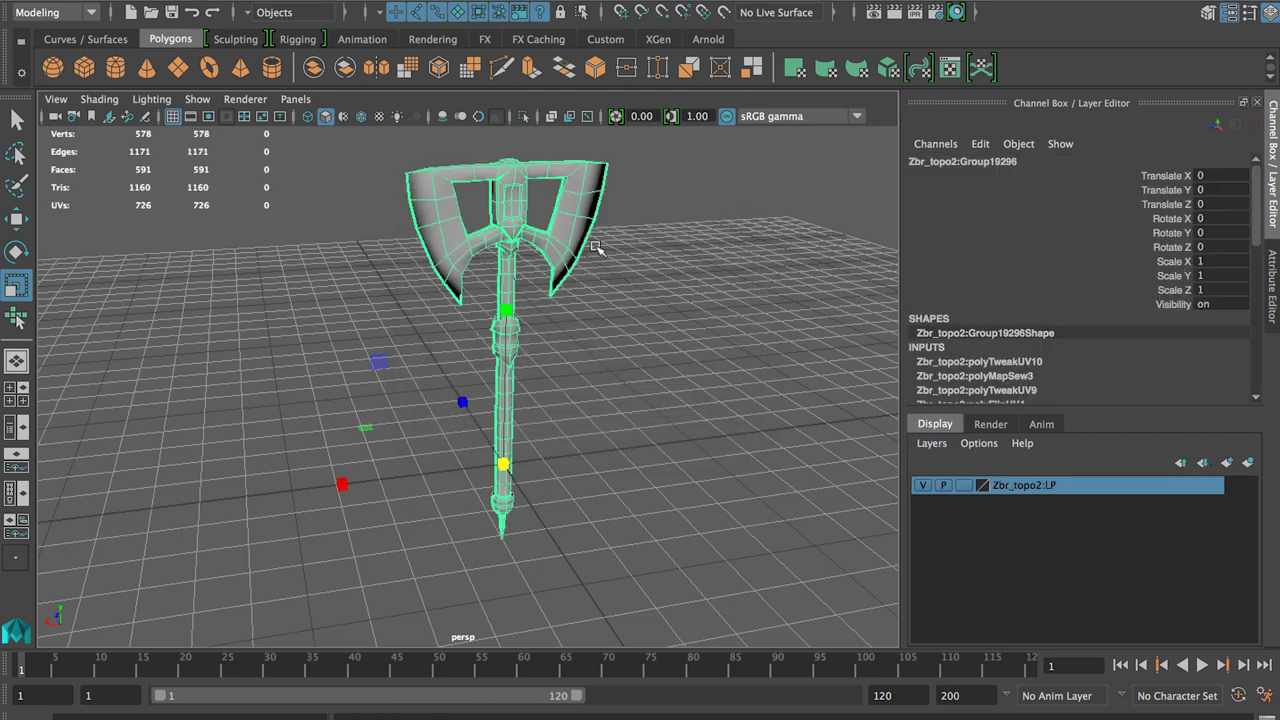
right_click(1042, 487)
click(1043, 489)
right_click(1043, 489)
click(1060, 512)
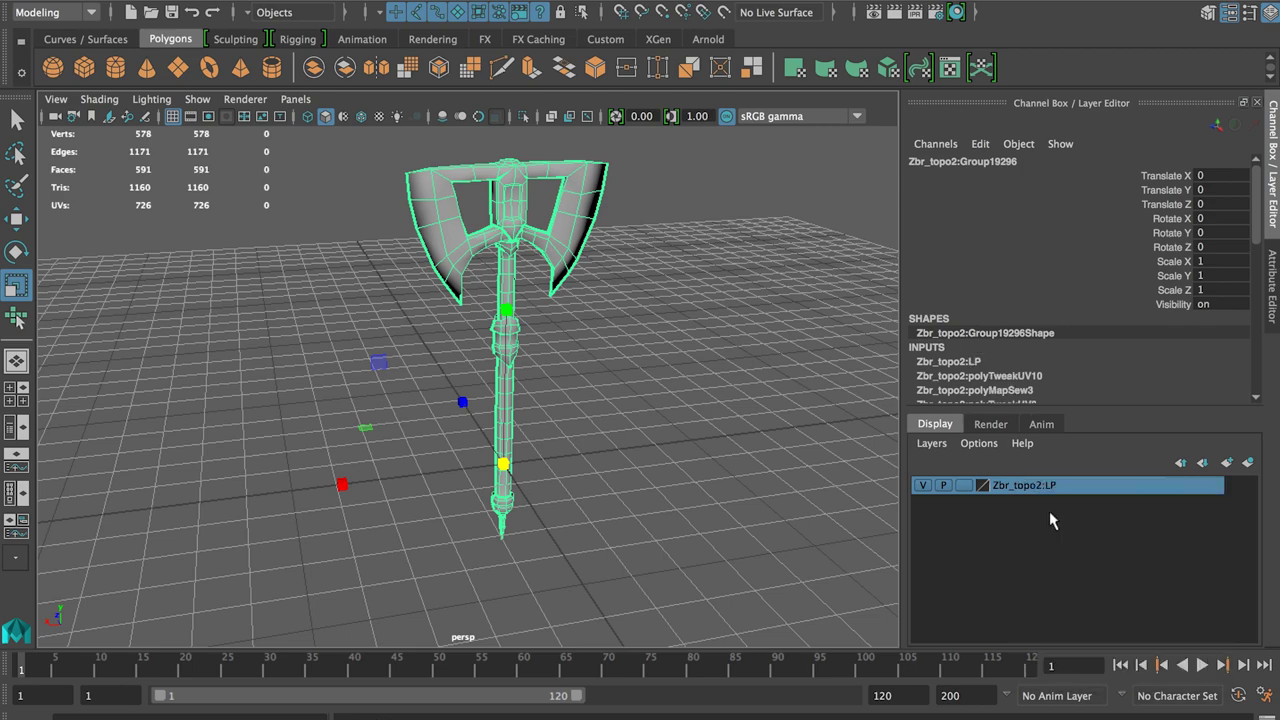
Hide the LP layer and bring the decimated high-poly axe into the scene from the file browser
click(929, 486)
key(super+Tab)
drag(924, 189, 503, 398)
key(super+Tab)
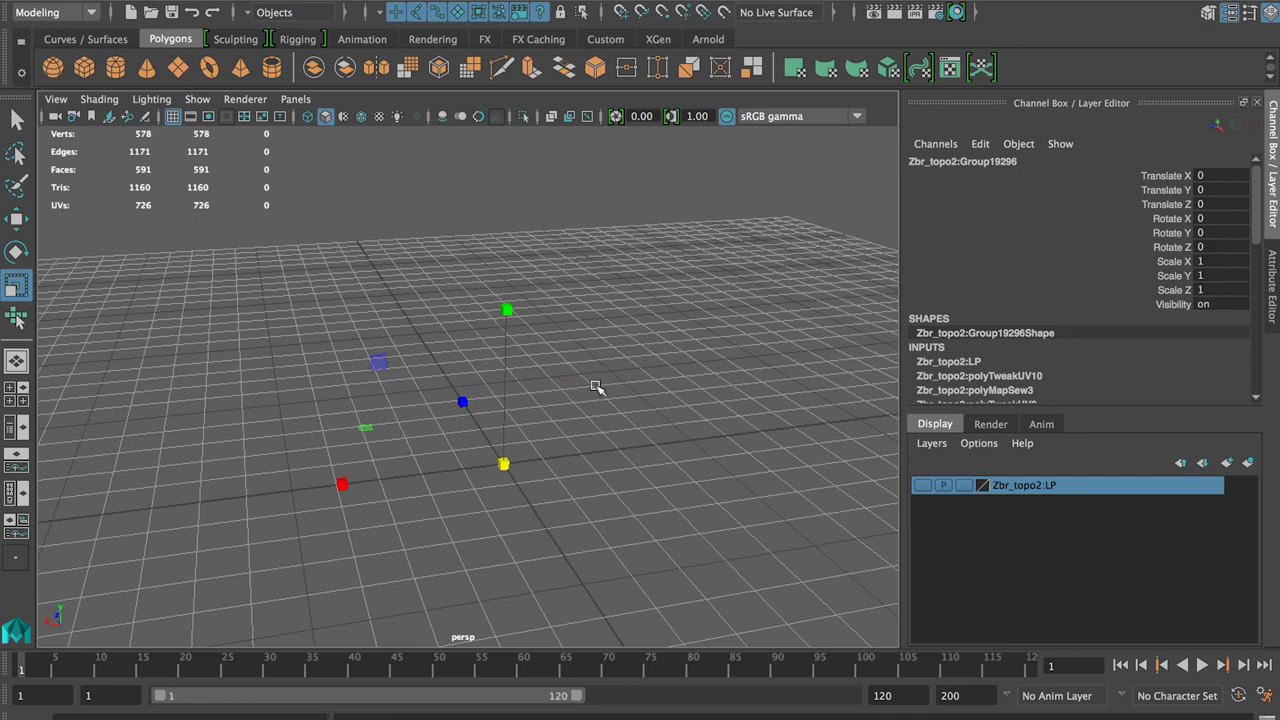
alt+drag(543, 286, 525, 250)
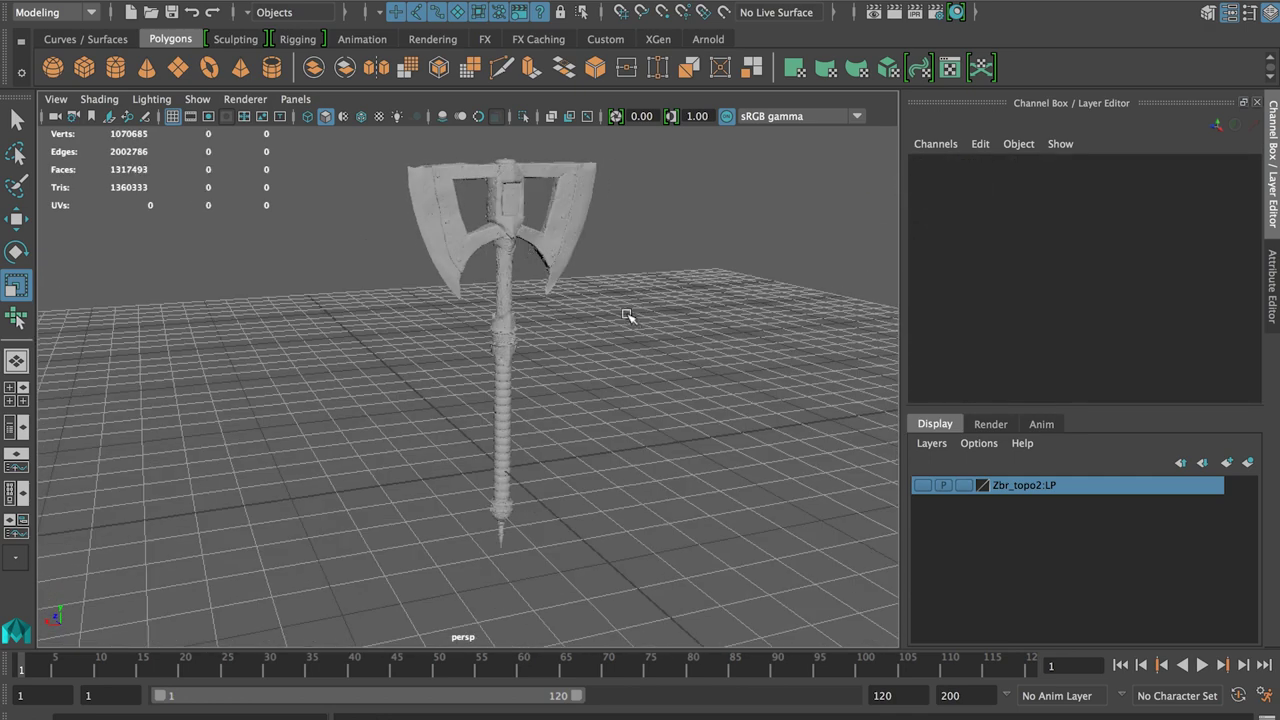
Select all parts of the high-poly axe, combine them into one mesh, and clear the selection
click(560, 257)
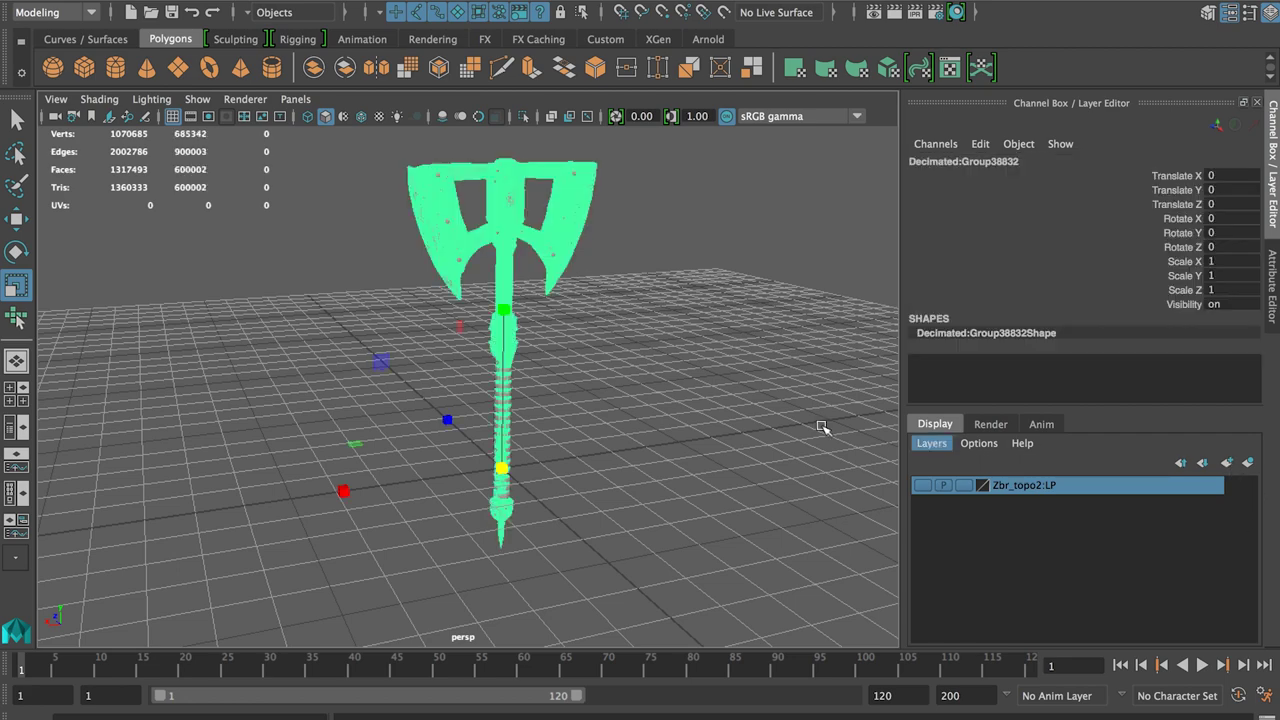
alt+drag(820, 427, 563, 394)
key(q)
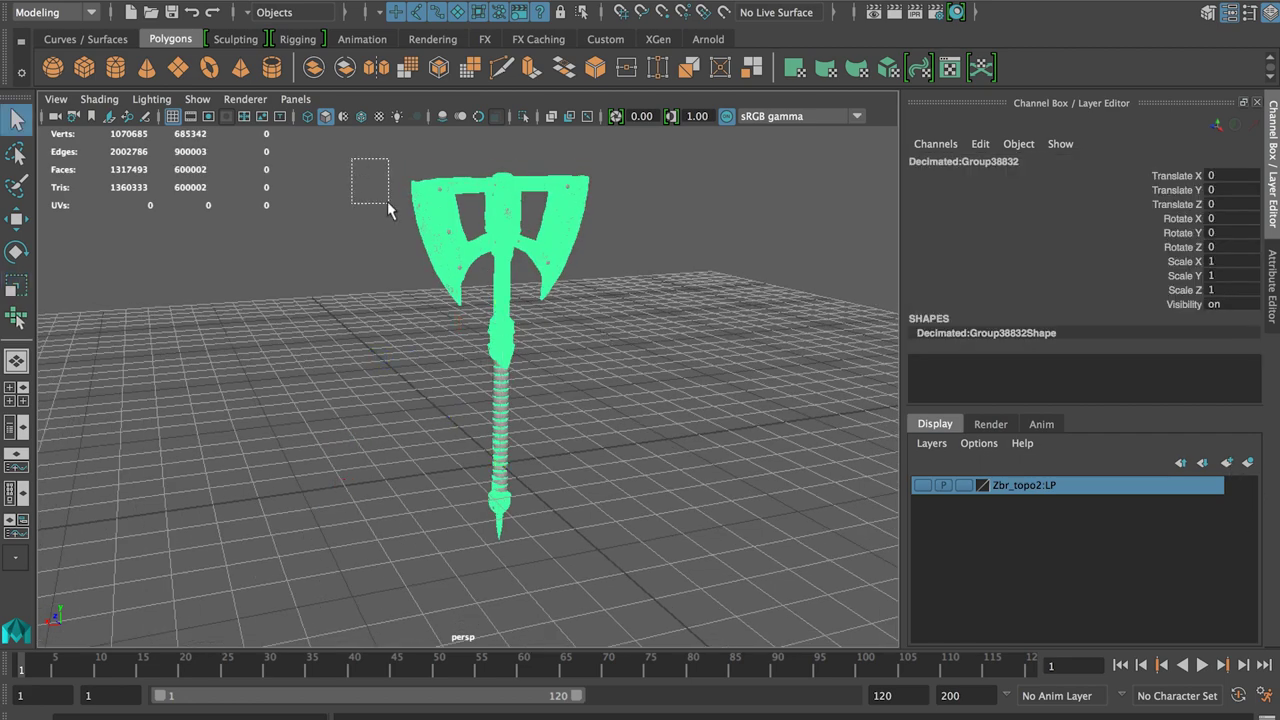
drag(387, 201, 762, 636)
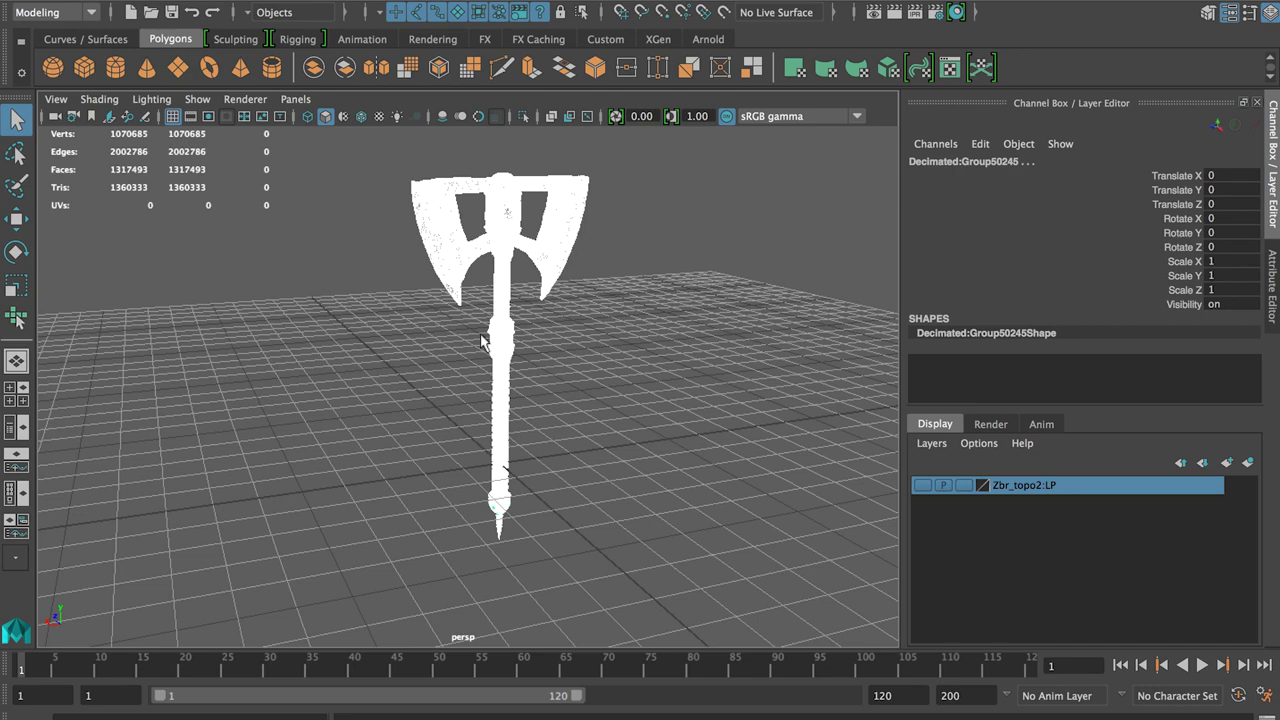
shift+right_drag(566, 222, 461, 513)
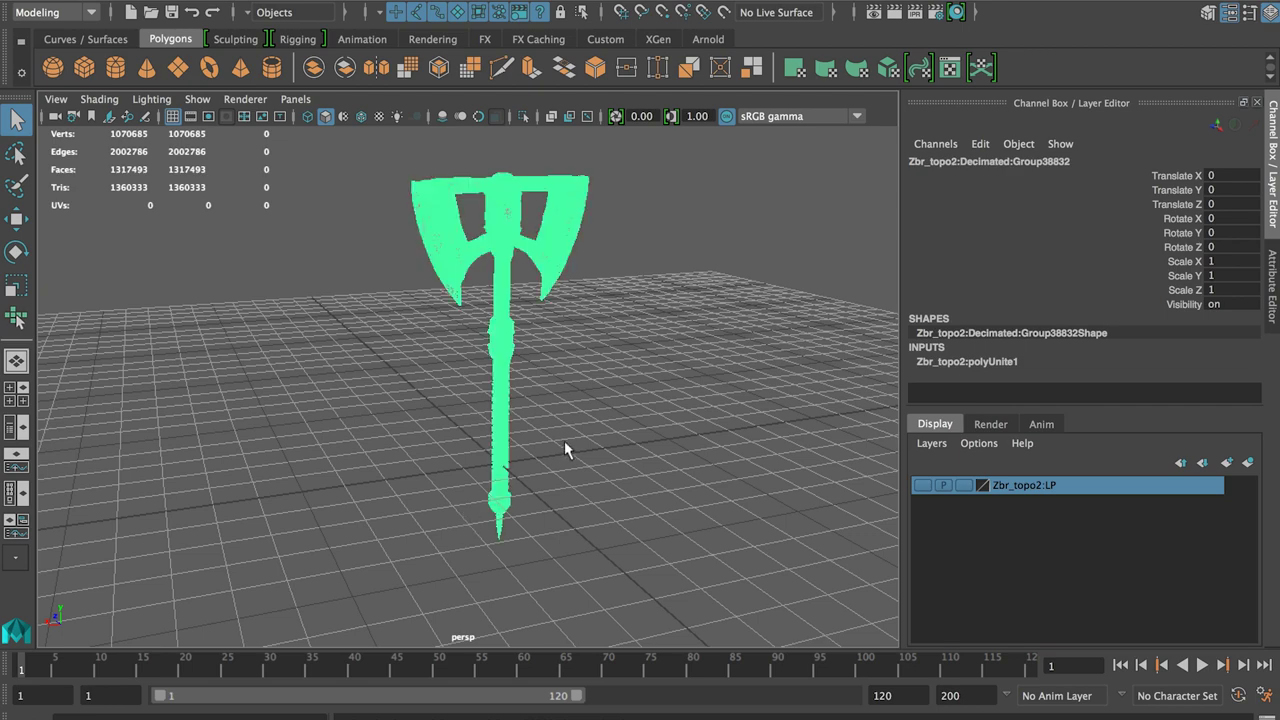
click(645, 368)
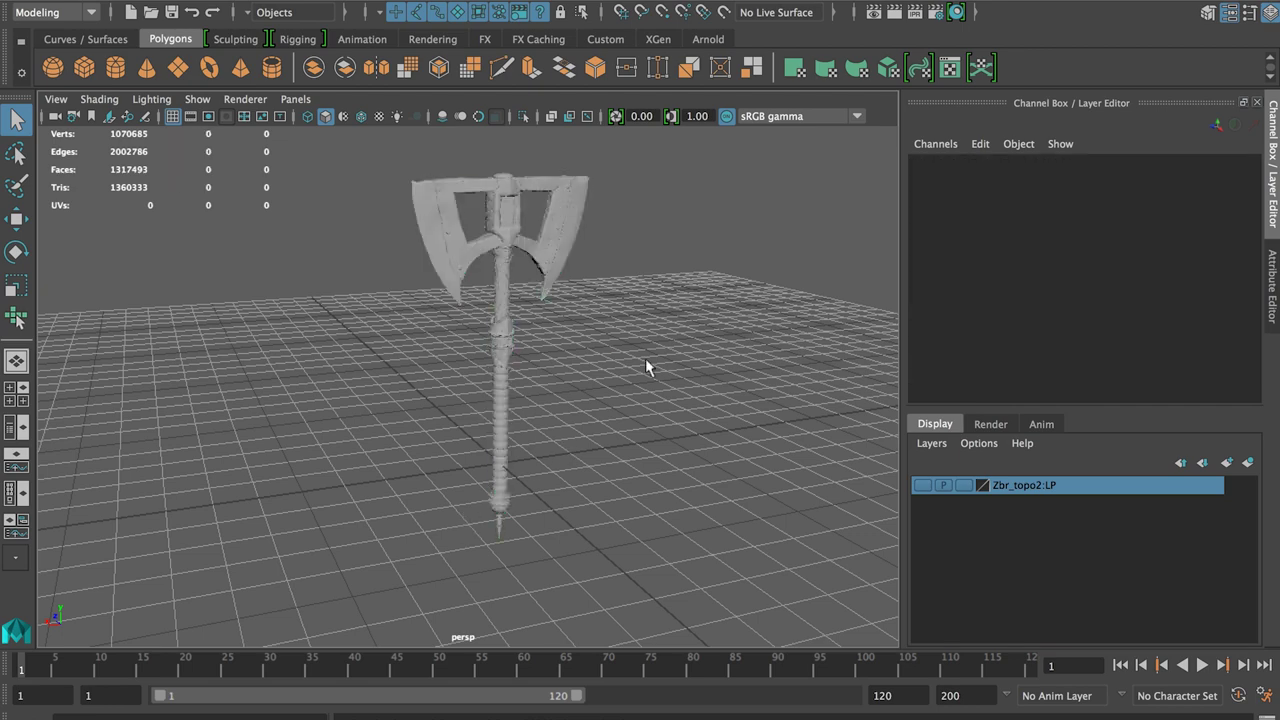
Delete all construction history in the scene, keeping the combined high-poly axe selected
click(546, 243)
click(183, 0)
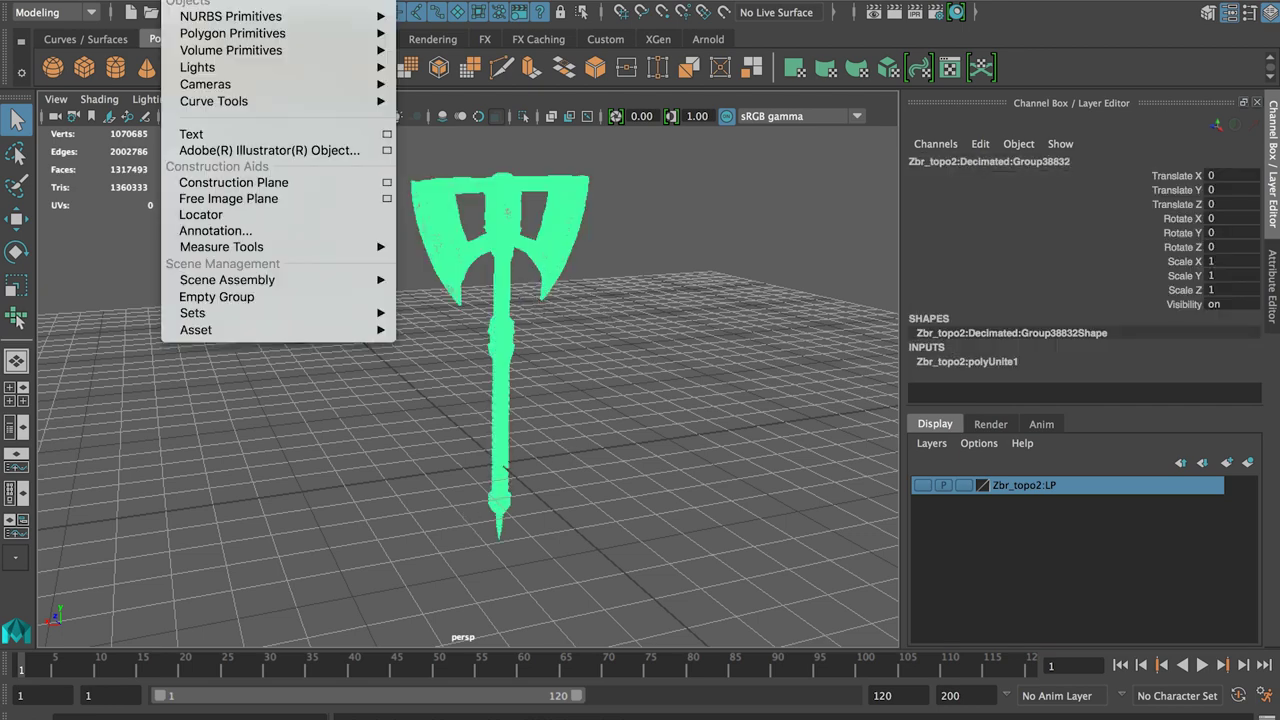
mouse_move(143, 0)
mouse_move(241, 205)
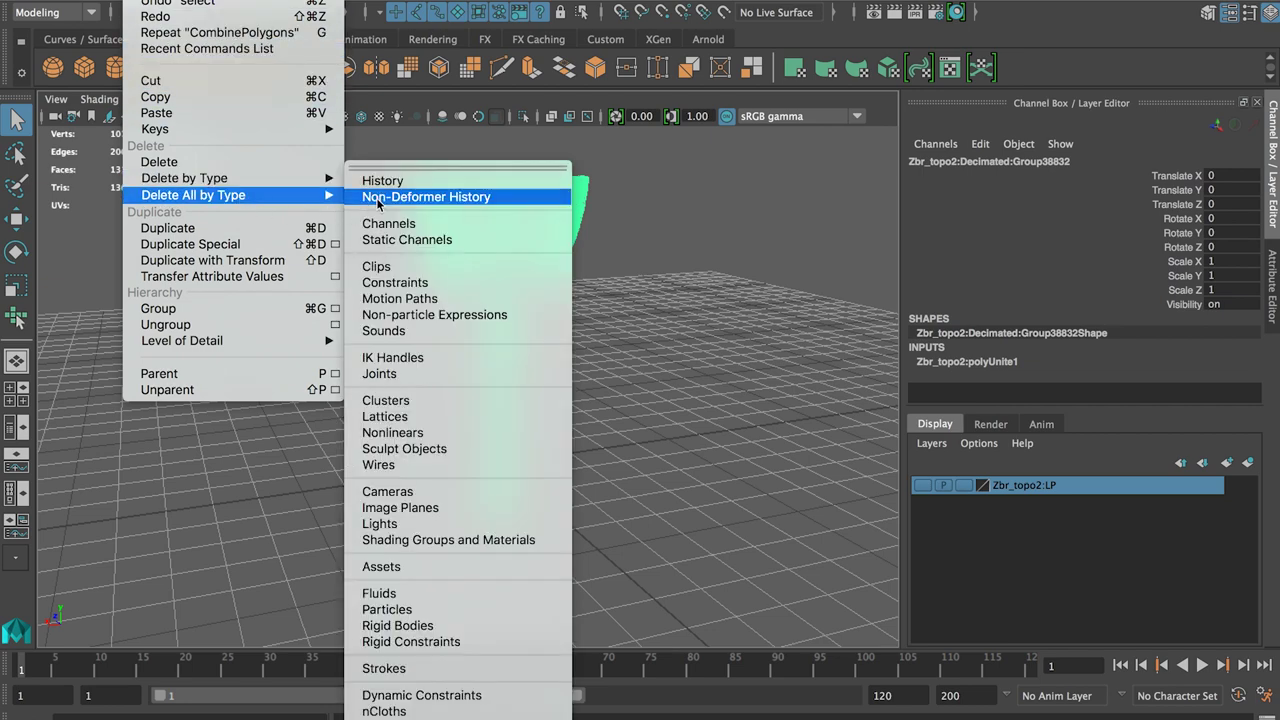
click(382, 181)
alt+right_drag(494, 378, 656, 415)
click(656, 415)
alt+drag(656, 415, 574, 312)
key(ctrl+z)
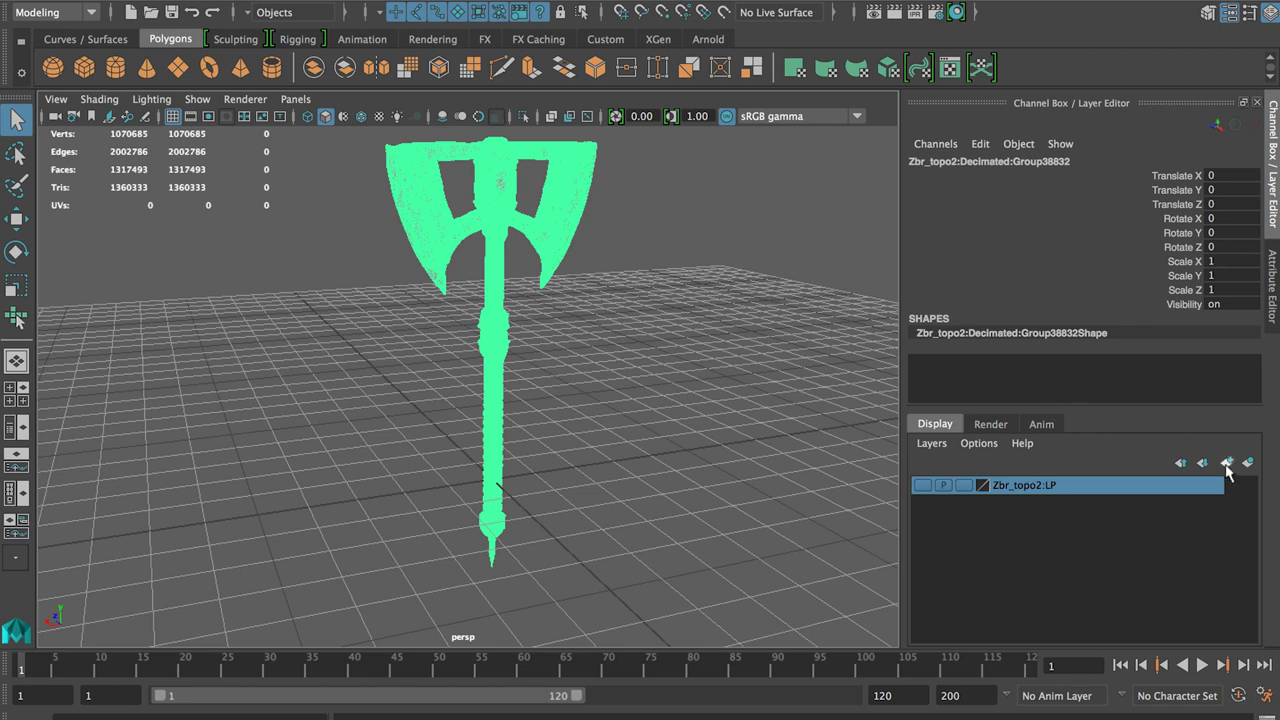
Create a second display layer and name it HP
click(1227, 463)
double_click(1027, 486)
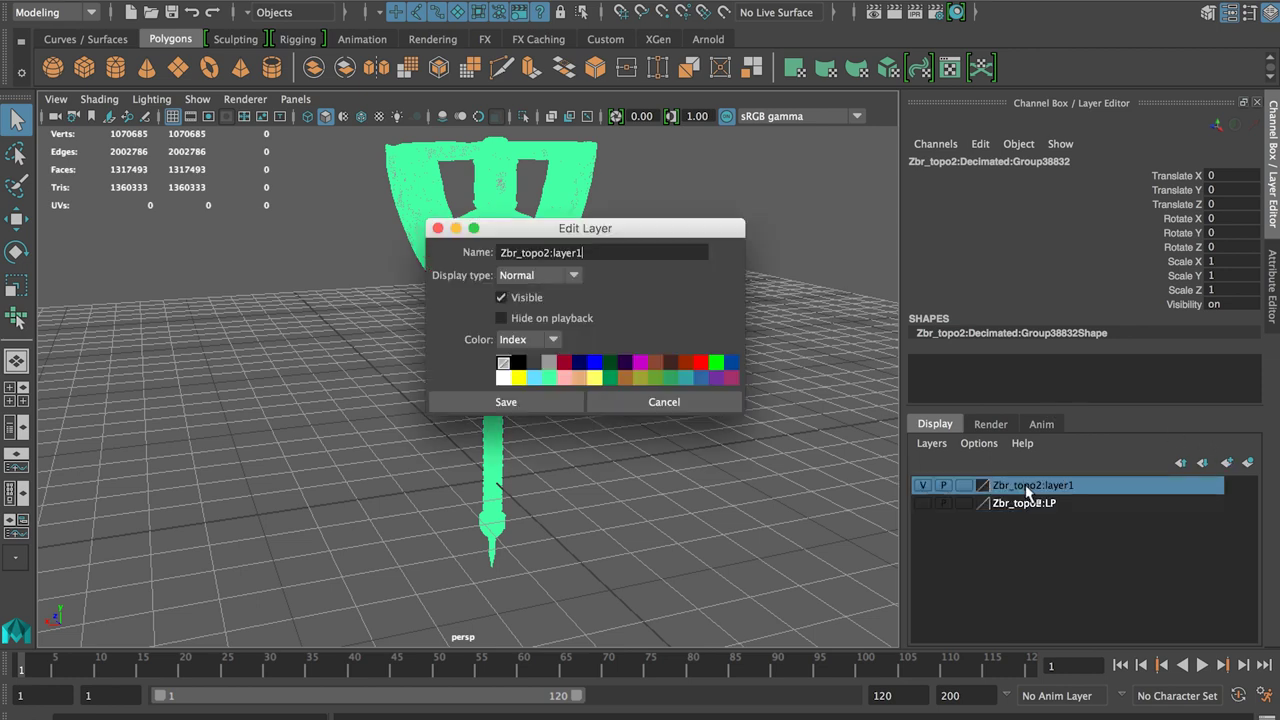
drag(590, 246, 234, 222)
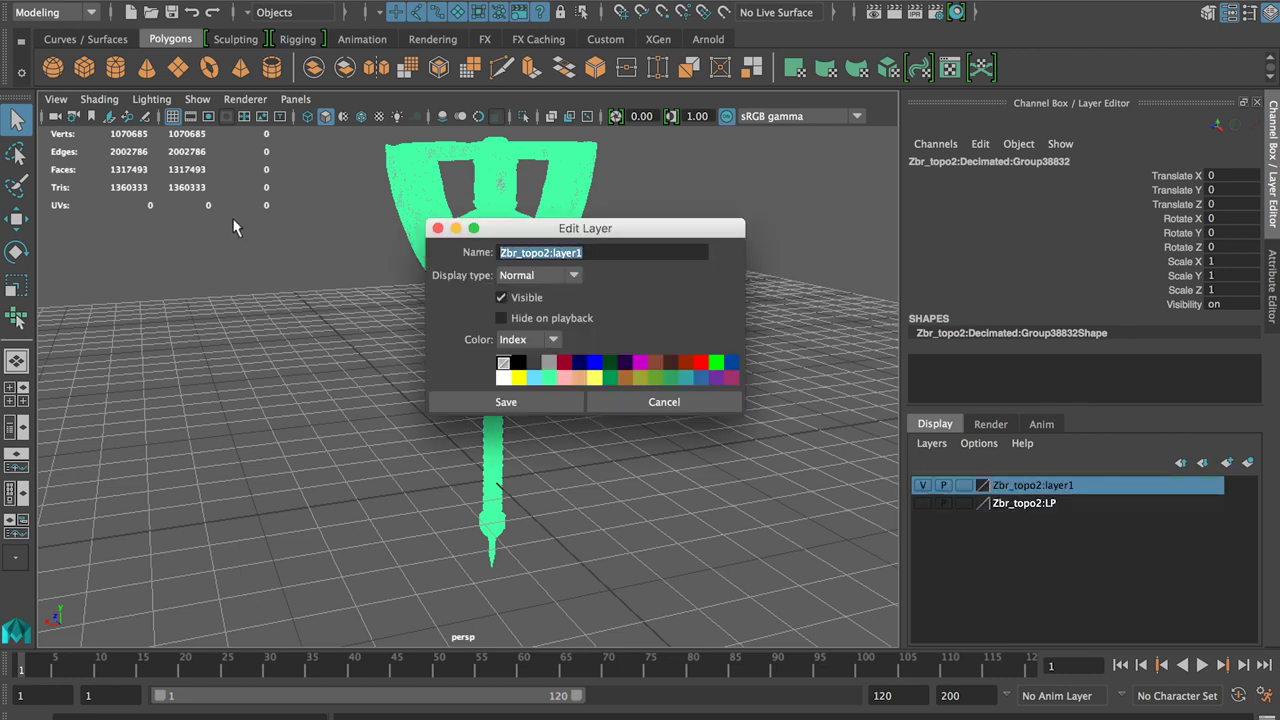
text(HP)
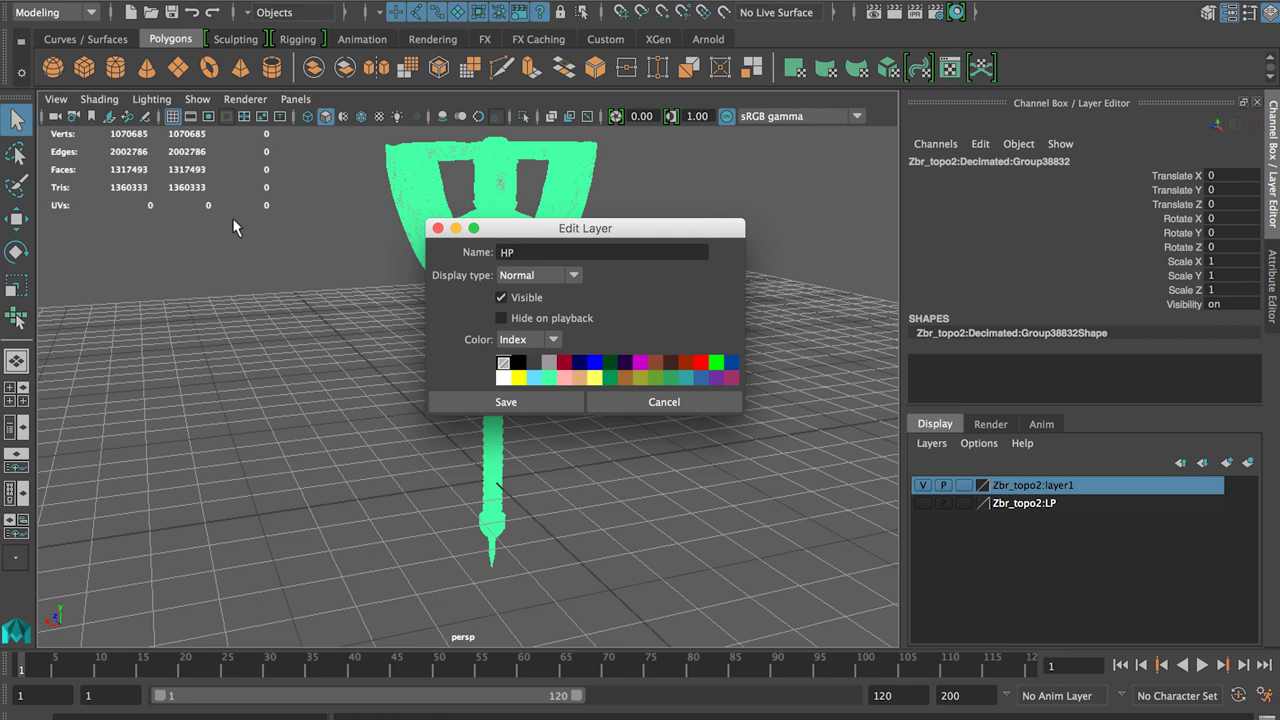
click(539, 398)
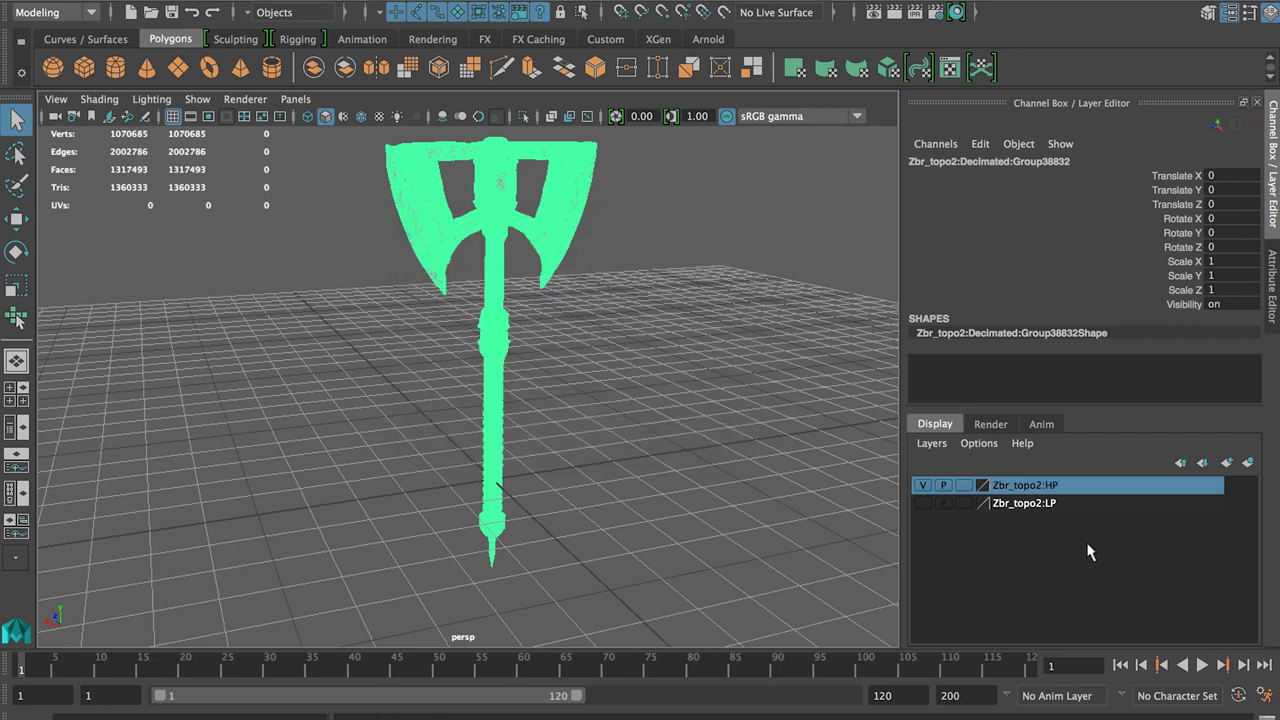
Add the selected high-poly axe to the HP display layer
click(922, 486)
right_click(1074, 485)
click(1100, 516)
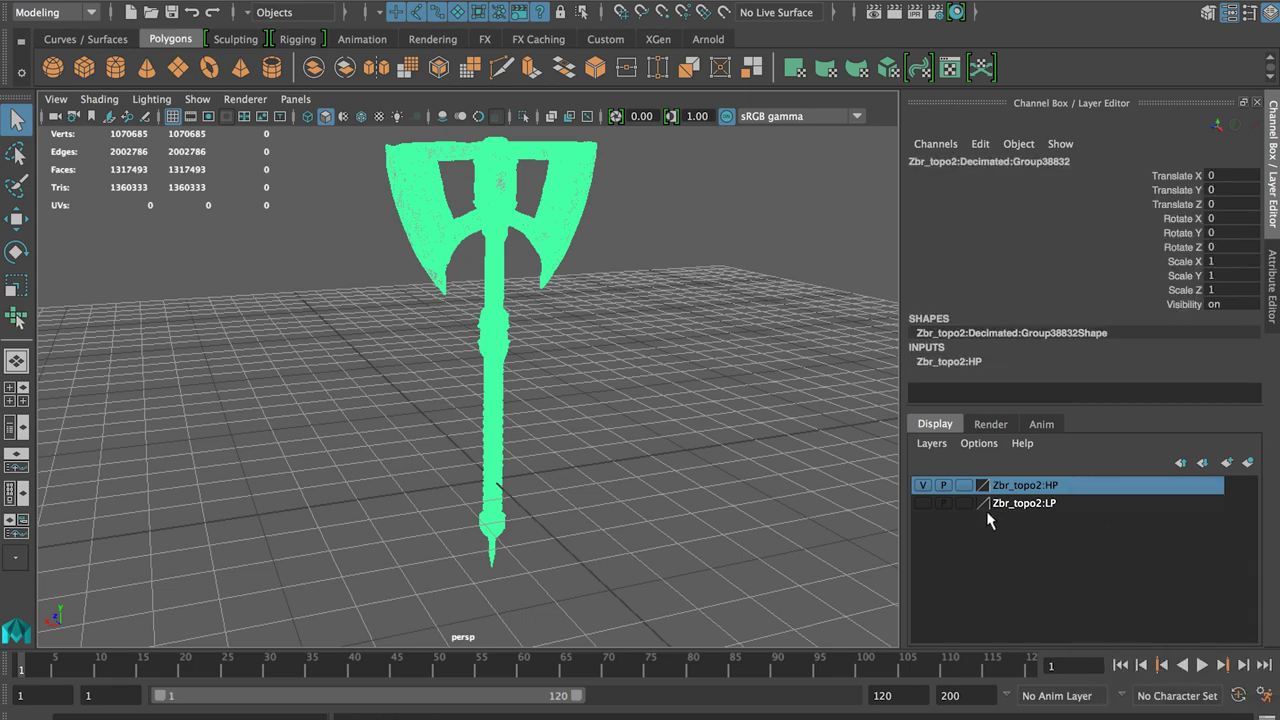
Make the LP layer visible, compare it with the high-poly axe, and leave the HP layer hidden
click(925, 487)
click(924, 502)
click(925, 498)
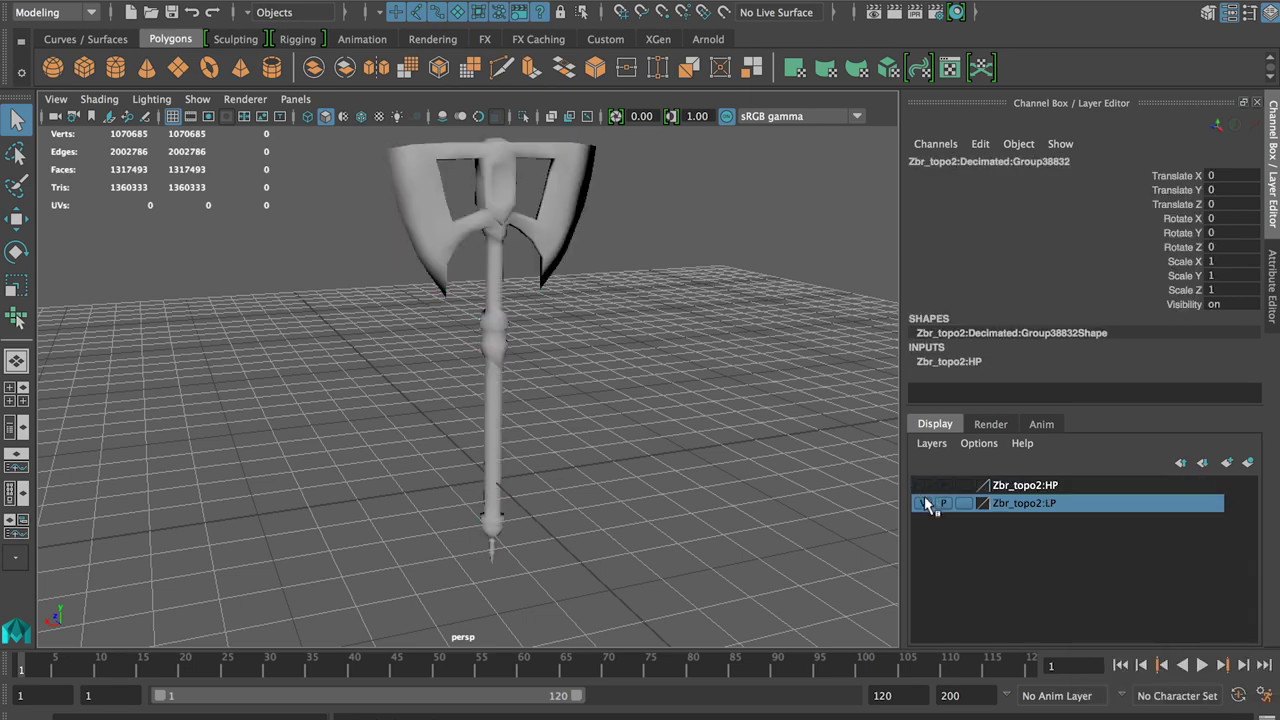
click(922, 485)
click(647, 318)
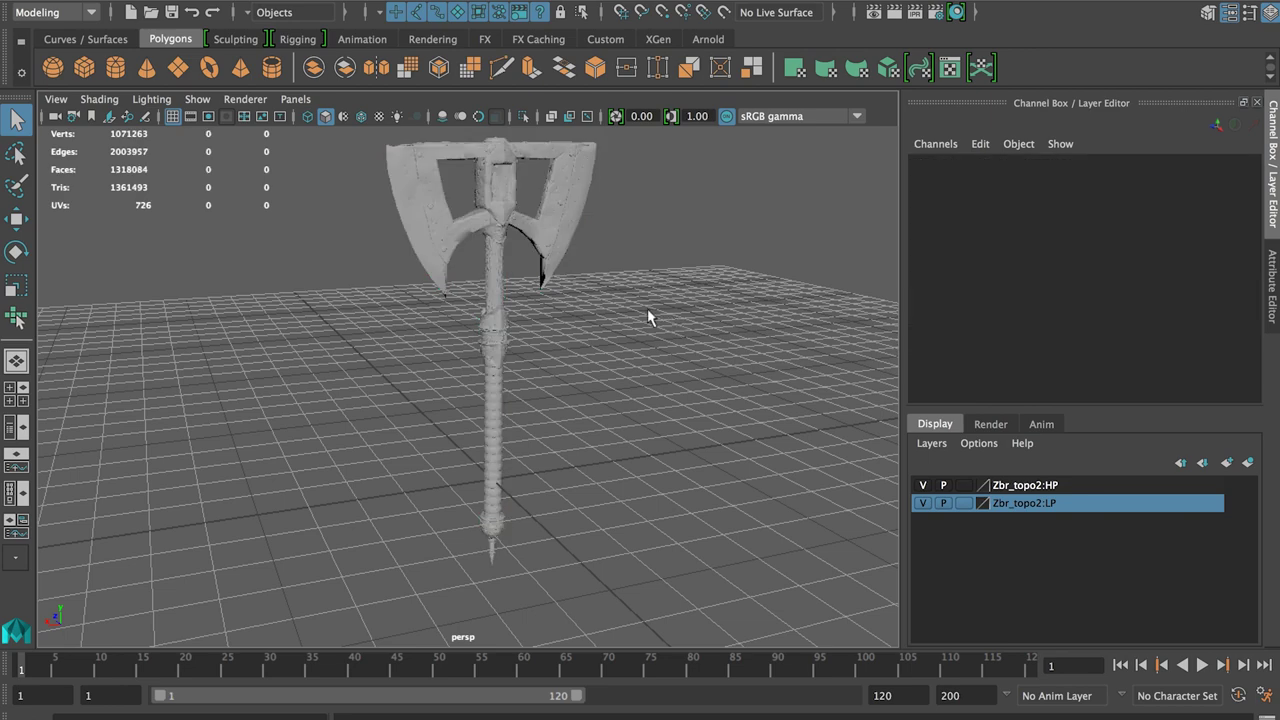
click(922, 485)
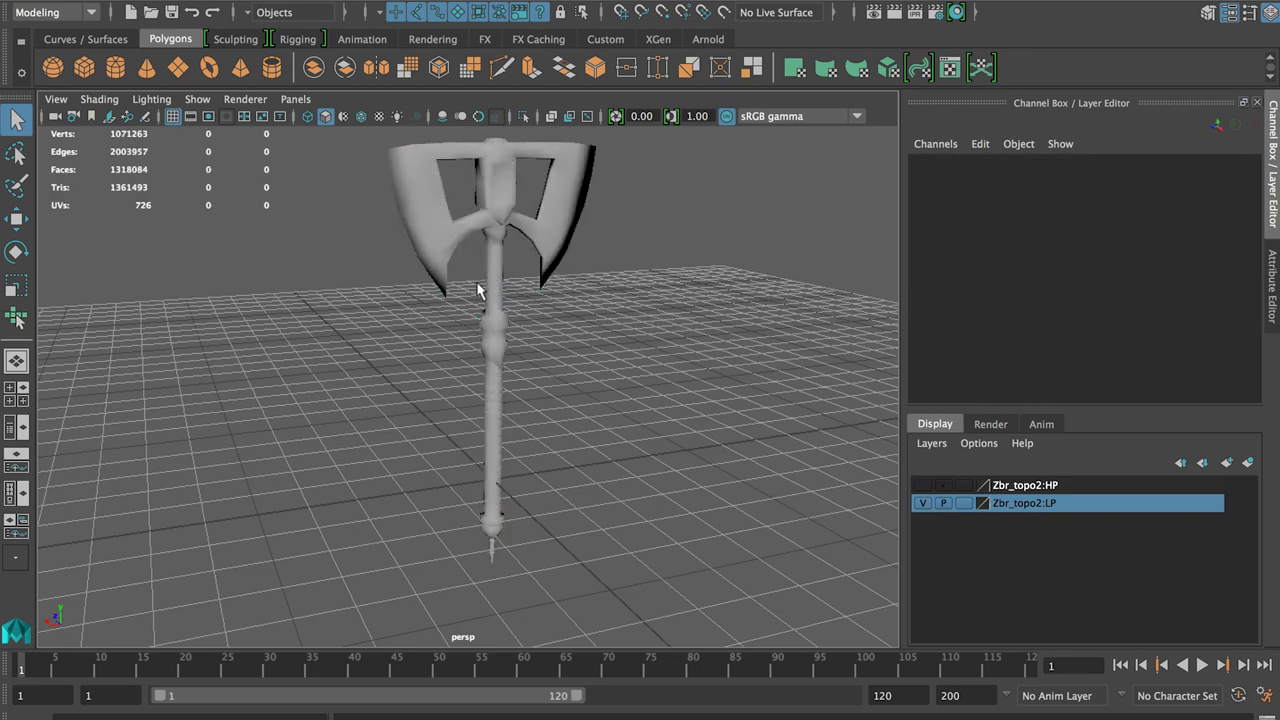
Open Transfer Maps from the Rendering menu set with the low-poly axe as target mesh, and enlarge its window
click(537, 246)
click(91, 13)
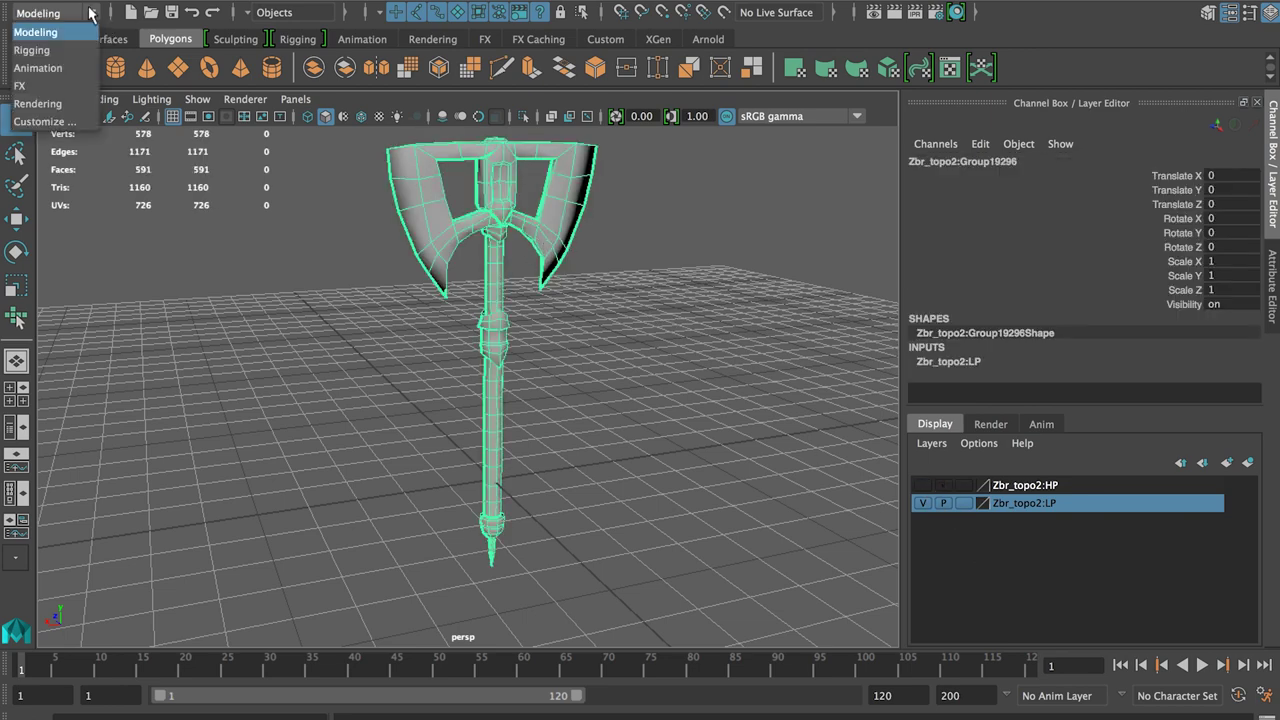
click(38, 103)
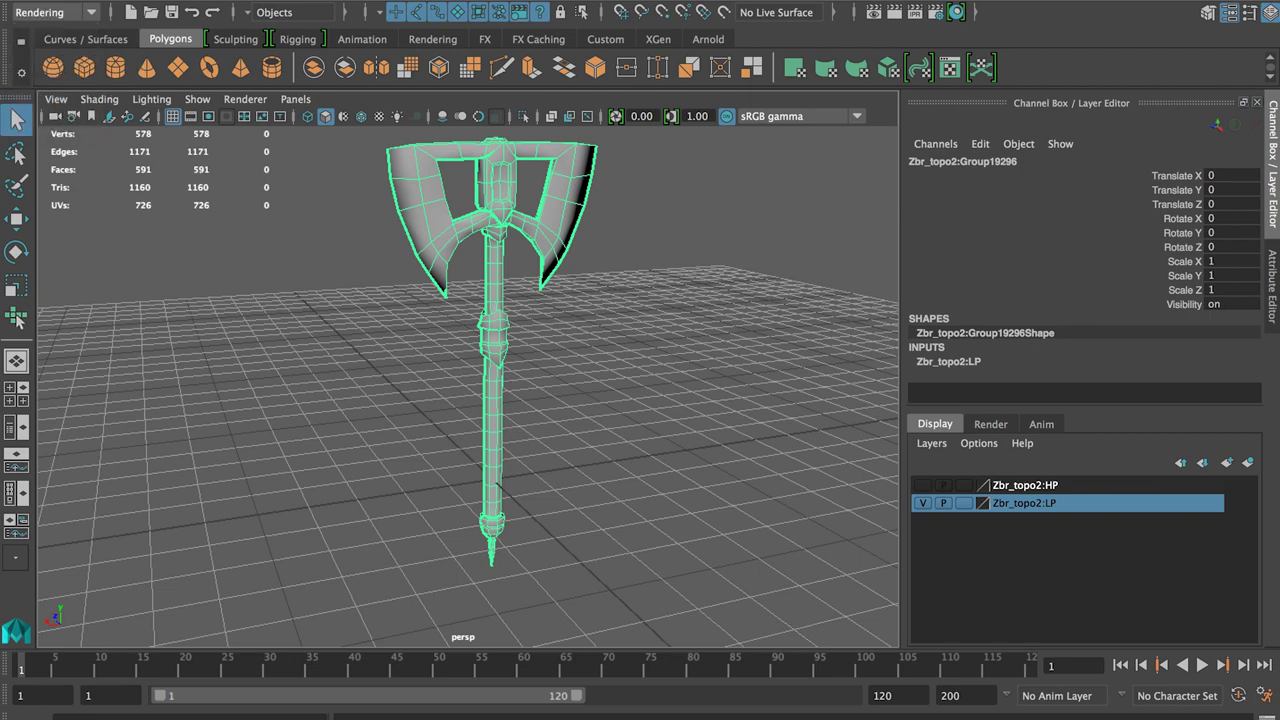
click(480, 0)
click(516, 98)
drag(430, 84, 674, 35)
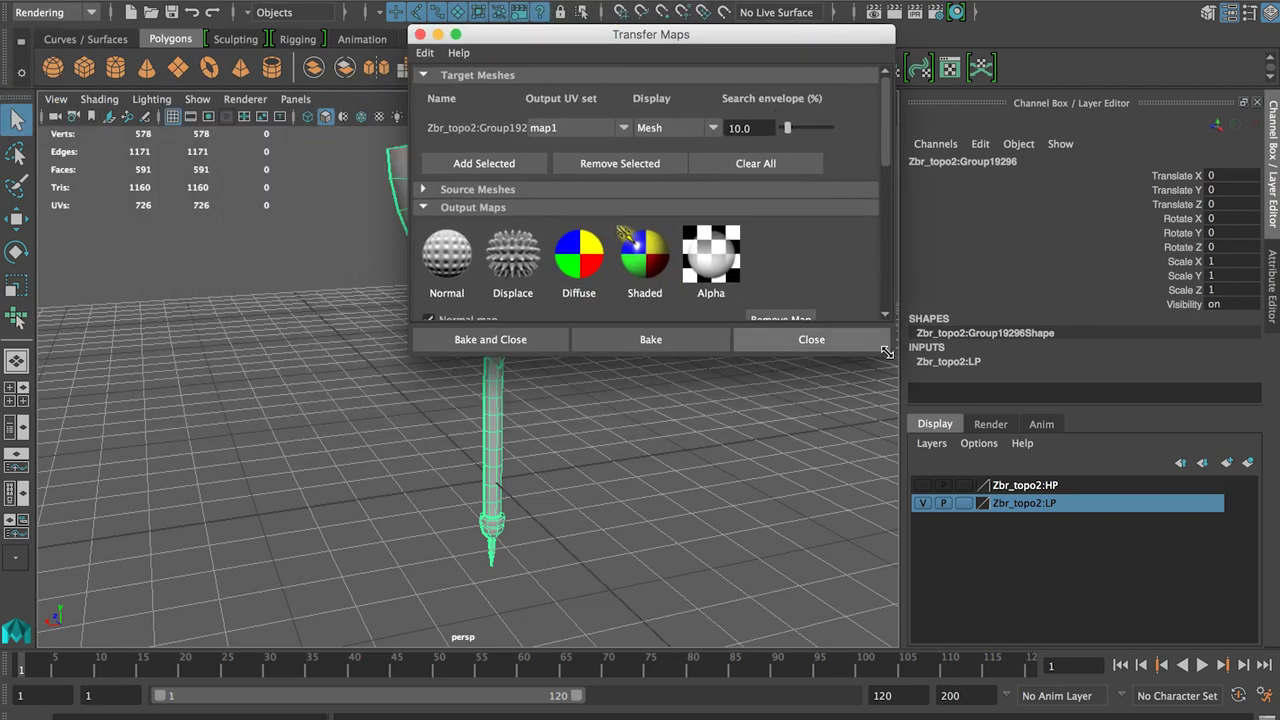
drag(887, 352, 1079, 512)
drag(822, 40, 902, 0)
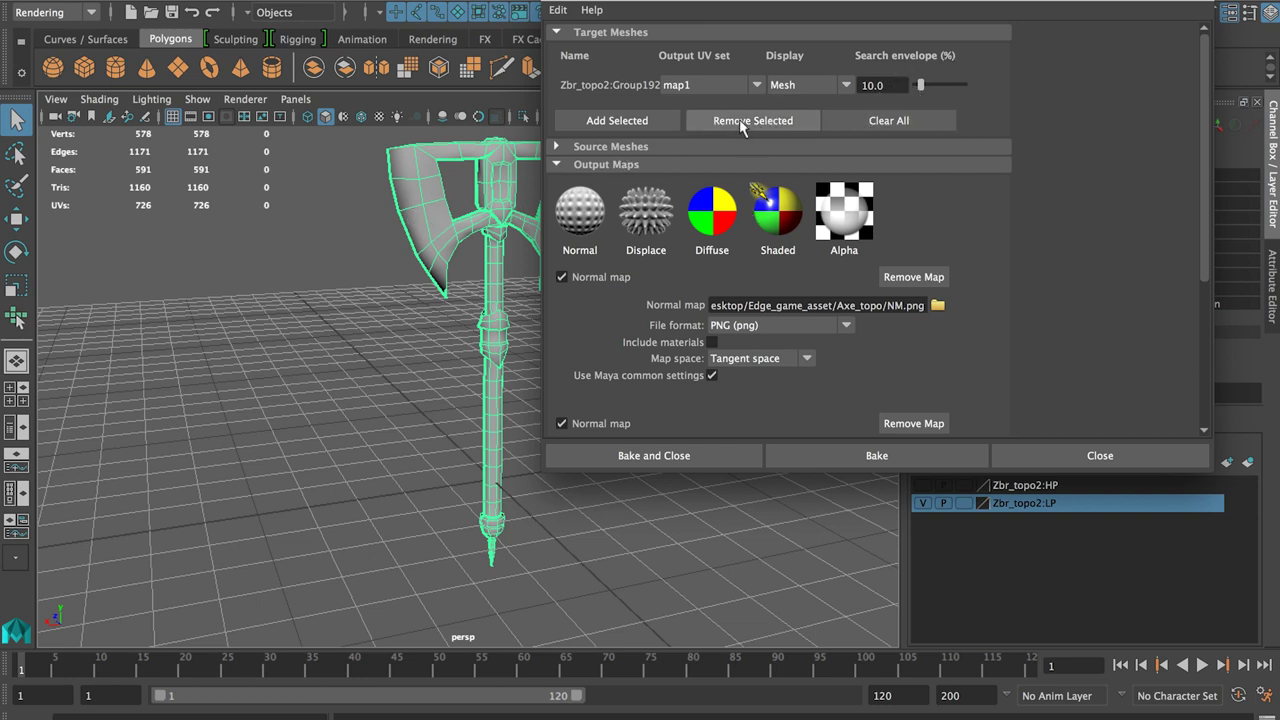
Preview the target mesh's search envelope and return its display to Mesh
click(815, 84)
click(810, 122)
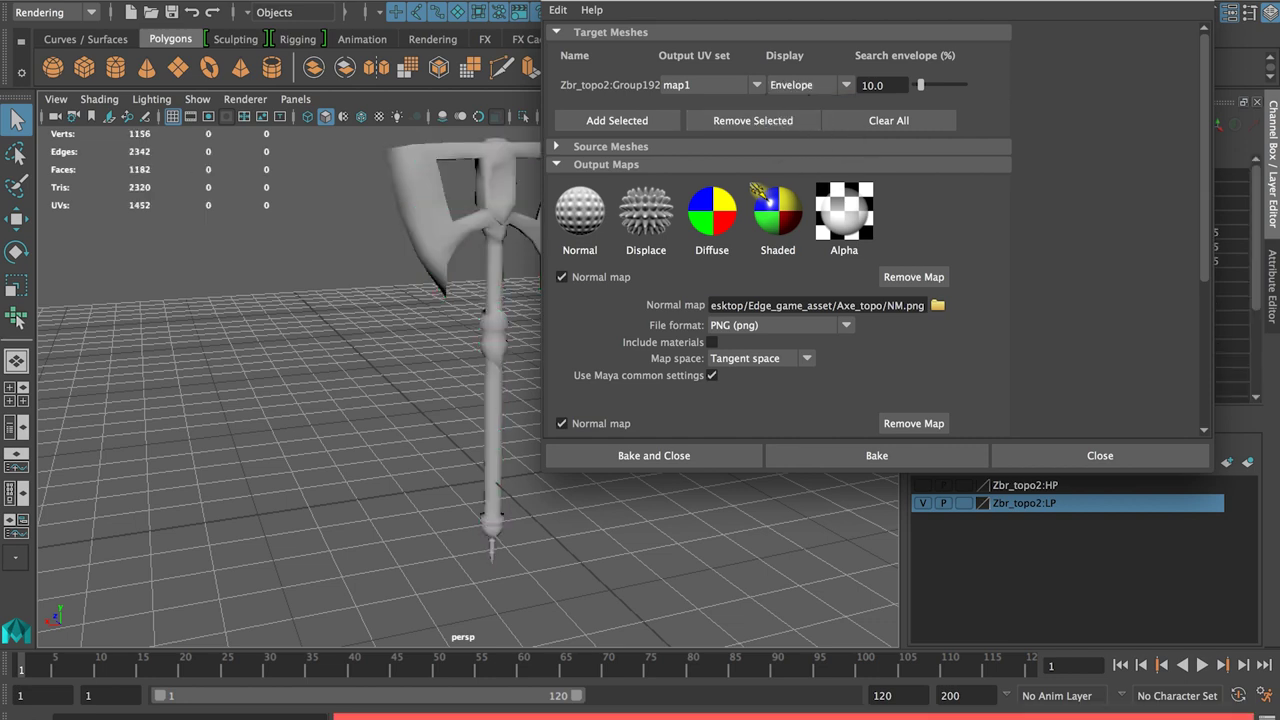
click(785, 84)
click(800, 106)
Add the high-poly axe from the HP layer as the source mesh, hiding the LP layer during selection and showing it again
click(602, 148)
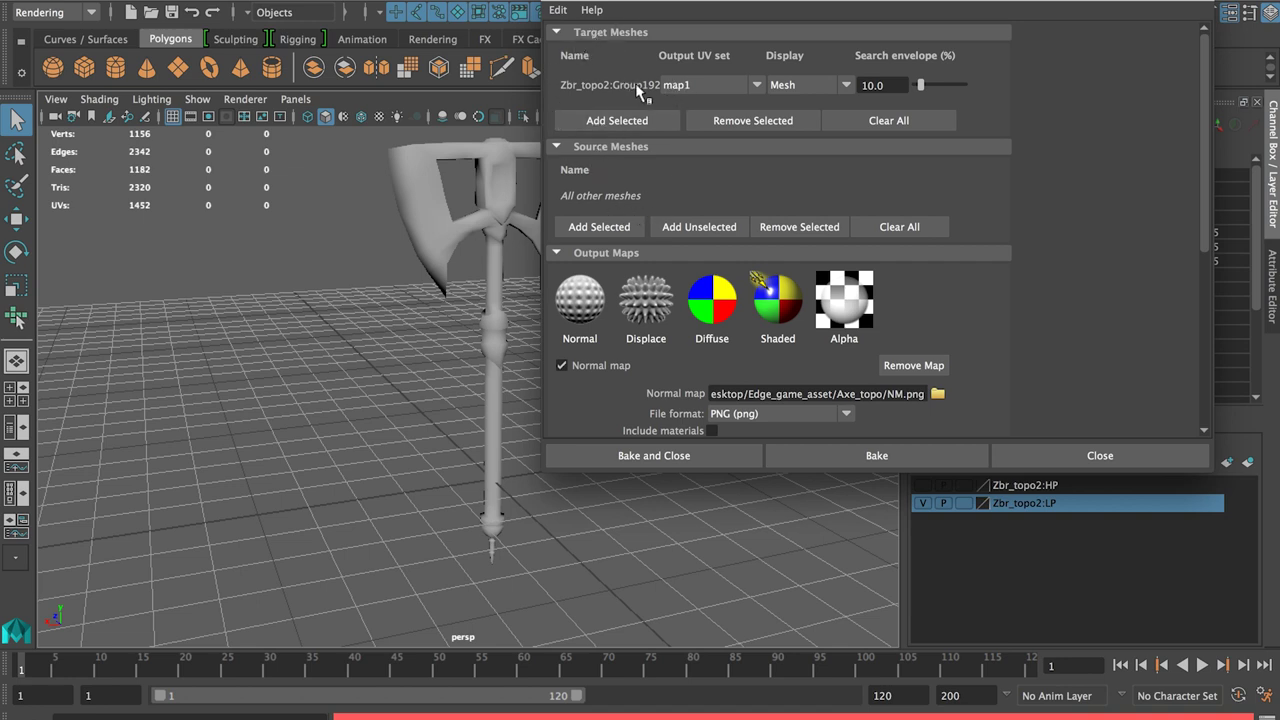
click(507, 208)
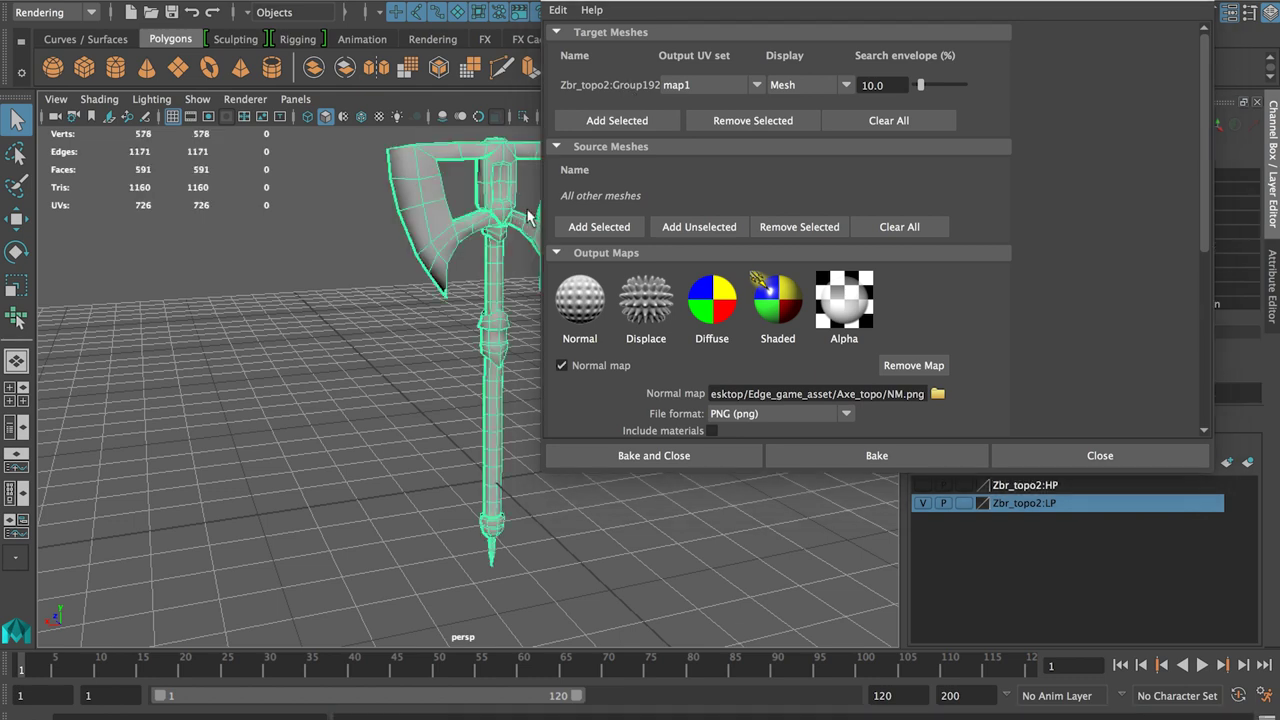
click(923, 503)
click(923, 485)
click(1030, 485)
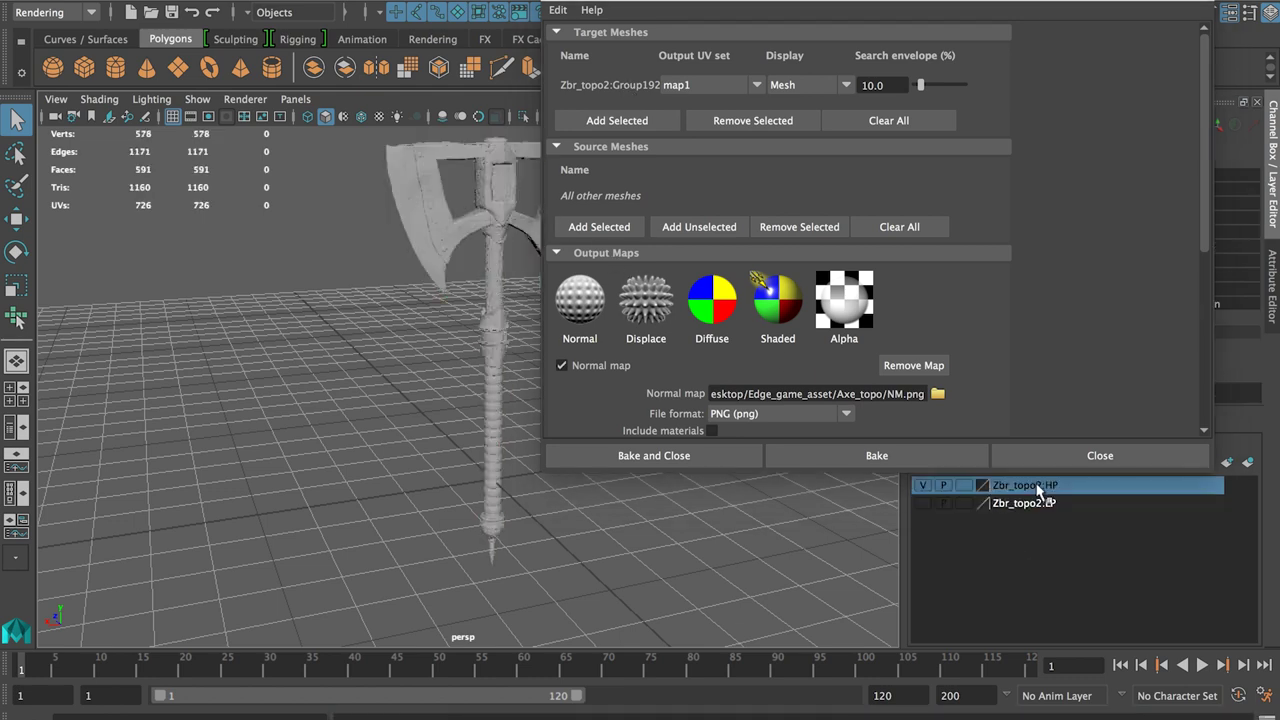
click(432, 272)
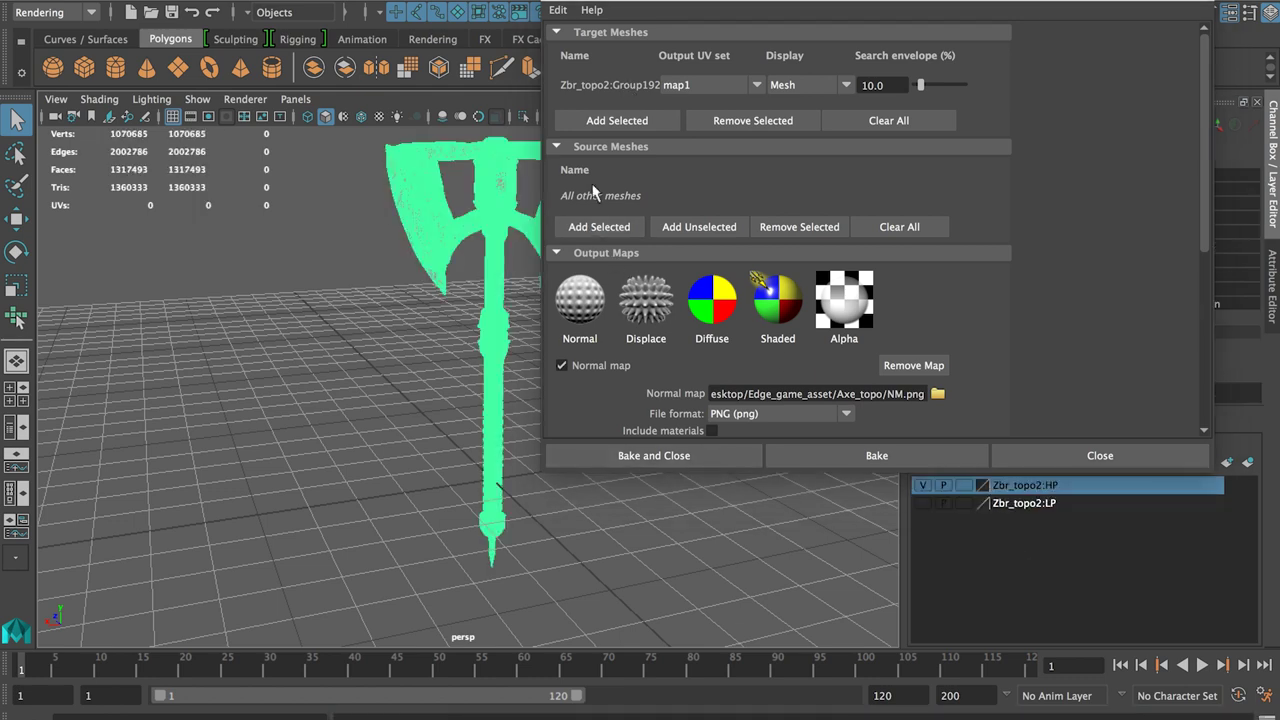
click(605, 228)
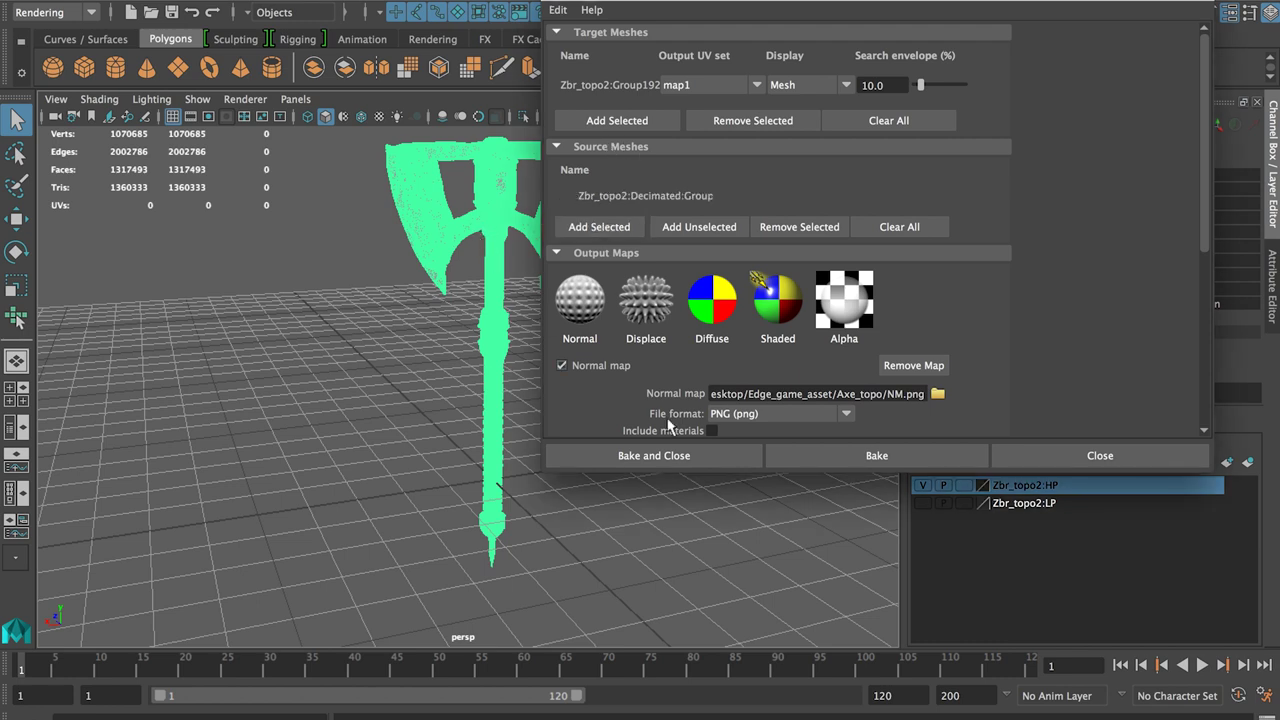
click(923, 503)
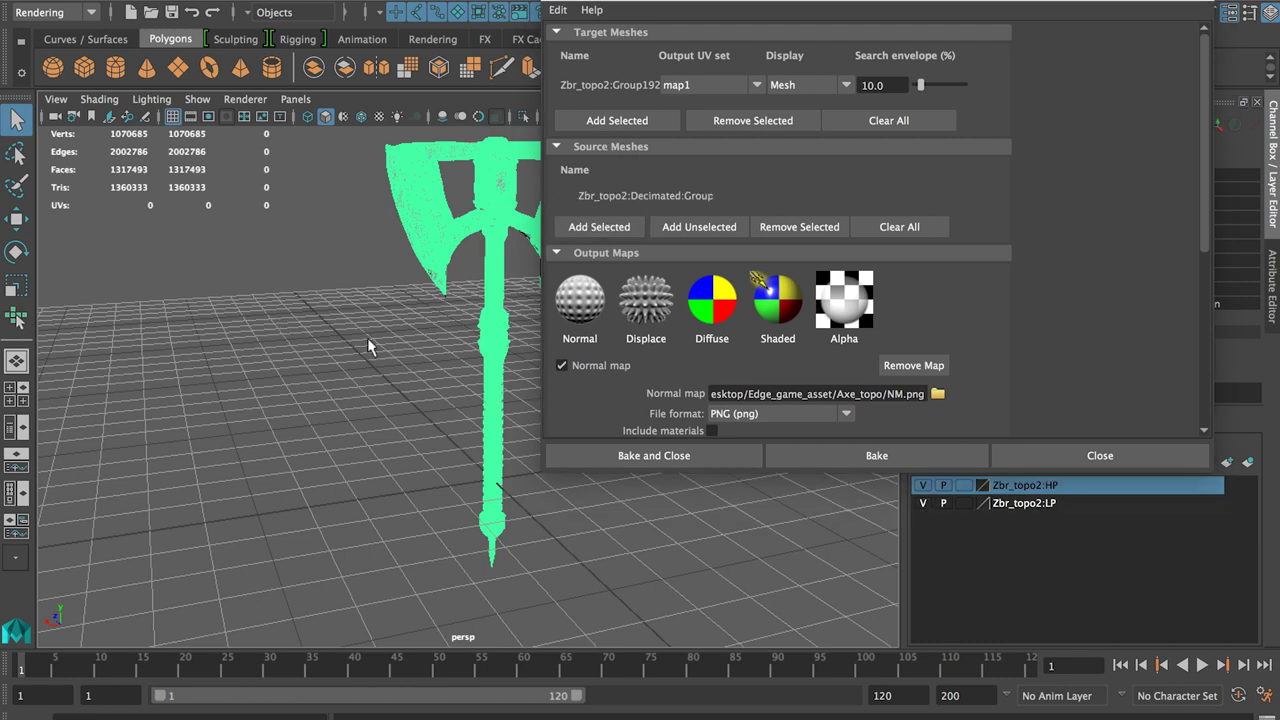
Disable and remove the second normal map from the output maps
scroll(1050, 264, down, 3)
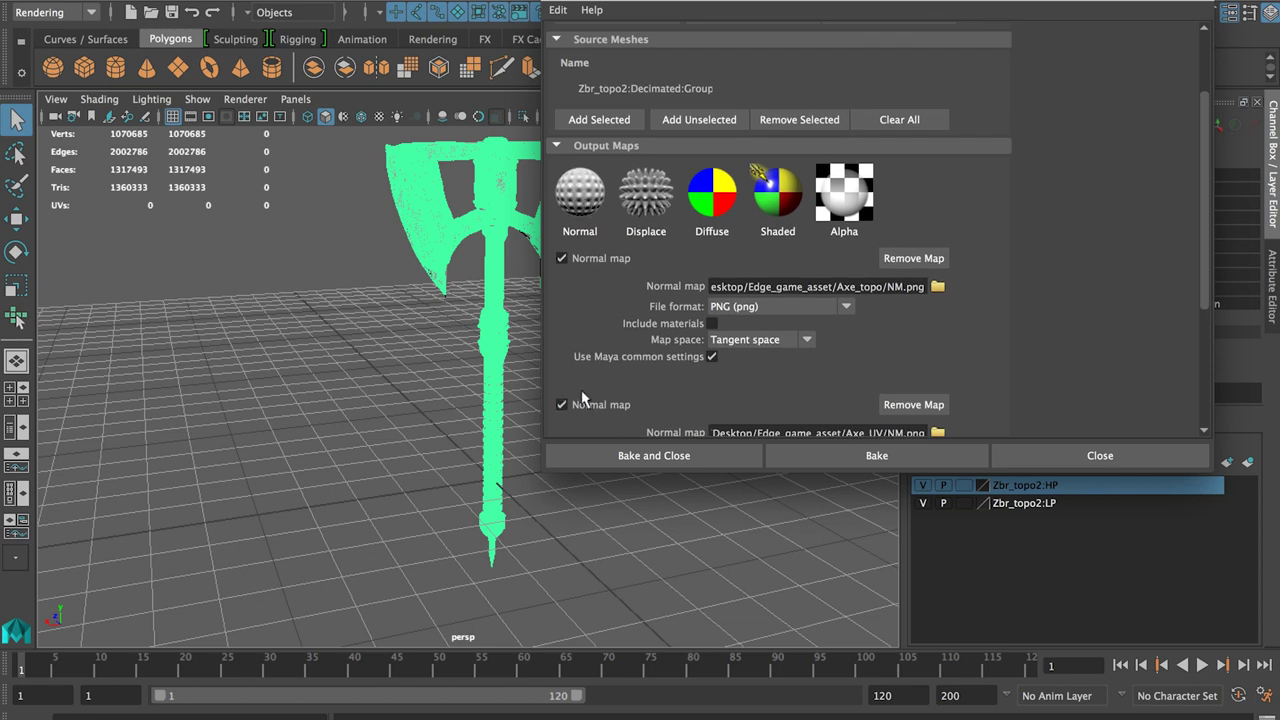
scroll(587, 362, down, 2)
click(569, 352)
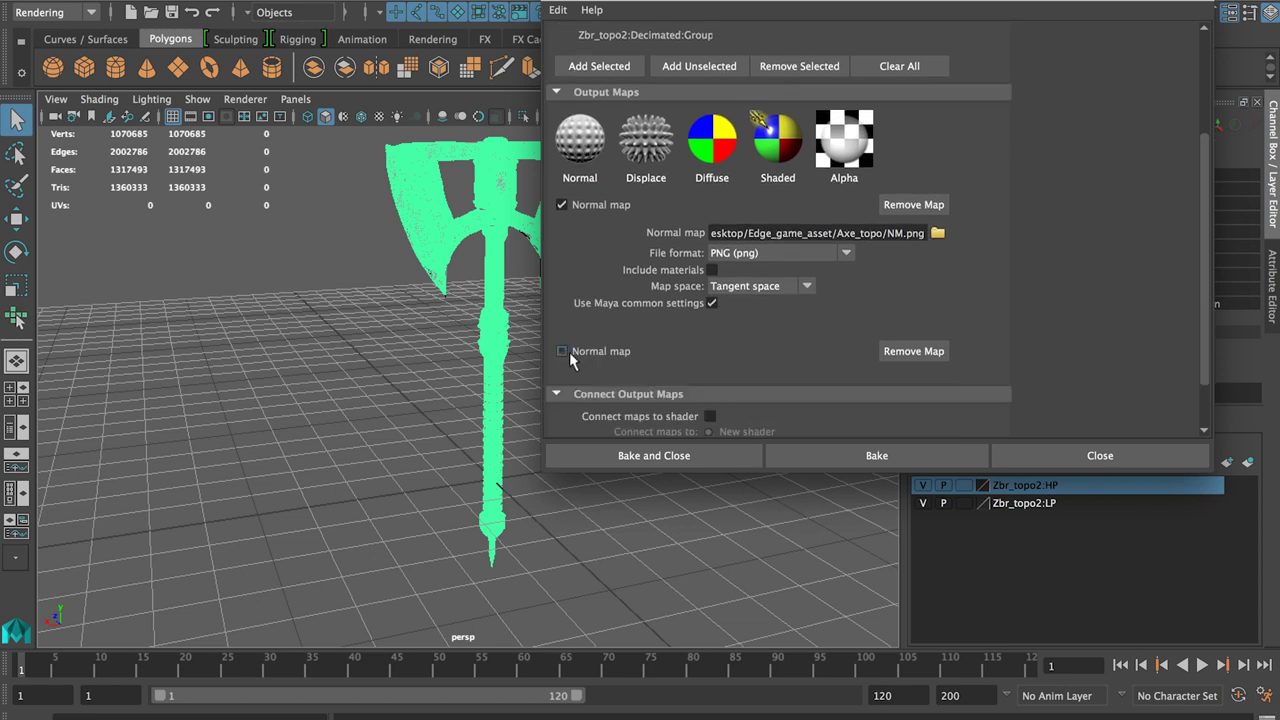
click(884, 356)
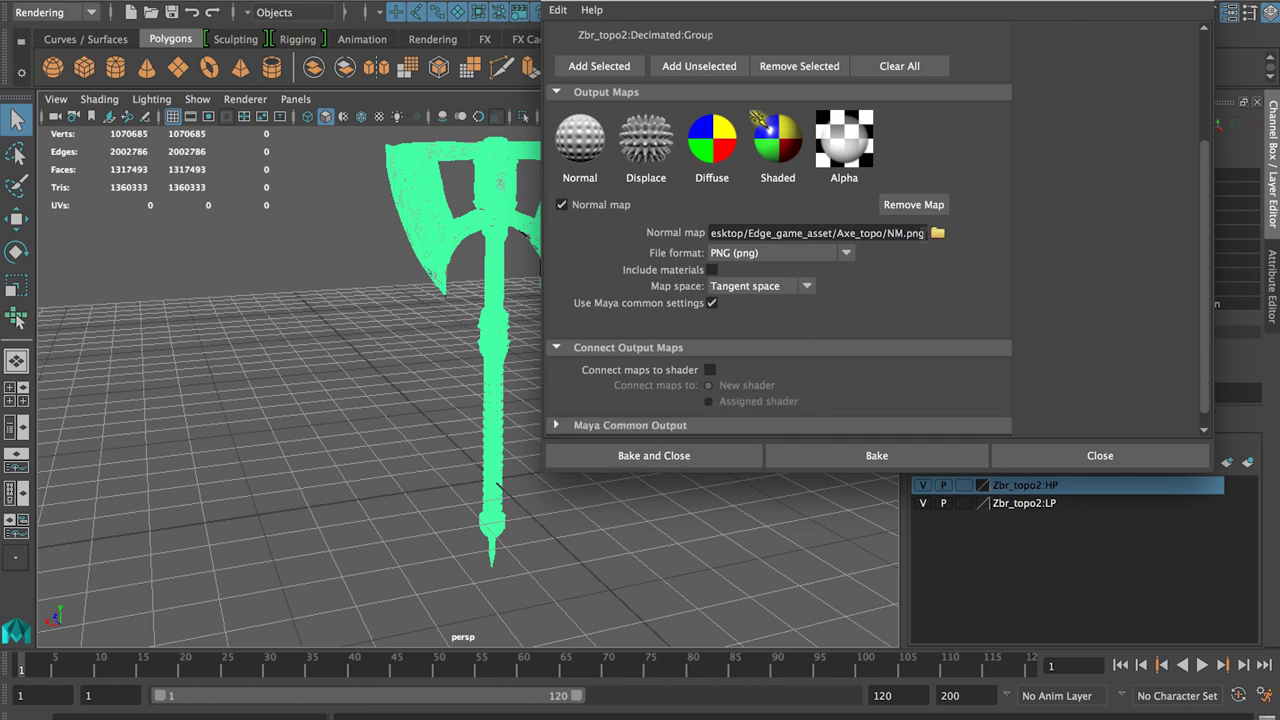
Set the normal map's output file to NM in the Axe_UV folder as PNG, with Tangent space as map space
click(935, 233)
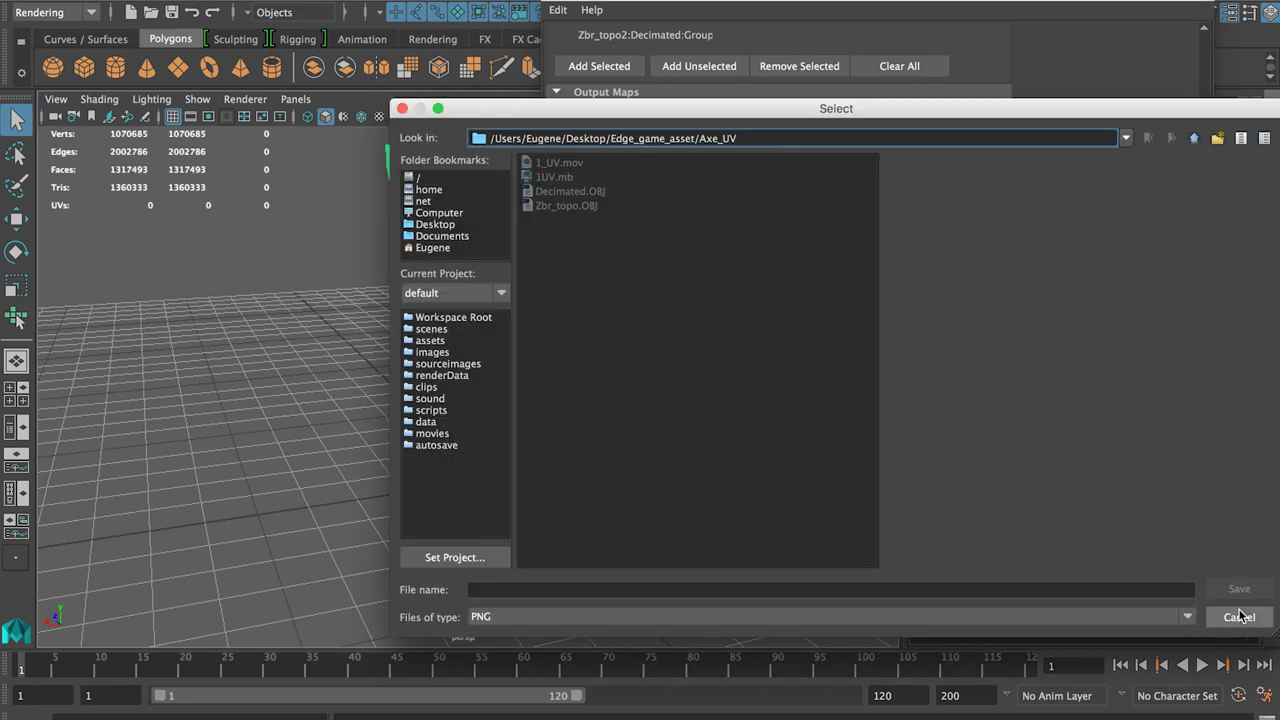
text(NM)
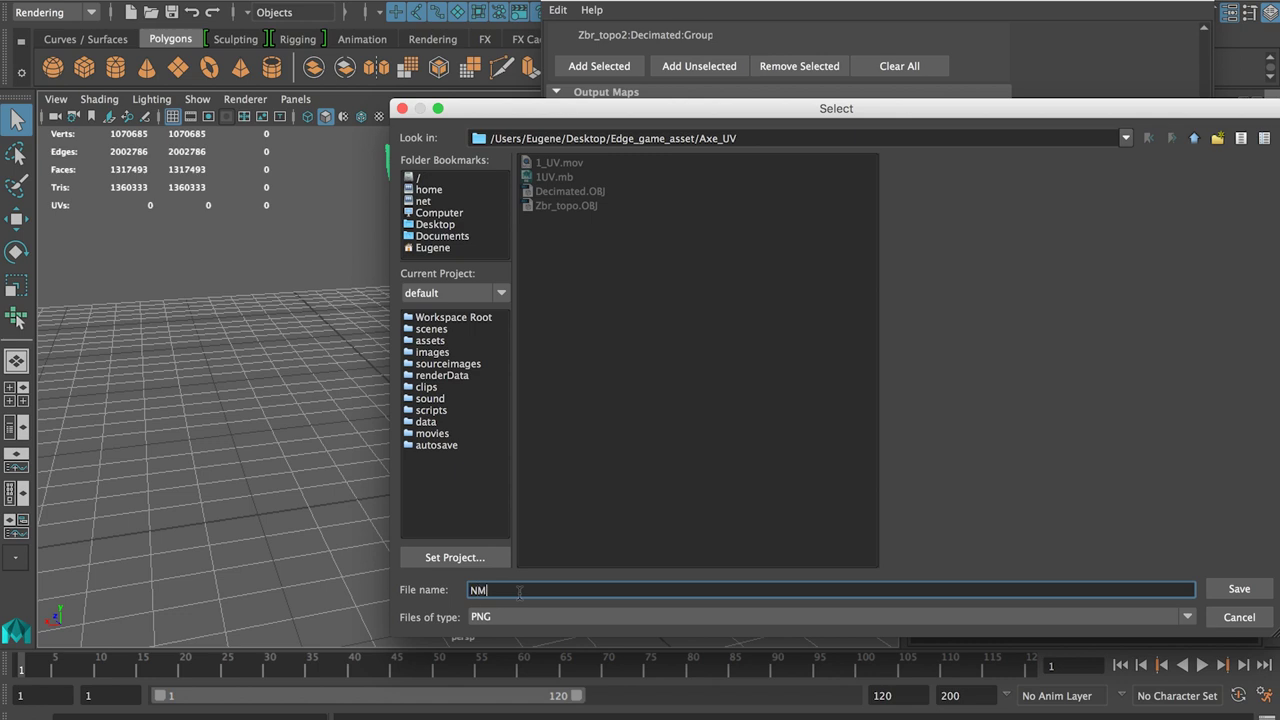
key(Return)
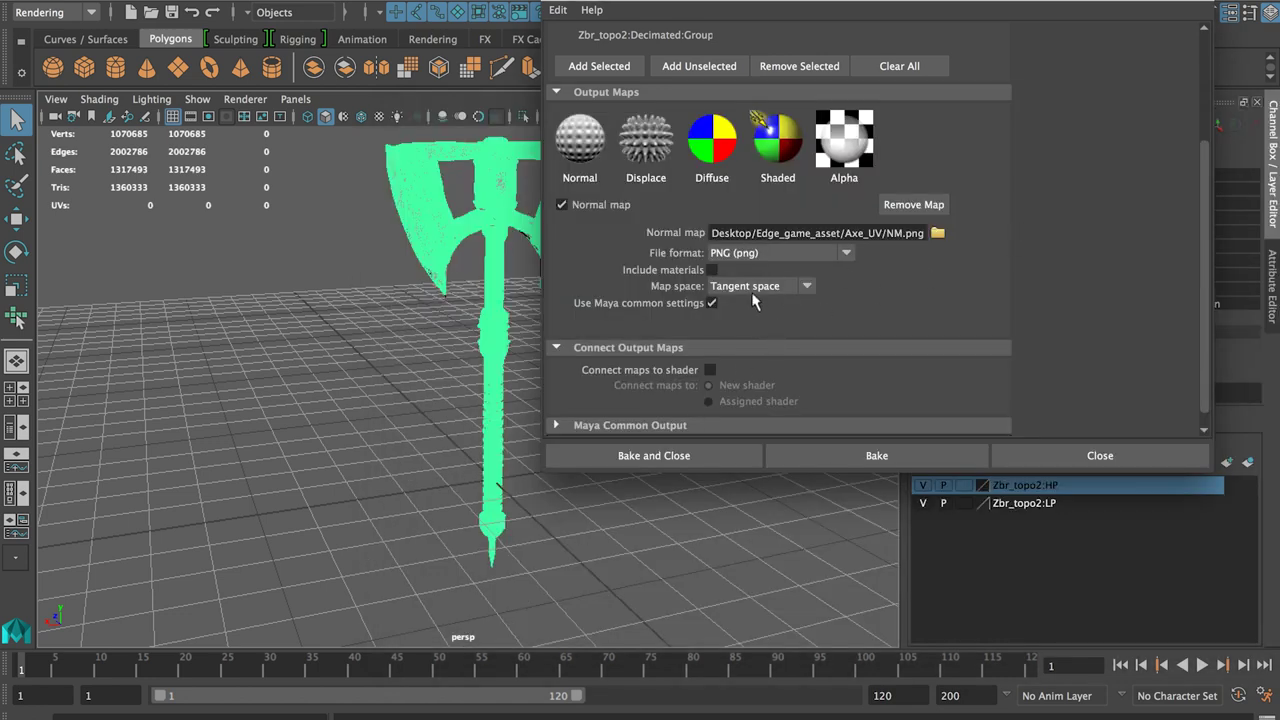
click(752, 288)
click(766, 320)
Connect the output maps to the assigned shader
scroll(1010, 289, down, 1)
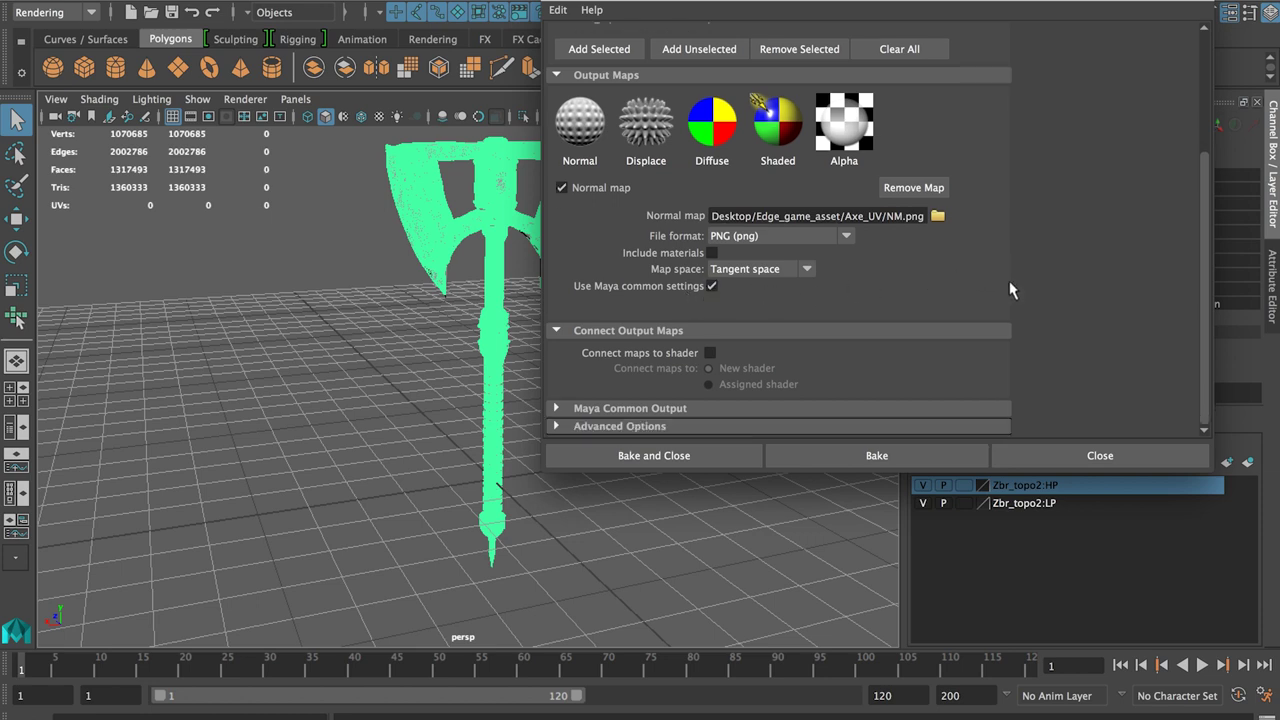
click(710, 353)
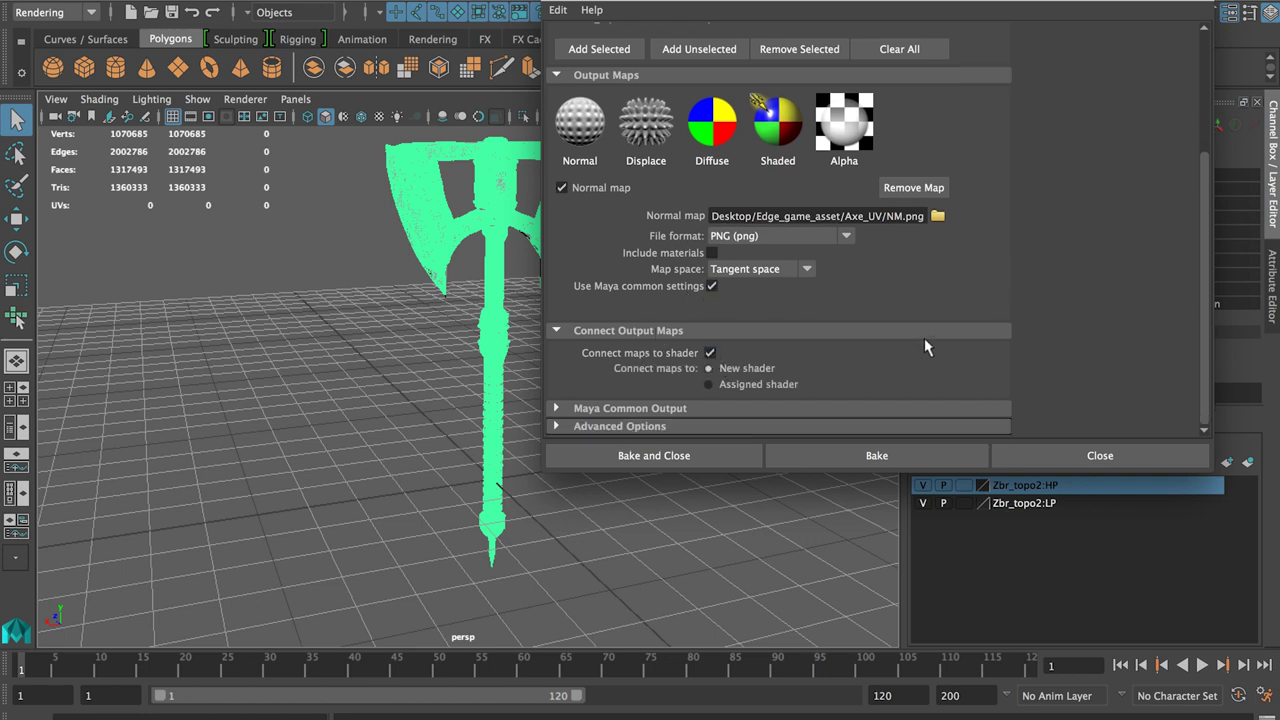
click(761, 386)
Use a map width and height of 2048 with Medium (4x4) sampling quality in the Maya common output settings
click(630, 408)
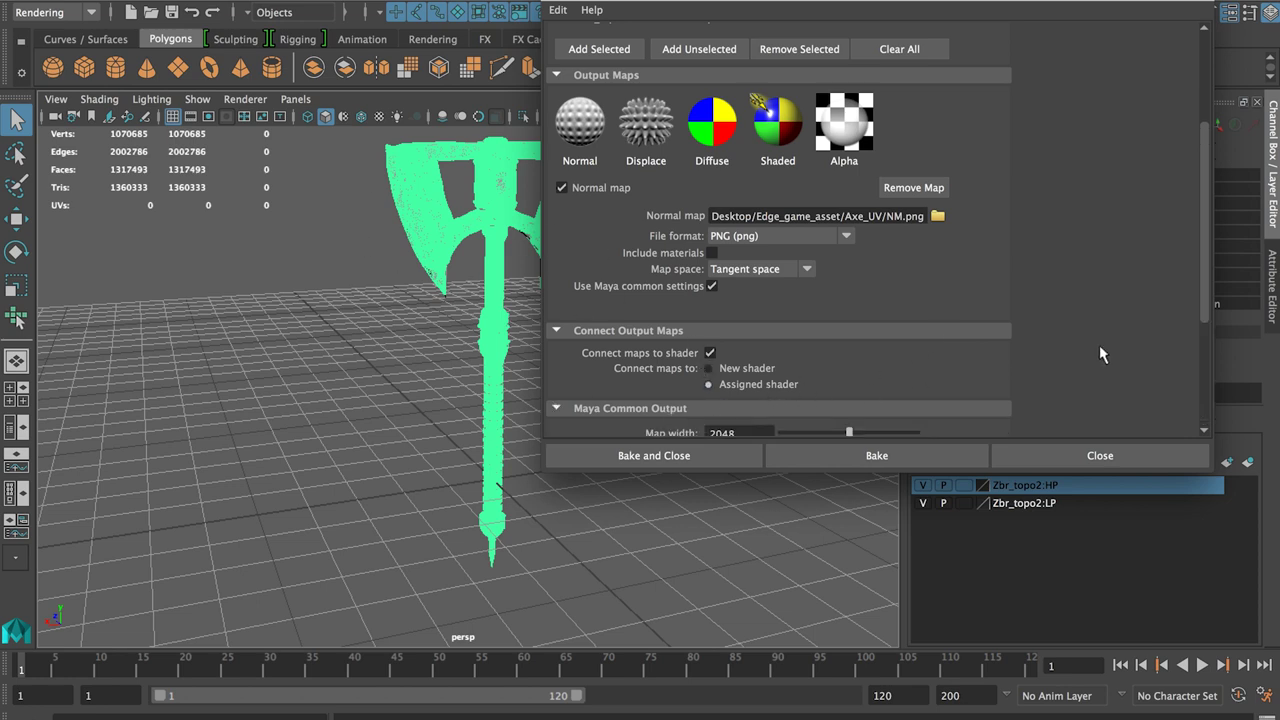
scroll(1099, 345, down, 5)
mouse_move(853, 330)
mouse_down()
mouse_move(947, 336)
mouse_move(831, 330)
mouse_move(848, 330)
mouse_up()
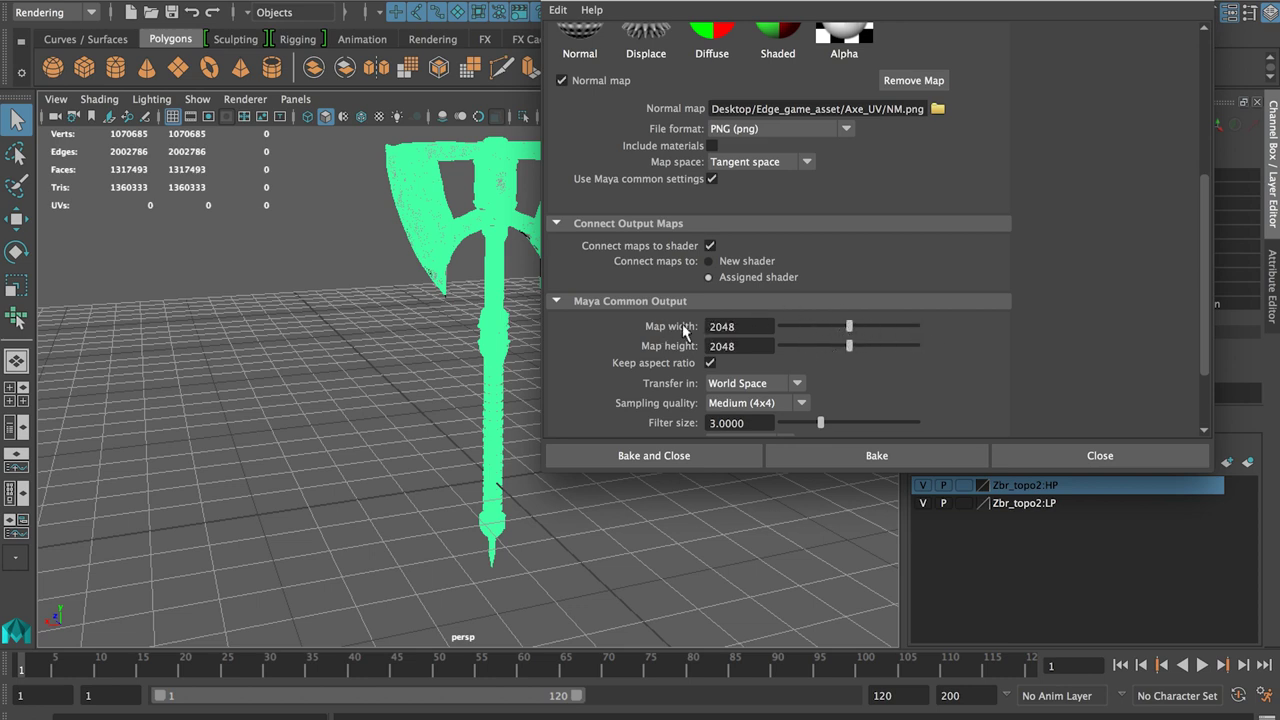
mouse_move(849, 225)
mouse_down()
mouse_move(948, 228)
mouse_move(834, 232)
mouse_move(850, 228)
mouse_up()
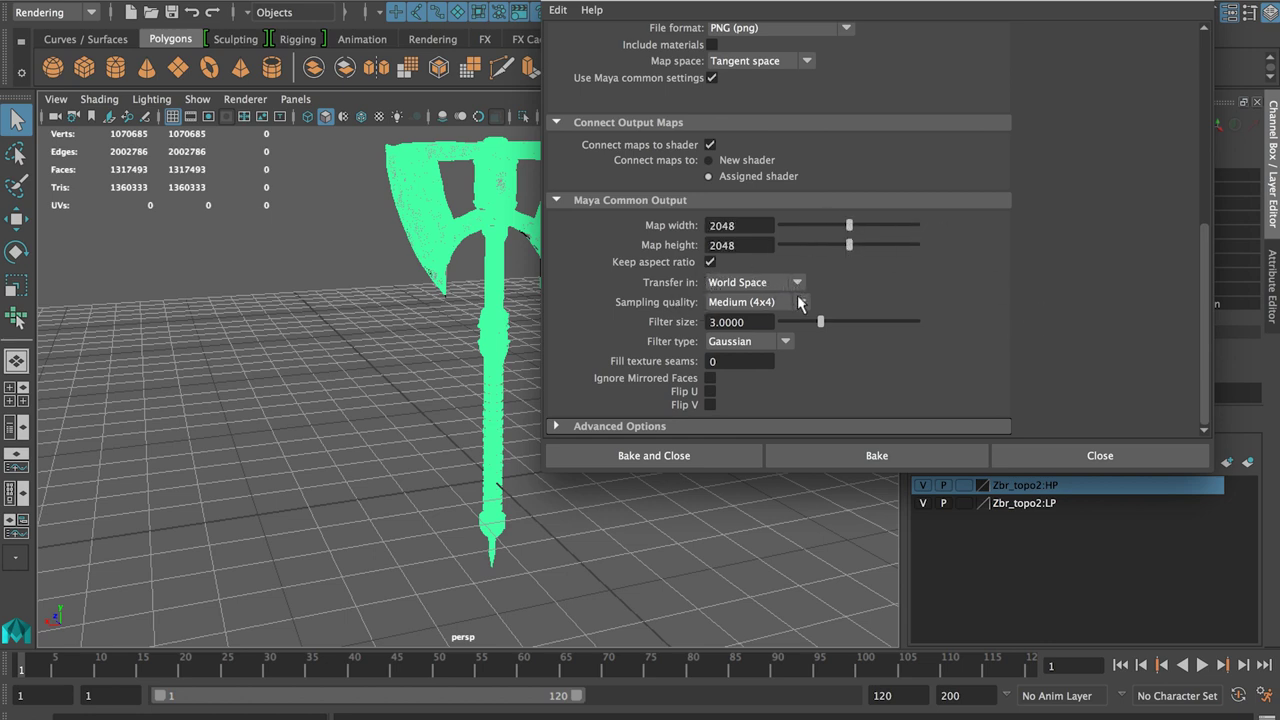
click(799, 302)
click(797, 300)
Set the search method to Inside Envelope then Outside Envelope and bake the normal map
click(656, 426)
click(752, 366)
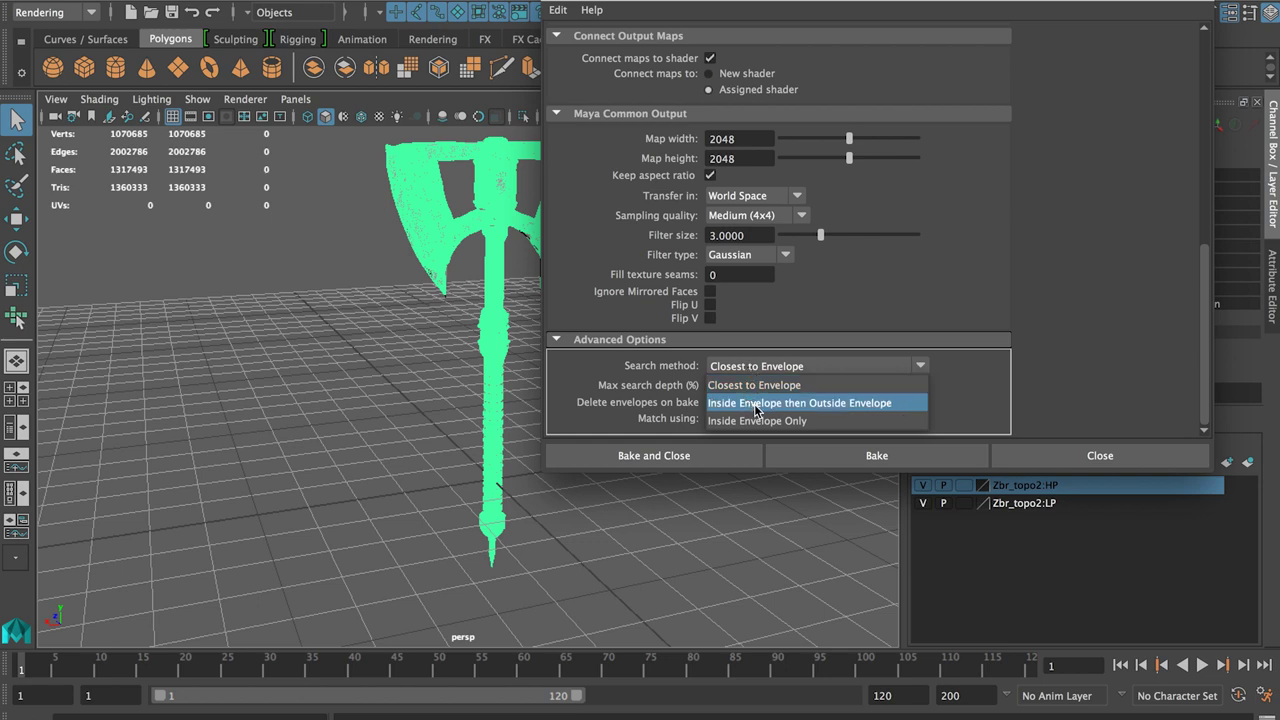
click(757, 403)
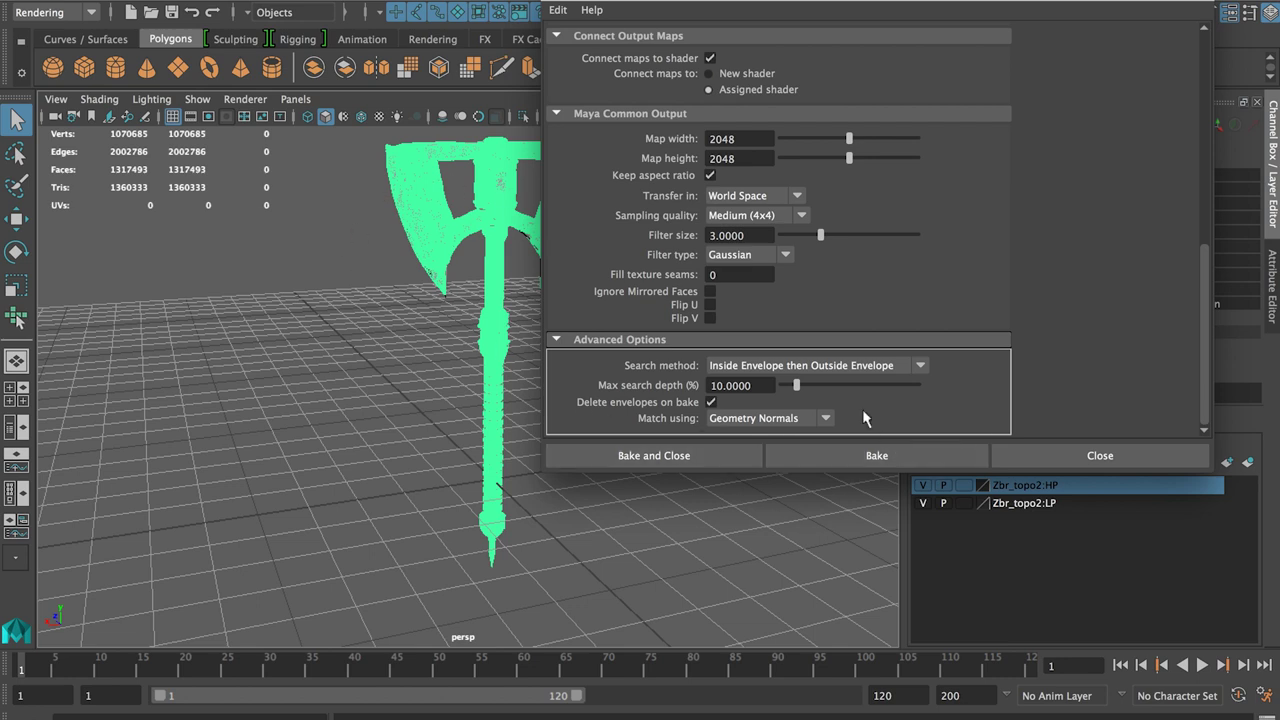
click(895, 458)
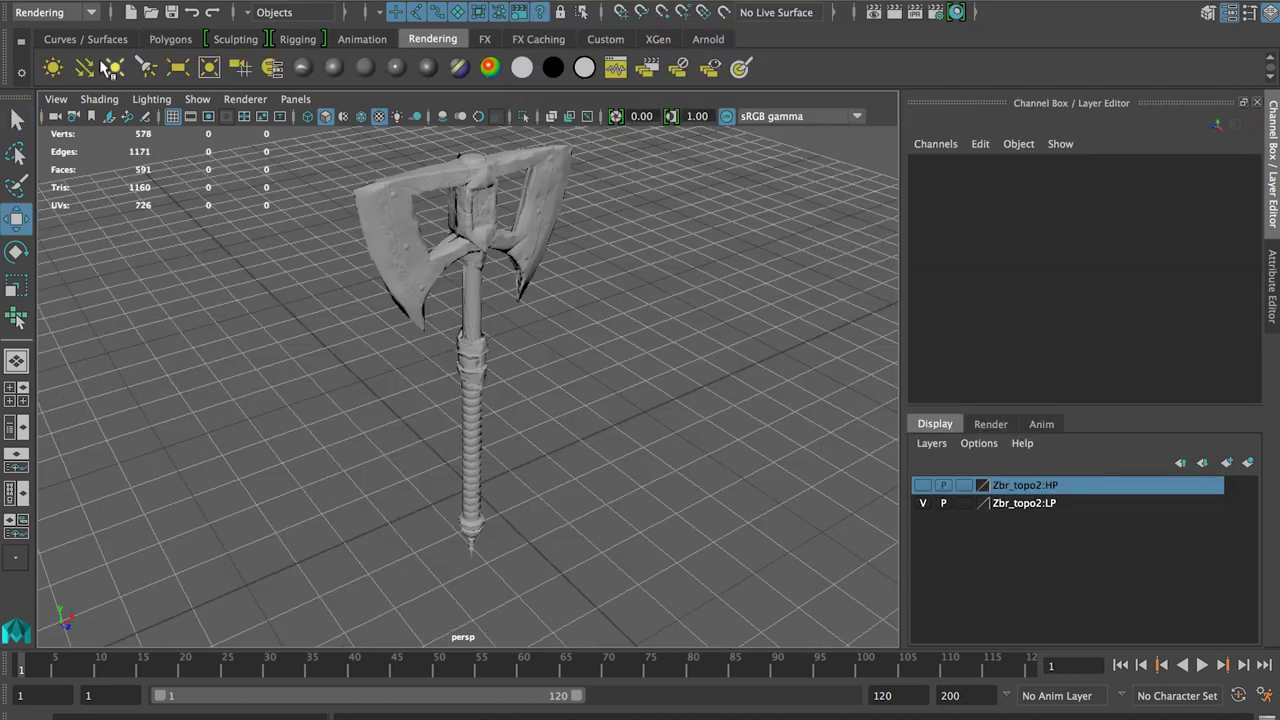
Create a directional light, move it to about 1.6 in Z, and turn on scene lighting in the viewport
click(84, 67)
drag(516, 538, 562, 580)
click(398, 117)
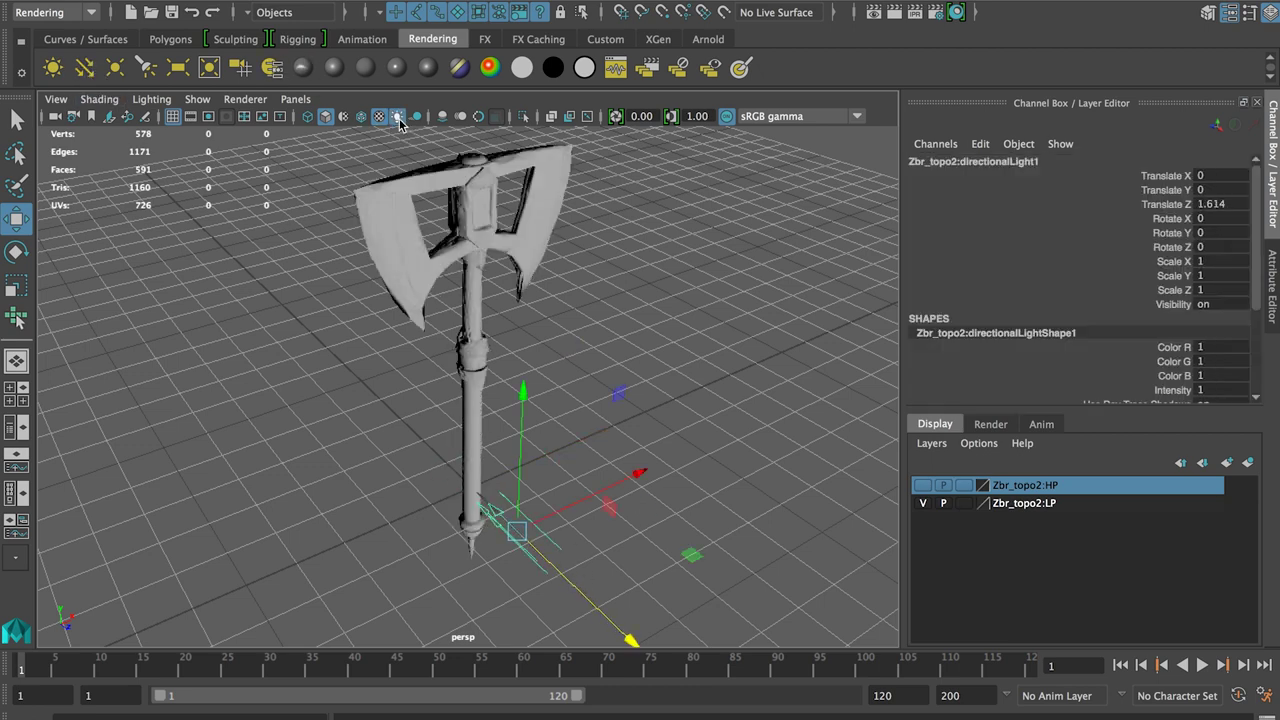
Rotate the directional light to about -45.6 degrees in X and raise it along the world axis to about 6.6 in Y
key(e)
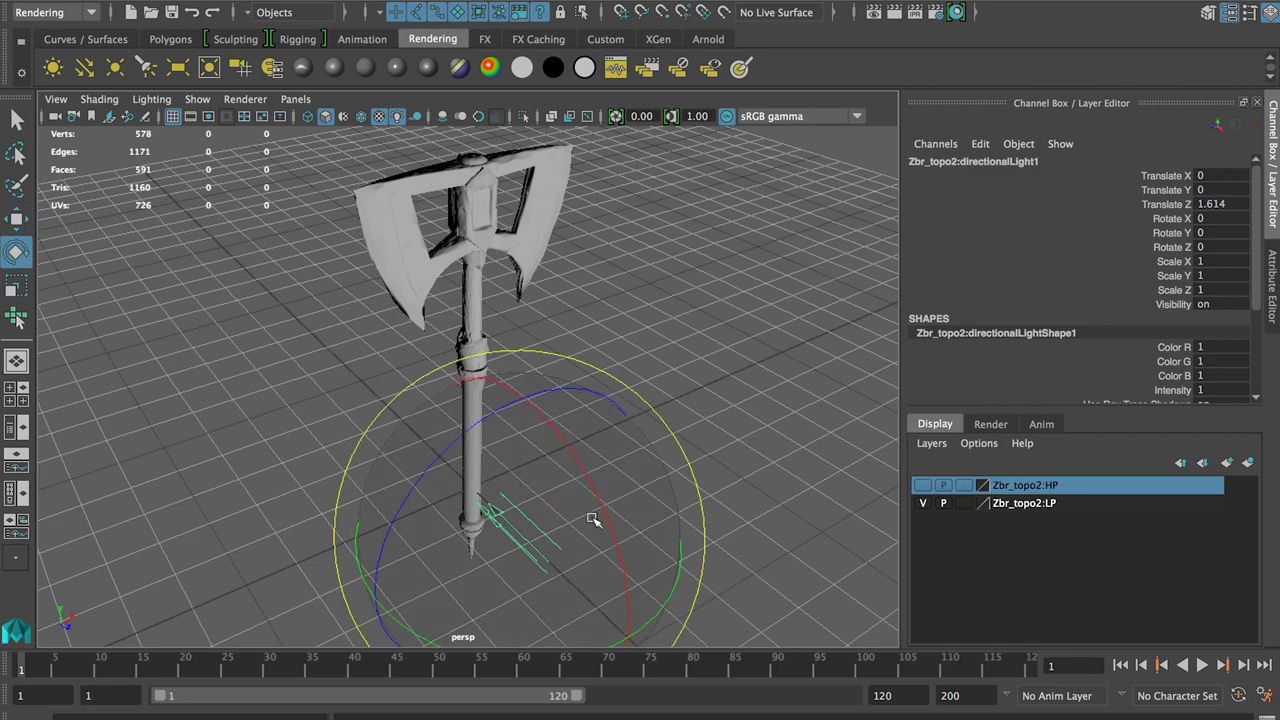
drag(605, 518, 550, 488)
key(w)
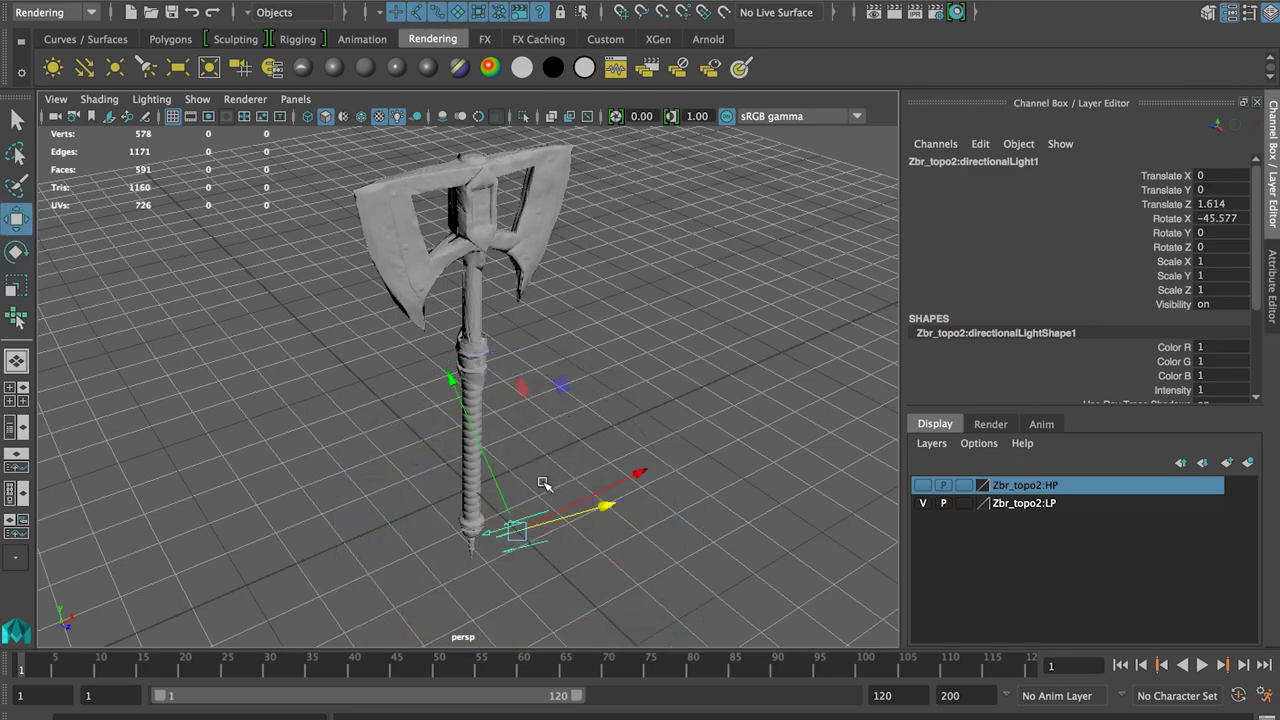
click(520, 527)
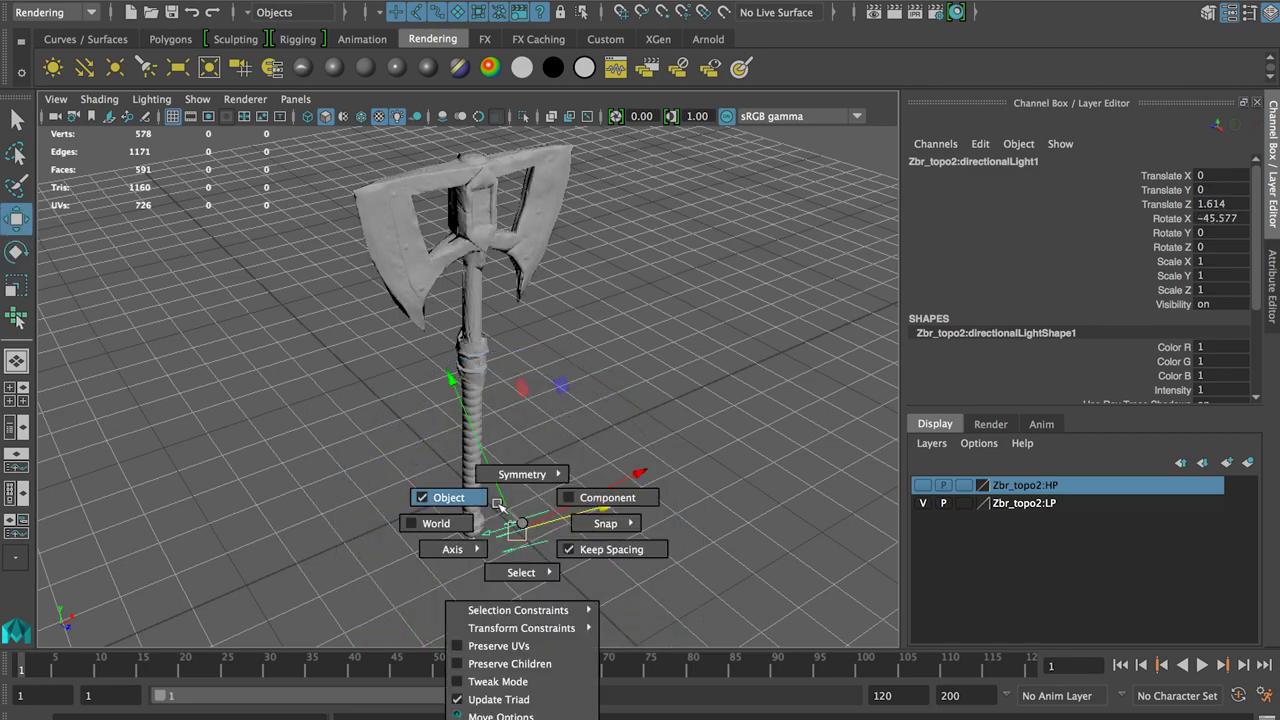
click(436, 523)
drag(536, 452, 575, 156)
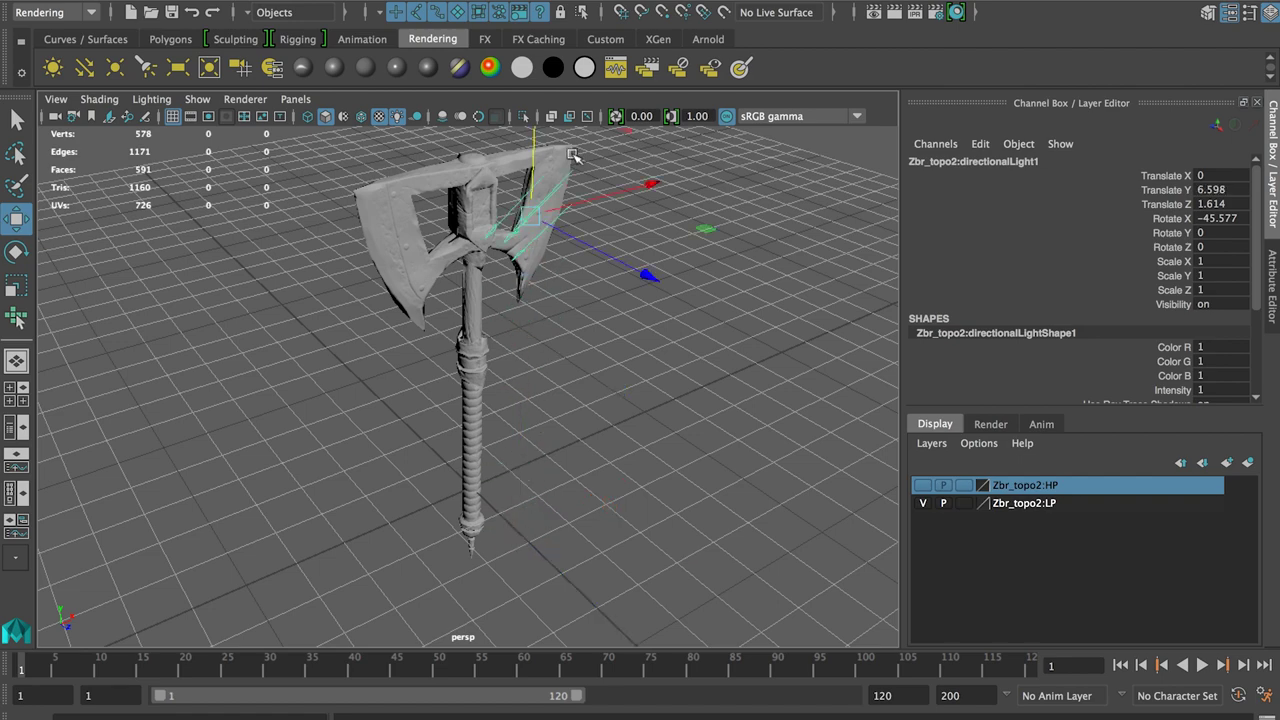
Rotate the directional light to about -33.3, -26.3, -22.8 degrees, inspect the baked axe under it, and deselect the light
key(e)
mouse_move(571, 250)
mouse_down()
mouse_move(515, 294)
mouse_move(399, 307)
mouse_move(497, 254)
mouse_move(465, 272)
mouse_up()
alt+right_drag(497, 290, 543, 320)
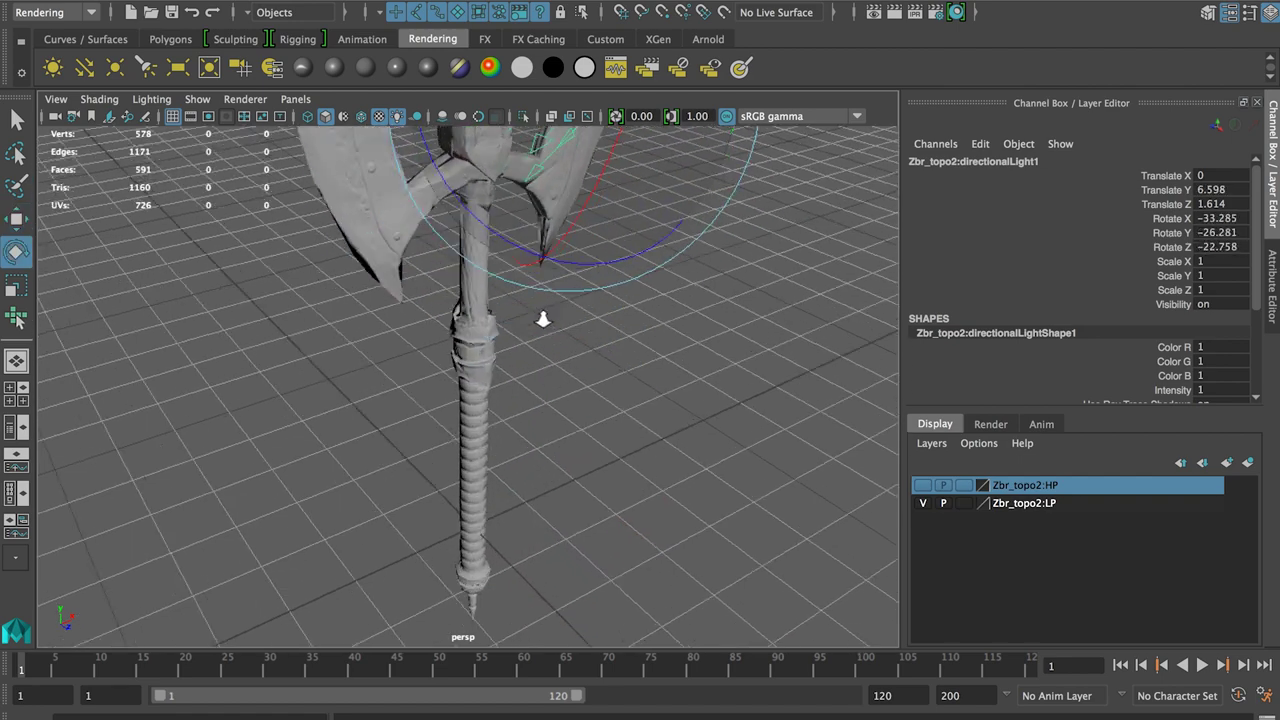
alt+drag(543, 320, 451, 226)
alt+middle_drag(500, 345, 471, 414)
alt+drag(600, 420, 543, 400)
click(651, 429)
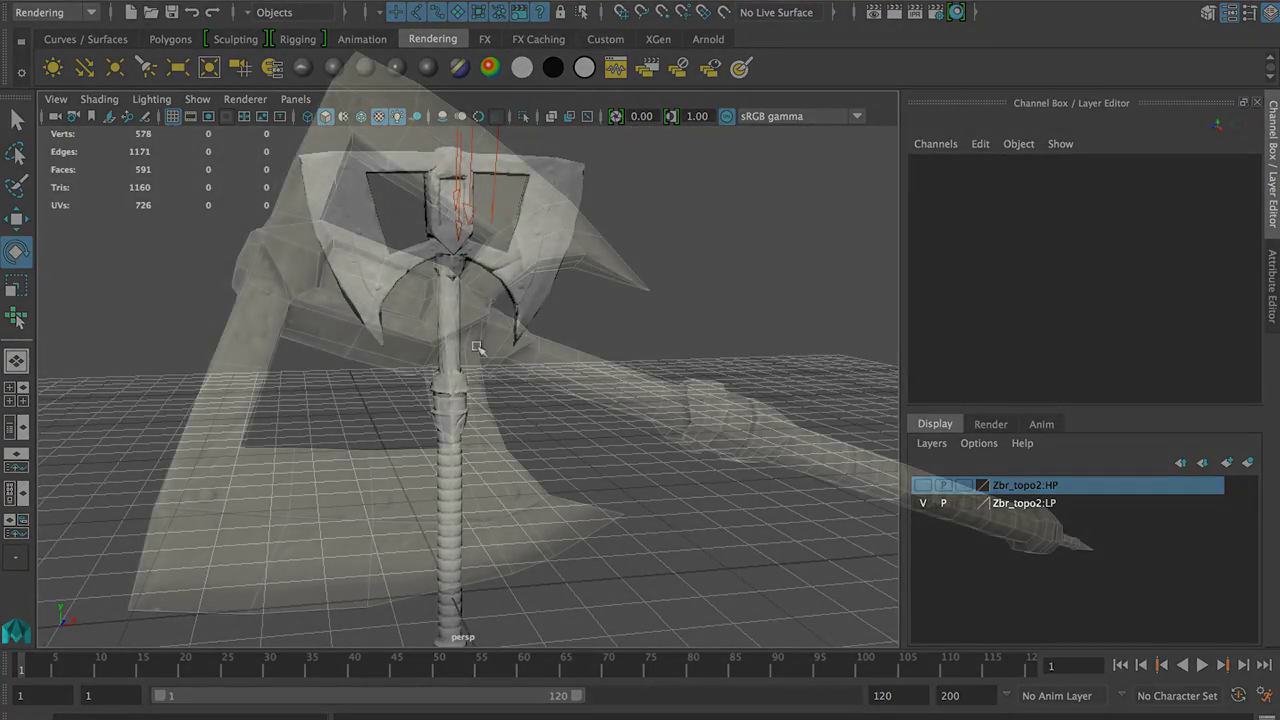